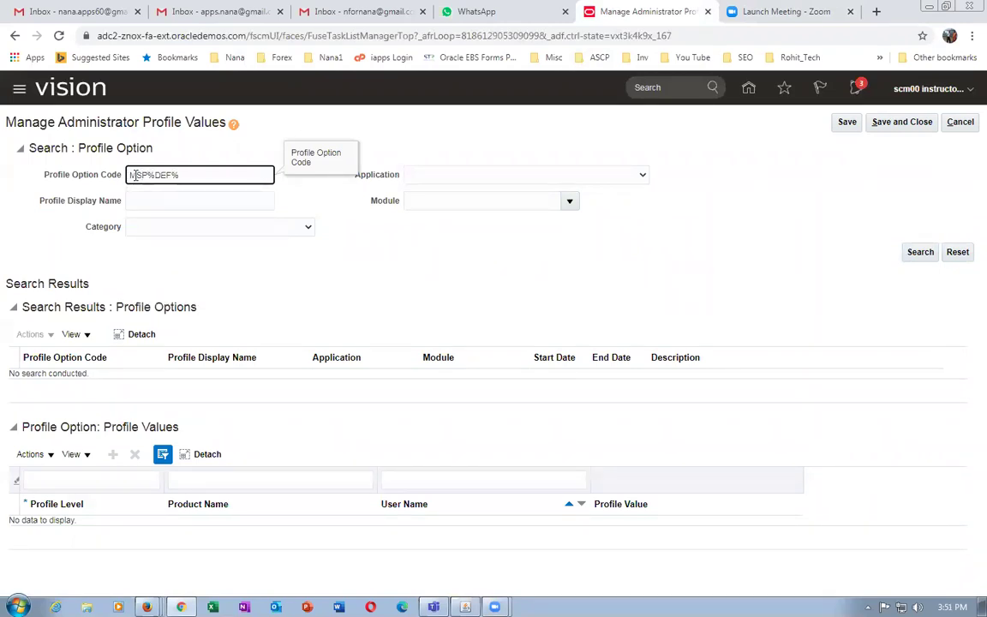
- Search the administrator profile options for code MSP%DEF%, and return to the home page without saving
{"action": "key", "text": "Return"}
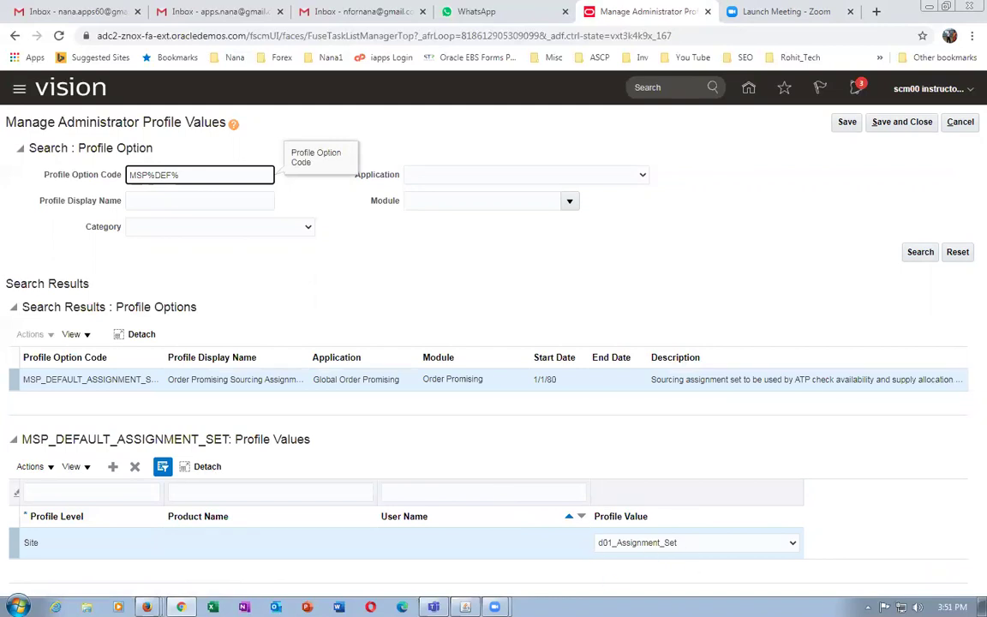
{"action": "left_click", "coordinate": [963, 124]}
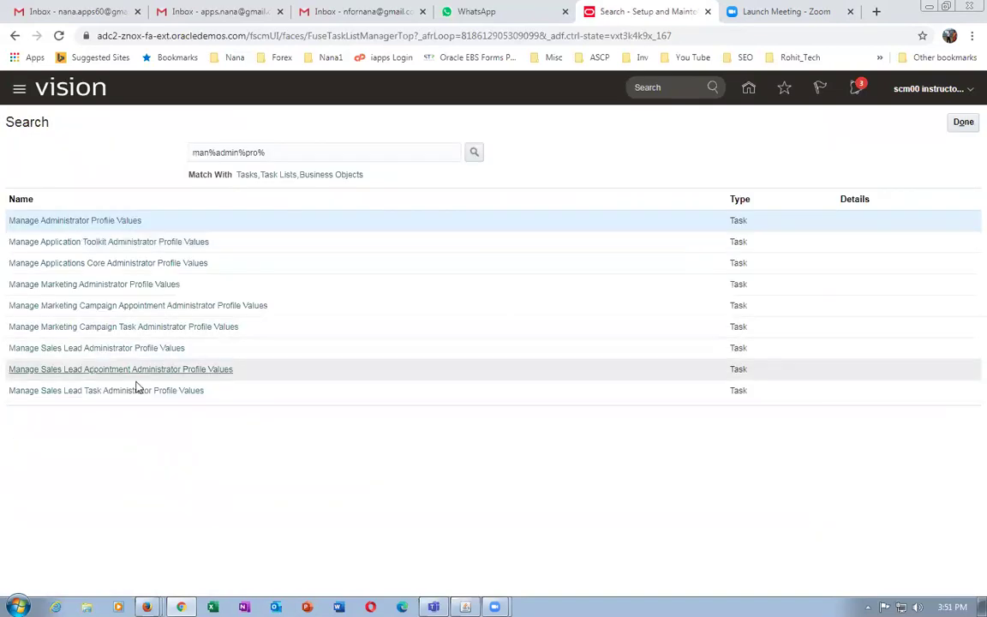
{"action": "left_click", "coordinate": [963, 124]}
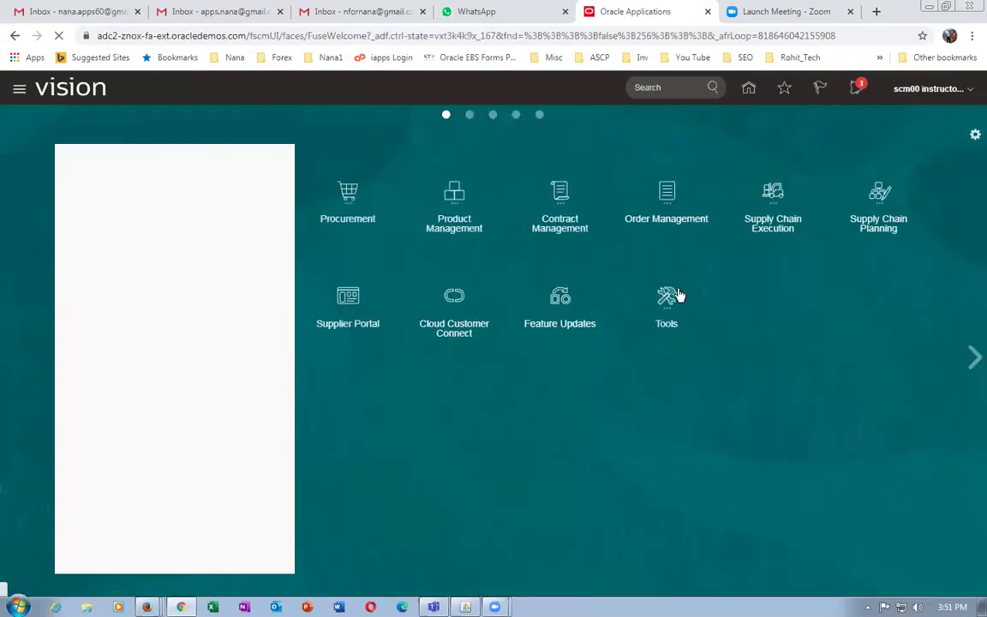
- Start a new sales order in Order Management with US1 Business Unit as the business unit
{"action": "left_click", "coordinate": [666, 193]}
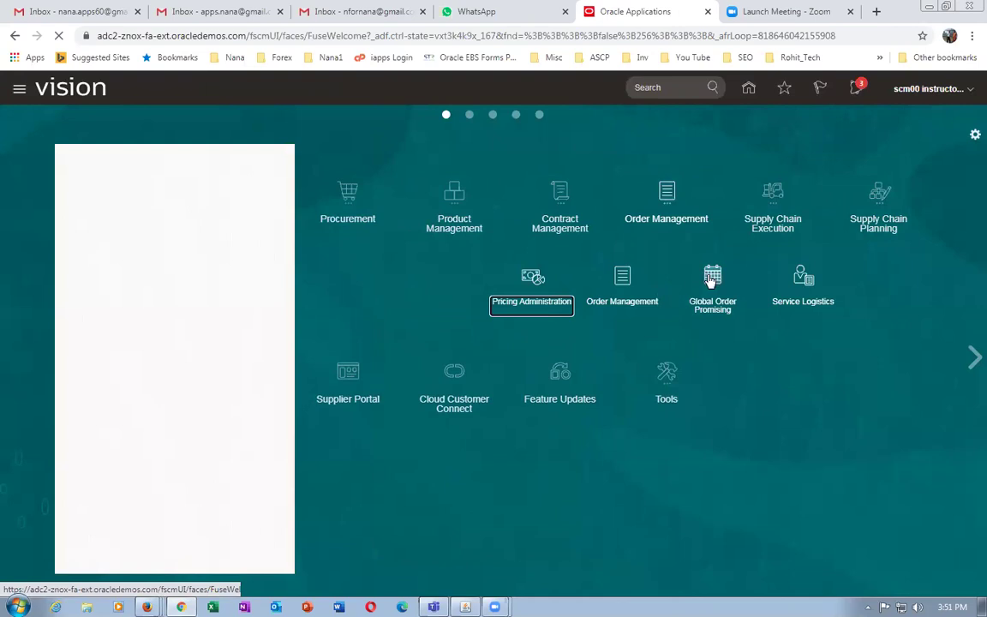
{"action": "left_click", "coordinate": [622, 278]}
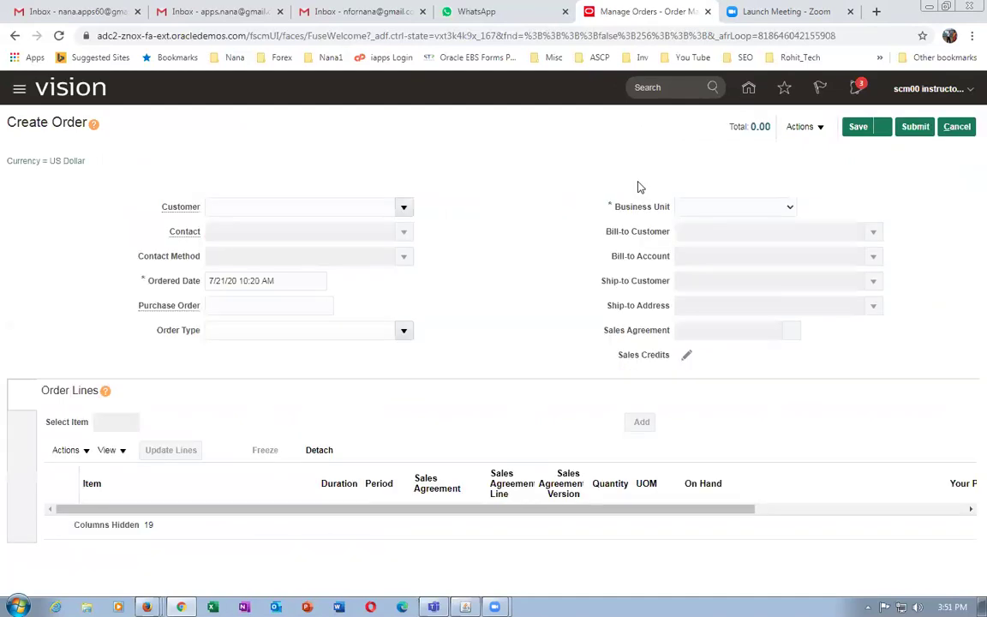
{"action": "left_click", "coordinate": [705, 209]}
{"action": "scroll", "coordinate": [713, 257], "scroll_direction": "down", "scroll_amount": 4}
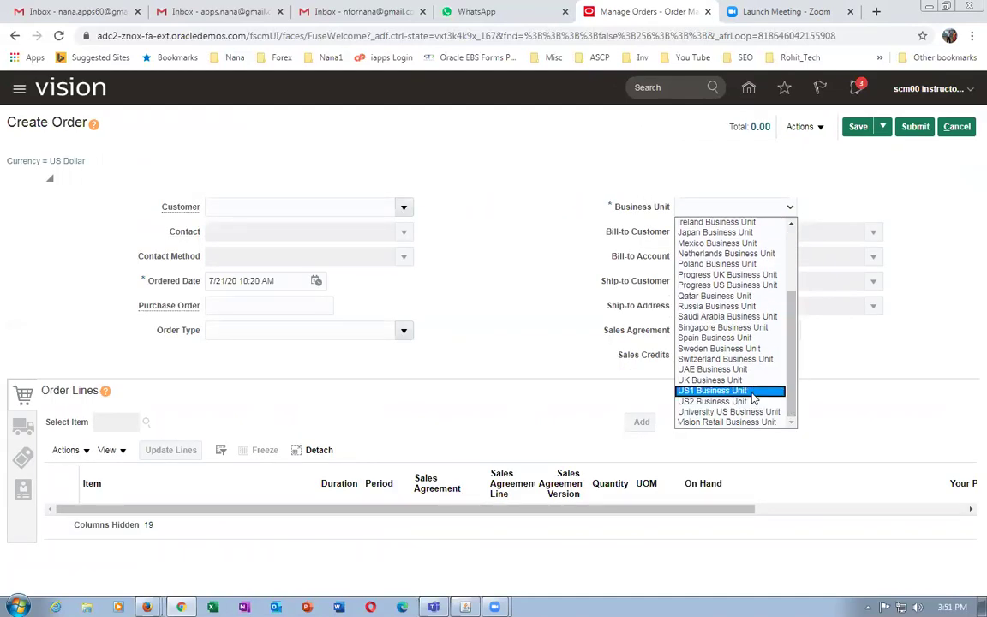
{"action": "left_click", "coordinate": [749, 391]}
- Set the order's customer to Computer Service and Rentals
{"action": "left_click", "coordinate": [267, 206]}
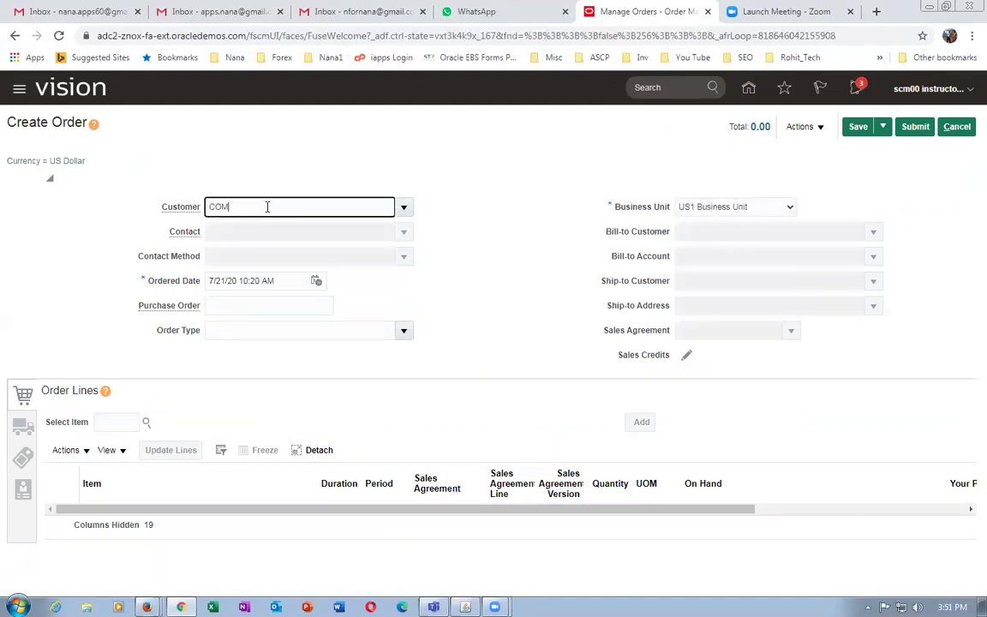
{"action": "type", "text": "COMP"}
{"action": "left_click", "coordinate": [247, 228]}
- Find the item d0112_B_to_B_Transfer by D011 and add it as an order line with quantity 4
{"action": "left_click", "coordinate": [120, 422]}
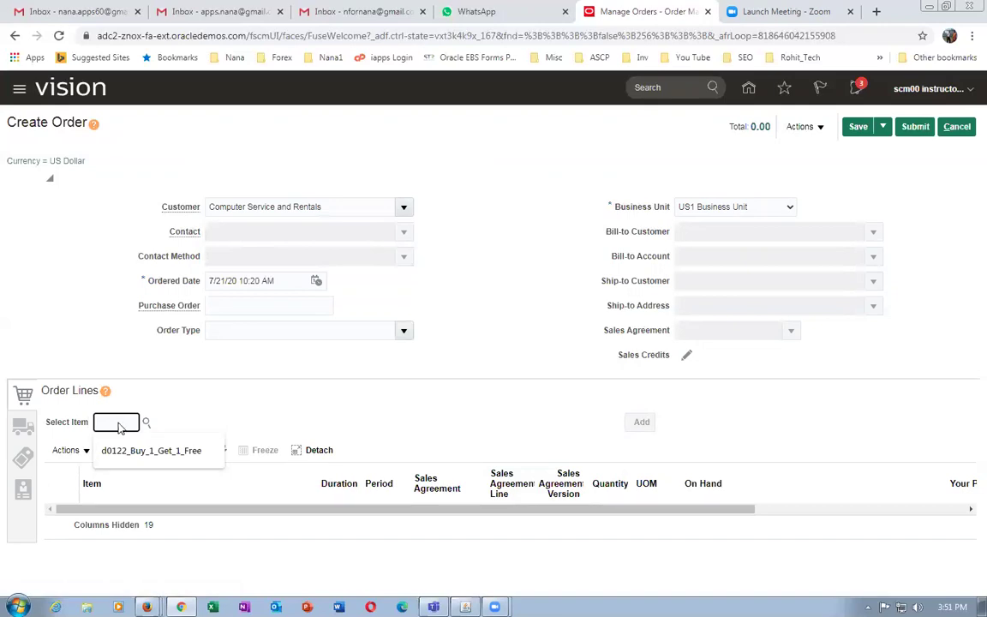
{"action": "type", "text": "D011"}
{"action": "key", "text": "Tab"}
{"action": "left_click", "coordinate": [325, 373]}
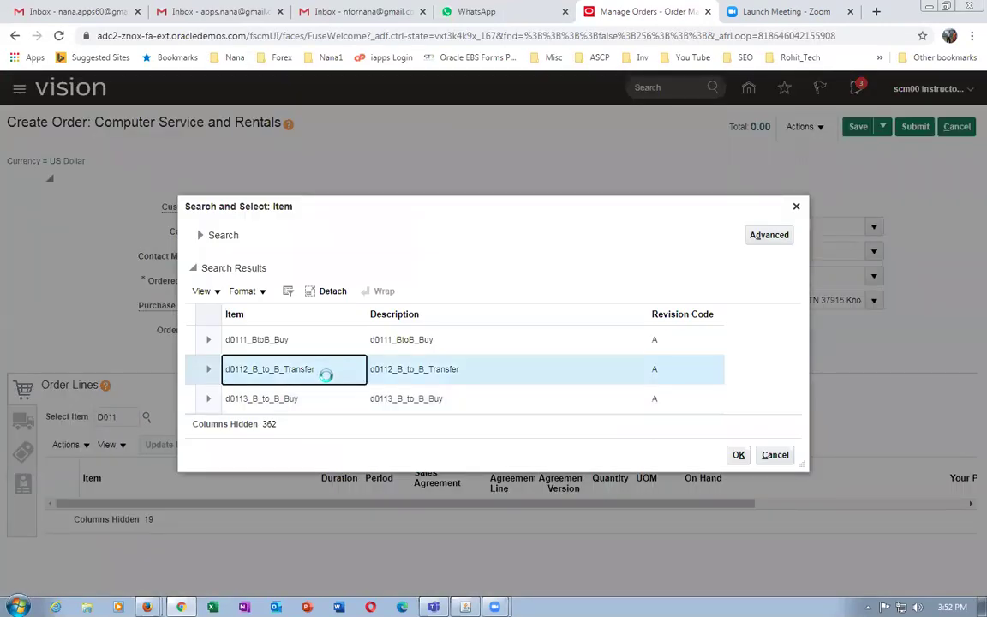
{"action": "left_click", "coordinate": [737, 454]}
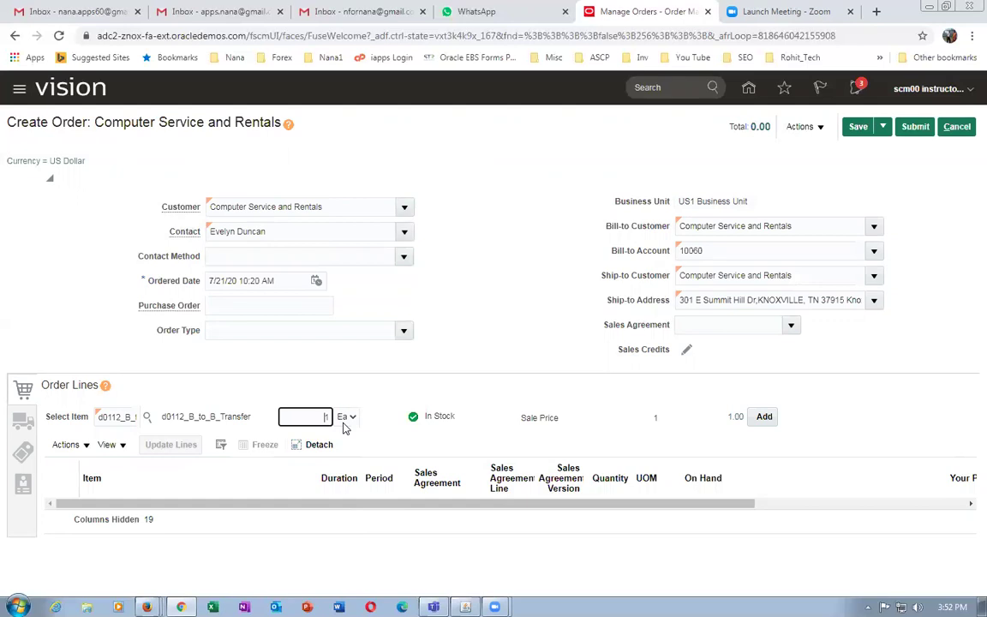
{"action": "type", "text": "4"}
{"action": "left_click", "coordinate": [764, 417]}
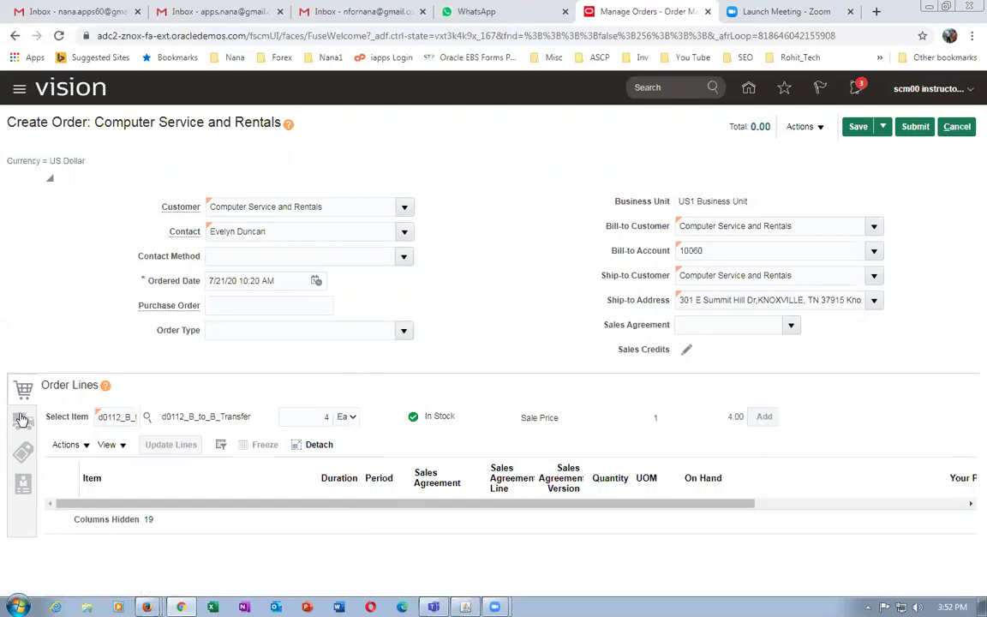
- Set the supply warehouse in the shipment details to 001 - Seattle and submit the order
{"action": "left_click", "coordinate": [22, 423]}
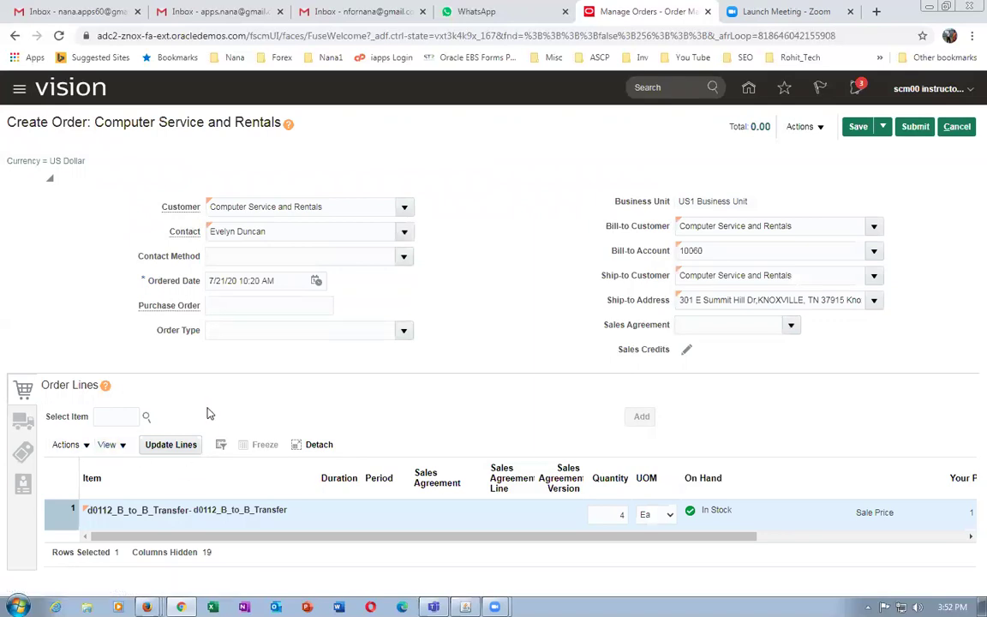
{"action": "left_click", "coordinate": [151, 419]}
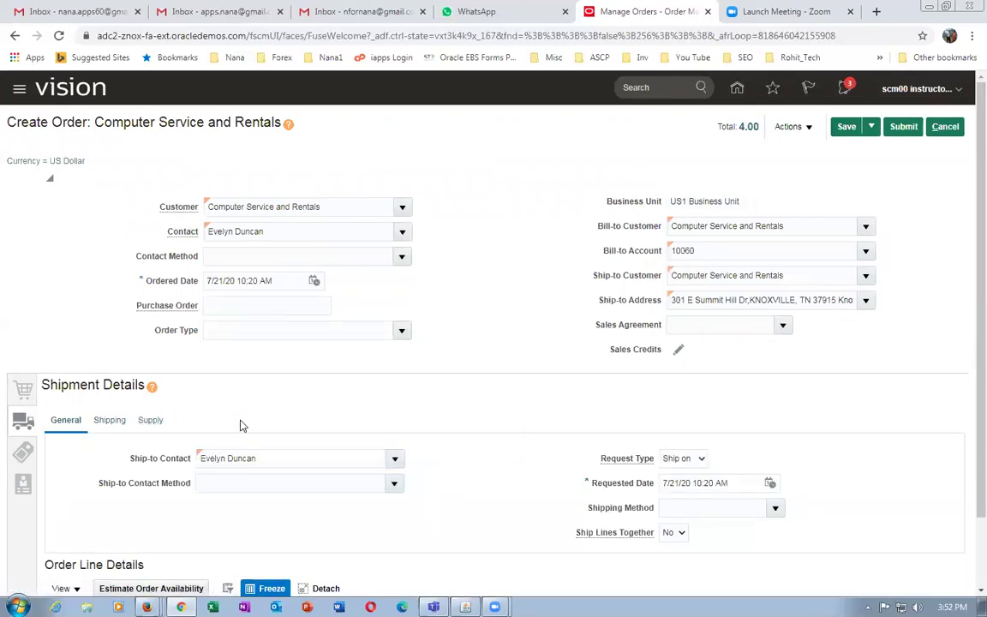
{"action": "left_click", "coordinate": [226, 462]}
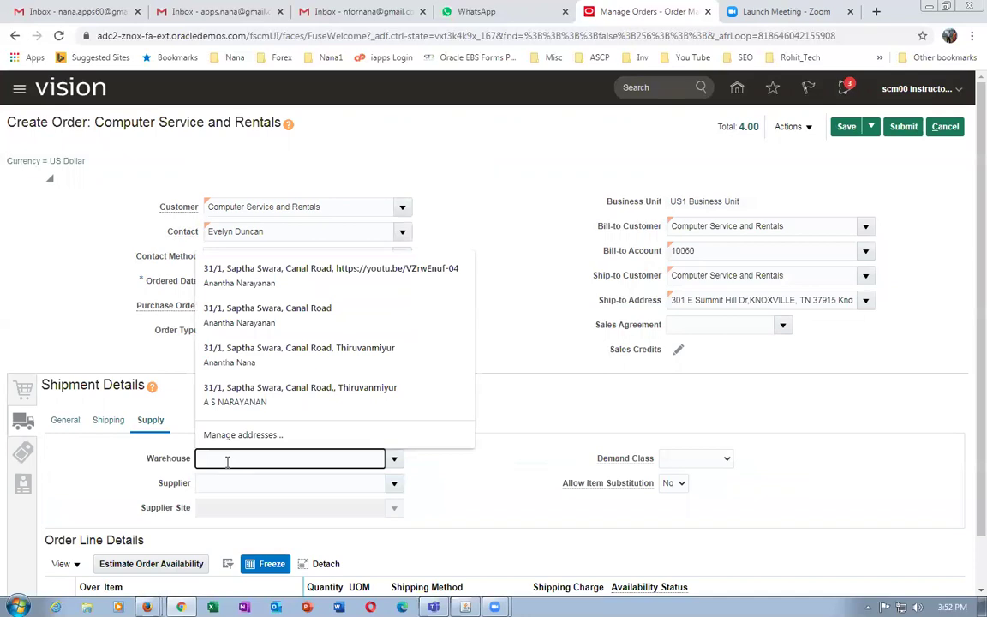
{"action": "type", "text": "001"}
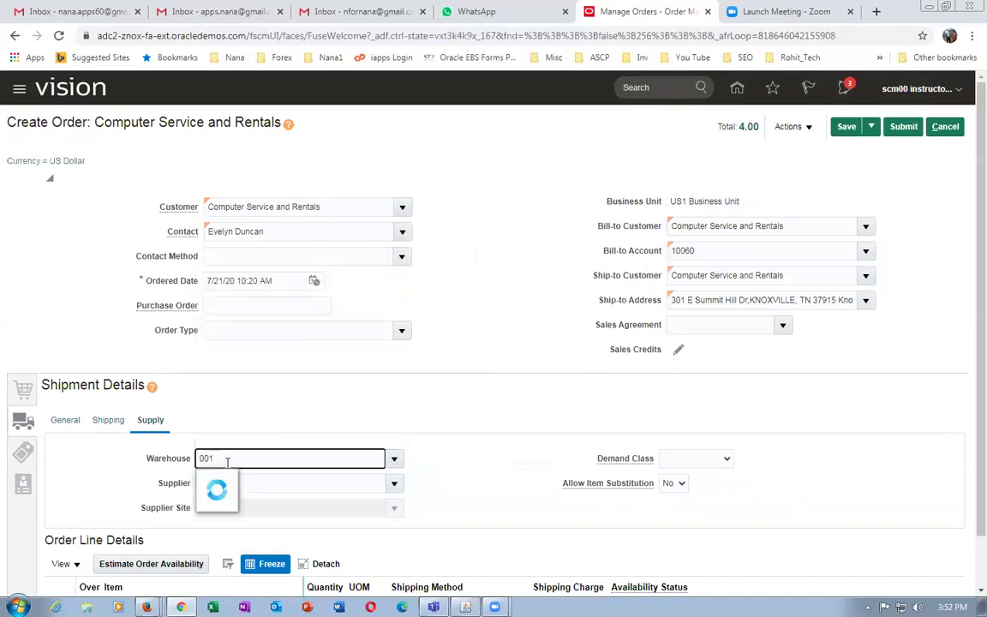
{"action": "left_click", "coordinate": [228, 484]}
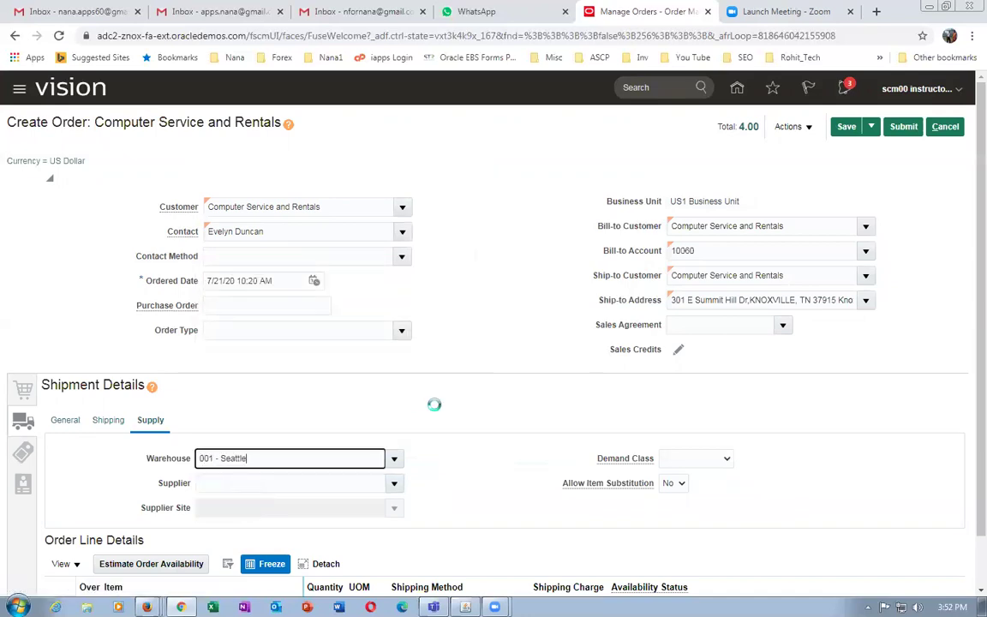
{"action": "left_click", "coordinate": [903, 126]}
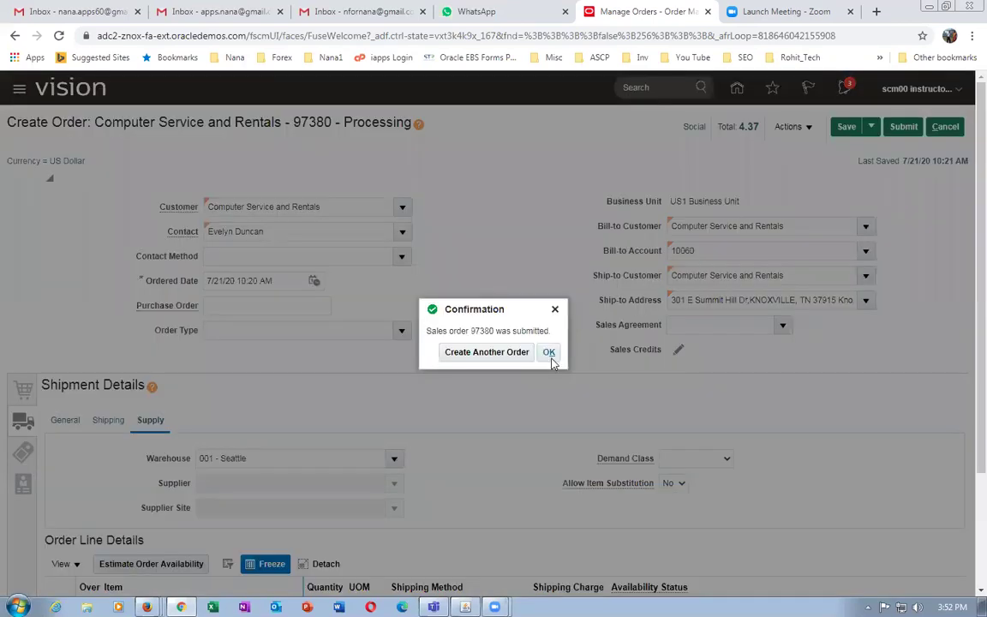
{"action": "left_click", "coordinate": [548, 352]}
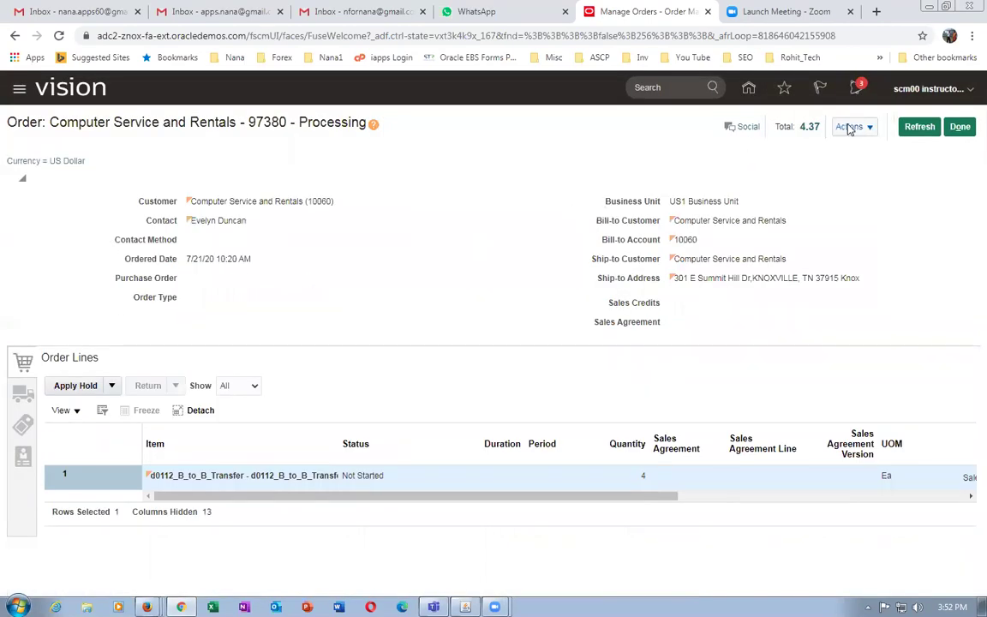
- Switch the submitted order to the fulfillment view and open its orchestration process
{"action": "left_click", "coordinate": [869, 126]}
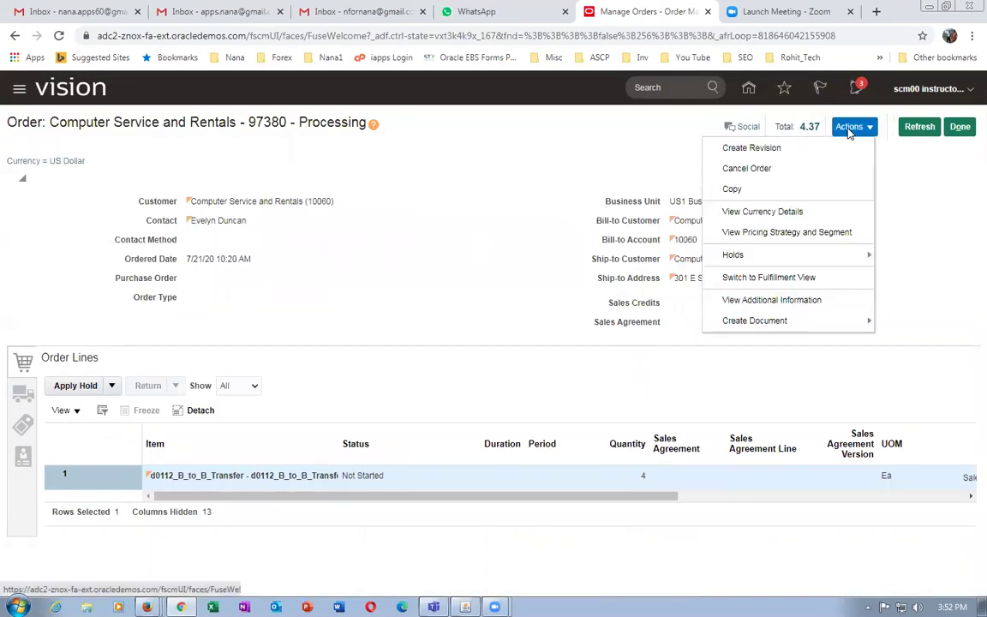
{"action": "left_click", "coordinate": [807, 275]}
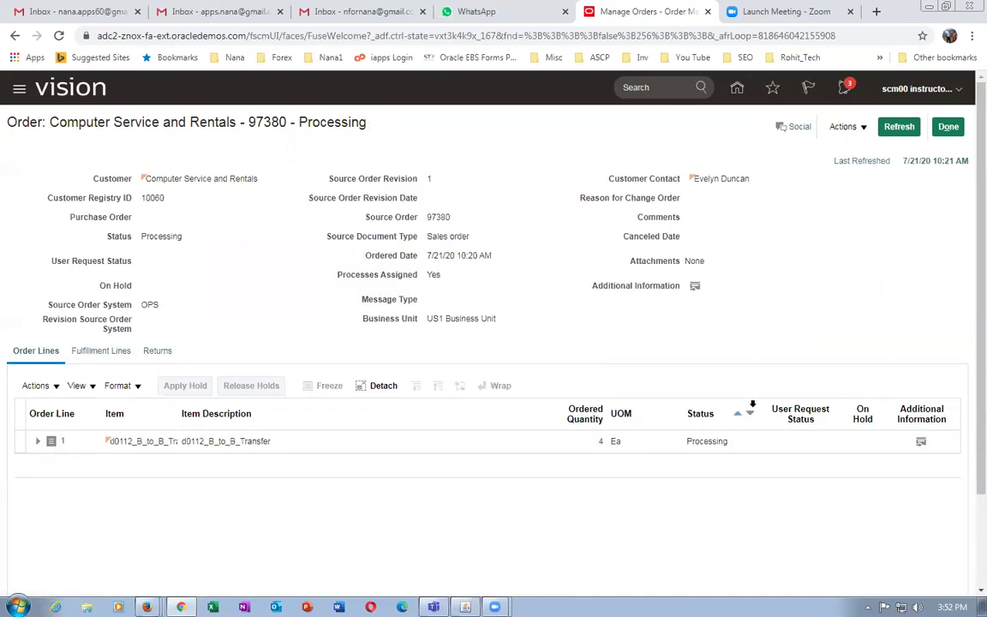
{"action": "left_click", "coordinate": [943, 463]}
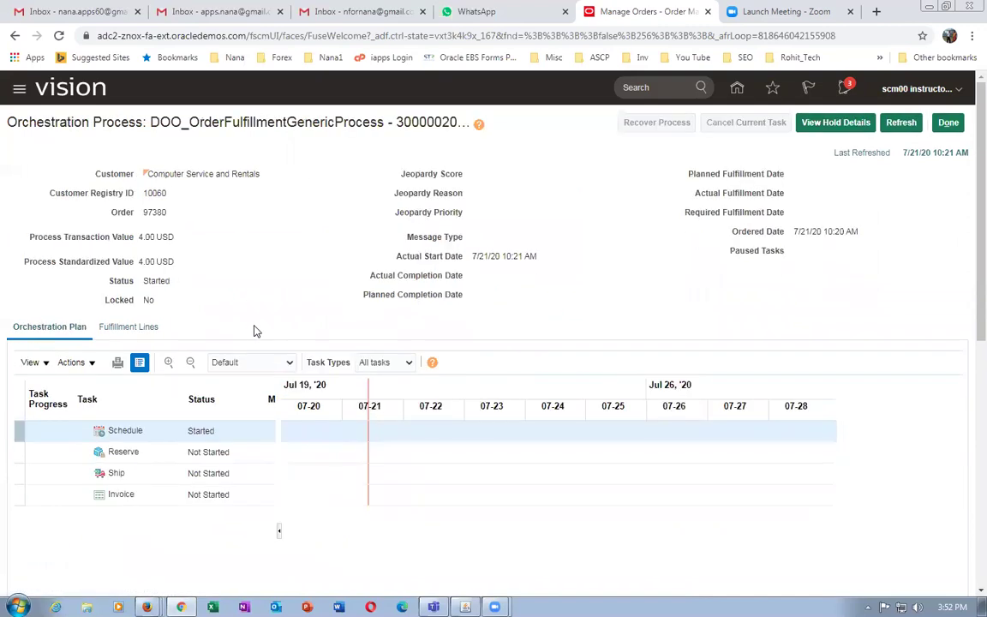
- Refresh the orchestration process repeatedly to track its task progress up to the Ship Back-to-Back Goods task
{"action": "left_click", "coordinate": [901, 122]}
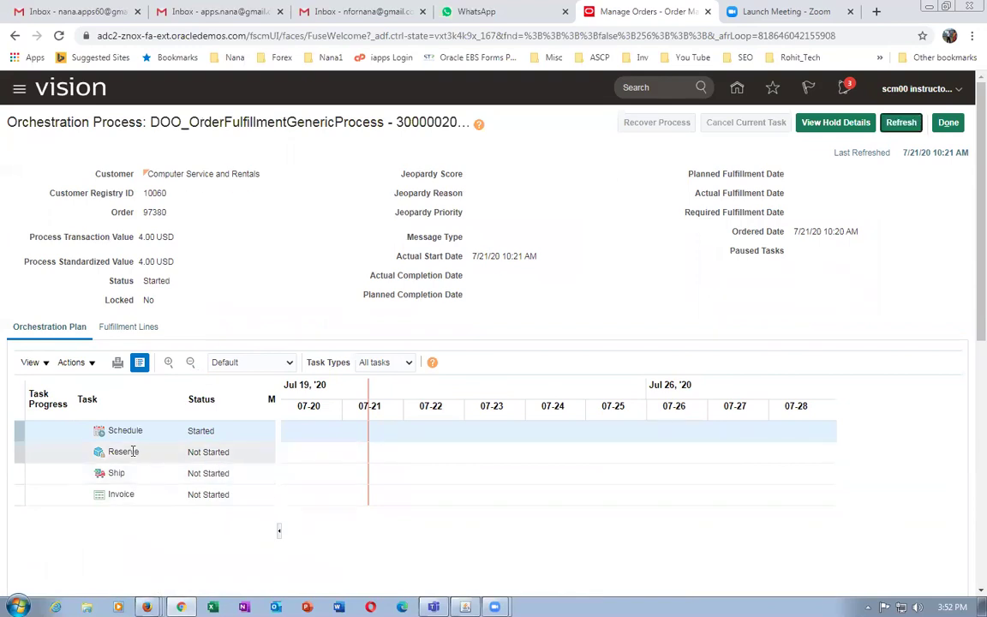
{"action": "left_click", "coordinate": [899, 124]}
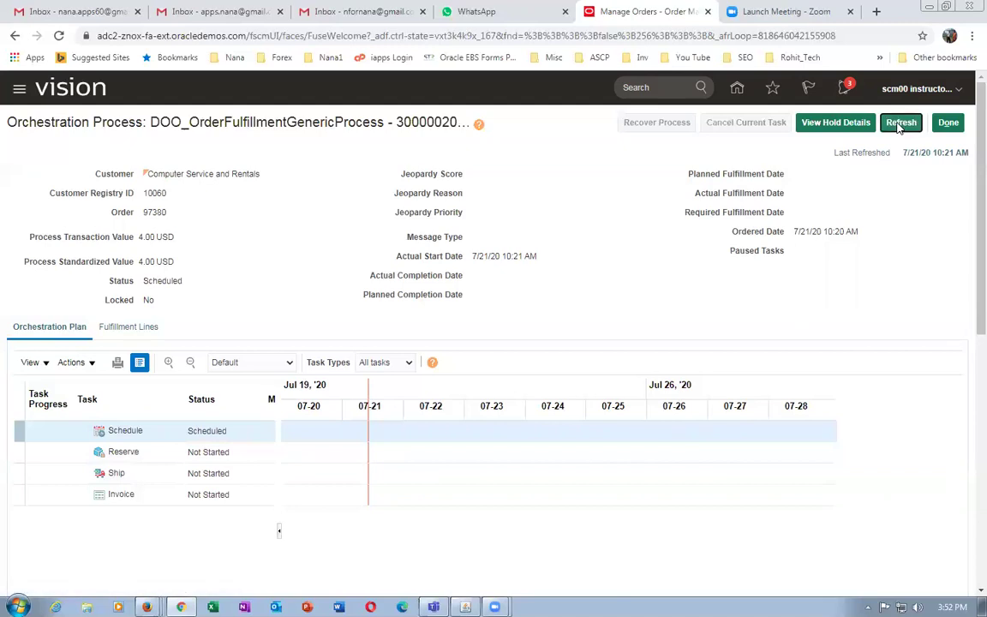
{"action": "left_click", "coordinate": [898, 124]}
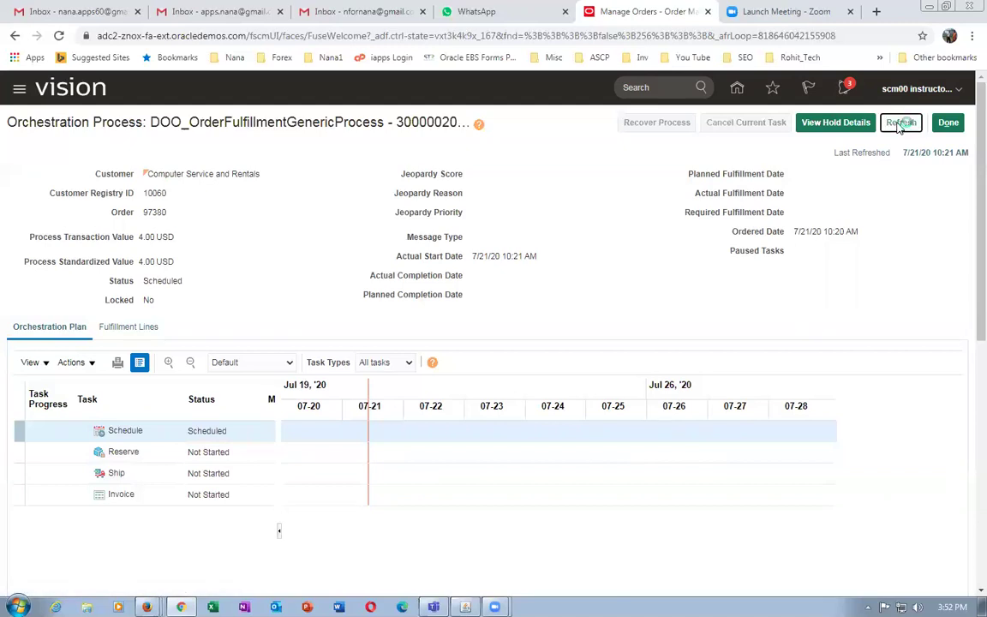
{"action": "left_click", "coordinate": [898, 125]}
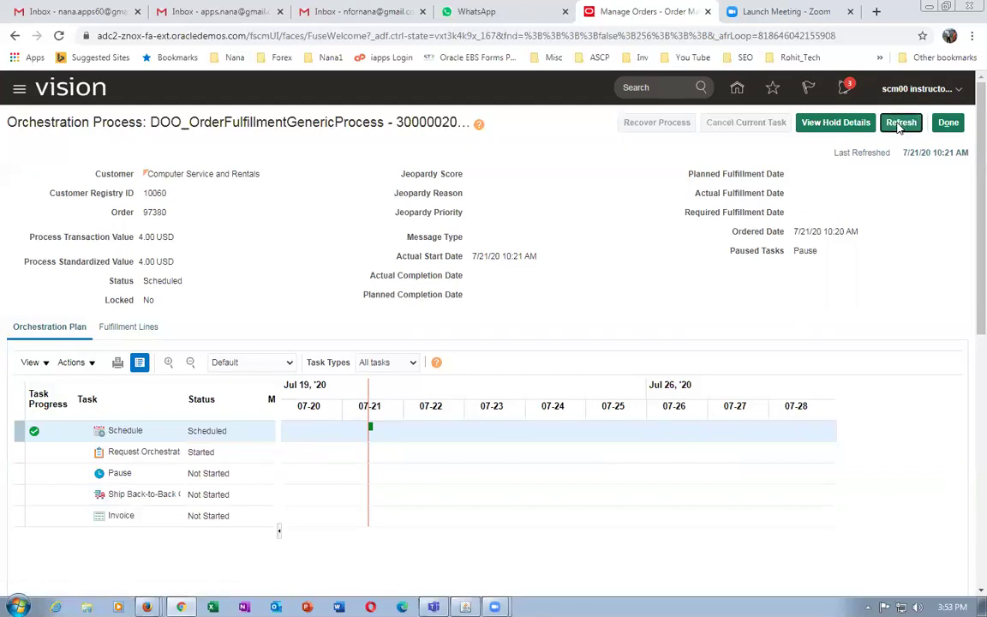
{"action": "left_click", "coordinate": [899, 125]}
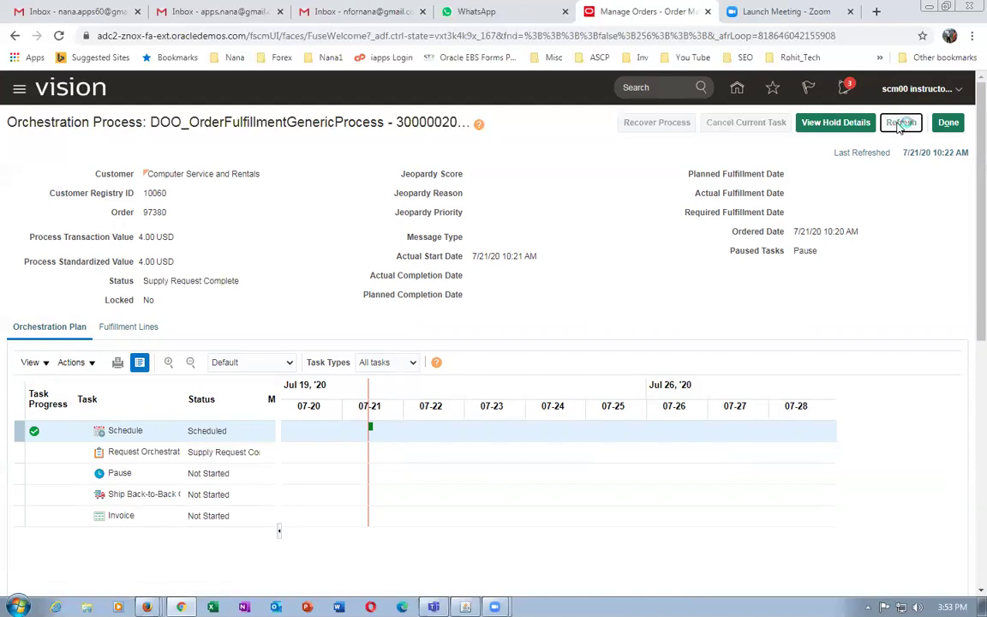
{"action": "left_click", "coordinate": [898, 125]}
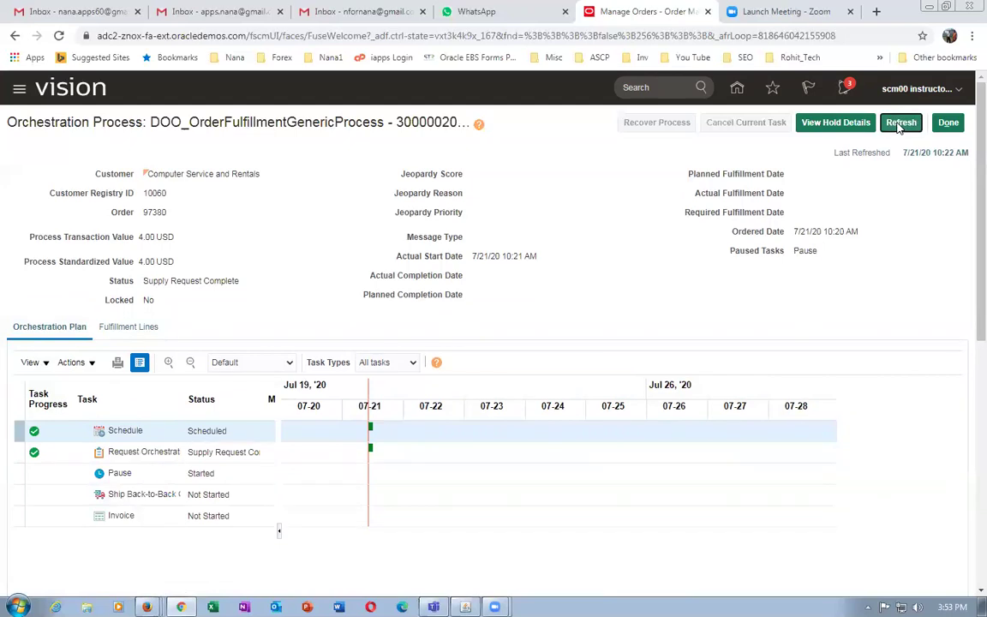
{"action": "left_click", "coordinate": [899, 126]}
{"action": "left_click", "coordinate": [898, 125]}
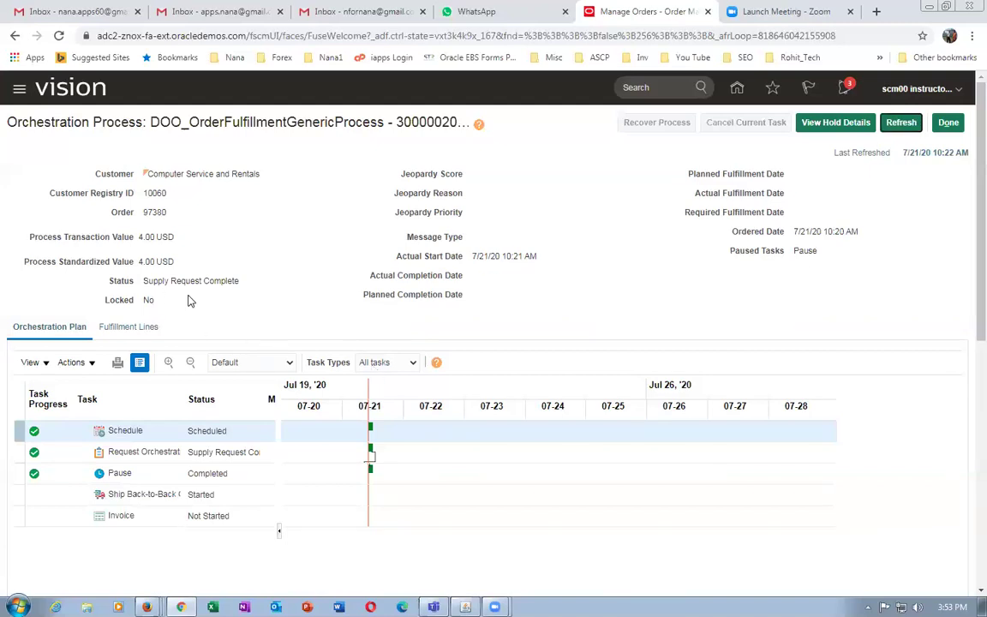
{"action": "left_click", "coordinate": [913, 125]}
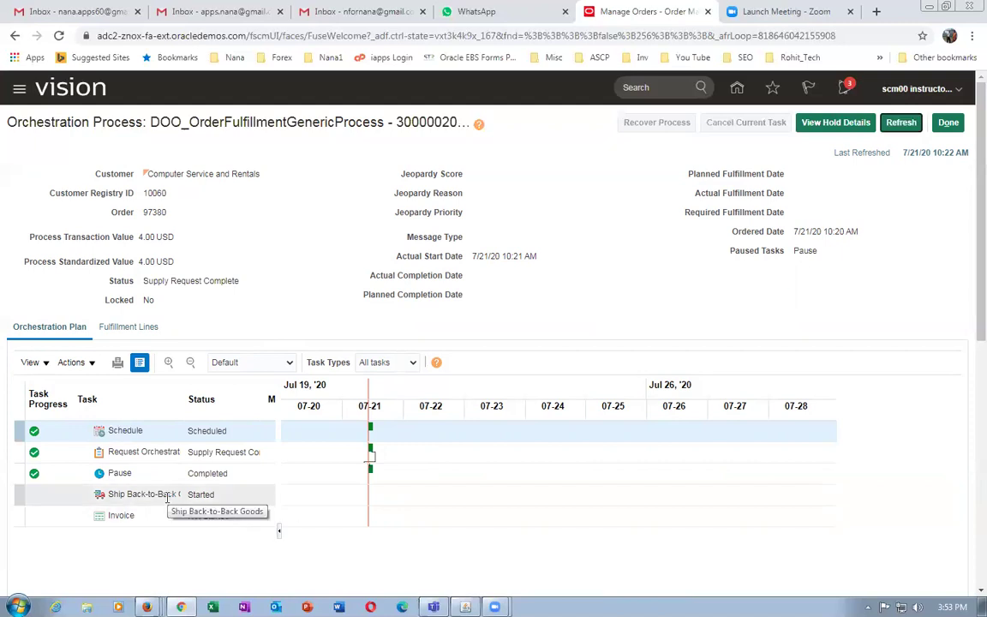
{"action": "left_click", "coordinate": [899, 124]}
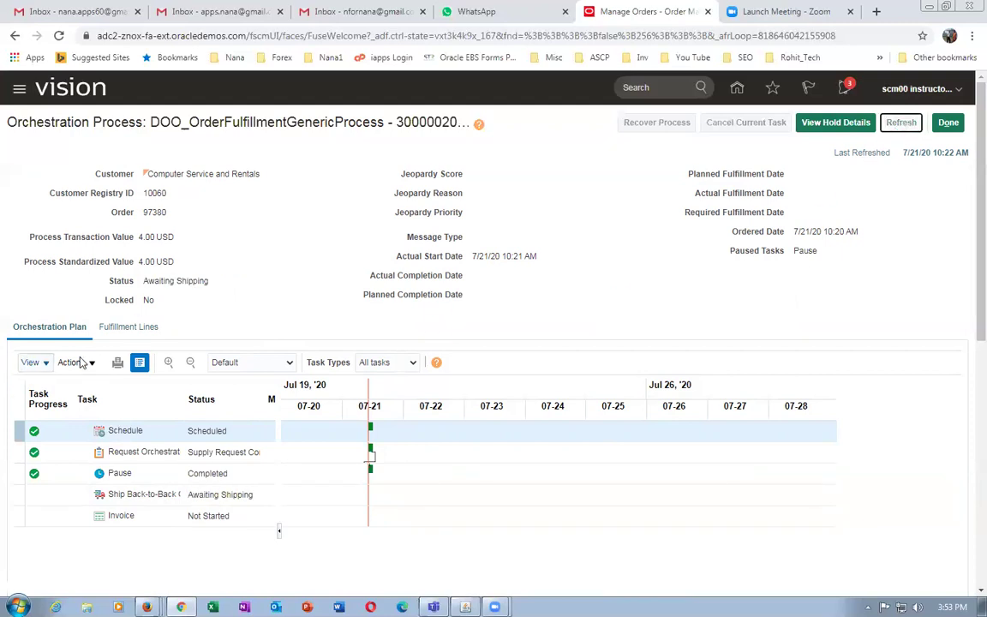
- Examine the supply details of fulfillment line 1-1, refreshing the process to check its back-to-back supply order number and supply status
{"action": "left_click", "coordinate": [128, 334]}
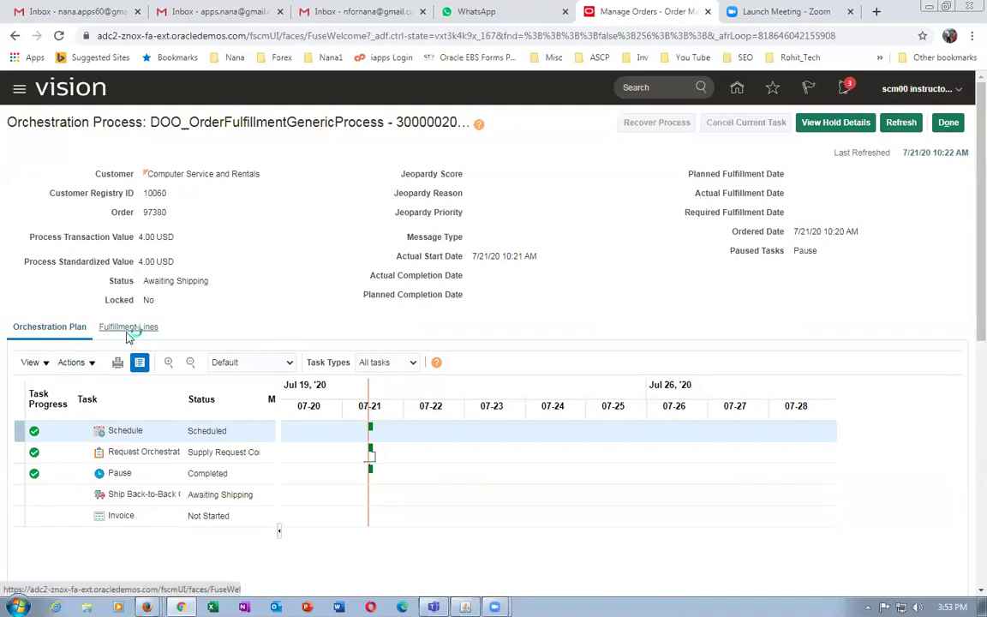
{"action": "scroll", "coordinate": [109, 432], "scroll_direction": "down", "scroll_amount": 2}
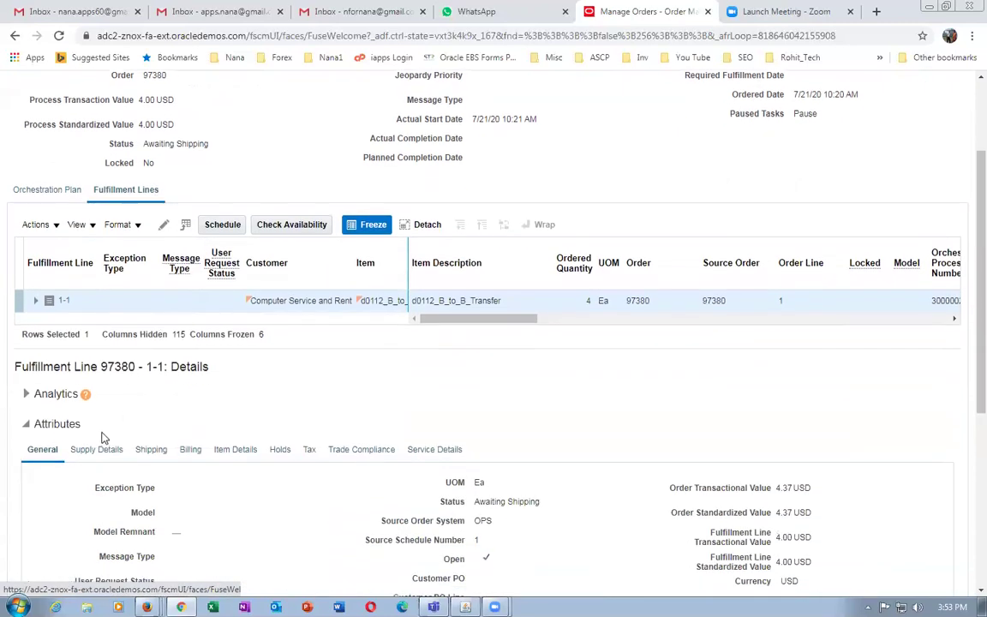
{"action": "left_click", "coordinate": [96, 449]}
{"action": "scroll", "coordinate": [161, 415], "scroll_direction": "down", "scroll_amount": 1}
{"action": "scroll", "coordinate": [160, 418], "scroll_direction": "down", "scroll_amount": 1}
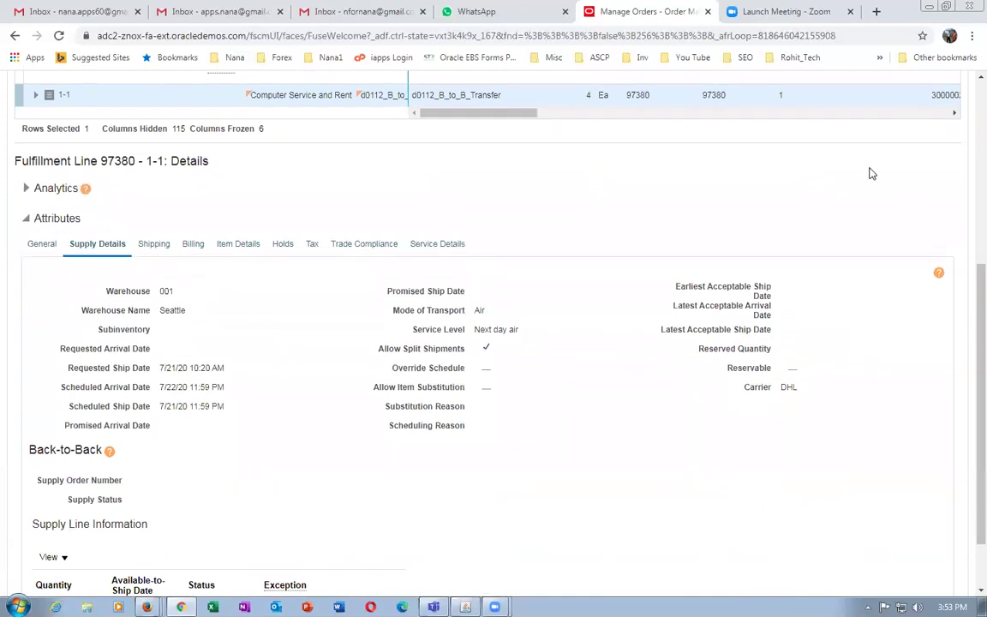
{"action": "scroll", "coordinate": [871, 174], "scroll_direction": "up", "scroll_amount": 4}
{"action": "left_click", "coordinate": [900, 122]}
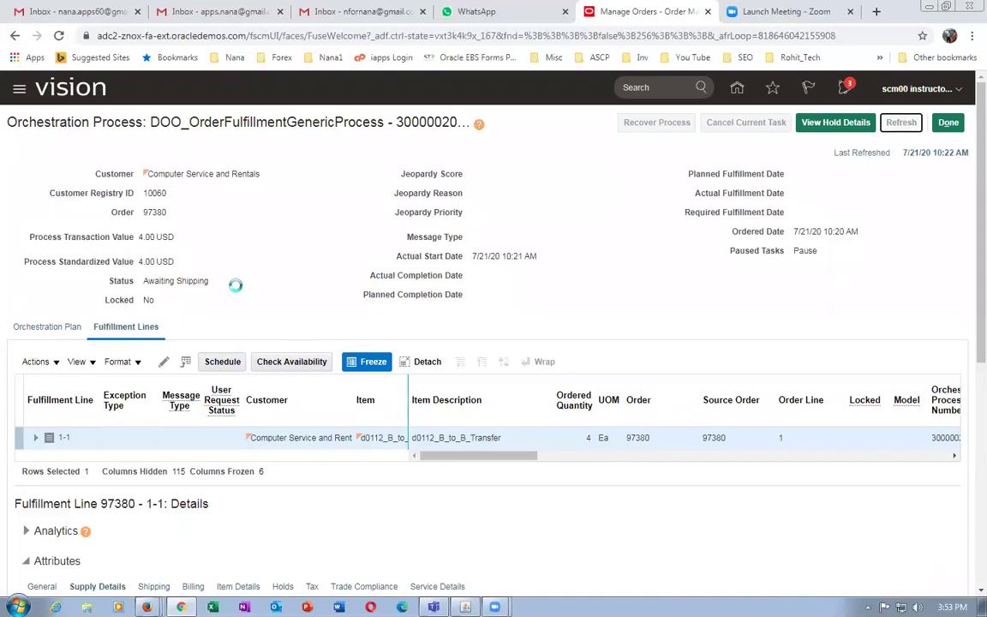
{"action": "scroll", "coordinate": [239, 289], "scroll_direction": "down", "scroll_amount": 5}
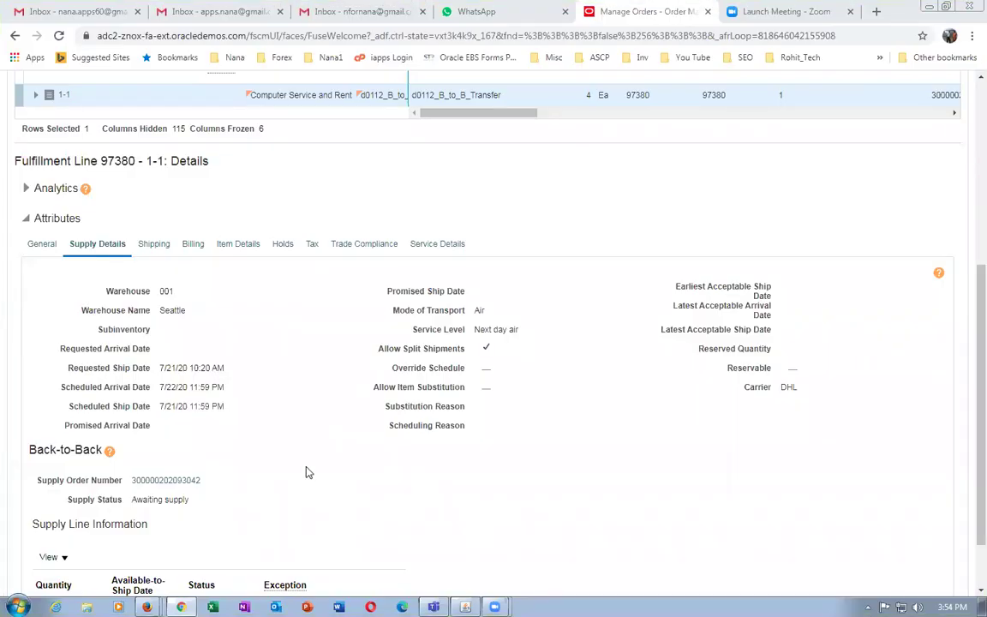
- Copy the back-to-back supply order number from the fulfillment line's supply details and close the Zoom meeting page
{"action": "double_click", "coordinate": [197, 482]}
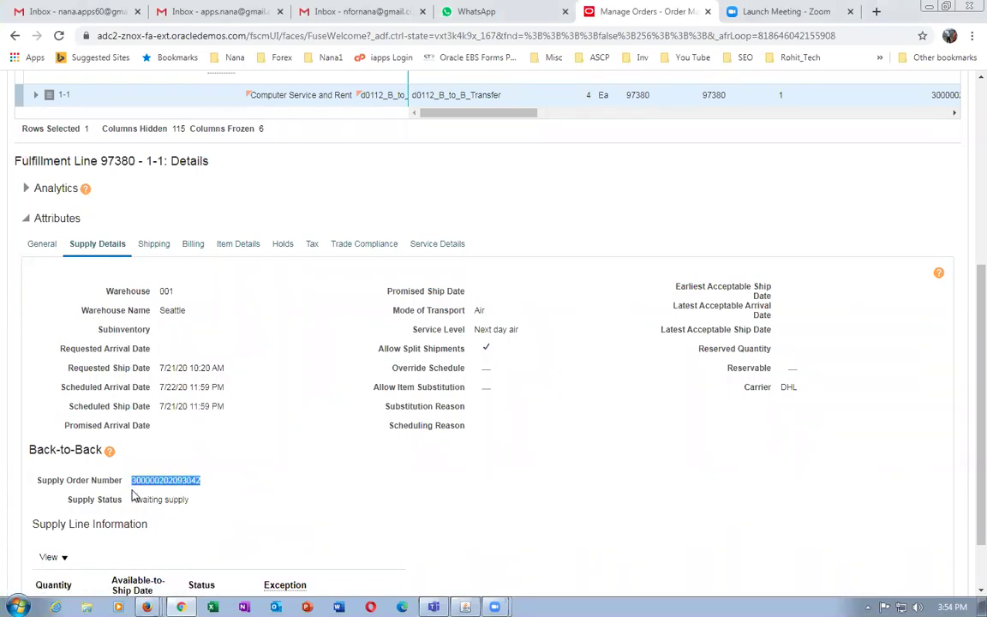
{"action": "left_click", "coordinate": [769, 11]}
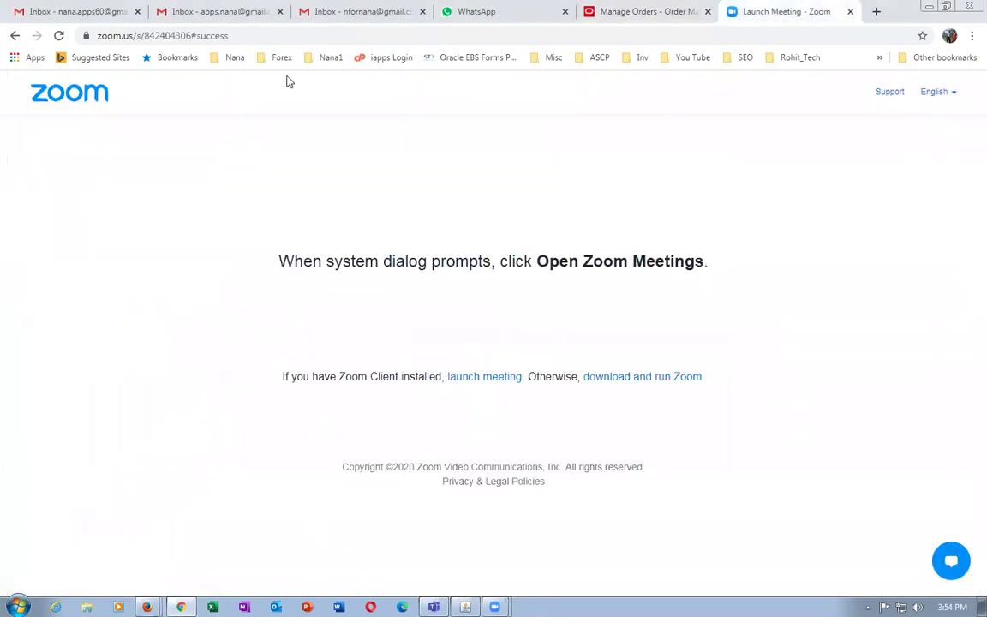
{"action": "left_click", "coordinate": [848, 12]}
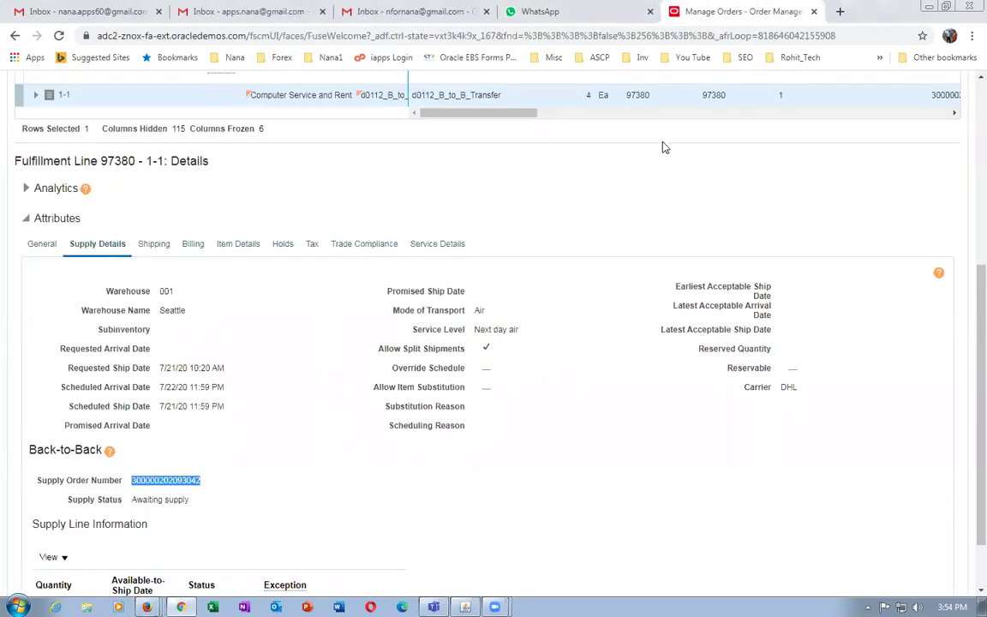
- Duplicate the Manage Orders page and open Manage Supply Lines in Supply Orchestration in the copy
{"action": "right_click", "coordinate": [702, 12]}
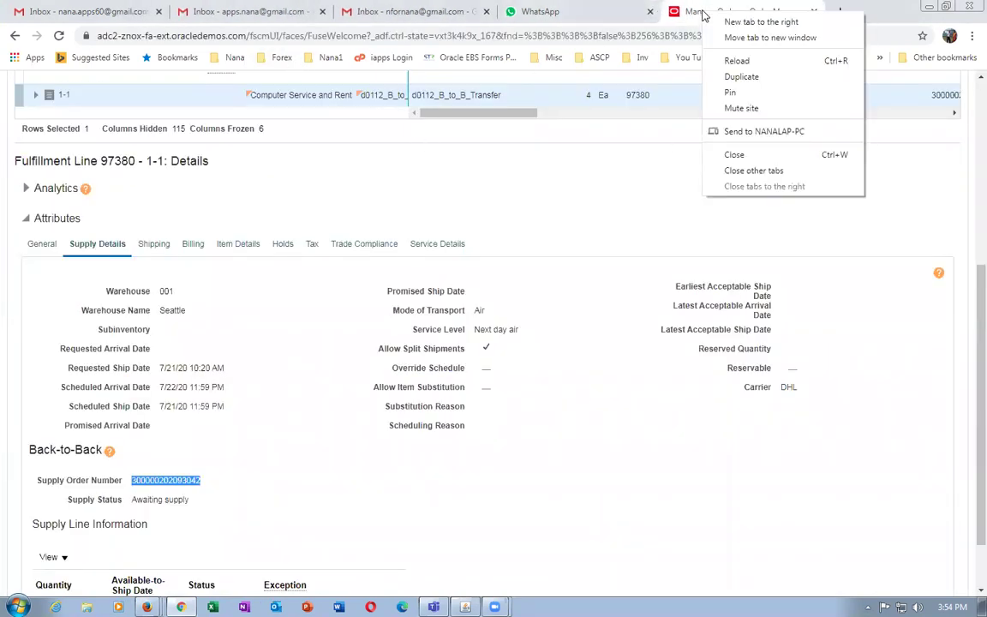
{"action": "left_click", "coordinate": [740, 77]}
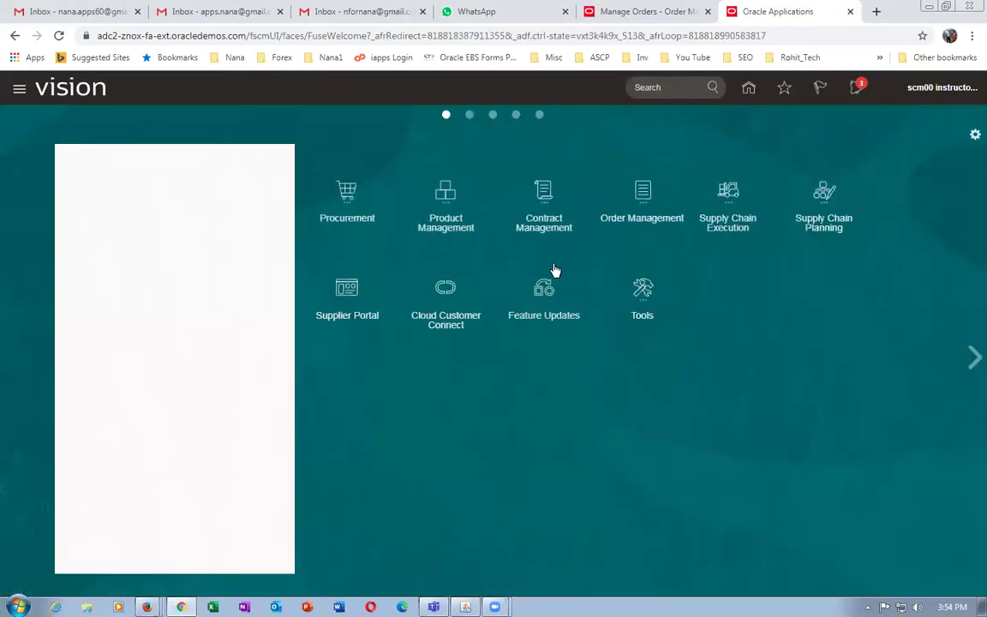
{"action": "left_click", "coordinate": [773, 193]}
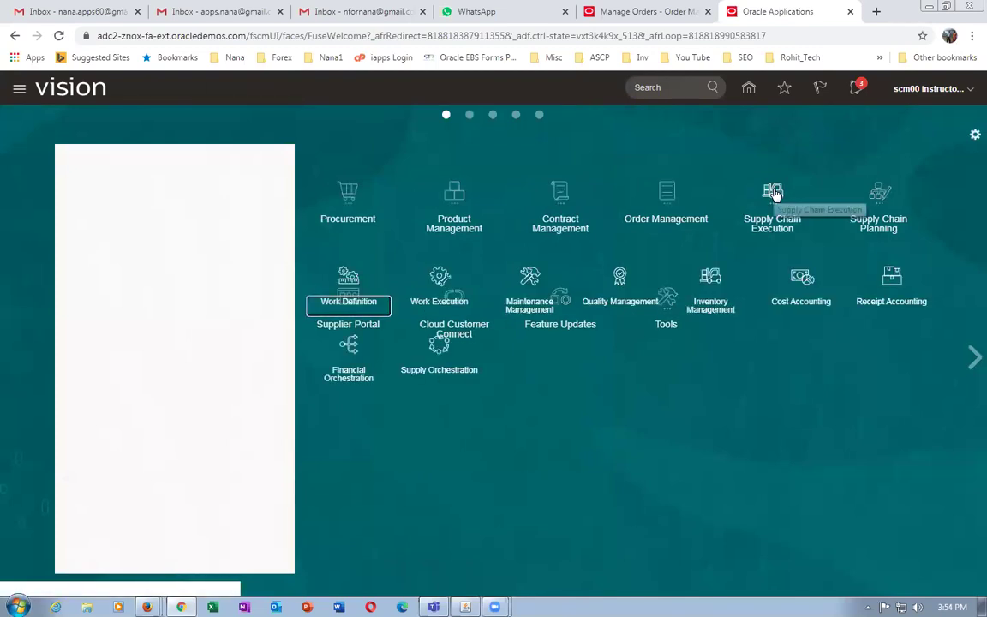
{"action": "left_click", "coordinate": [440, 346]}
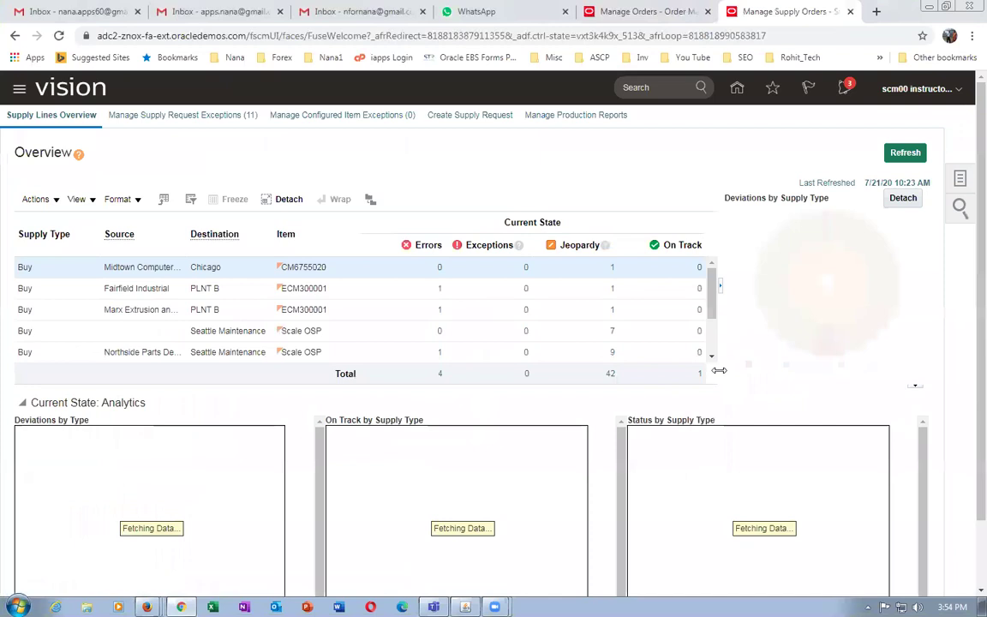
{"action": "left_click", "coordinate": [961, 178]}
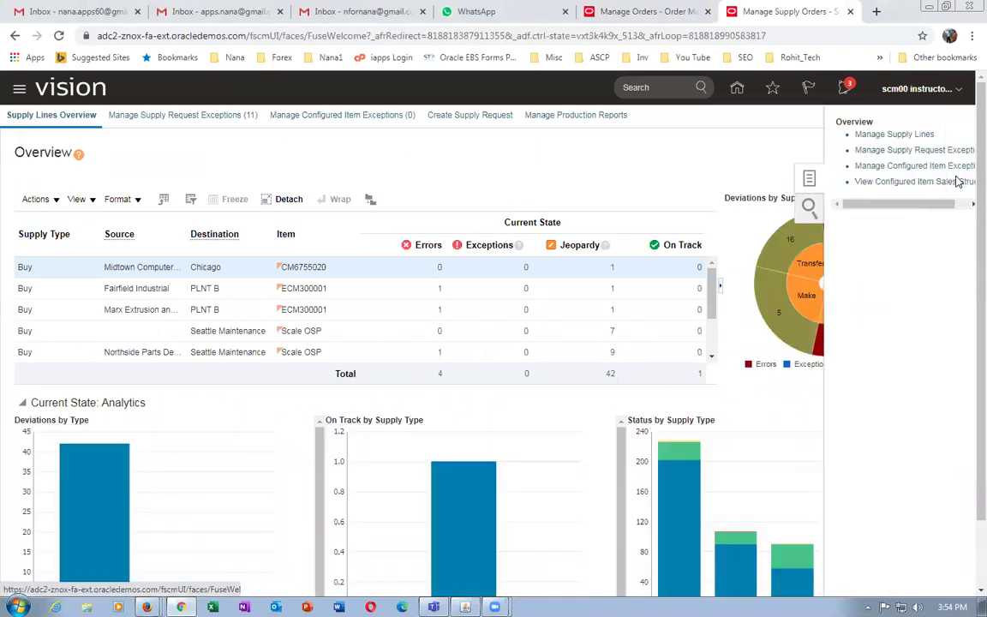
{"action": "left_click", "coordinate": [882, 134]}
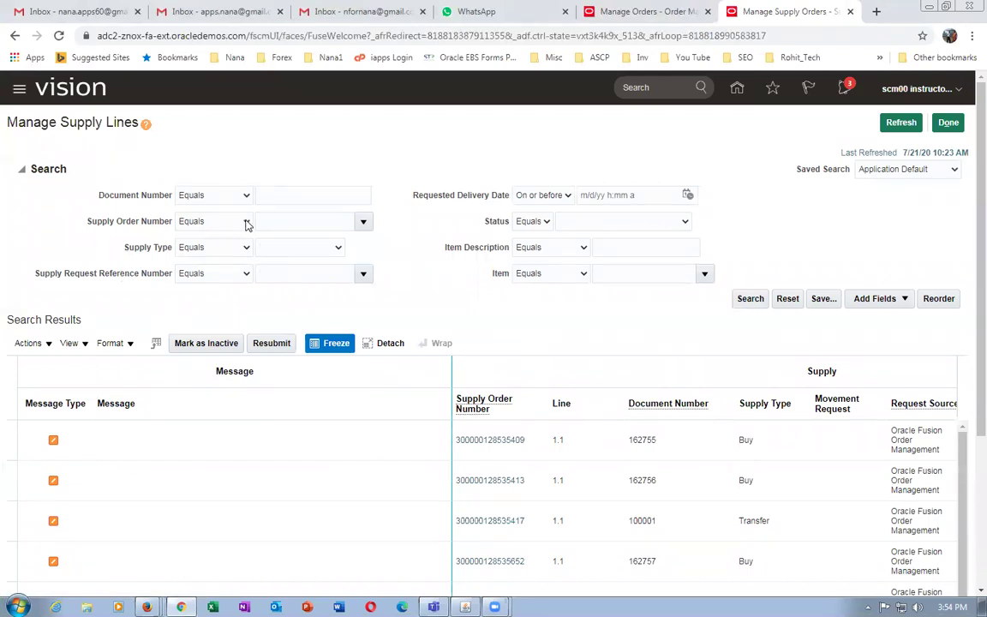
- Search the supply lines by the copied supply order number and open the matching supply order's details
{"action": "left_click", "coordinate": [296, 222]}
{"action": "key", "text": "ctrl+v"}
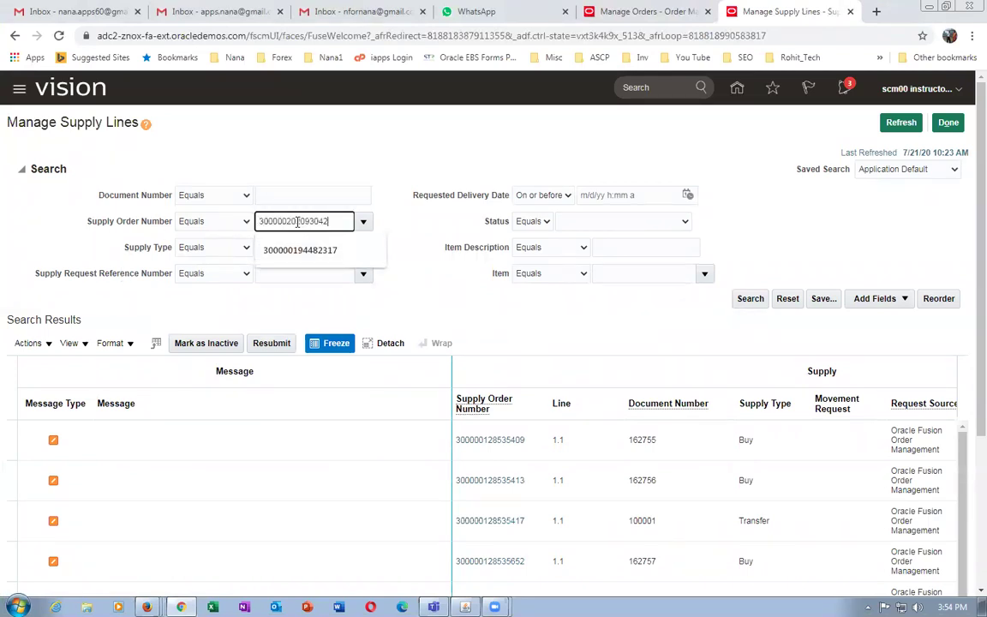
{"action": "key", "text": "Tab"}
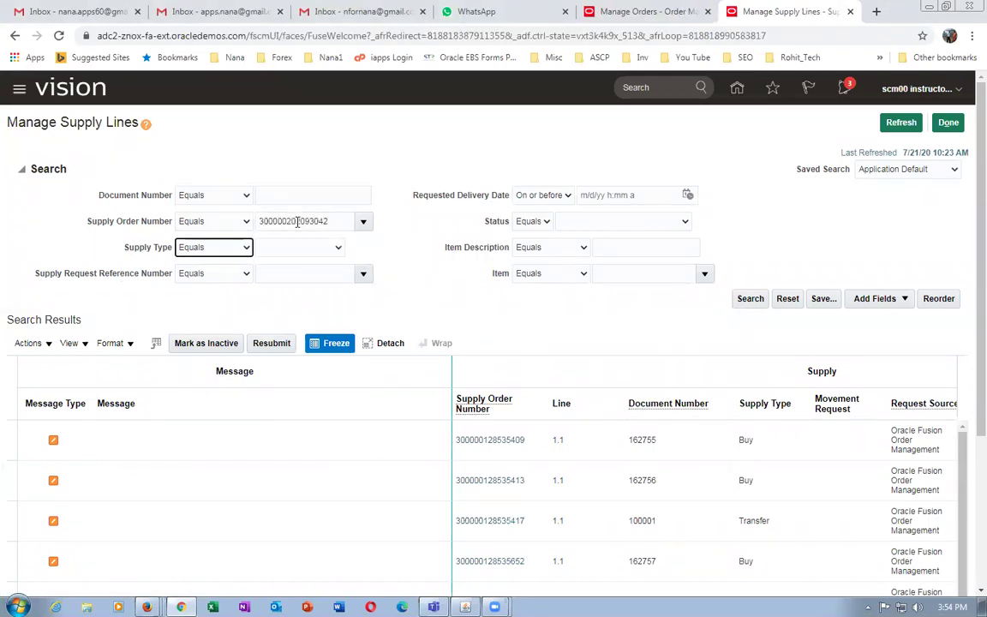
{"action": "left_click", "coordinate": [751, 299]}
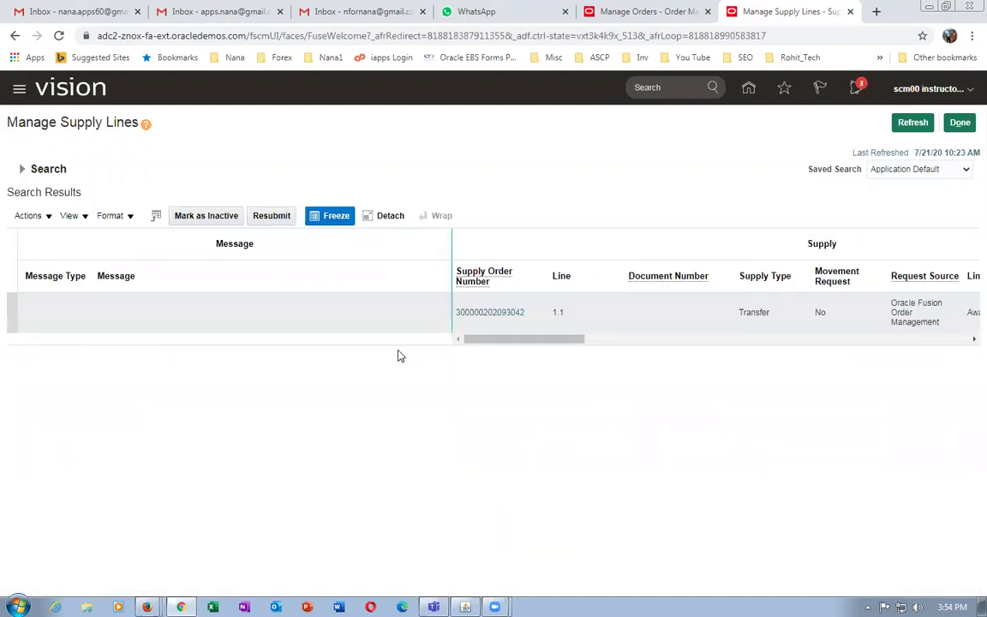
{"action": "left_click", "coordinate": [495, 313]}
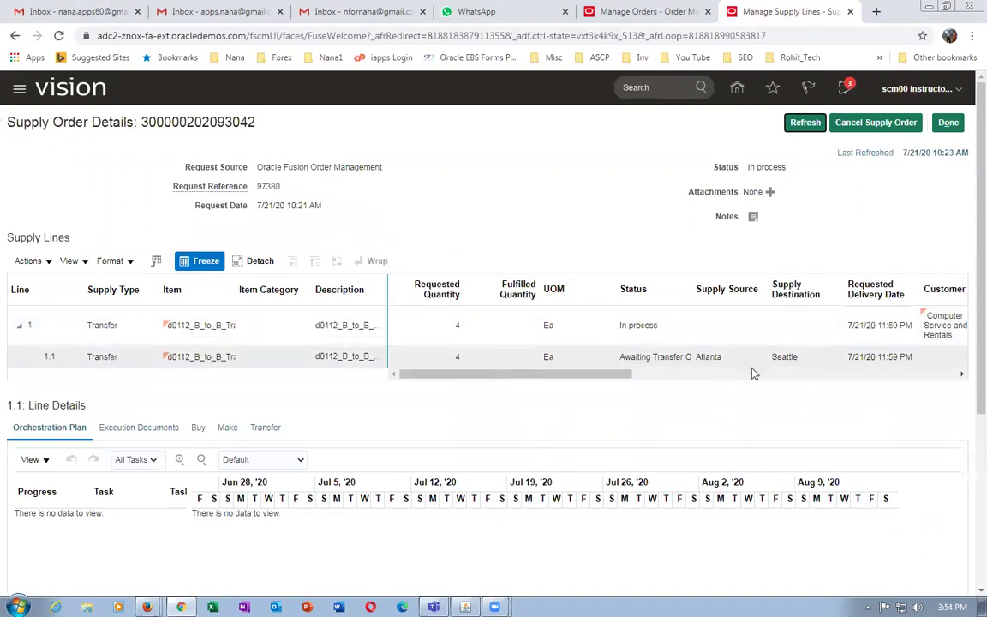
- Select supply line 1.1 and examine the tasks in its orchestration plan
{"action": "left_click", "coordinate": [498, 334]}
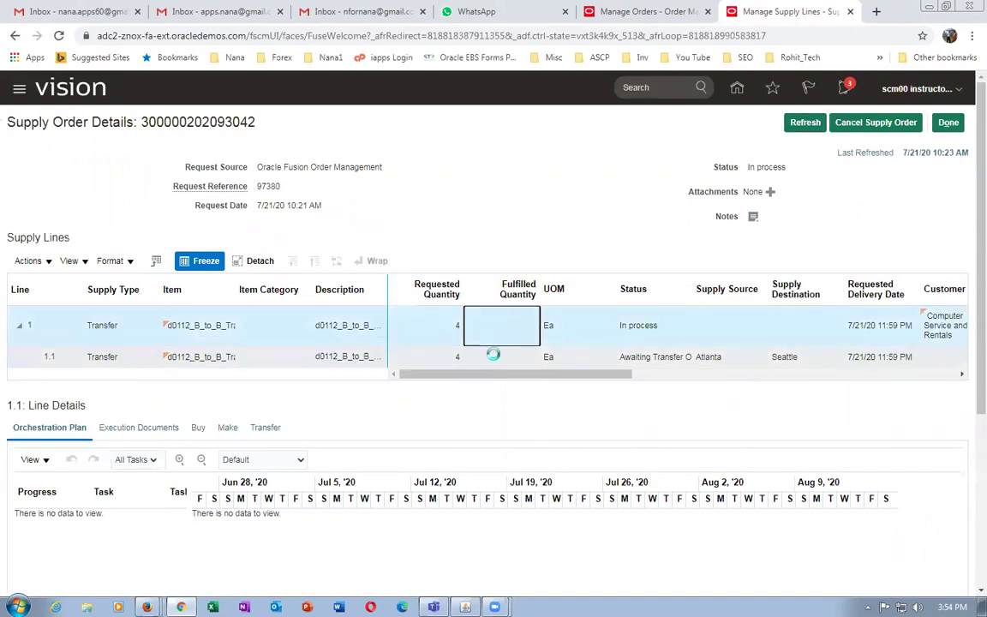
{"action": "left_click", "coordinate": [495, 354]}
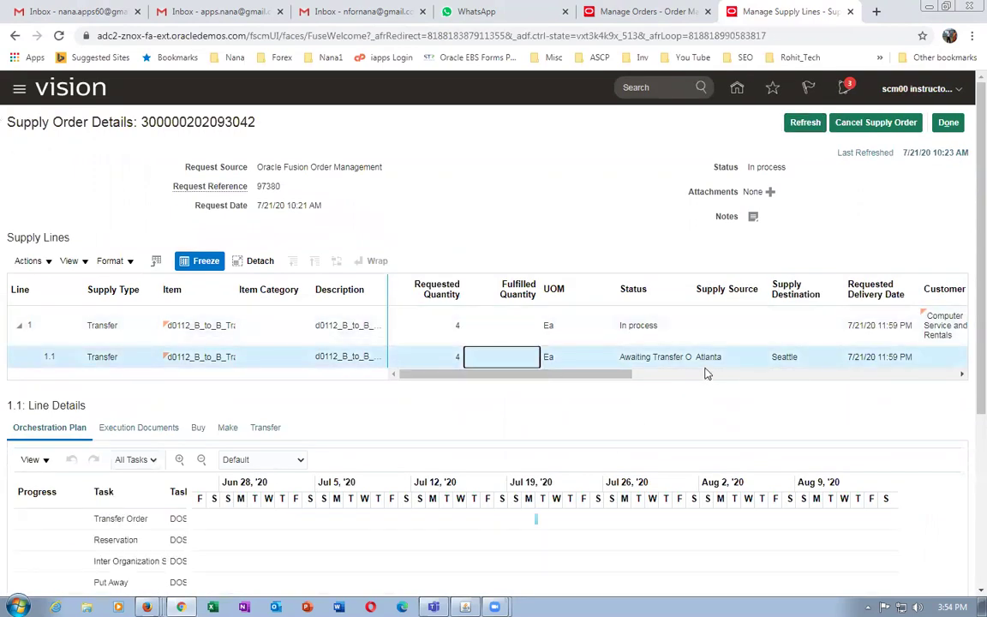
{"action": "scroll", "coordinate": [966, 360], "scroll_direction": "down", "scroll_amount": 3}
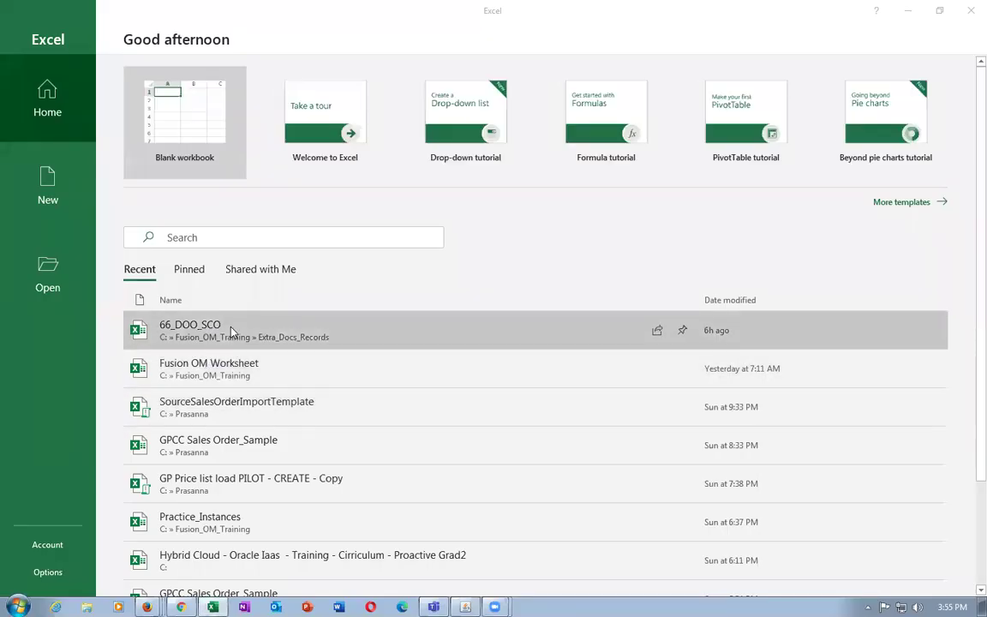
- Open the 66_DOO_SCO workbook in Excel, read the start point of Supply Chain Orchestration in cell E6, and switch back to the browser
{"action": "left_click", "coordinate": [227, 335]}
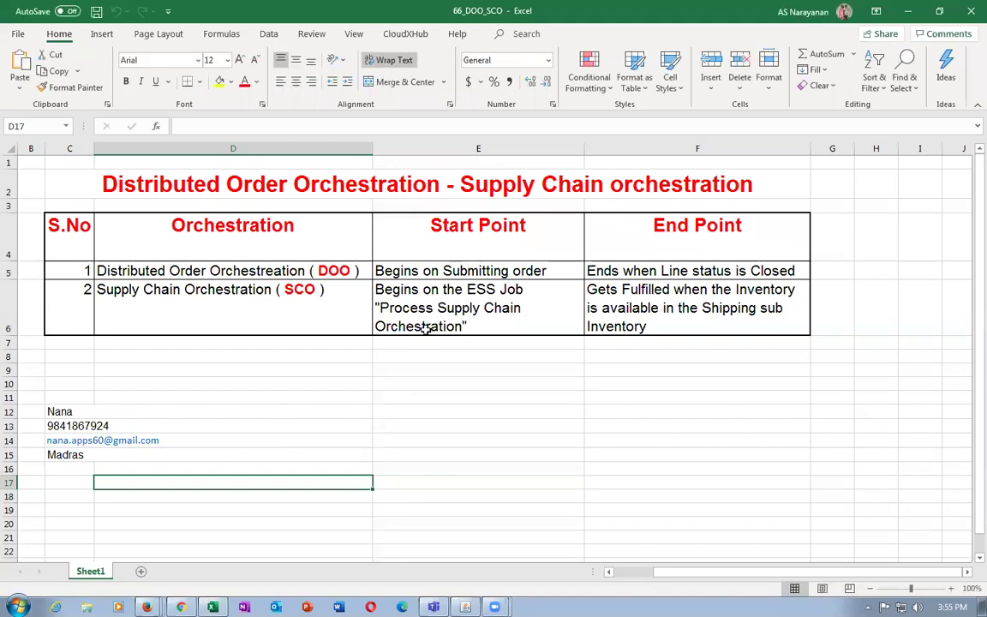
{"action": "left_click", "coordinate": [425, 323]}
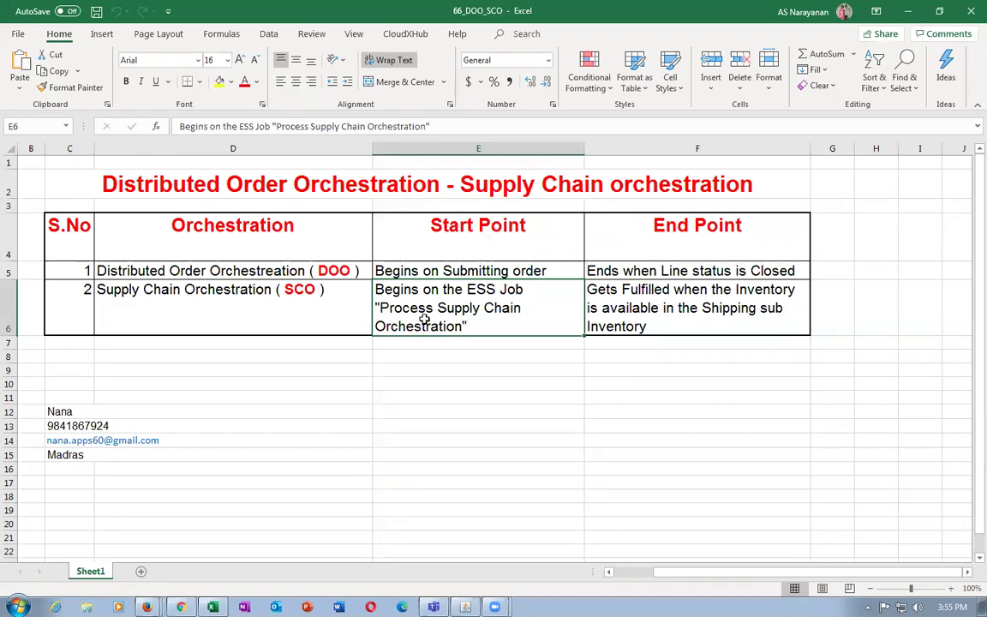
{"action": "key", "text": "alt+Tab"}
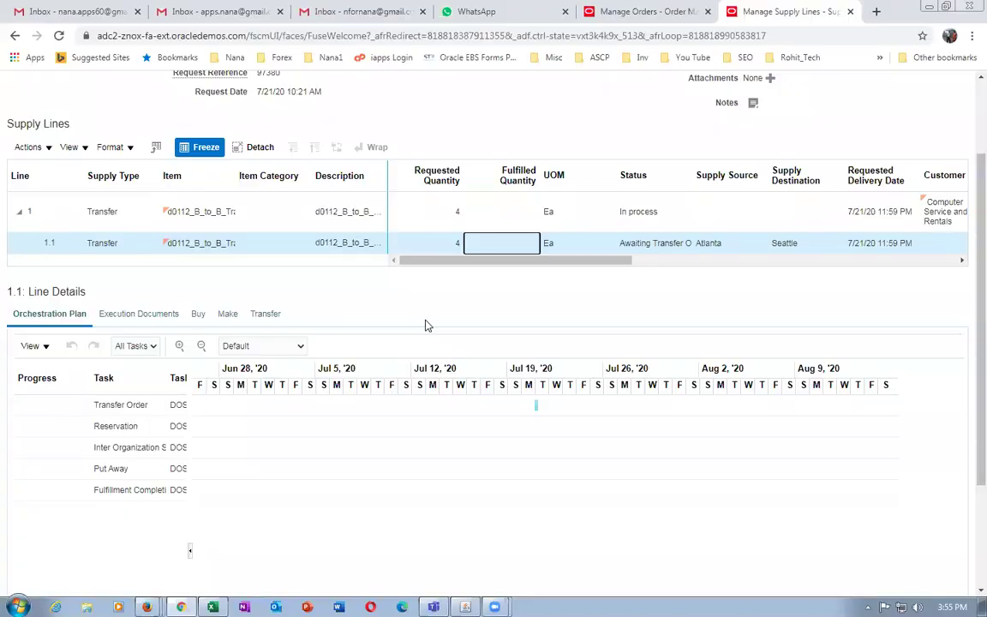
- Check the buy, make and transfer details of supply line 1.1 and review its orchestration plan again
{"action": "left_click", "coordinate": [198, 314]}
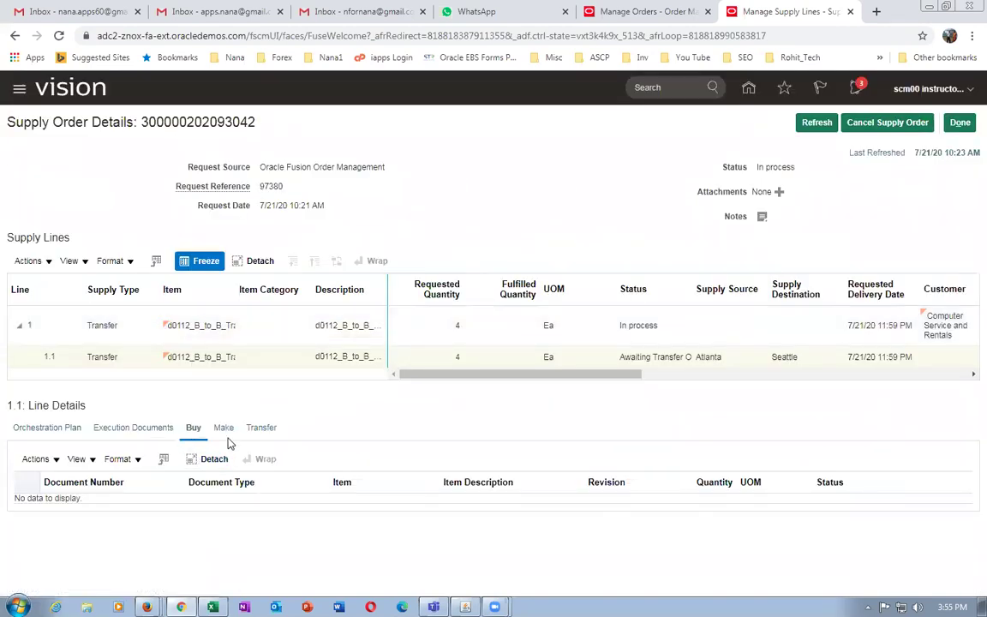
{"action": "left_click", "coordinate": [224, 428]}
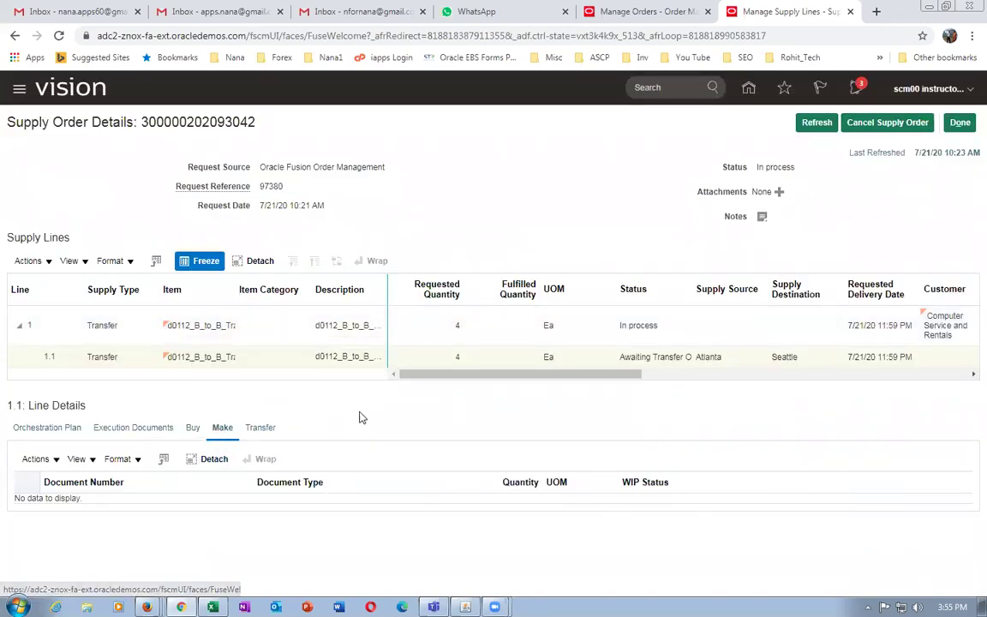
{"action": "left_click", "coordinate": [261, 428]}
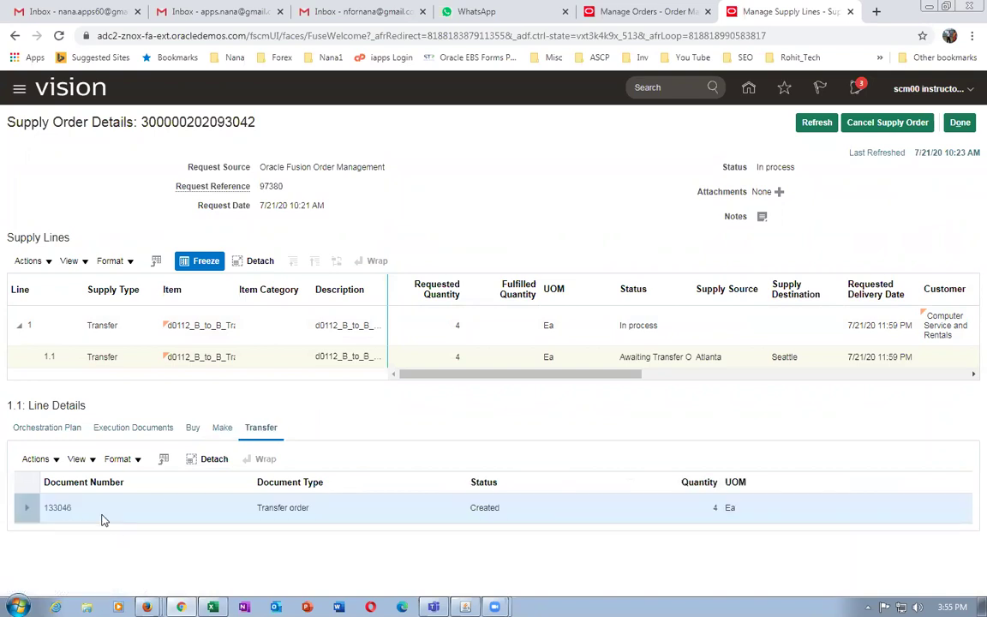
{"action": "left_click", "coordinate": [133, 428]}
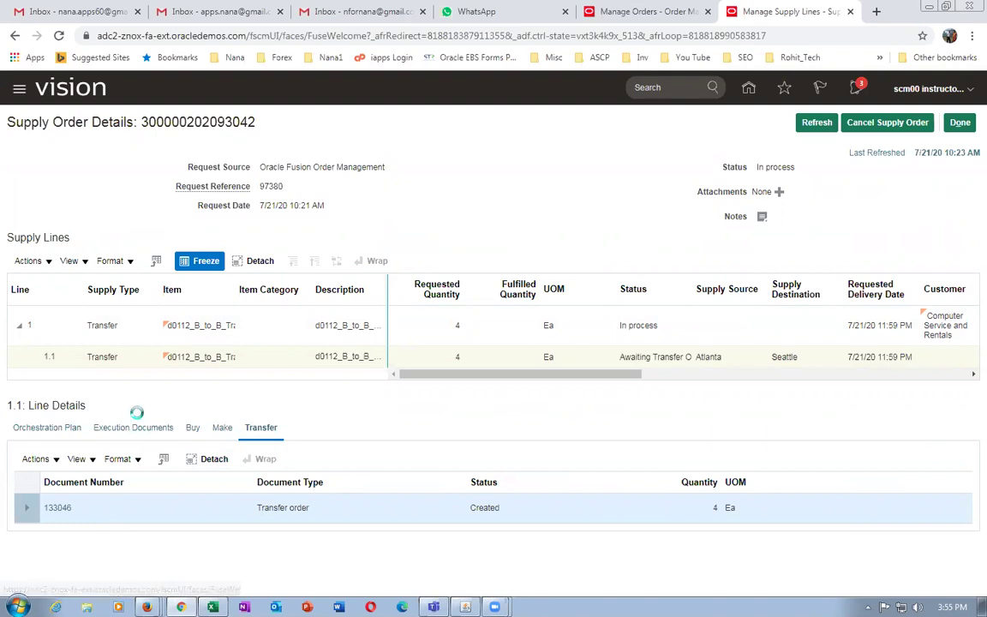
{"action": "left_click", "coordinate": [38, 426]}
{"action": "scroll", "coordinate": [115, 407], "scroll_direction": "down", "scroll_amount": 3}
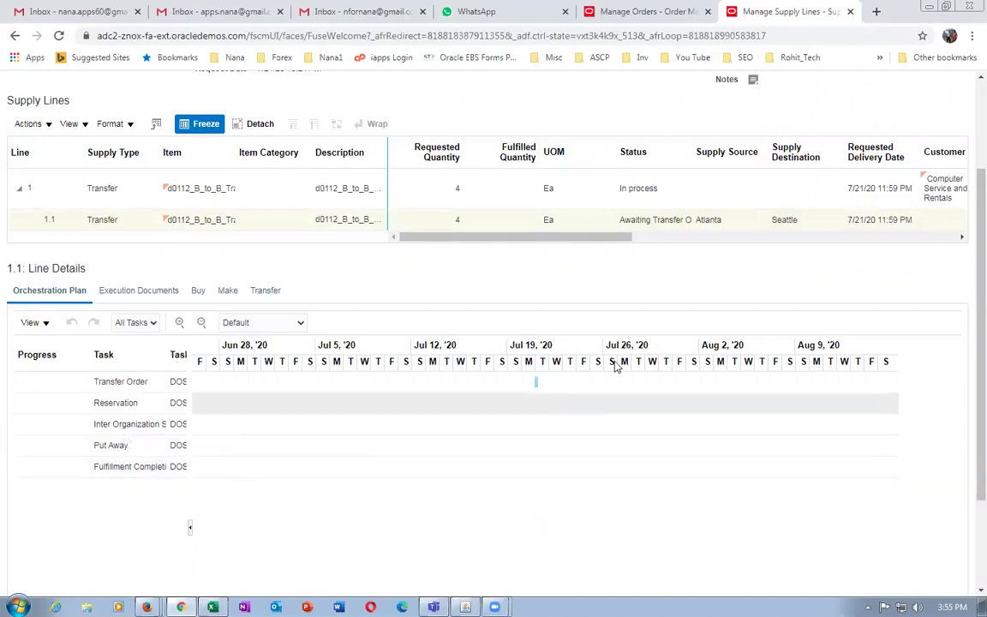
- Check supply line 1.1's execution documents and transfer order, and refresh the supply order details
{"action": "scroll", "coordinate": [625, 308], "scroll_direction": "up", "scroll_amount": 2}
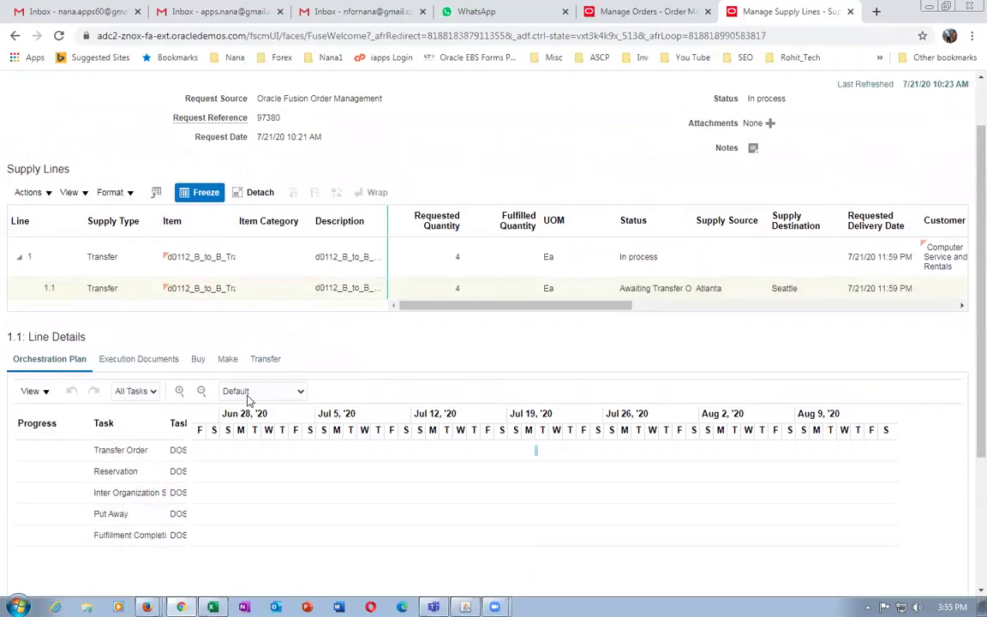
{"action": "left_click", "coordinate": [128, 359]}
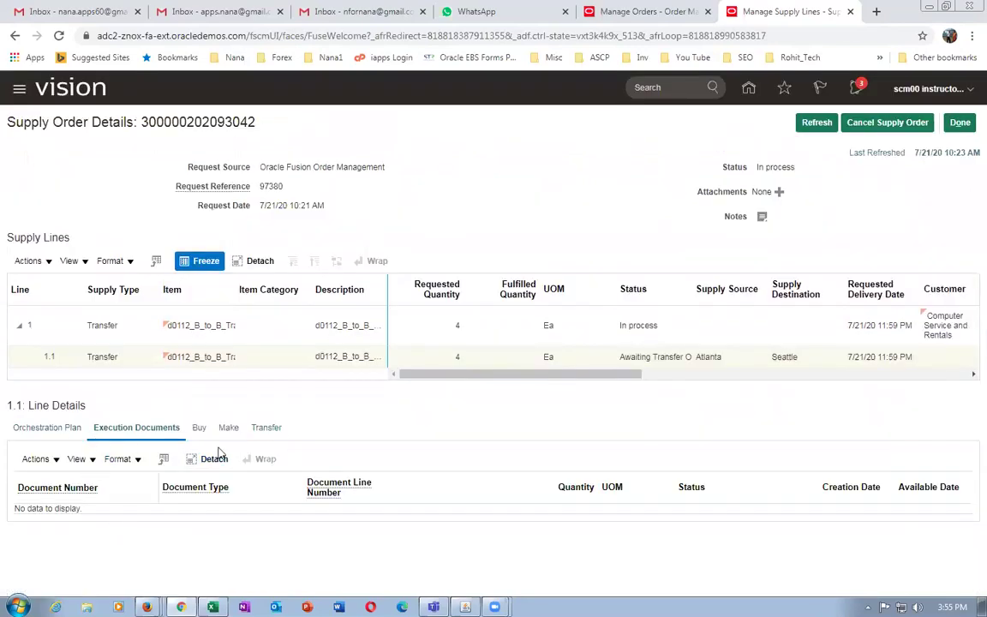
{"action": "left_click", "coordinate": [267, 429]}
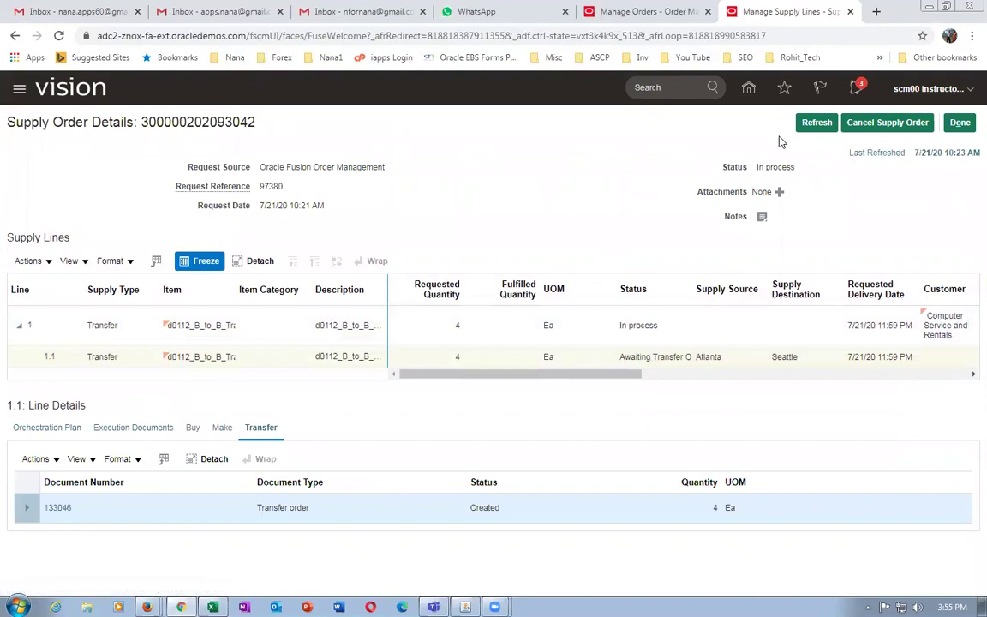
{"action": "left_click", "coordinate": [816, 123]}
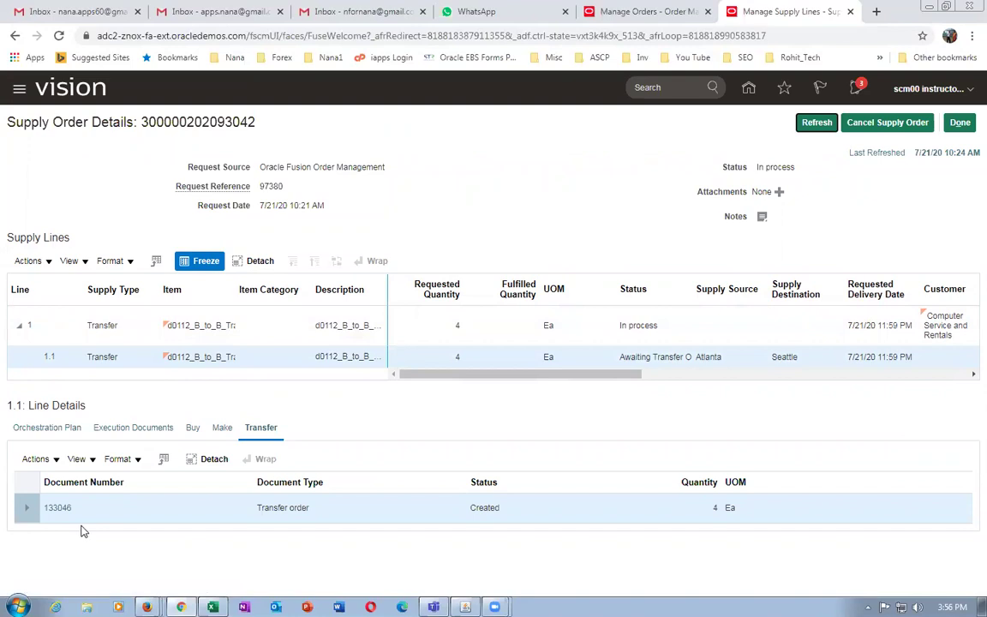
- Duplicate the supply order page and open Manage Transfer Orders in Inventory Management in the copy
{"action": "right_click", "coordinate": [795, 24]}
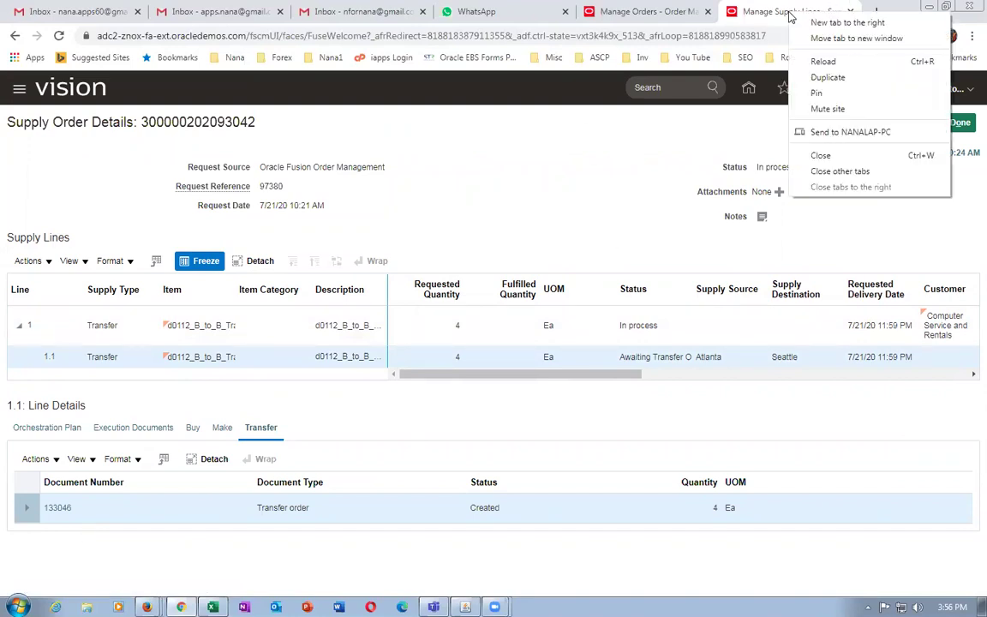
{"action": "left_click", "coordinate": [802, 75]}
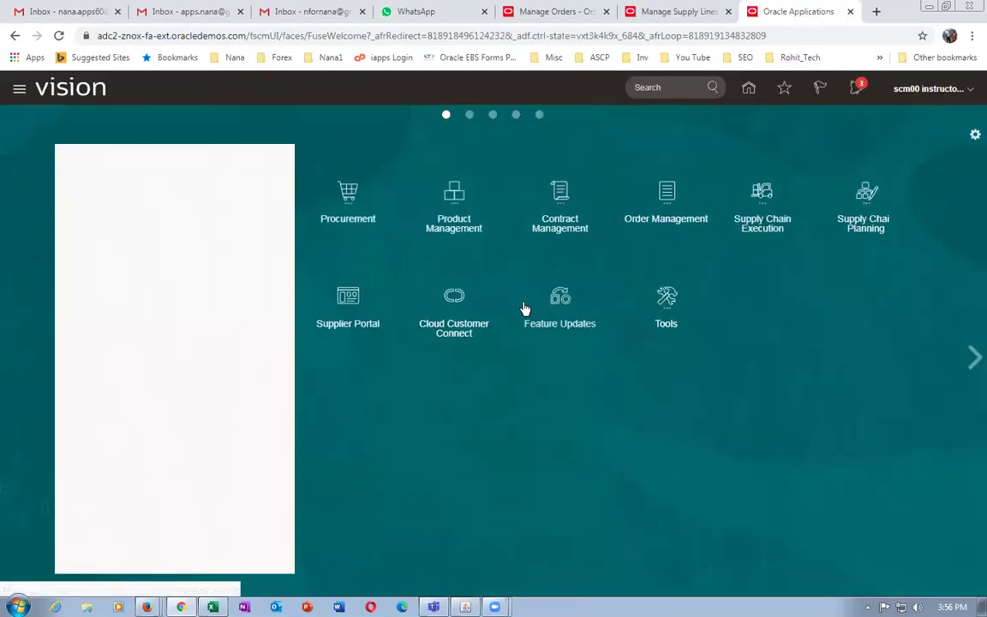
{"action": "left_click", "coordinate": [777, 201]}
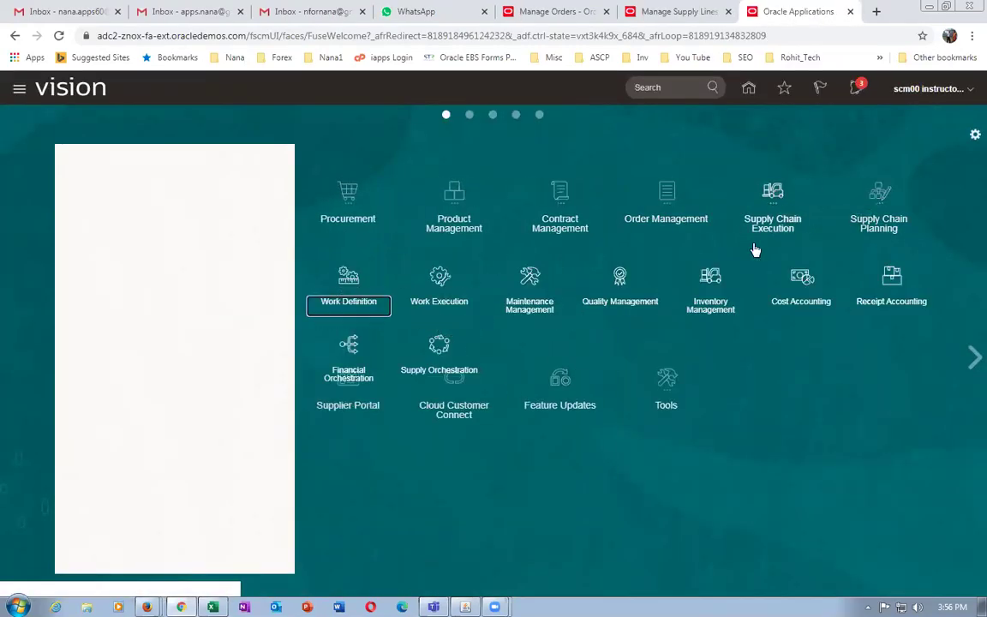
{"action": "left_click", "coordinate": [711, 283]}
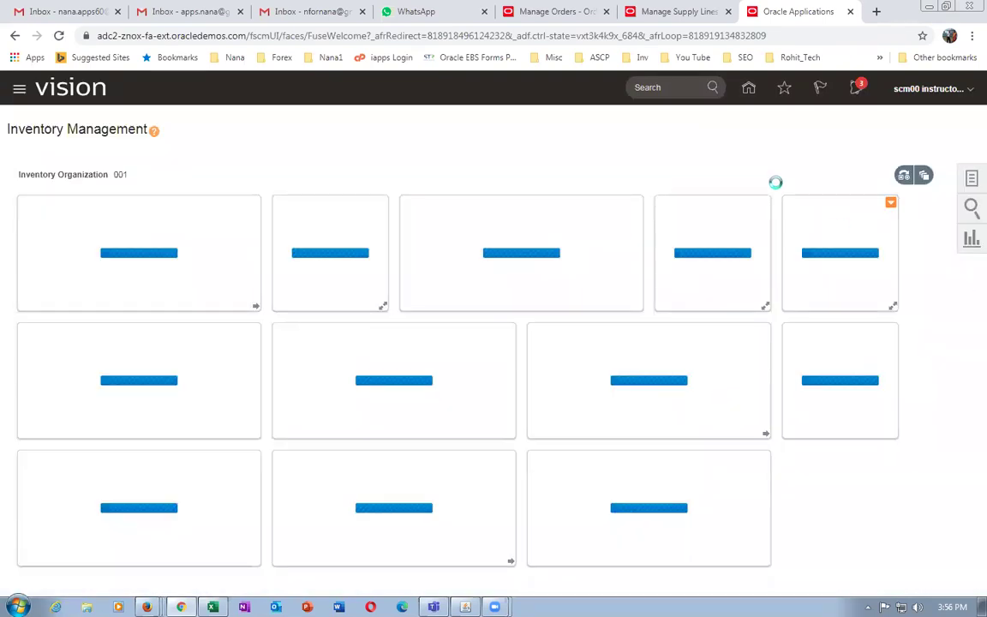
{"action": "left_click", "coordinate": [971, 181]}
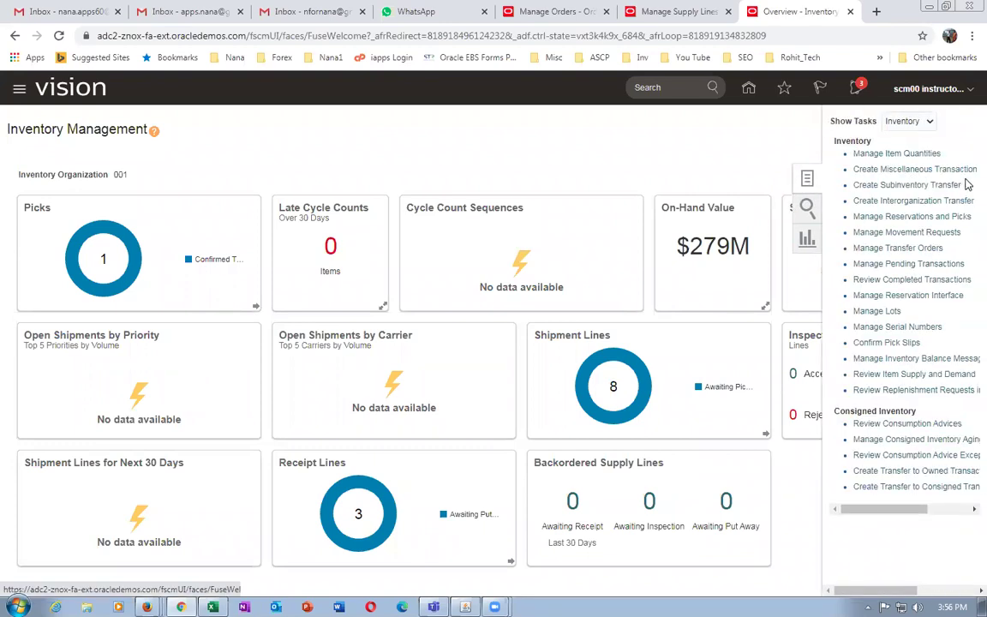
{"action": "left_click", "coordinate": [910, 249]}
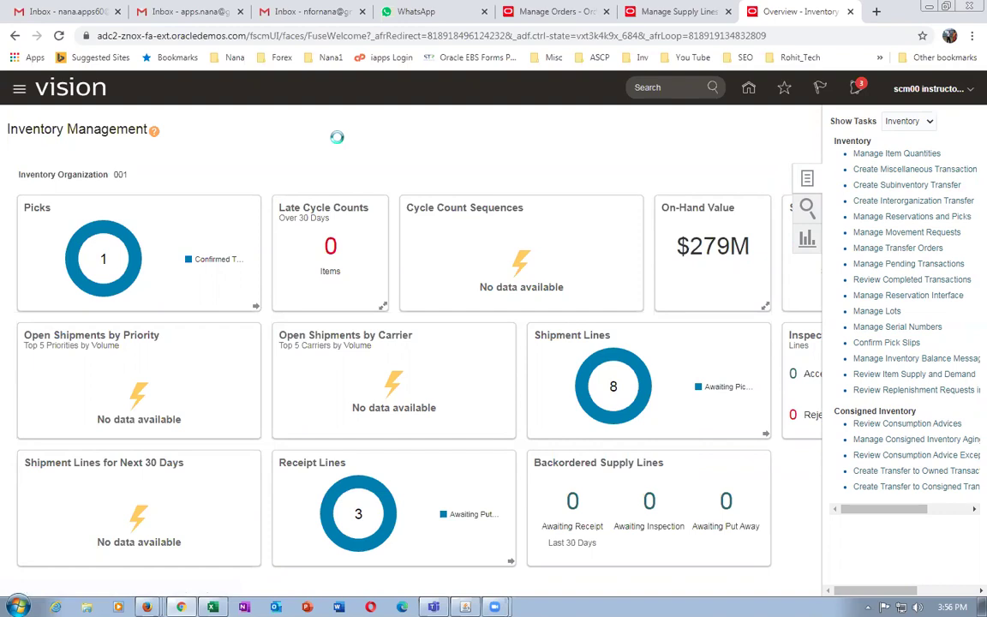
{"action": "left_click", "coordinate": [291, 224]}
{"action": "key", "text": "ctrl+v"}
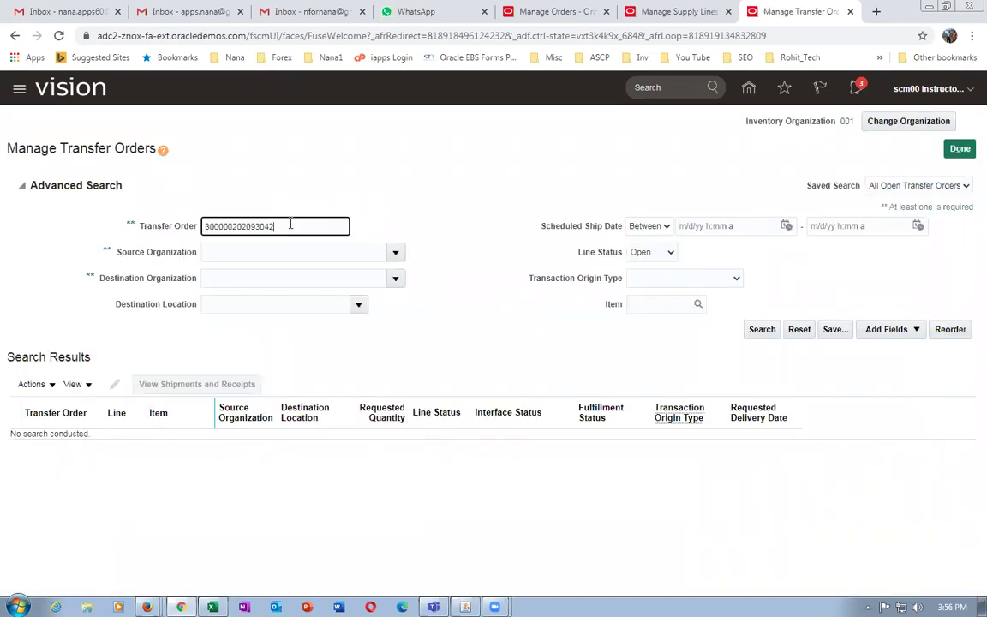
{"action": "key", "text": "BackSpace"}
{"action": "key", "text": "BackSpace"}
{"action": "key", "text": "BackSpace"}
{"action": "key", "text": "BackSpace"}
{"action": "key", "text": "BackSpace"}
{"action": "key", "text": "BackSpace"}
{"action": "key", "text": "BackSpace"}
{"action": "key", "text": "BackSpace"}
{"action": "key", "text": "BackSpace"}
{"action": "key", "text": "BackSpace"}
{"action": "key", "text": "BackSpace"}
{"action": "key", "text": "BackSpace"}
{"action": "key", "text": "BackSpace"}
{"action": "key", "text": "BackSpace"}
{"action": "key", "text": "BackSpace"}
- Search for the transfer order using the document number from supply line 1.1's transfer details, and view its shipments and receipts
{"action": "left_click", "coordinate": [674, 12]}
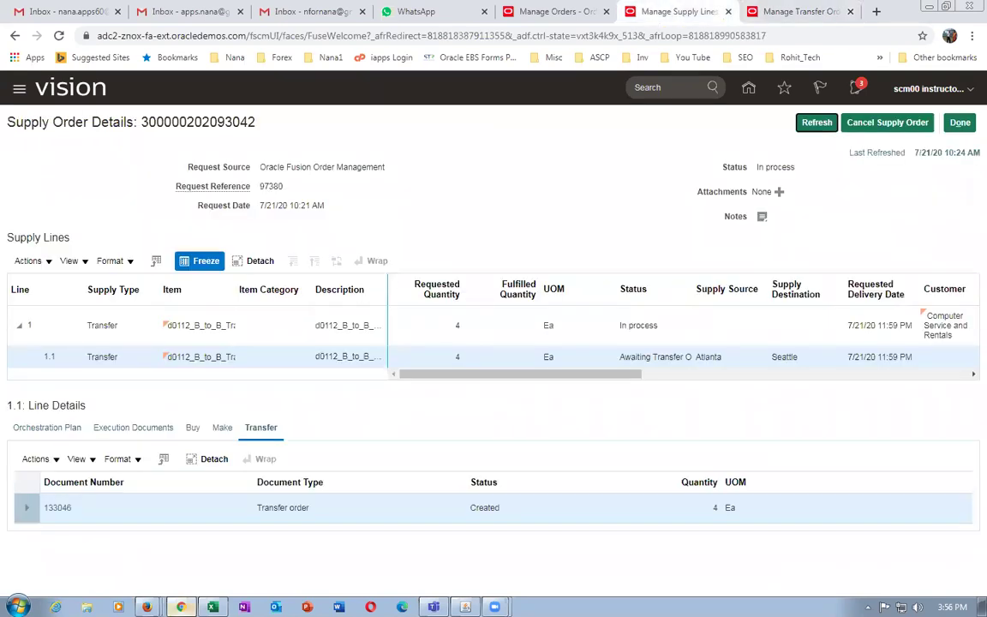
{"action": "mouse_move", "coordinate": [181, 605]}
{"action": "left_click", "coordinate": [801, 12]}
{"action": "type", "text": "133046"}
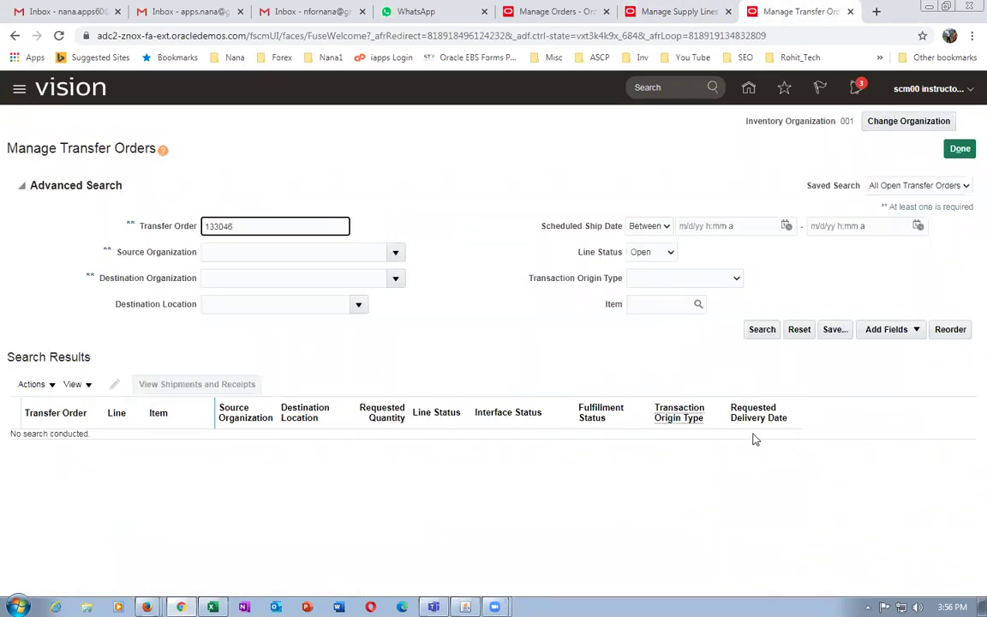
{"action": "left_click", "coordinate": [761, 330]}
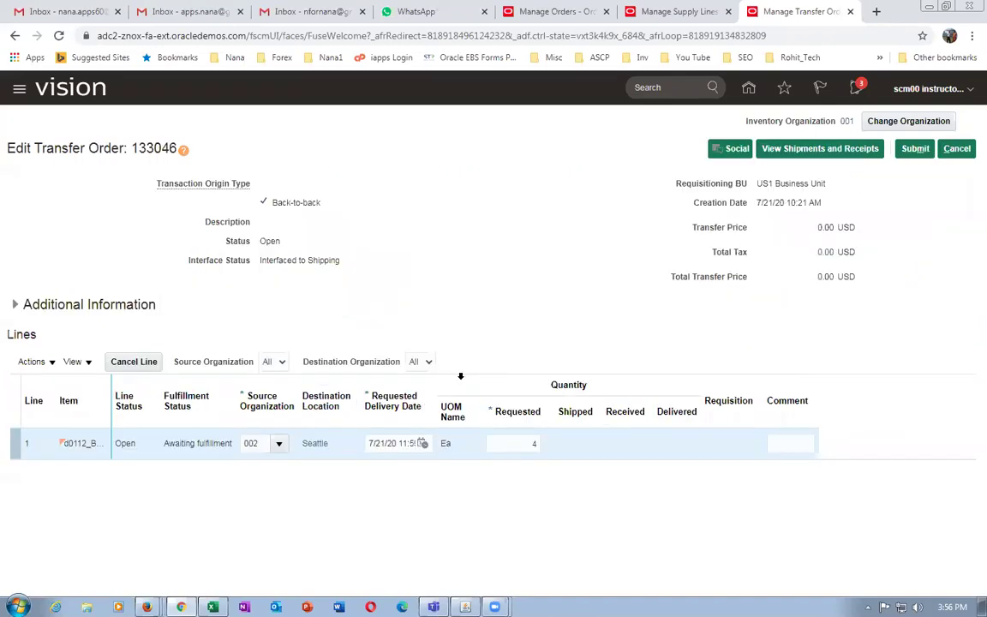
{"action": "left_click", "coordinate": [16, 443]}
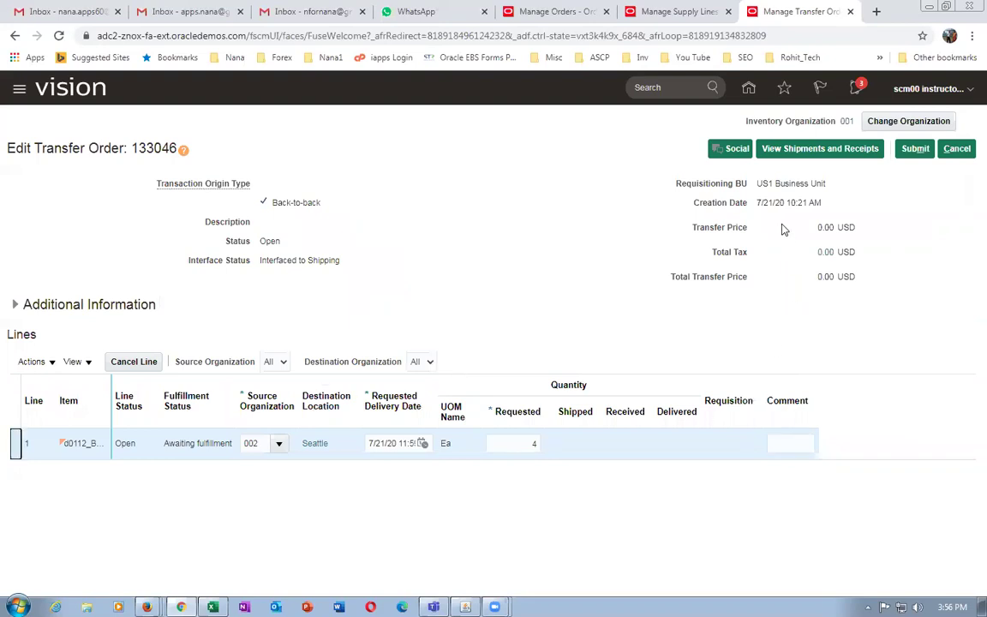
{"action": "left_click", "coordinate": [825, 150]}
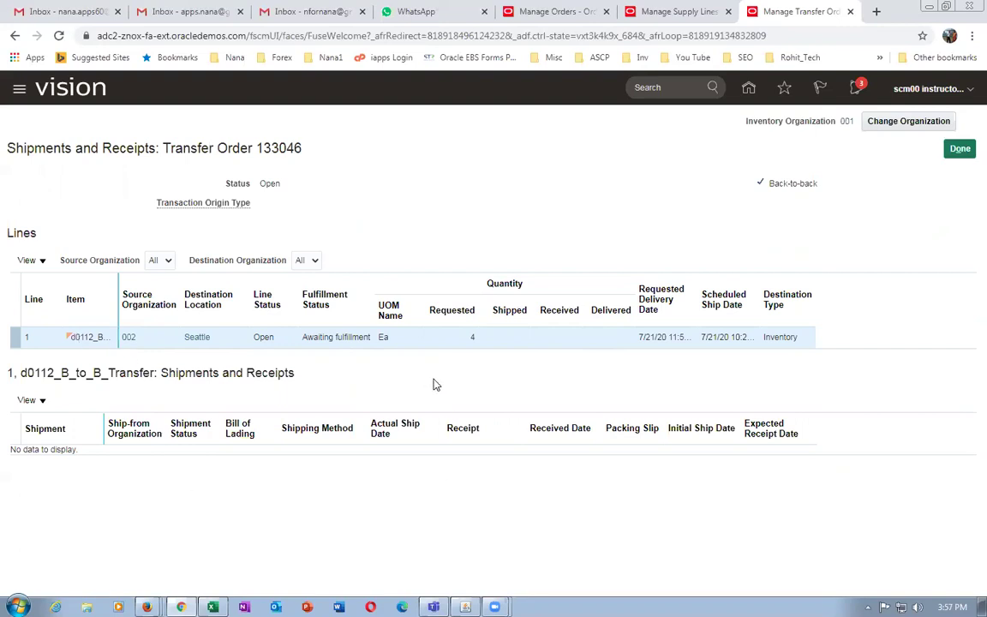
- Duplicate the transfer order page and open Manage Shipment Lines from the Shipments tasks of Inventory Management in the copy
{"action": "right_click", "coordinate": [794, 16]}
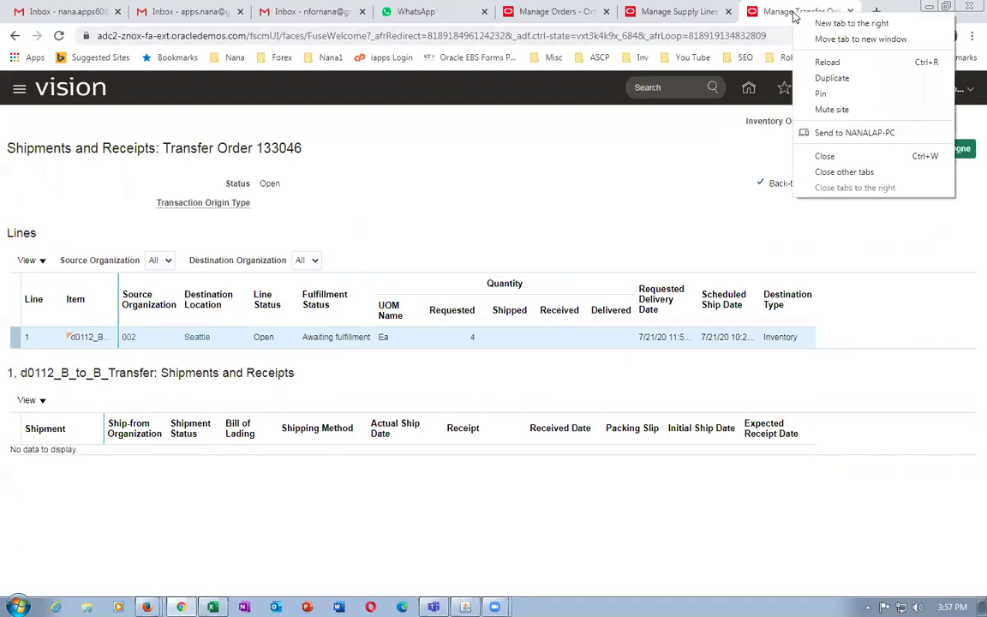
{"action": "left_click", "coordinate": [821, 78]}
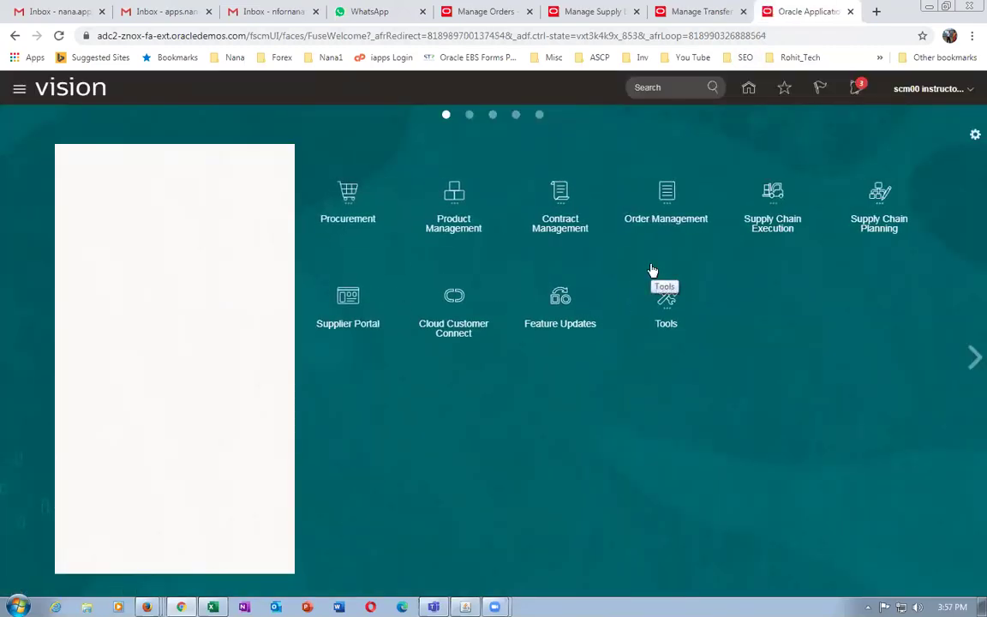
{"action": "left_click", "coordinate": [696, 11]}
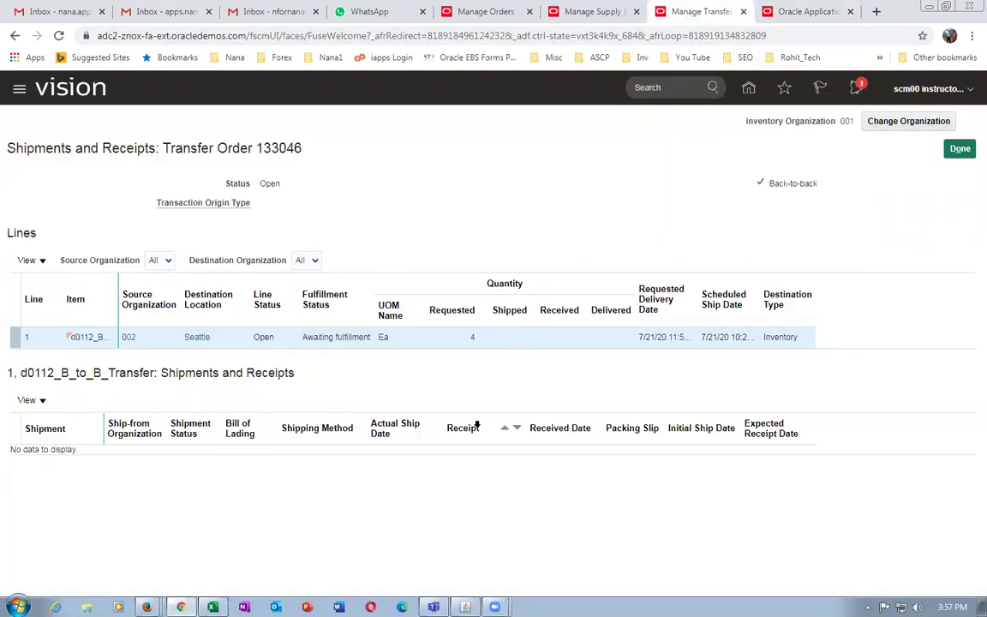
{"action": "left_click", "coordinate": [807, 13]}
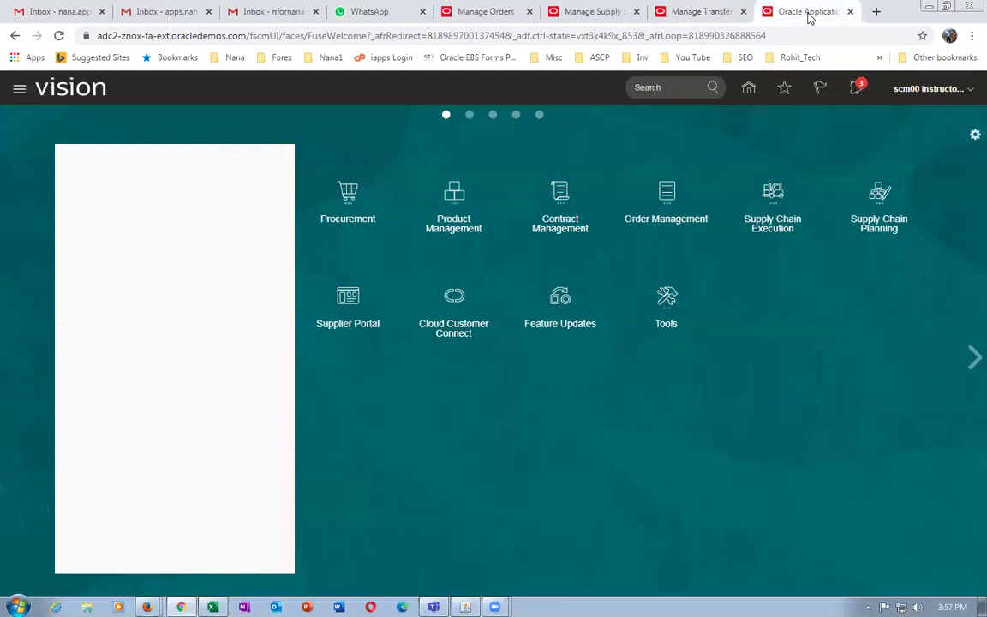
{"action": "left_click", "coordinate": [773, 199]}
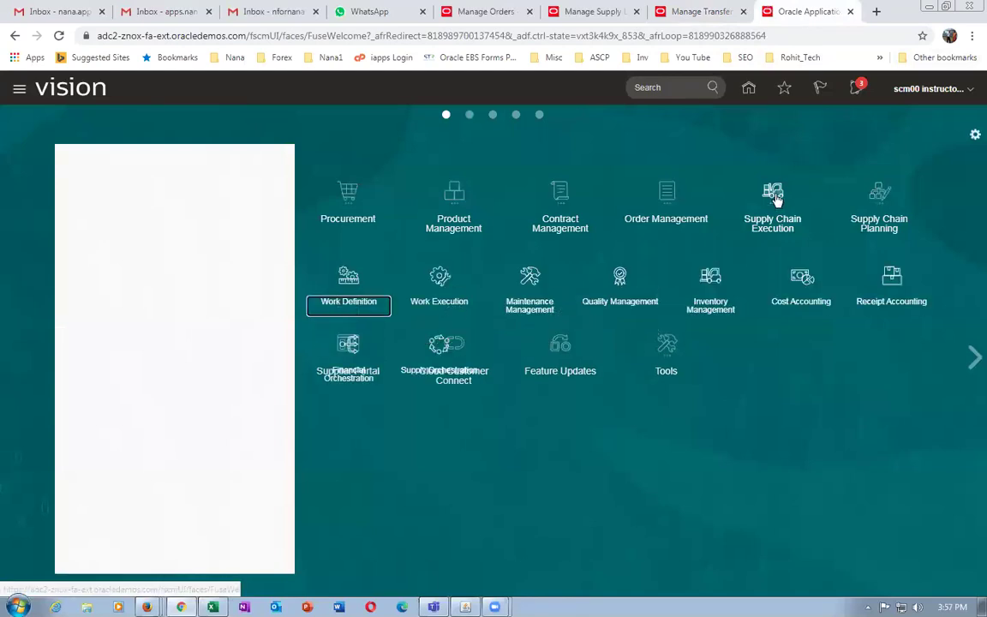
{"action": "left_click", "coordinate": [707, 279]}
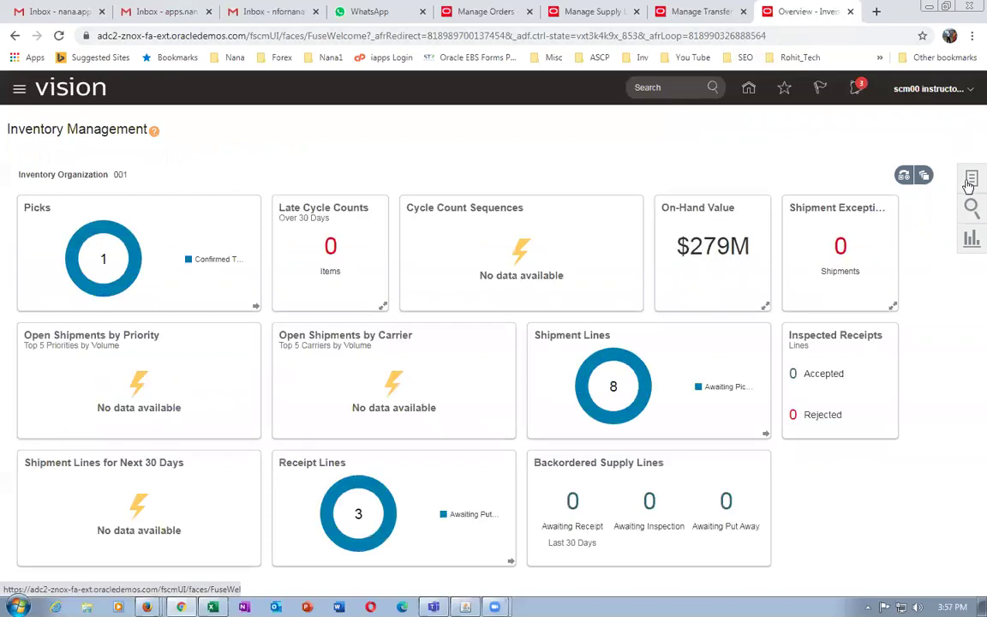
{"action": "left_click", "coordinate": [971, 179]}
{"action": "left_click", "coordinate": [906, 121]}
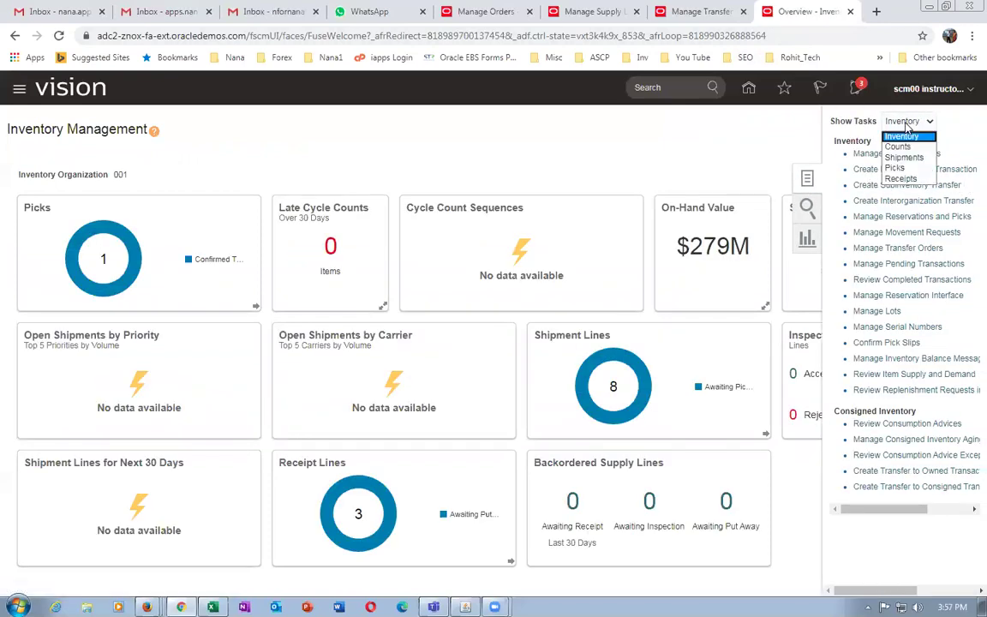
{"action": "left_click", "coordinate": [904, 158]}
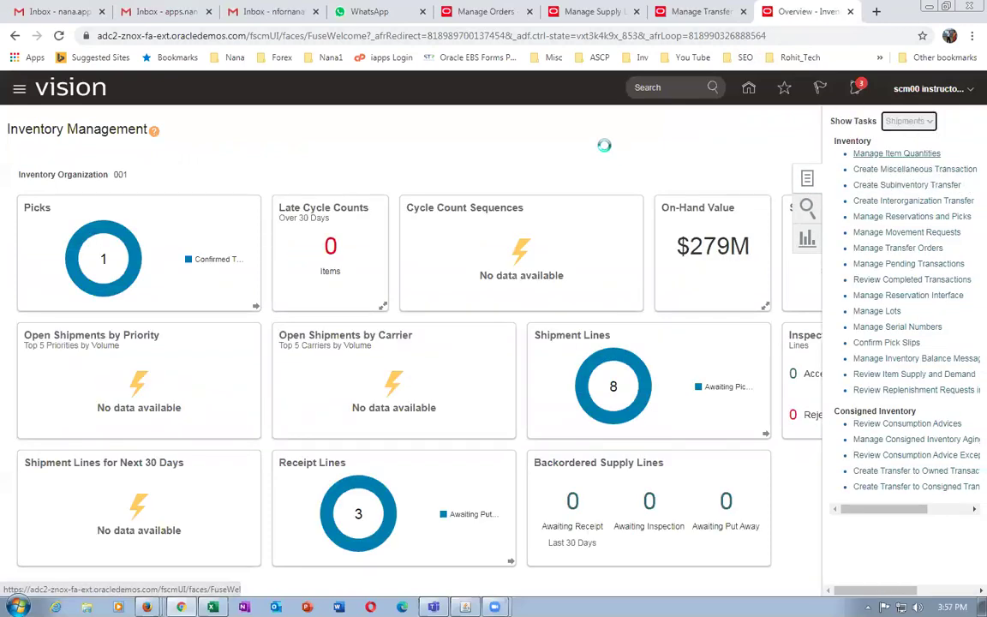
{"action": "left_click", "coordinate": [856, 175]}
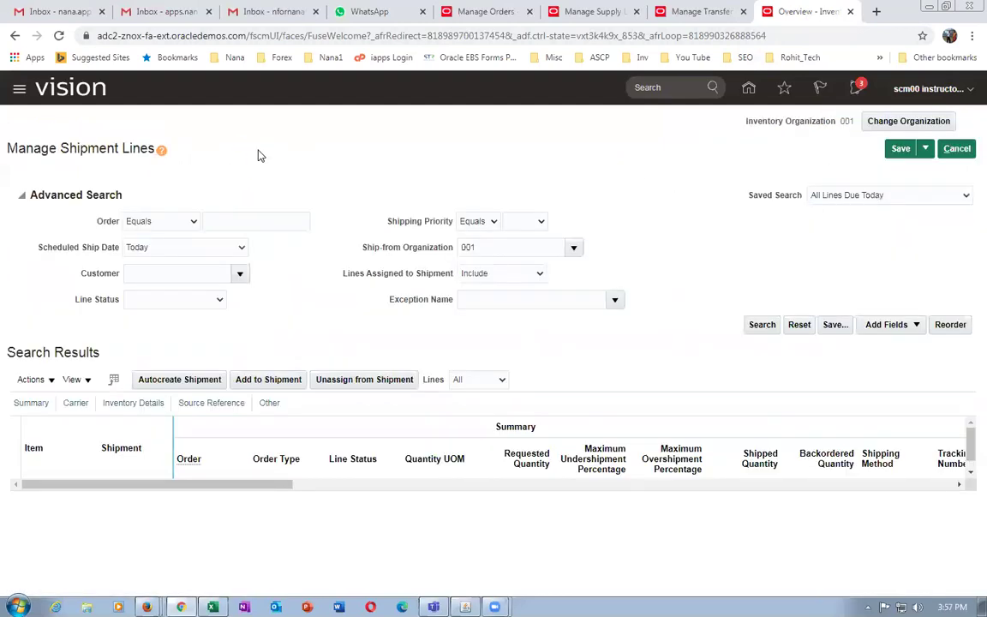
- Check the supply source in the supply order details and try to change the shipment lines' inventory organization to 002
{"action": "left_click", "coordinate": [251, 221]}
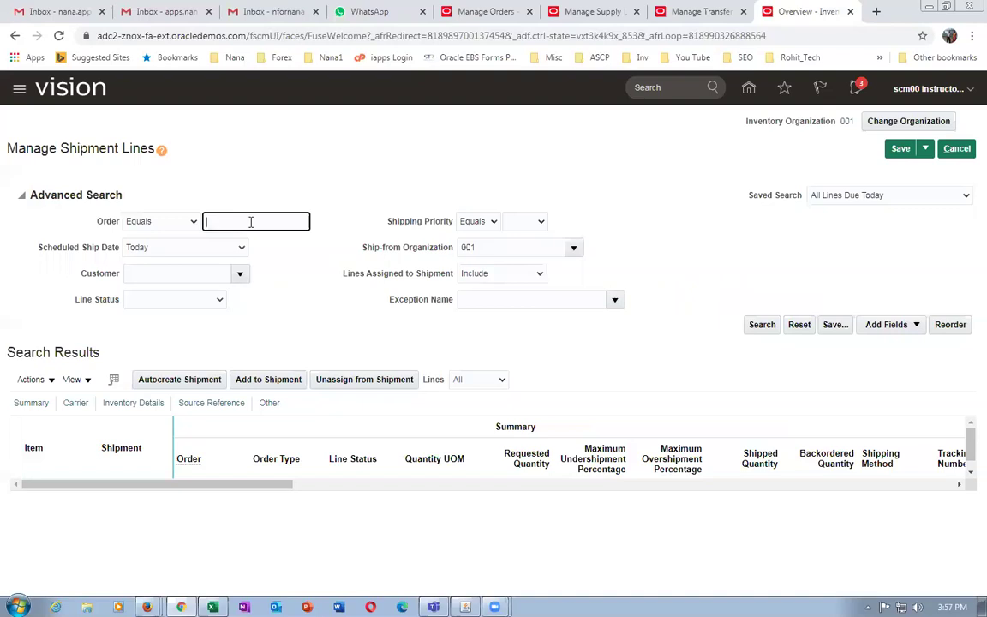
{"action": "left_click", "coordinate": [588, 13]}
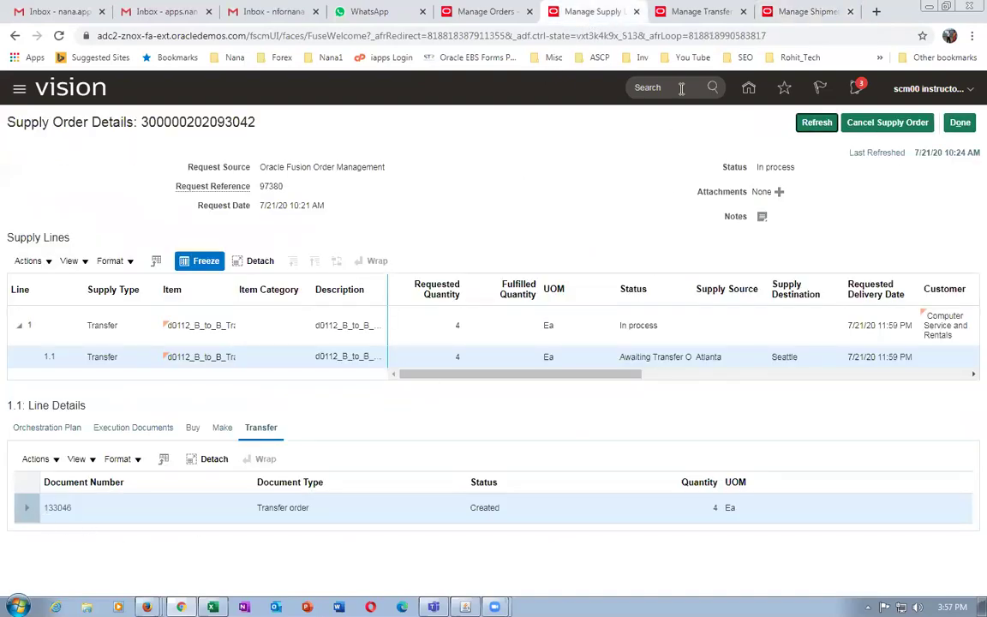
{"action": "left_click", "coordinate": [801, 11]}
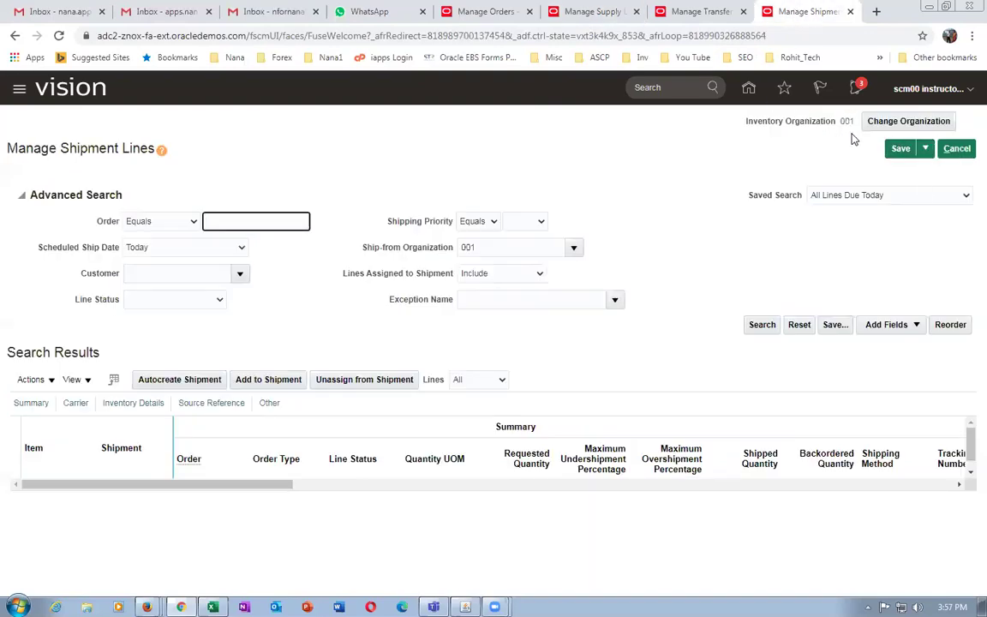
{"action": "left_click", "coordinate": [908, 121]}
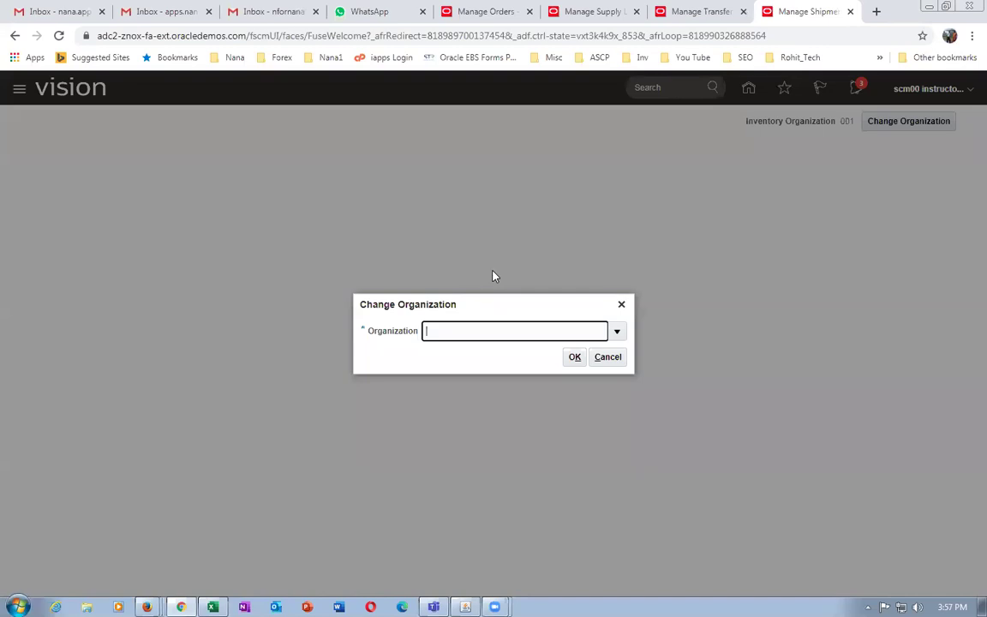
{"action": "type", "text": "002"}
{"action": "key", "text": "Tab"}
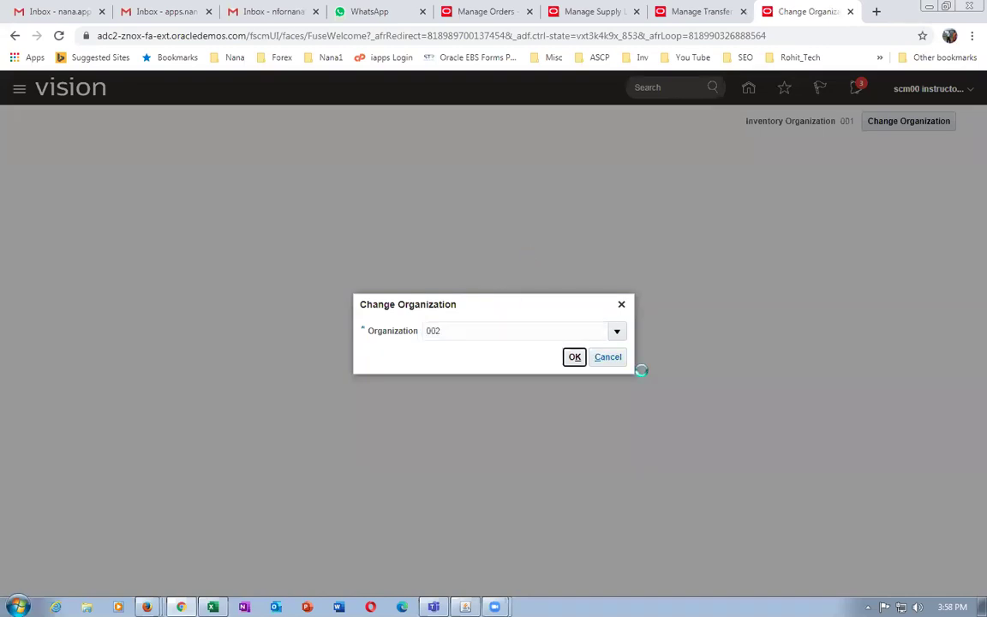
{"action": "left_click", "coordinate": [576, 358]}
- Search the organization selection list for organization code 002
{"action": "left_click", "coordinate": [491, 293]}
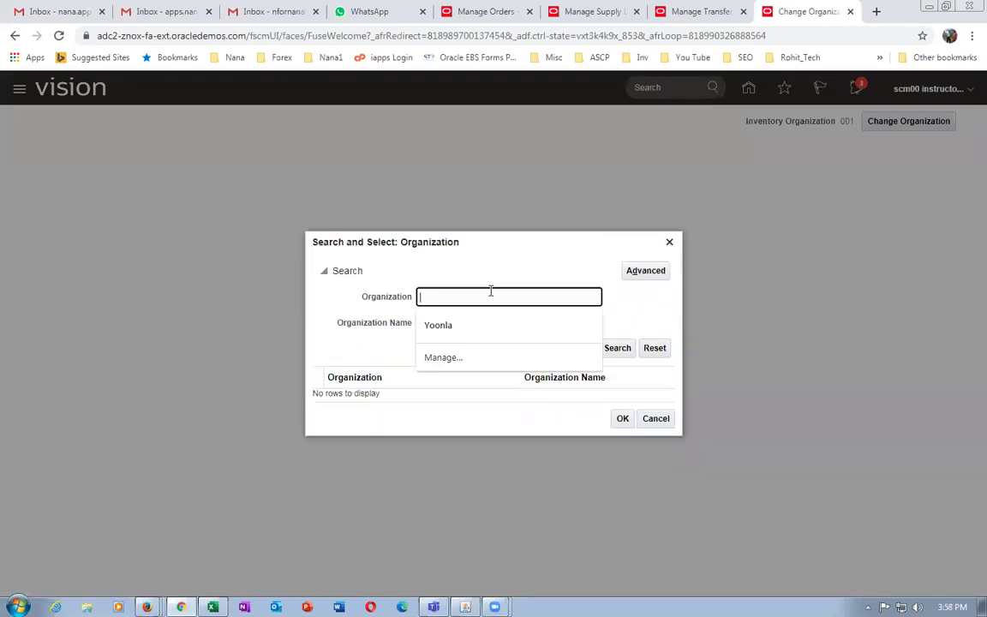
{"action": "type", "text": "002"}
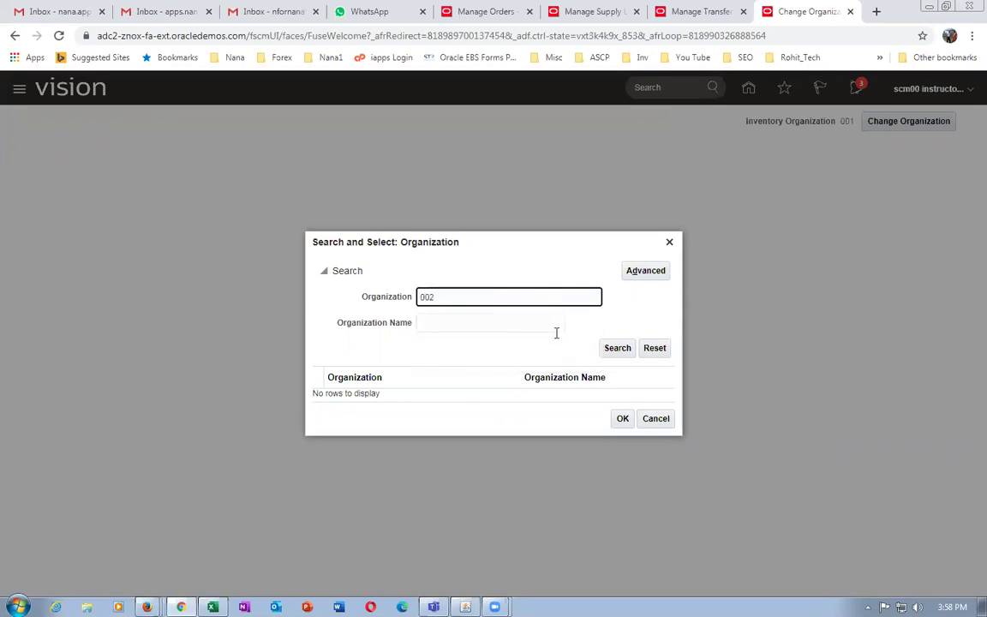
{"action": "left_click", "coordinate": [615, 349]}
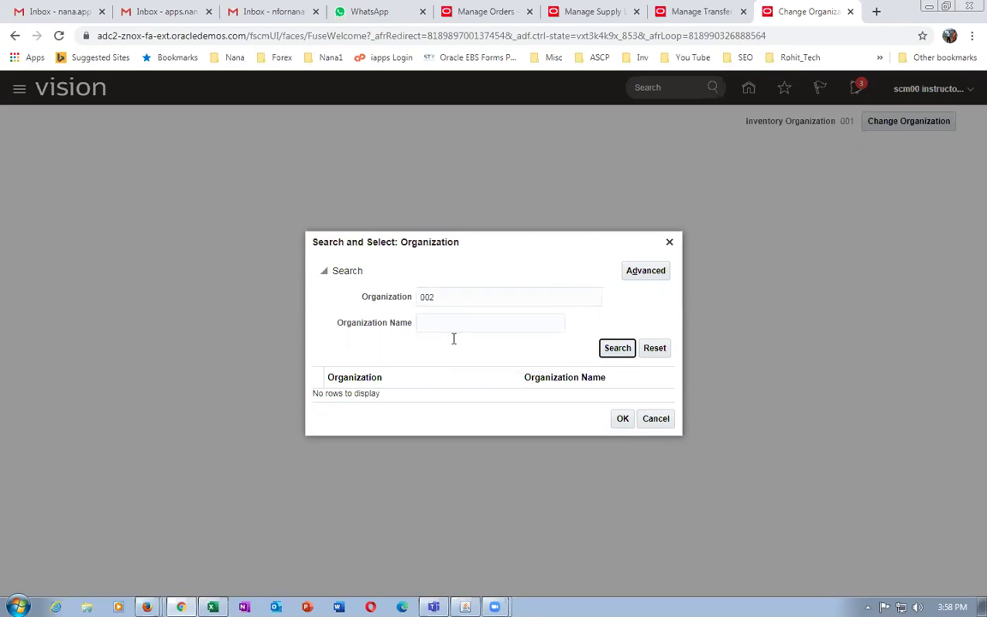
{"action": "left_click", "coordinate": [451, 297]}
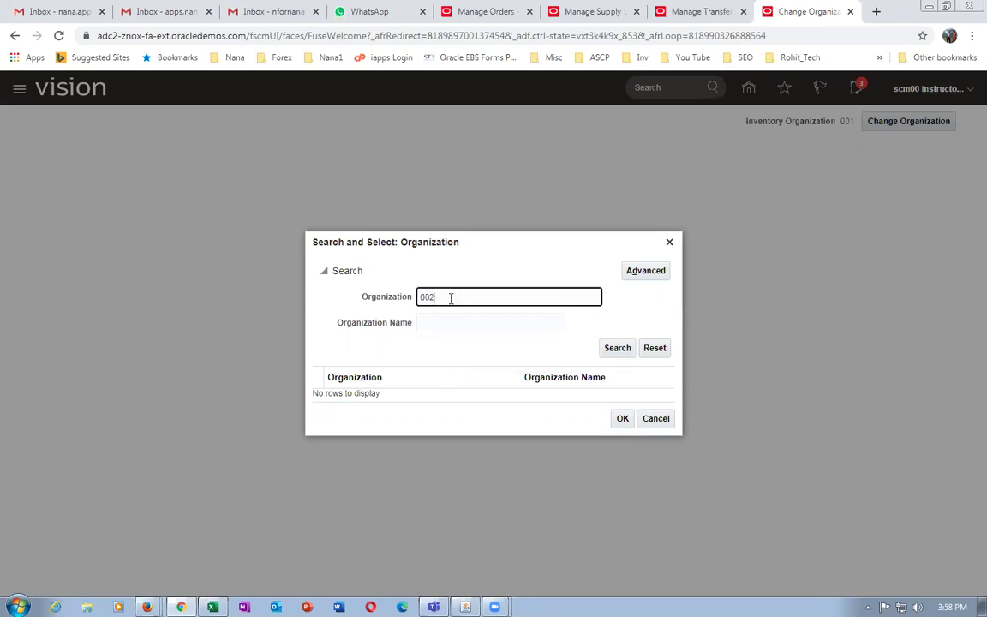
{"action": "left_click", "coordinate": [631, 272]}
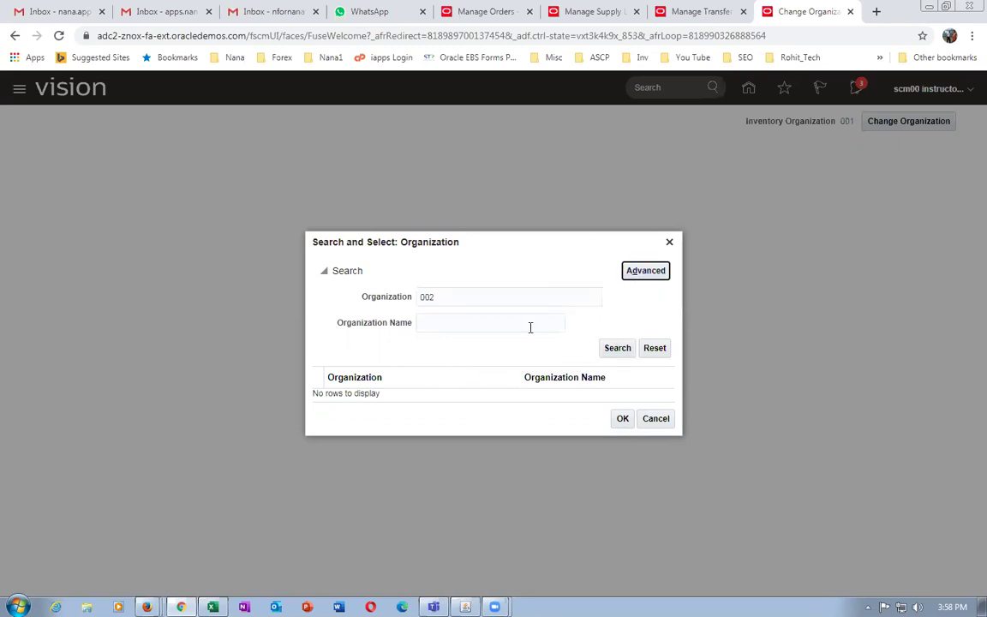
- Clear the organization code and search the organizations by name for aTLAN, and again for Atlanta
{"action": "left_click_drag", "start_coordinate": [441, 296], "coordinate": [297, 287]}
{"action": "key", "text": "BackSpace"}
{"action": "left_click", "coordinate": [455, 325]}
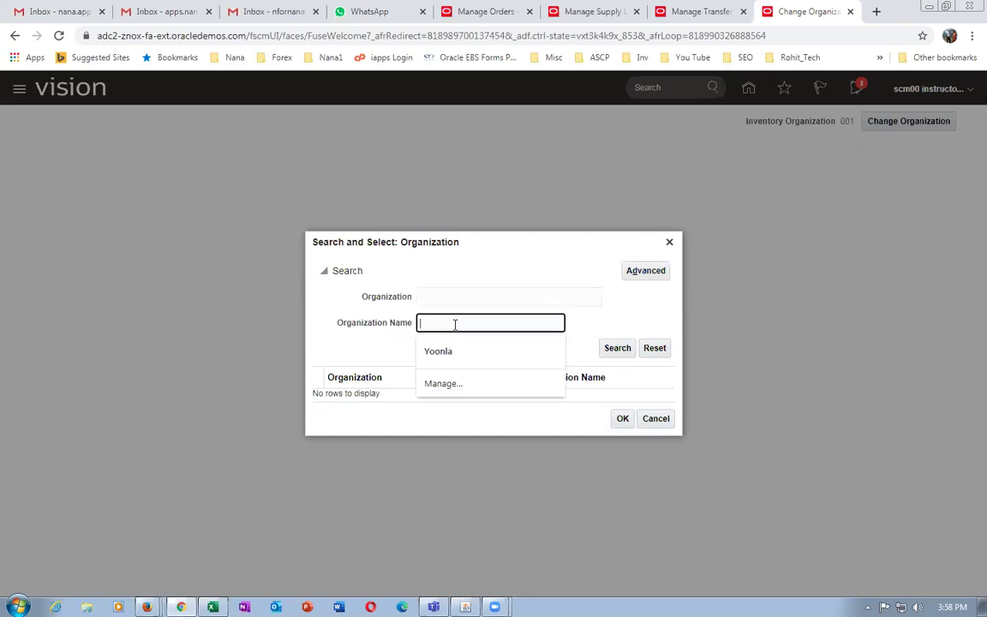
{"action": "type", "text": "aT"}
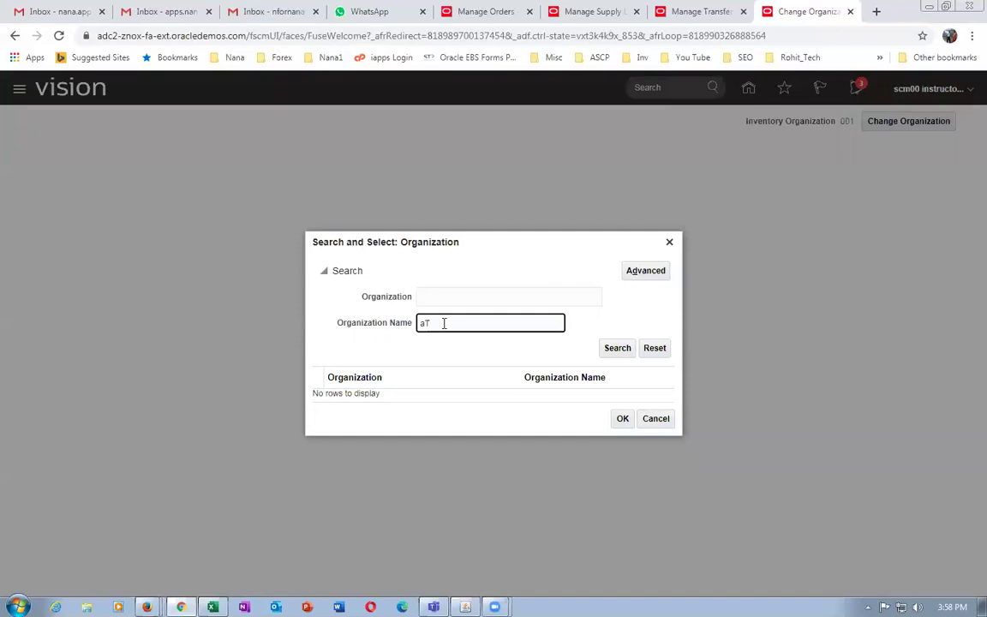
{"action": "left_click", "coordinate": [617, 347]}
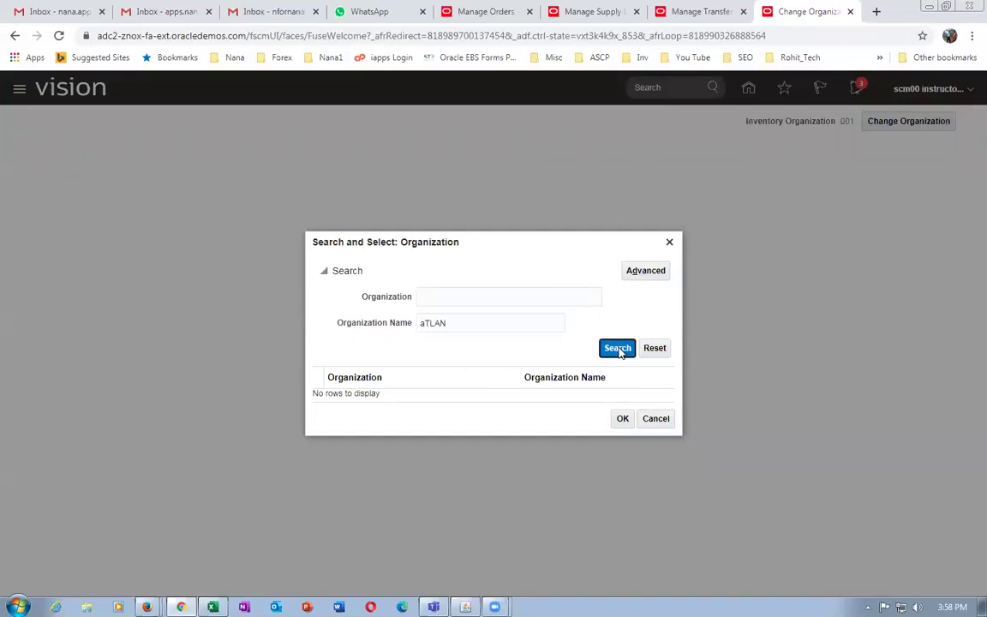
{"action": "double_click", "coordinate": [467, 322]}
{"action": "type", "text": "Atlanta"}
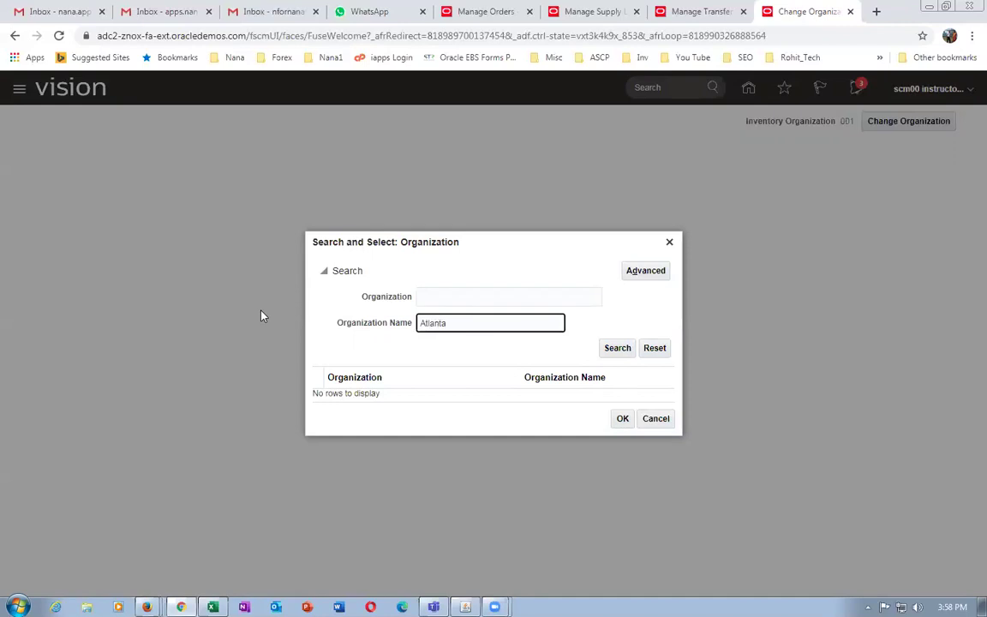
{"action": "left_click", "coordinate": [614, 351]}
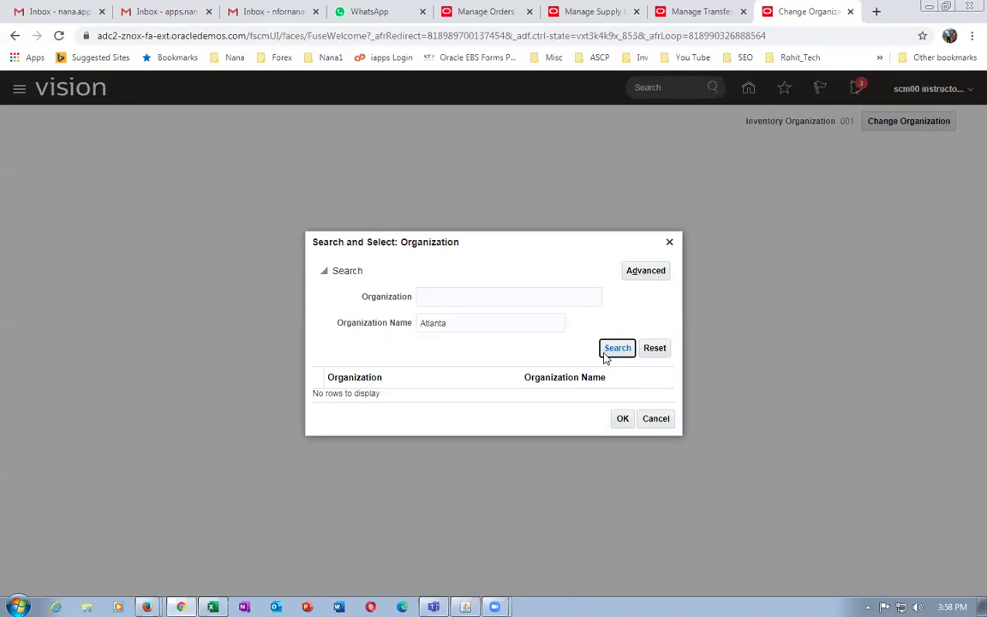
- Replace the organization name criterion with Seat and search the organizations again
{"action": "left_click_drag", "start_coordinate": [480, 326], "coordinate": [374, 336]}
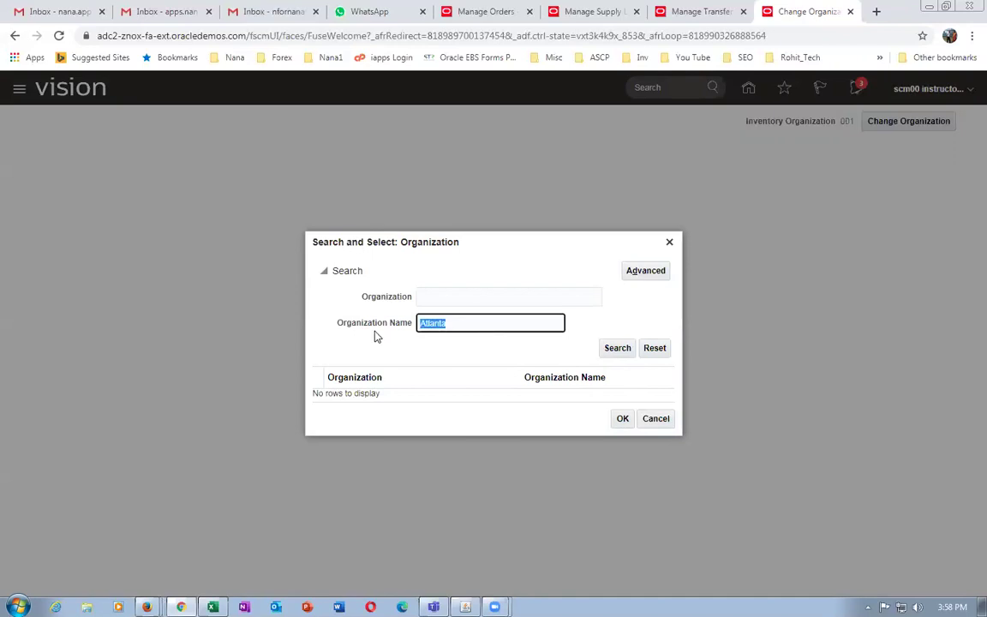
{"action": "type", "text": "Seat"}
{"action": "left_click", "coordinate": [615, 351]}
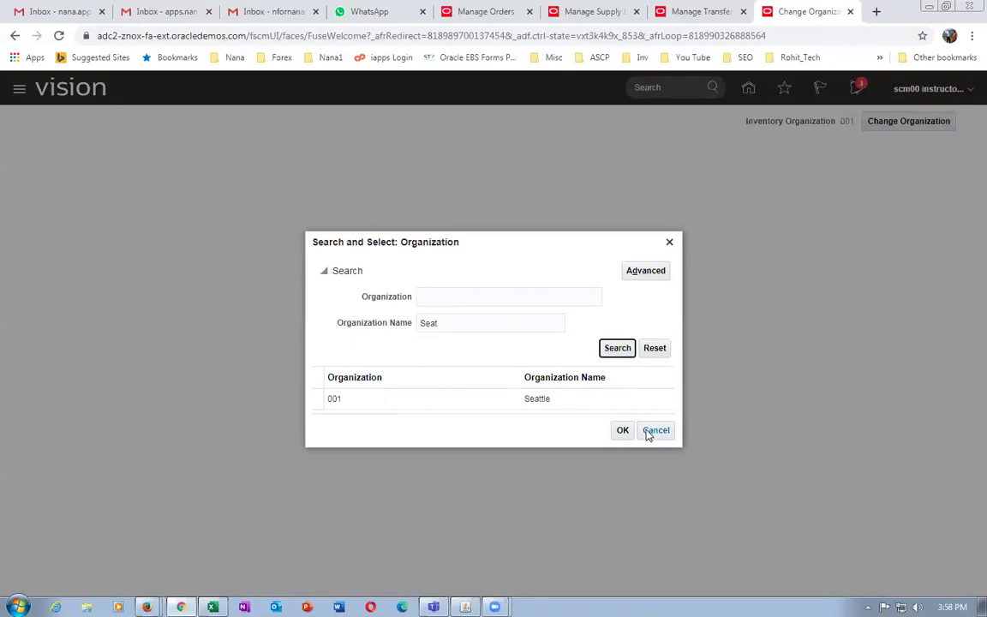
- Clear the organization name criterion and search the organizations with no criteria
{"action": "double_click", "coordinate": [487, 323]}
{"action": "key", "text": "BackSpace"}
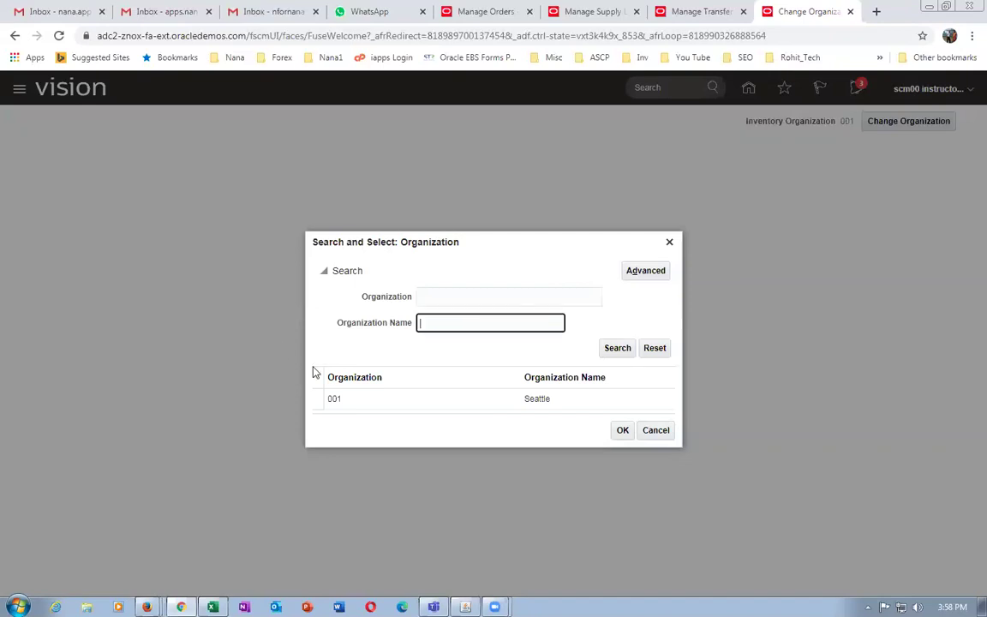
{"action": "left_click", "coordinate": [617, 348]}
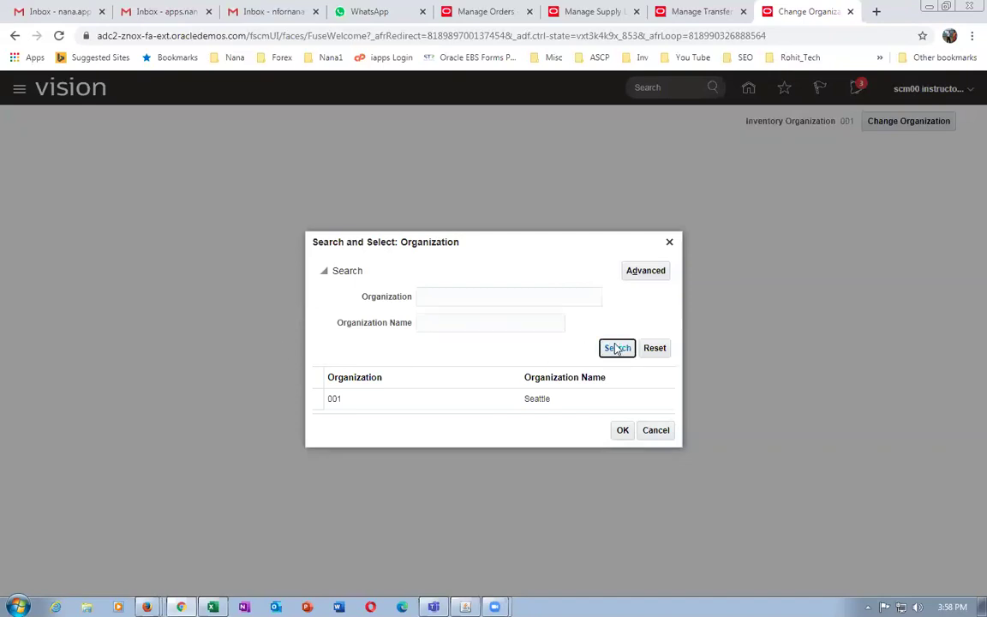
- Run an advanced organization search with both code and name set to Is not blank, and cancel the organization change
{"action": "left_click", "coordinate": [644, 272]}
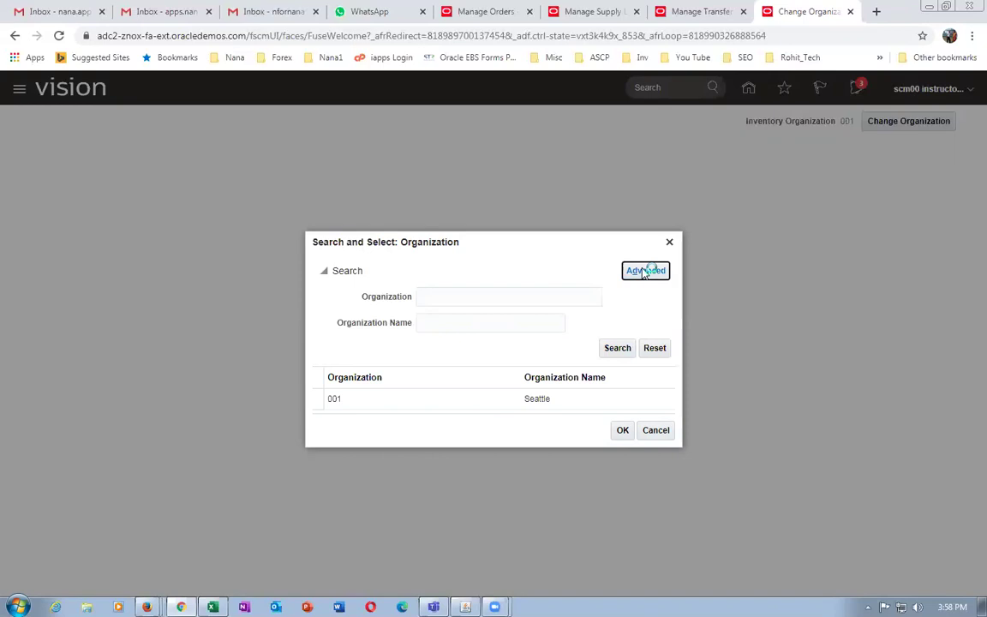
{"action": "left_click", "coordinate": [410, 292]}
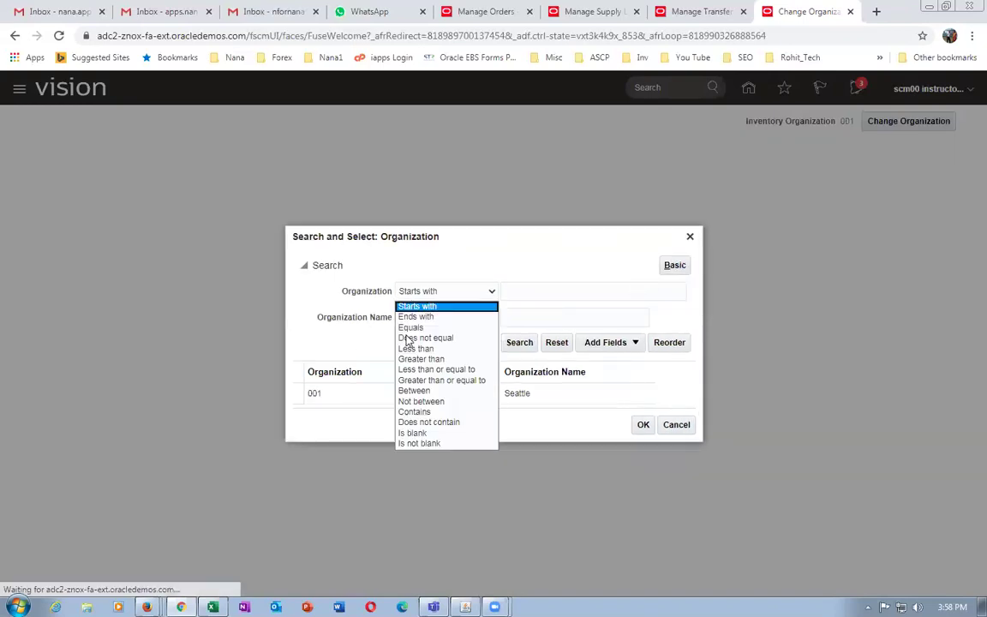
{"action": "left_click", "coordinate": [418, 443]}
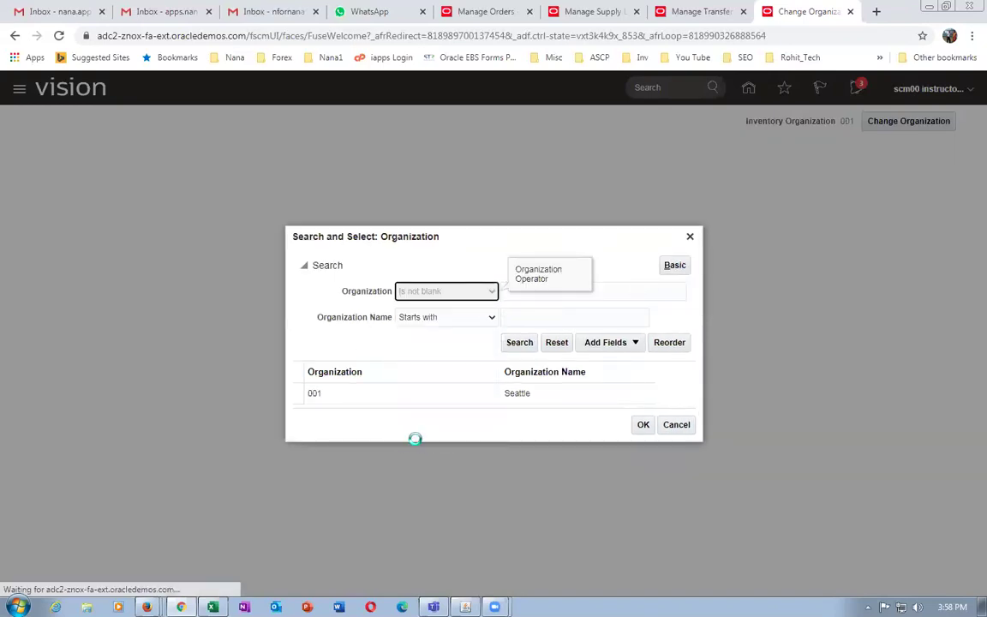
{"action": "left_click", "coordinate": [434, 319]}
{"action": "left_click", "coordinate": [437, 469]}
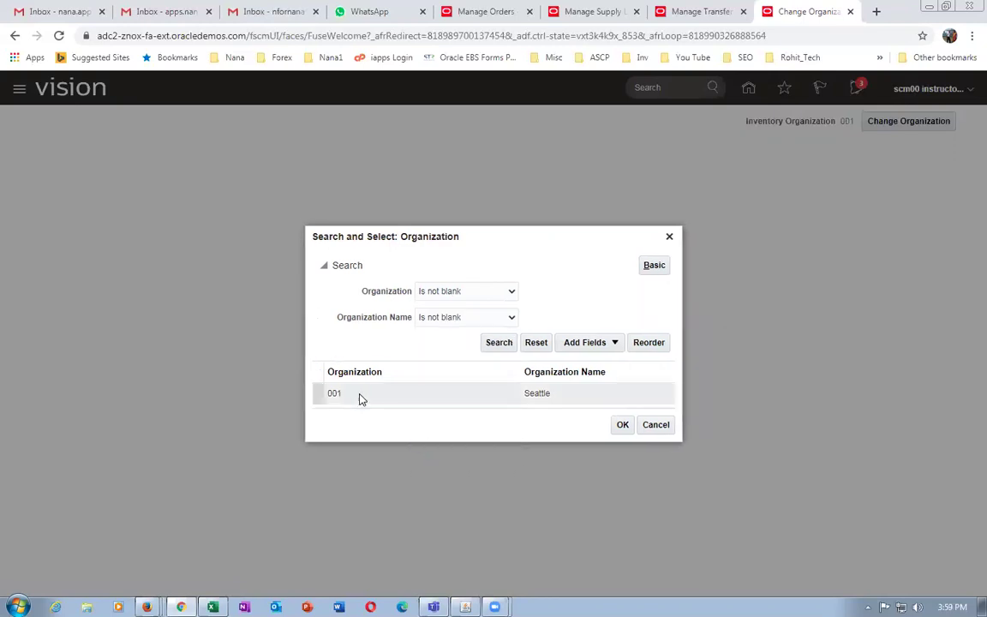
{"action": "left_click", "coordinate": [494, 345]}
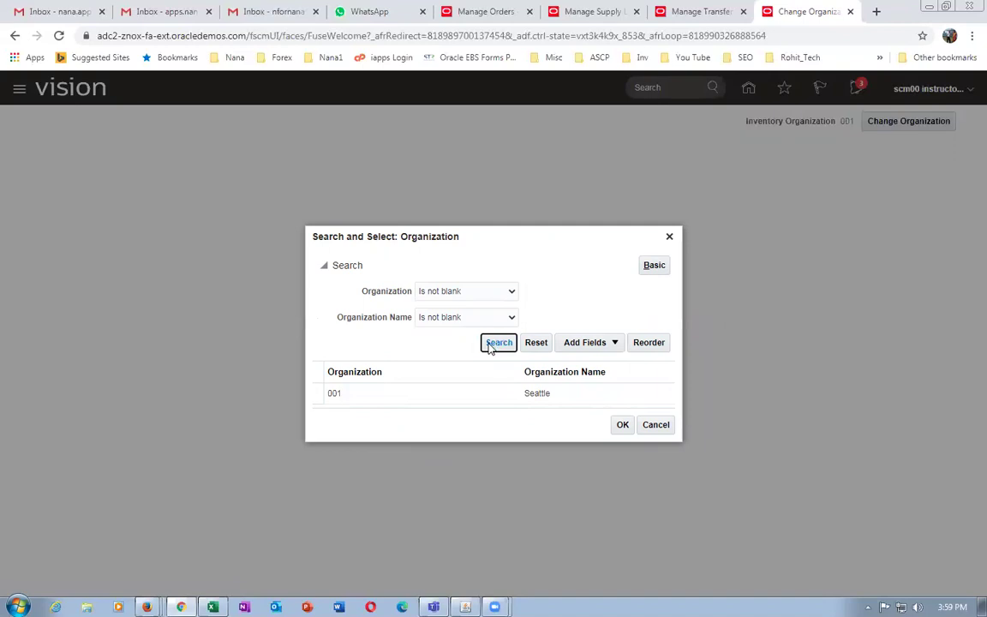
{"action": "left_click", "coordinate": [489, 347]}
{"action": "left_click", "coordinate": [653, 427]}
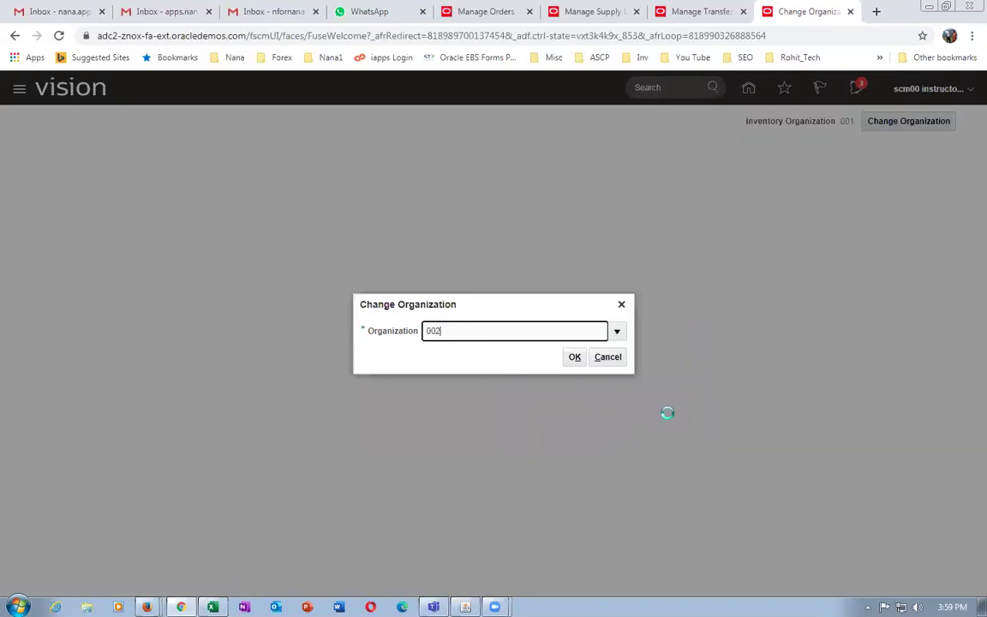
{"action": "left_click", "coordinate": [613, 362]}
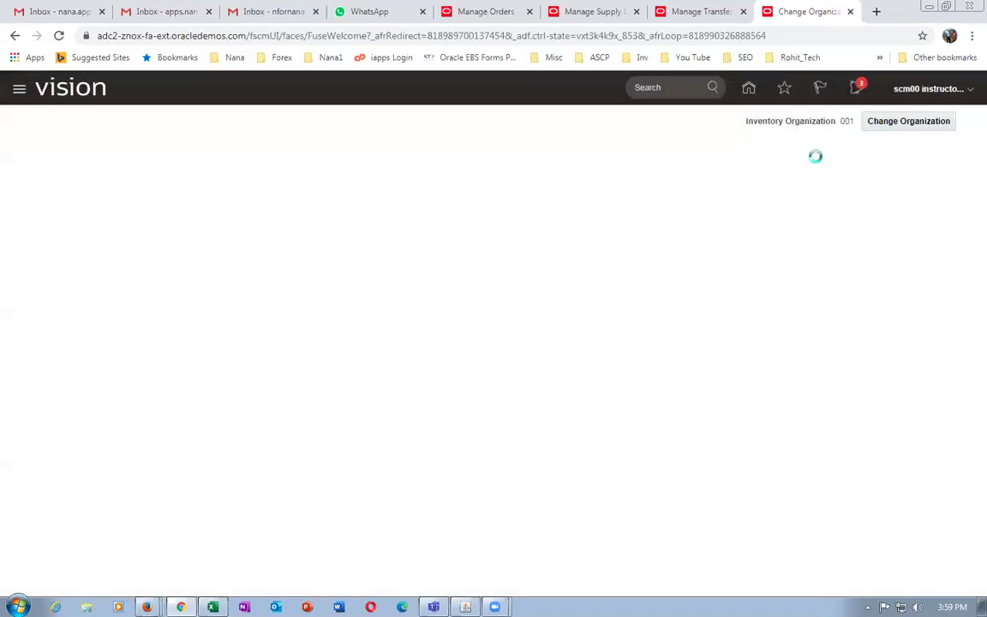
- Duplicate the Inventory Management browser tab and open Setup and Maintenance in the copy
{"action": "right_click", "coordinate": [801, 16]}
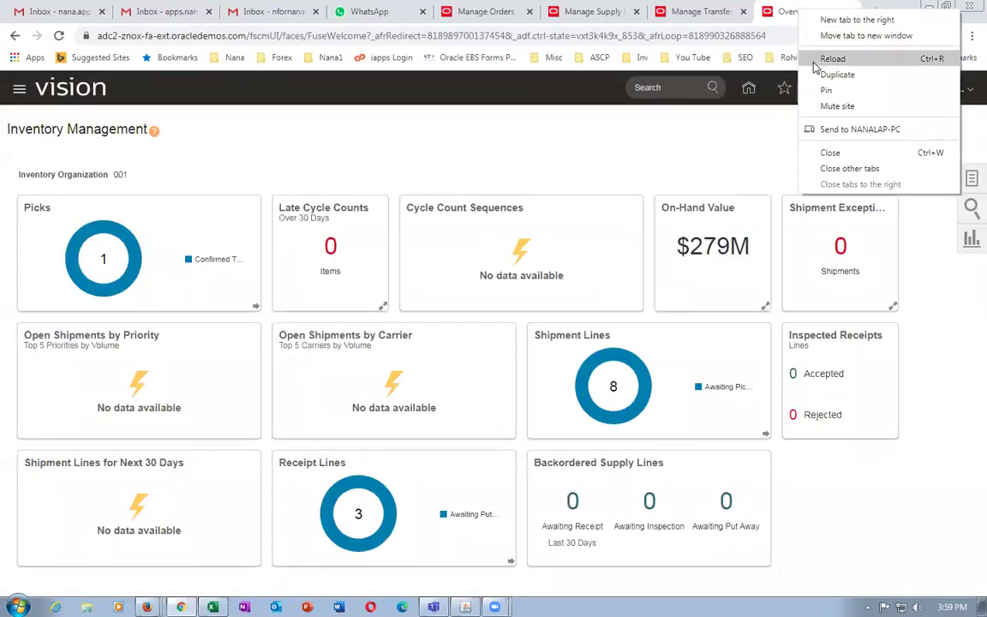
{"action": "left_click", "coordinate": [828, 75]}
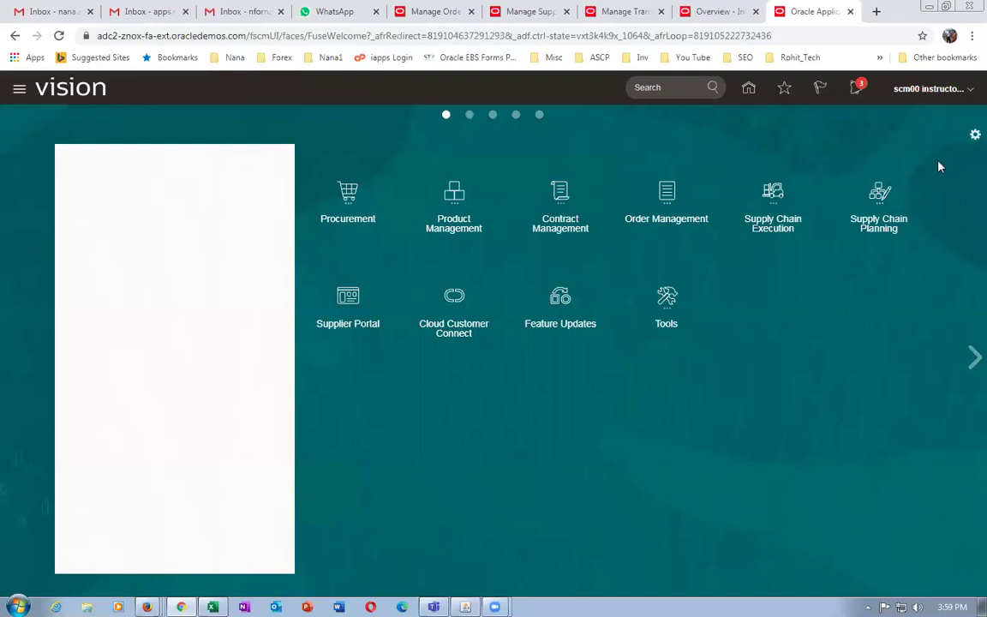
{"action": "left_click", "coordinate": [928, 89]}
{"action": "left_click", "coordinate": [709, 310]}
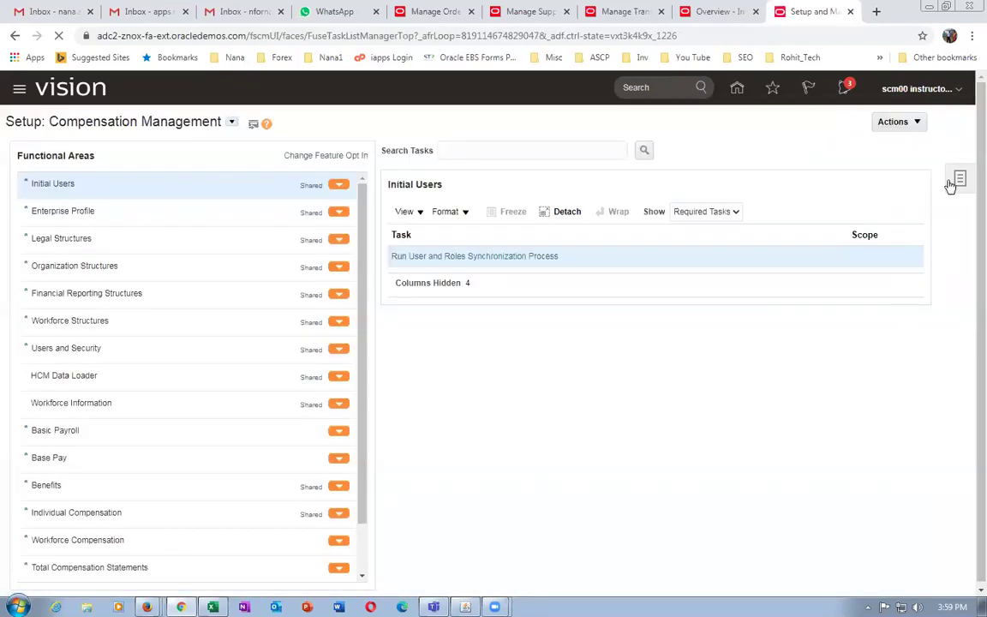
- Search the setup tasks for man%data%access% and open the Manage Data Access for Users task
{"action": "left_click", "coordinate": [957, 182]}
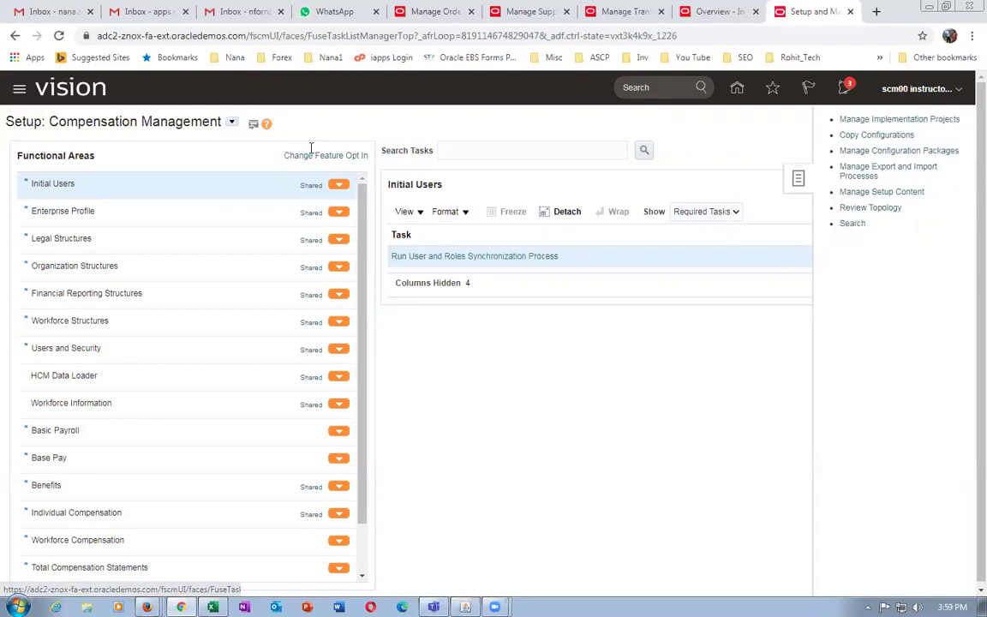
{"action": "left_click", "coordinate": [341, 152]}
{"action": "type", "text": "man"}
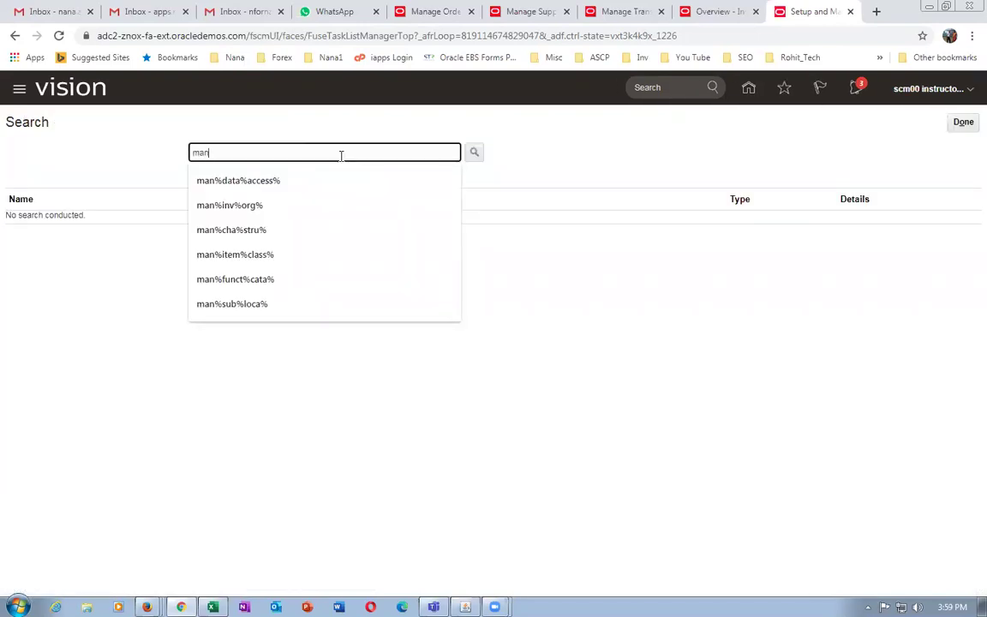
{"action": "type", "text": "%data%access%"}
{"action": "key", "text": "Return"}
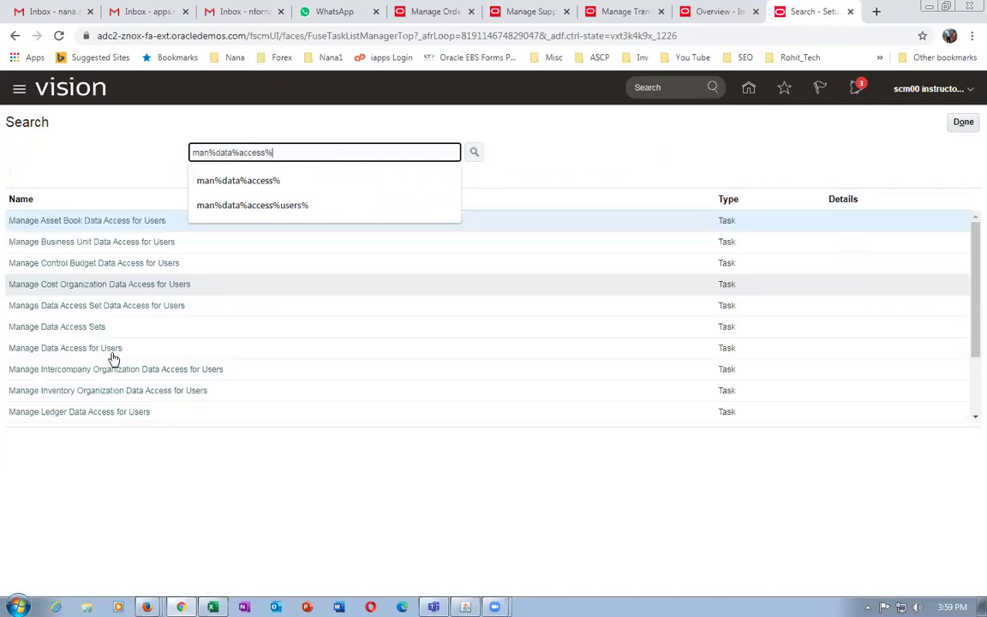
{"action": "left_click", "coordinate": [40, 349]}
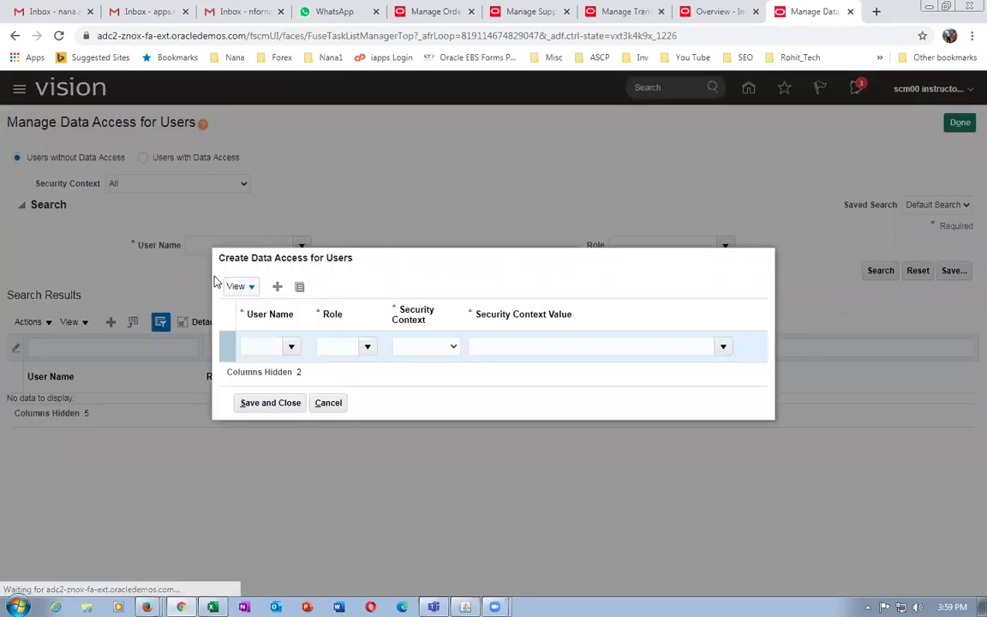
- Assign the signed-in instructor account and the OU SCM Role to the new data access entry
{"action": "left_click", "coordinate": [272, 347]}
{"action": "type", "text": "scm00"}
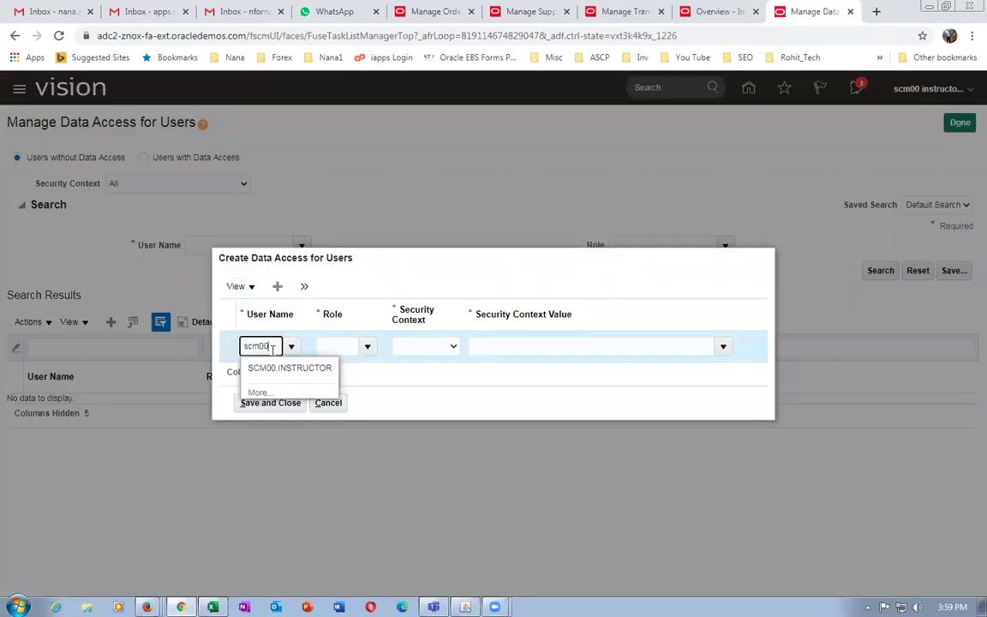
{"action": "left_click", "coordinate": [261, 371]}
{"action": "left_click", "coordinate": [350, 347]}
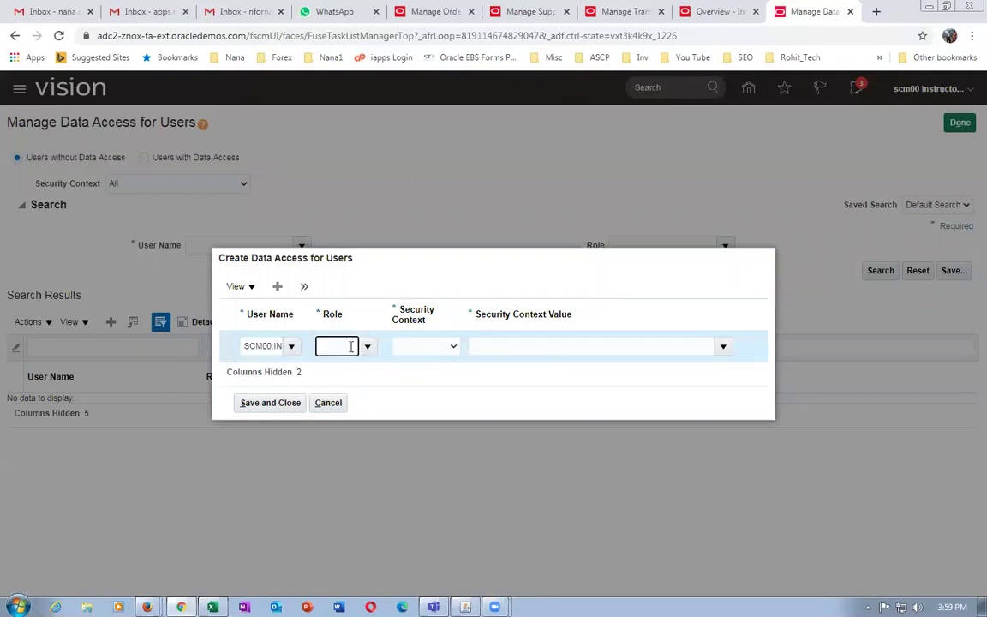
{"action": "type", "text": "OU"}
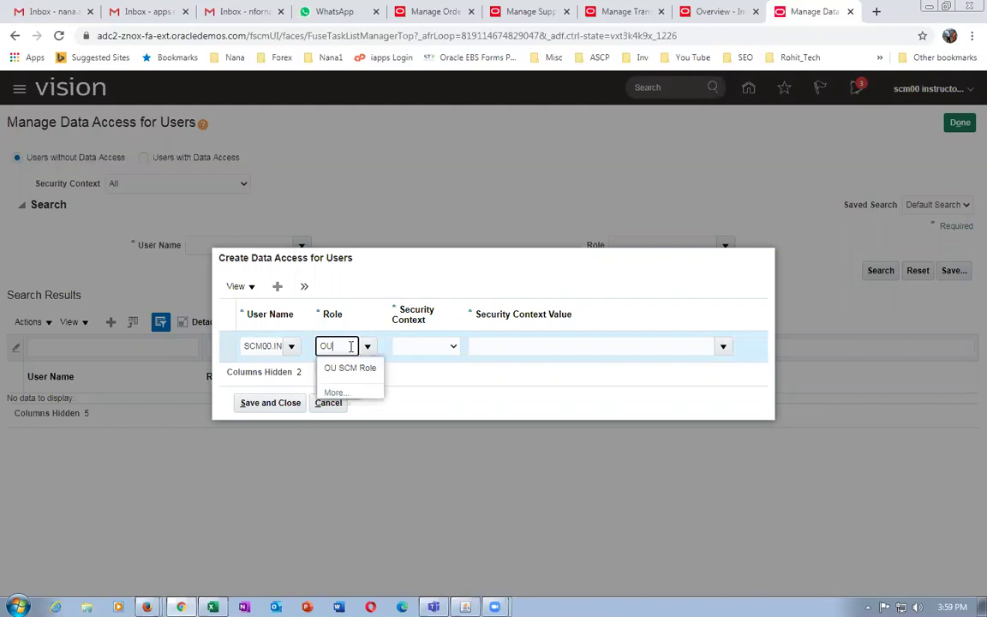
{"action": "left_click", "coordinate": [346, 367]}
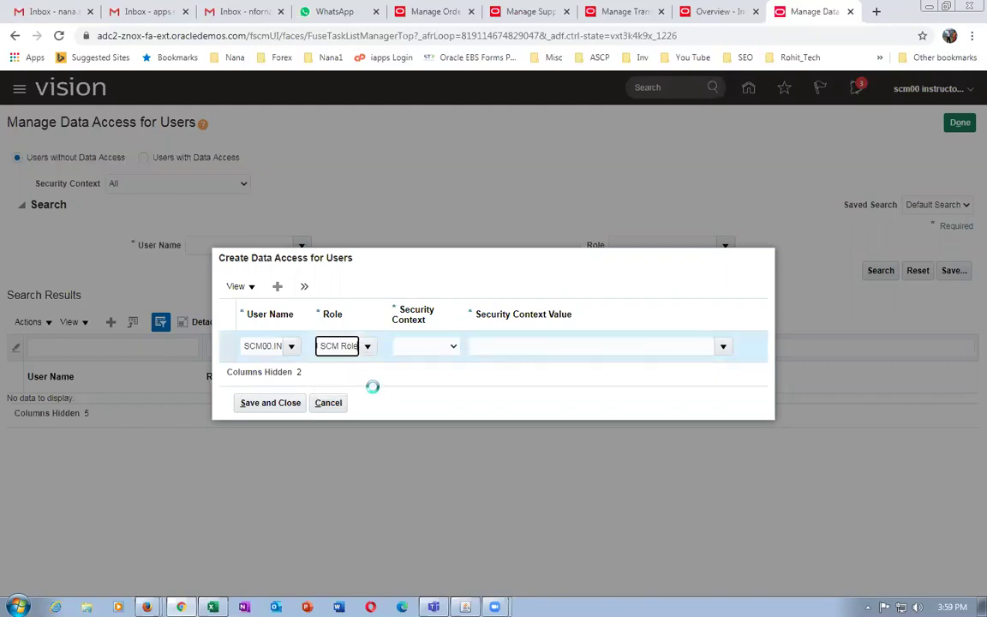
- Set the entry's security context to Inventory organization with value 002, and save and close the data access entry
{"action": "left_click", "coordinate": [428, 351]}
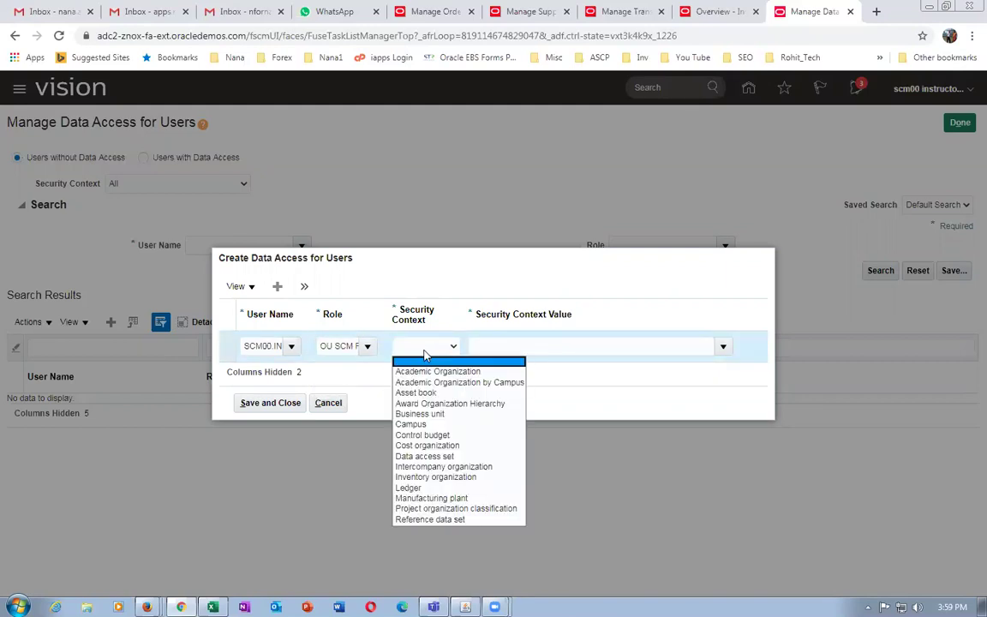
{"action": "left_click", "coordinate": [437, 476]}
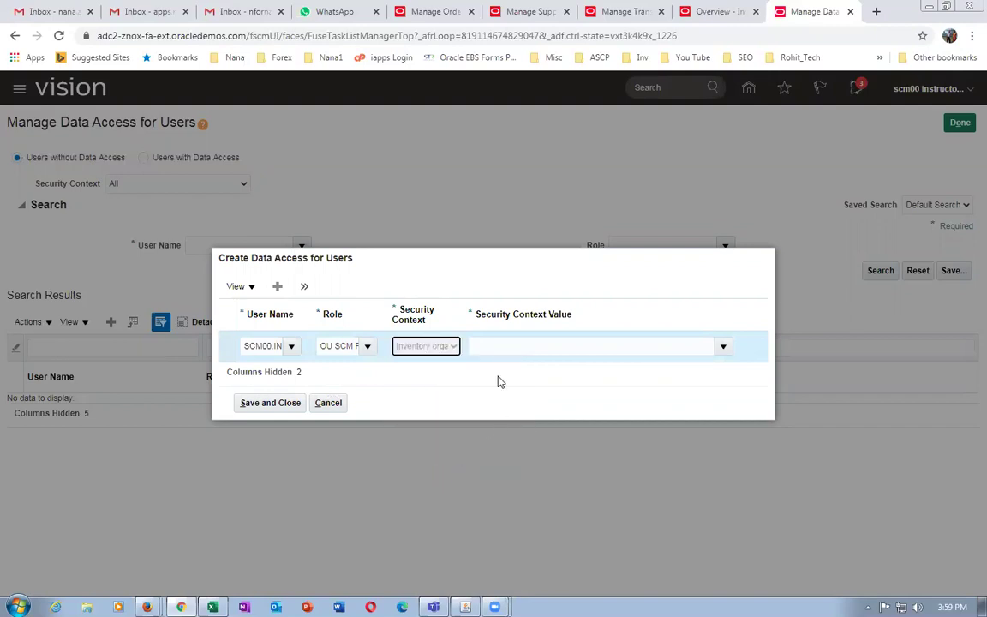
{"action": "left_click", "coordinate": [500, 345]}
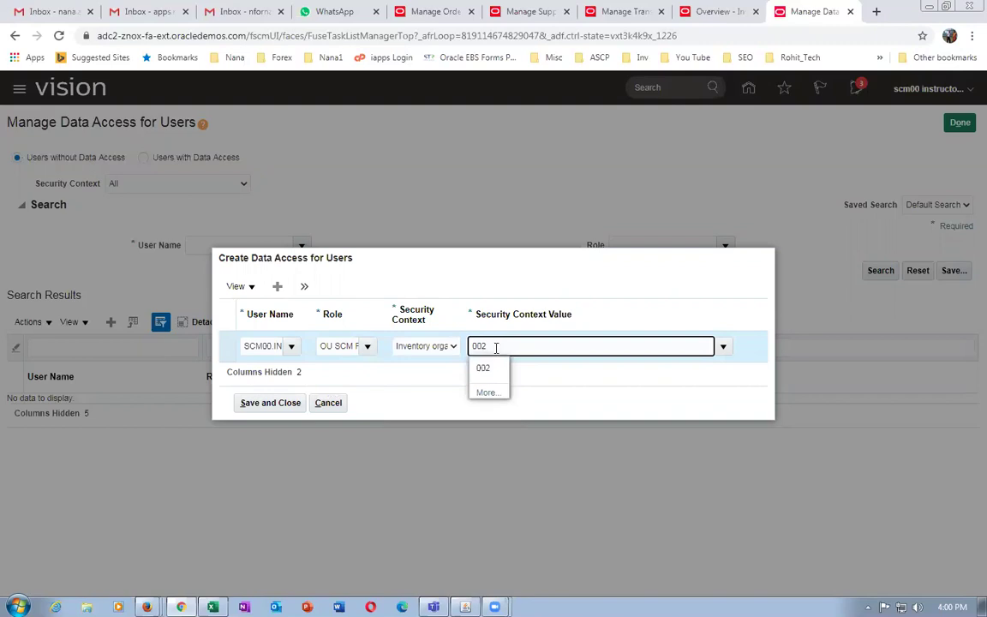
{"action": "left_click", "coordinate": [483, 369]}
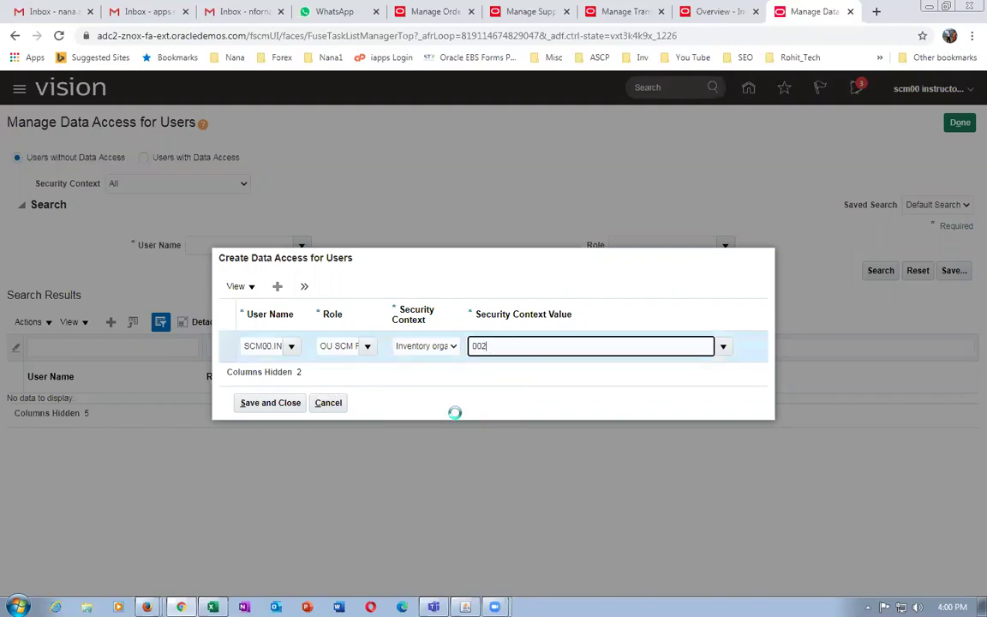
{"action": "left_click", "coordinate": [254, 404]}
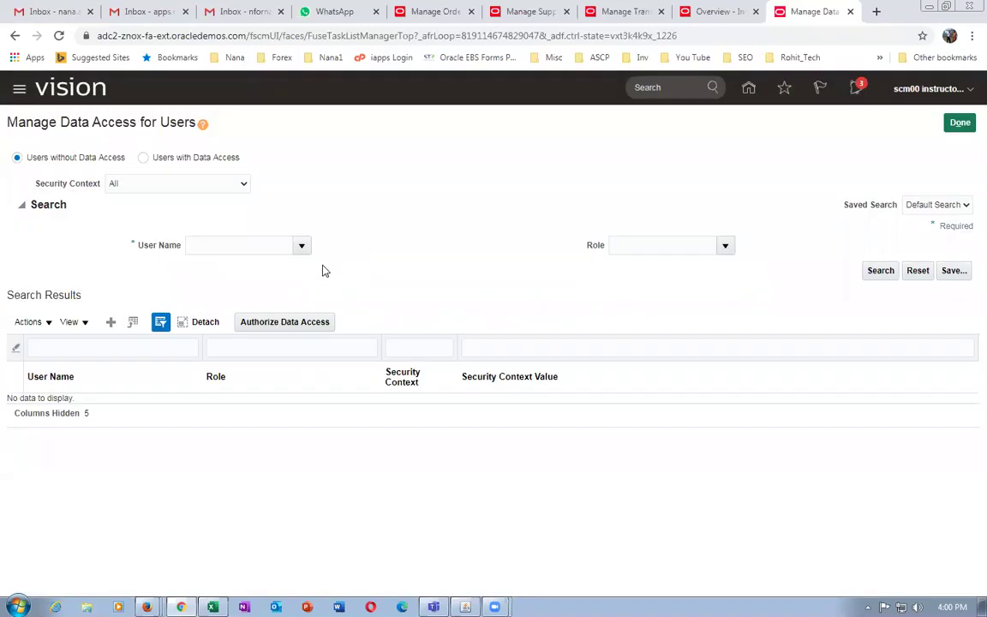
- Return to Inventory Management, open Manage Shipment Lines, and try to change the inventory organization to 002
{"action": "left_click", "coordinate": [709, 12]}
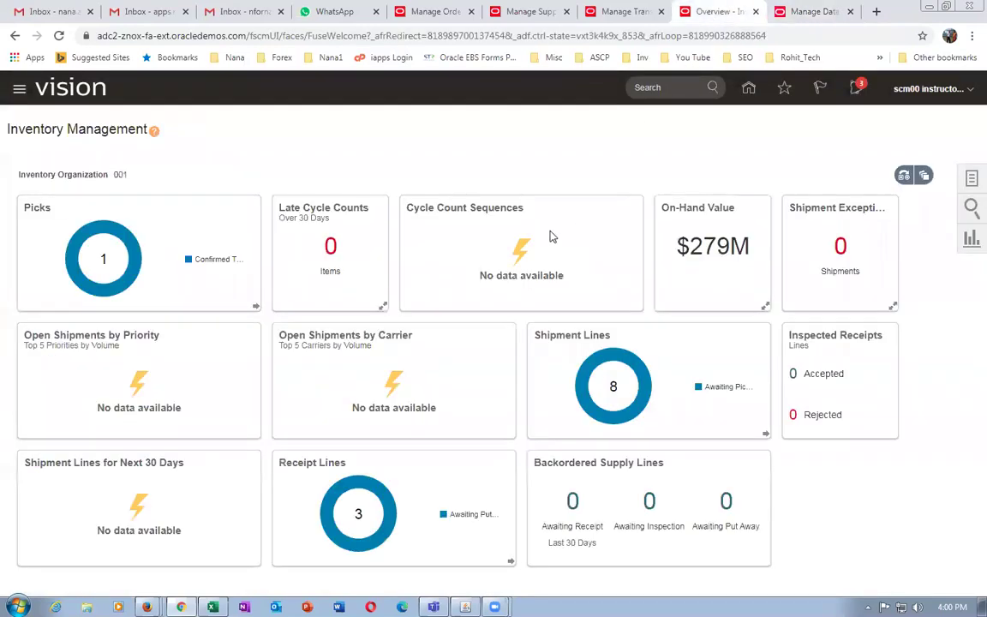
{"action": "left_click", "coordinate": [969, 177]}
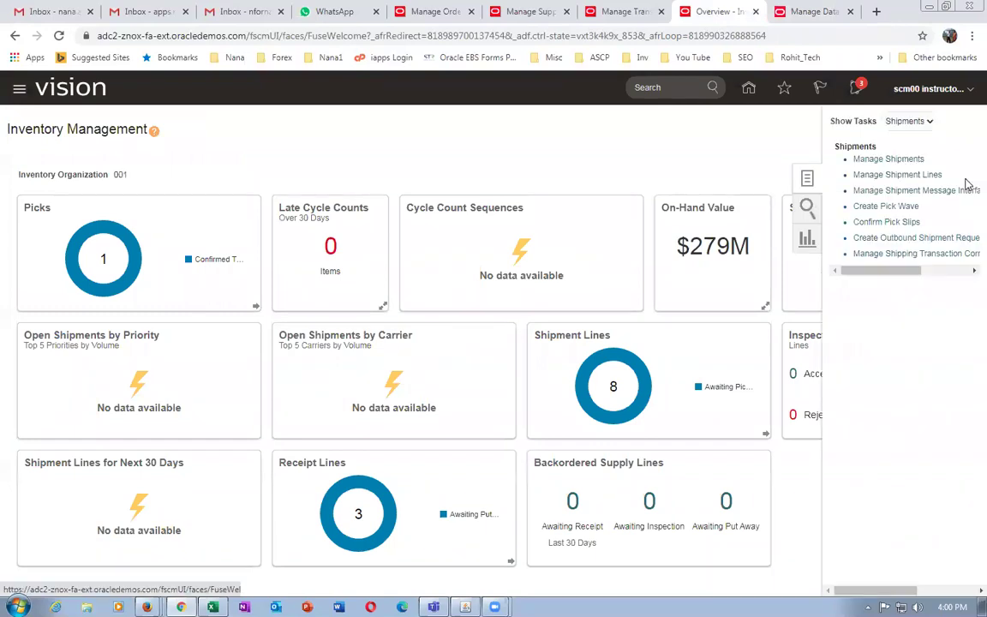
{"action": "left_click", "coordinate": [878, 175]}
{"action": "left_click", "coordinate": [900, 124]}
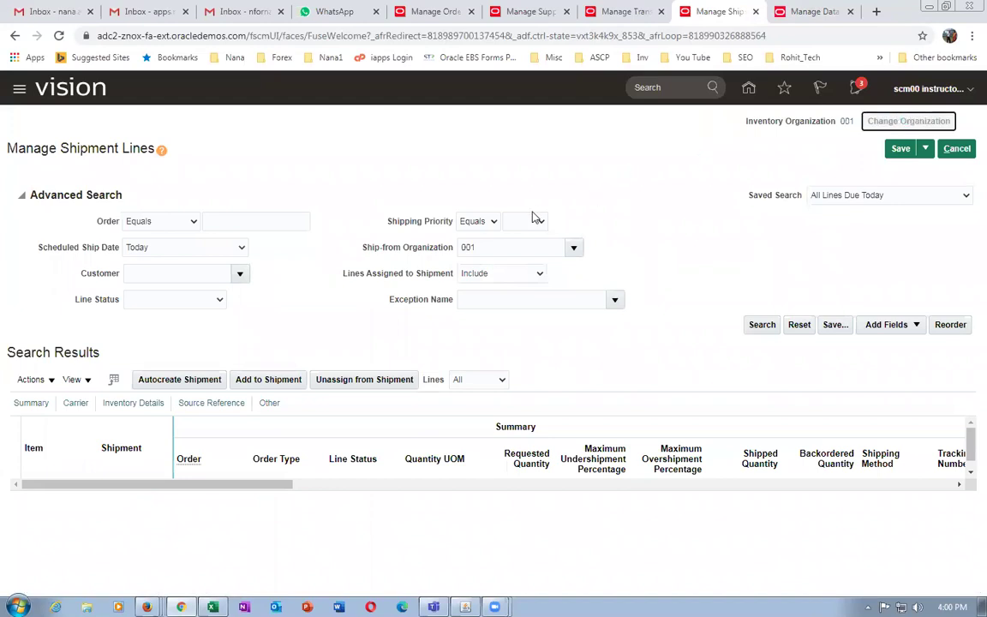
{"action": "type", "text": "002"}
{"action": "key", "text": "Tab"}
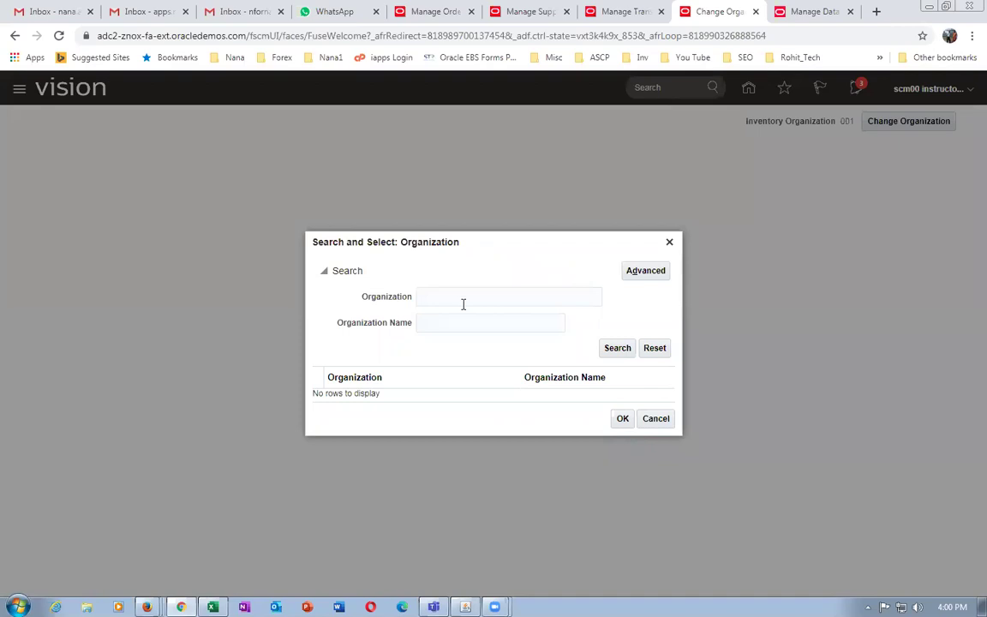
{"action": "left_click", "coordinate": [615, 348]}
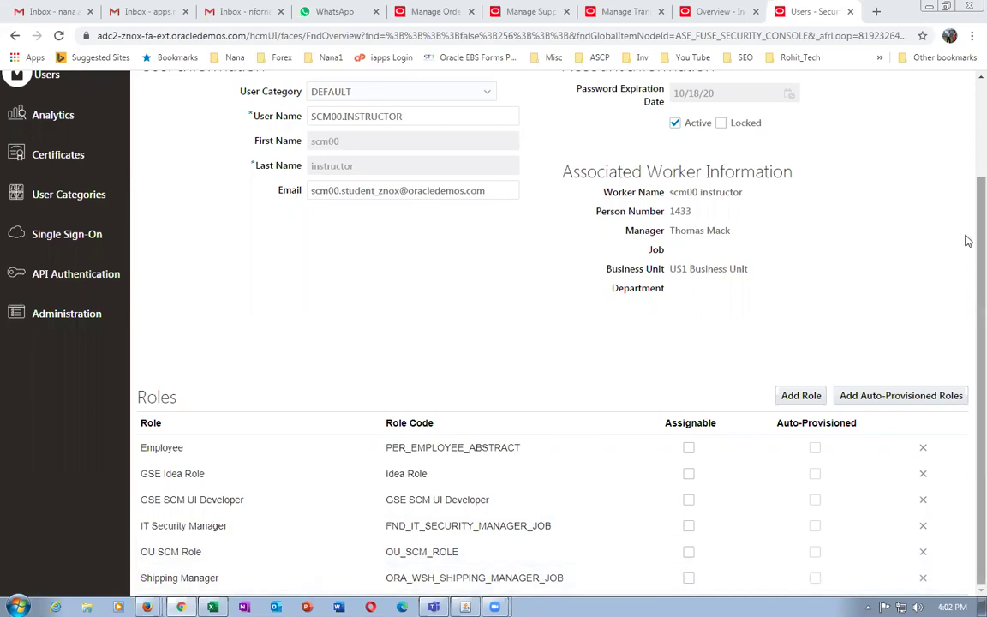
- Save the instructor's user account with its assigned roles and close the account details
{"action": "scroll", "coordinate": [384, 275], "scroll_direction": "up", "scroll_amount": 2}
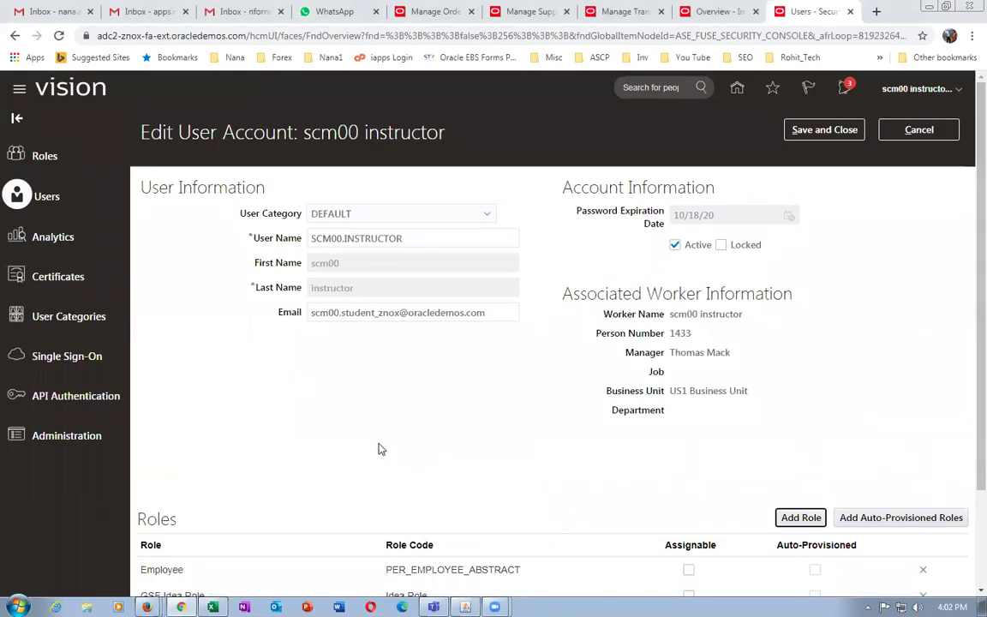
{"action": "left_click", "coordinate": [822, 130]}
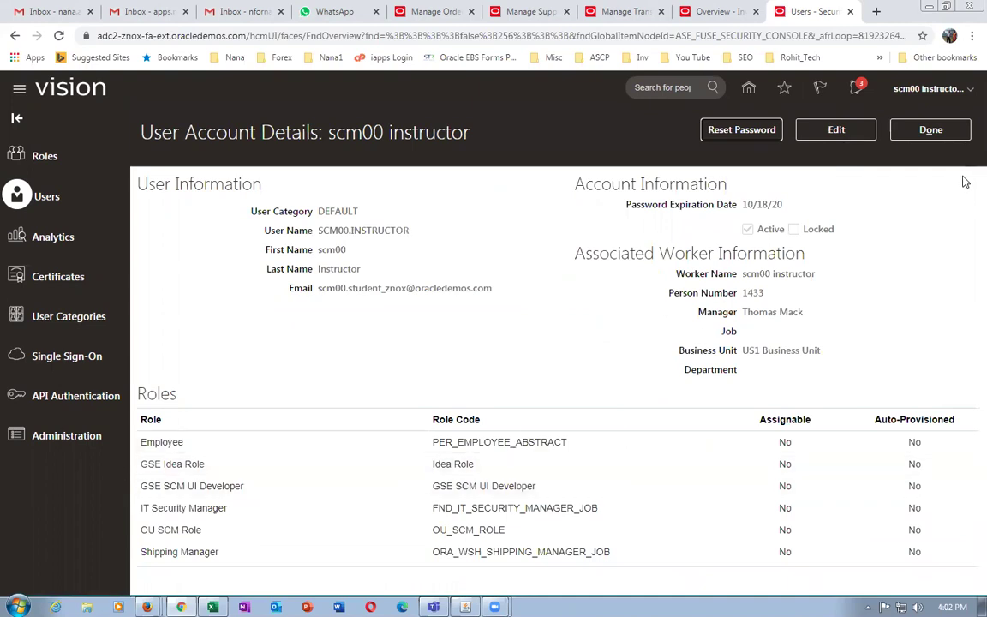
{"action": "left_click", "coordinate": [923, 129]}
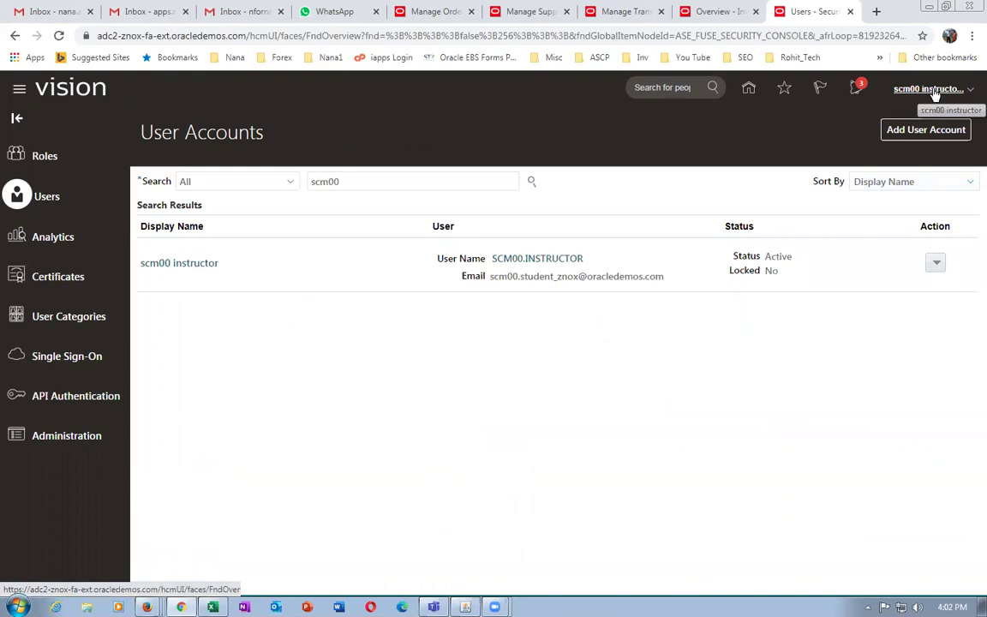
- Open Setup and Maintenance, search the setup tasks for man%data%access%, and open Manage Data Access for Users
{"action": "left_click", "coordinate": [932, 90]}
{"action": "left_click", "coordinate": [701, 295]}
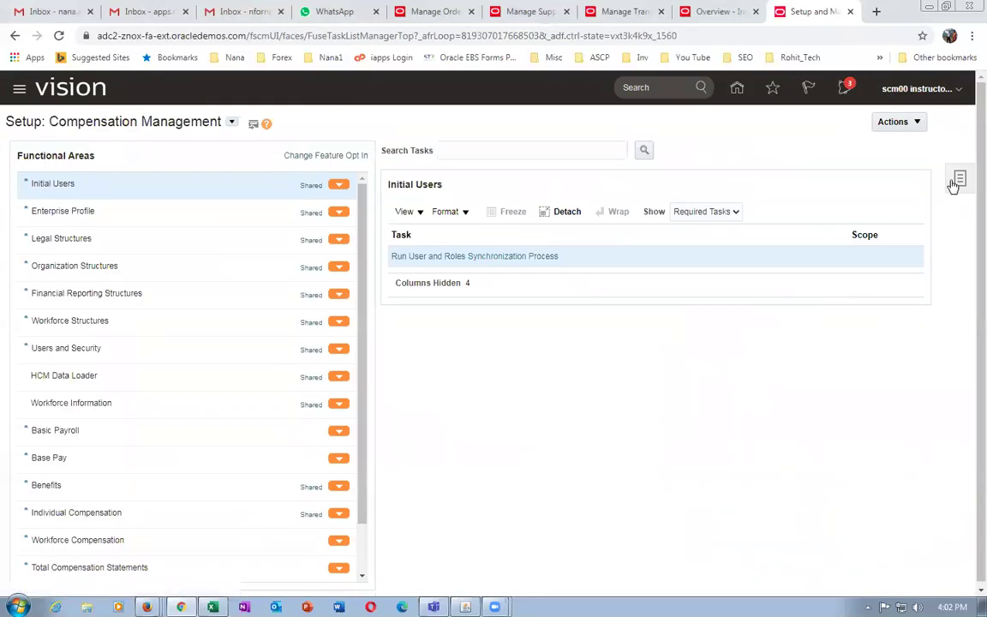
{"action": "left_click", "coordinate": [959, 182]}
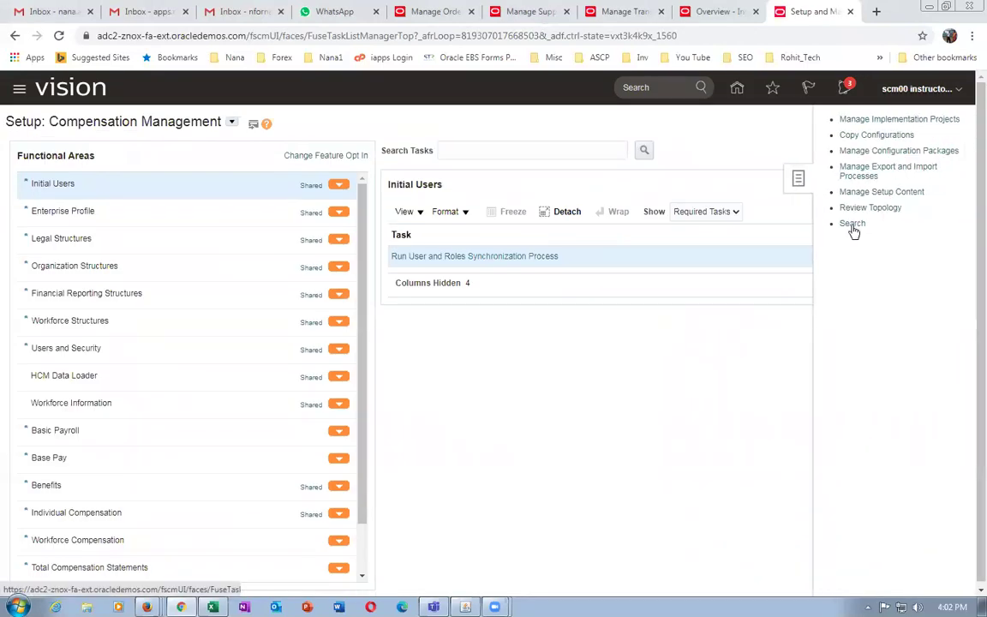
{"action": "left_click", "coordinate": [369, 150]}
{"action": "type", "text": "man%data%acess%"}
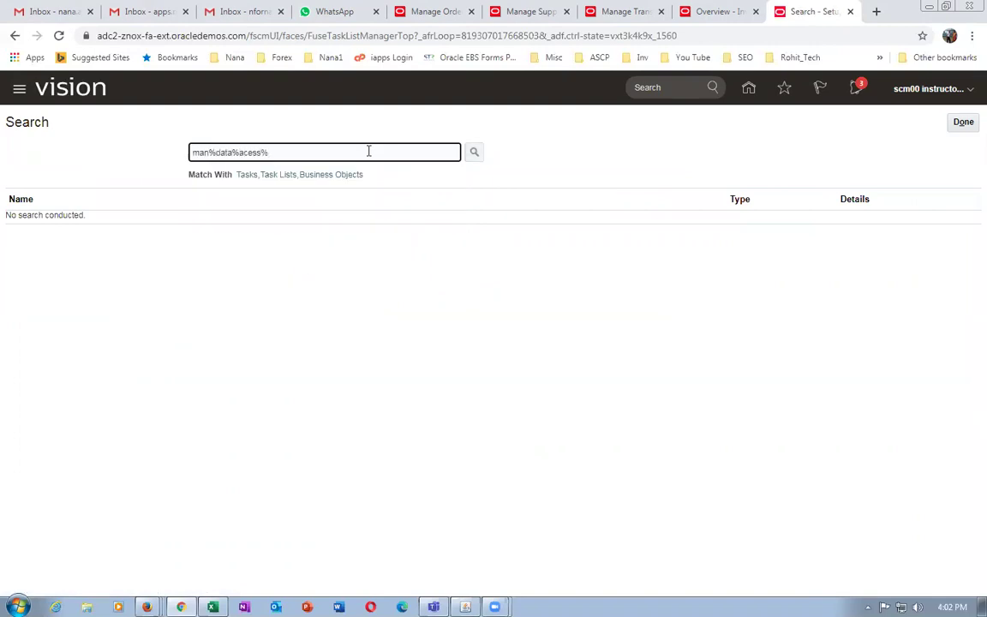
{"action": "key", "text": "Return"}
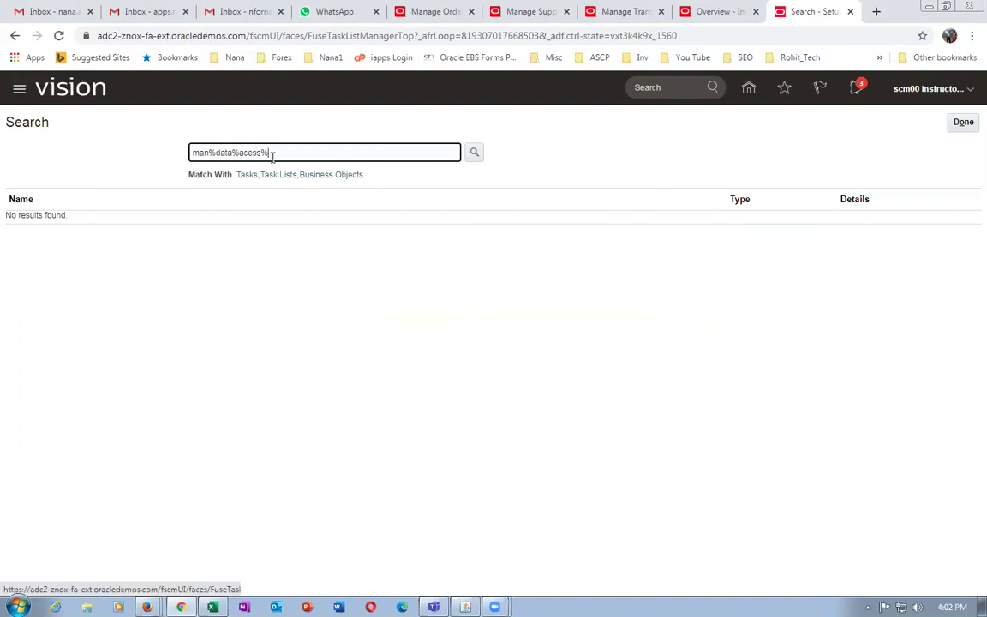
{"action": "left_click", "coordinate": [248, 153]}
{"action": "type", "text": "c"}
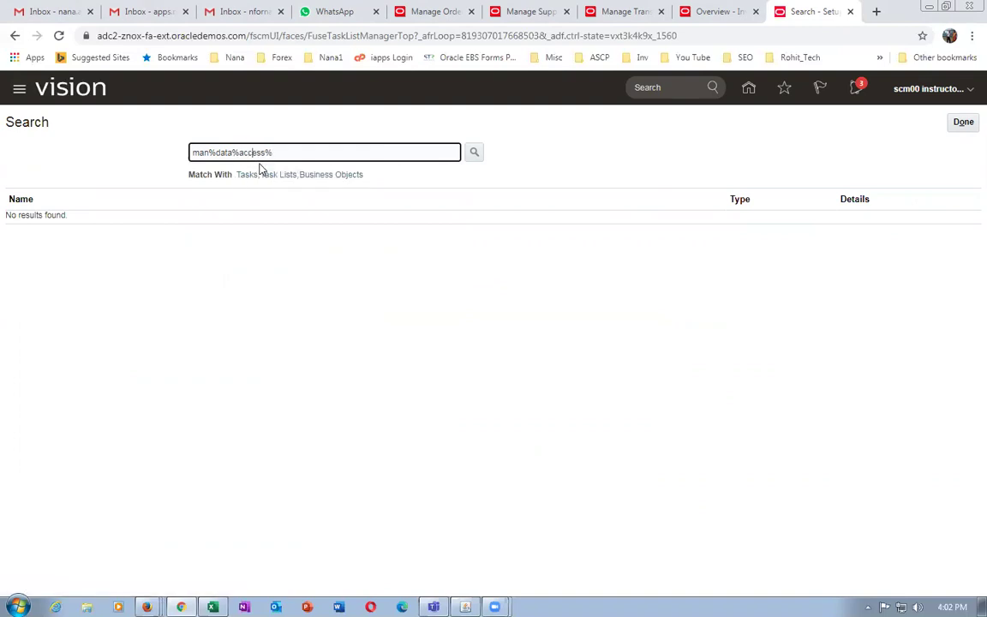
{"action": "key", "text": "Return"}
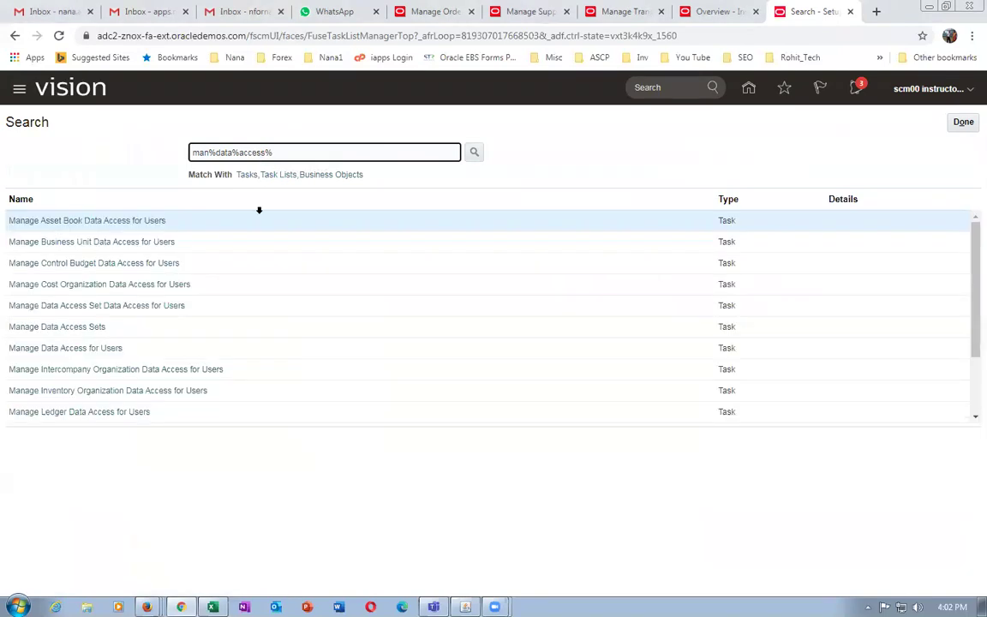
{"action": "left_click", "coordinate": [92, 348]}
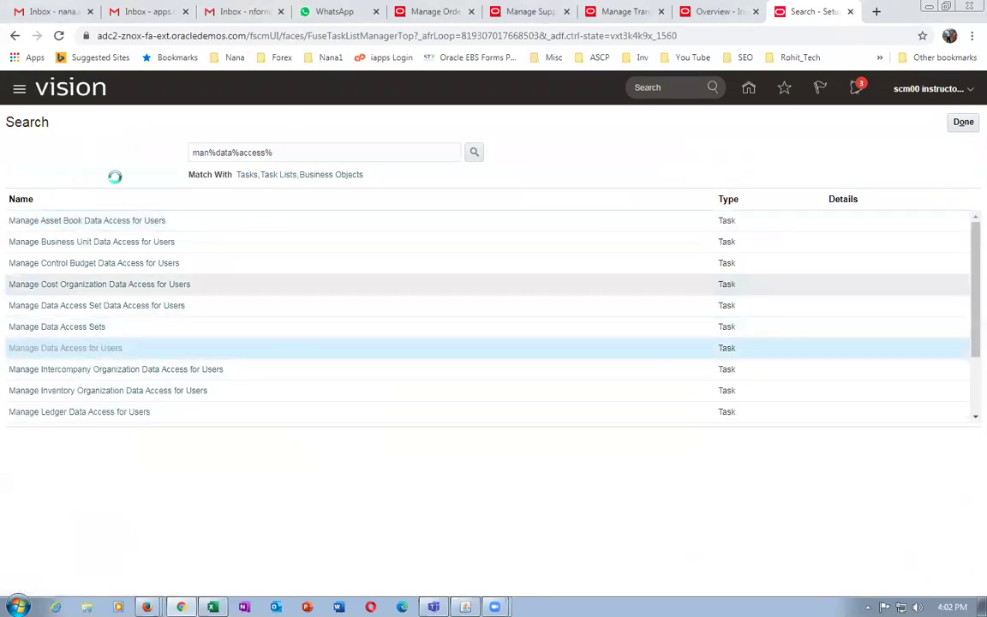
- Create a new data access entry for the instructor's user account with the Shipping Manager role
{"action": "left_click", "coordinate": [111, 322]}
{"action": "left_click", "coordinate": [260, 348]}
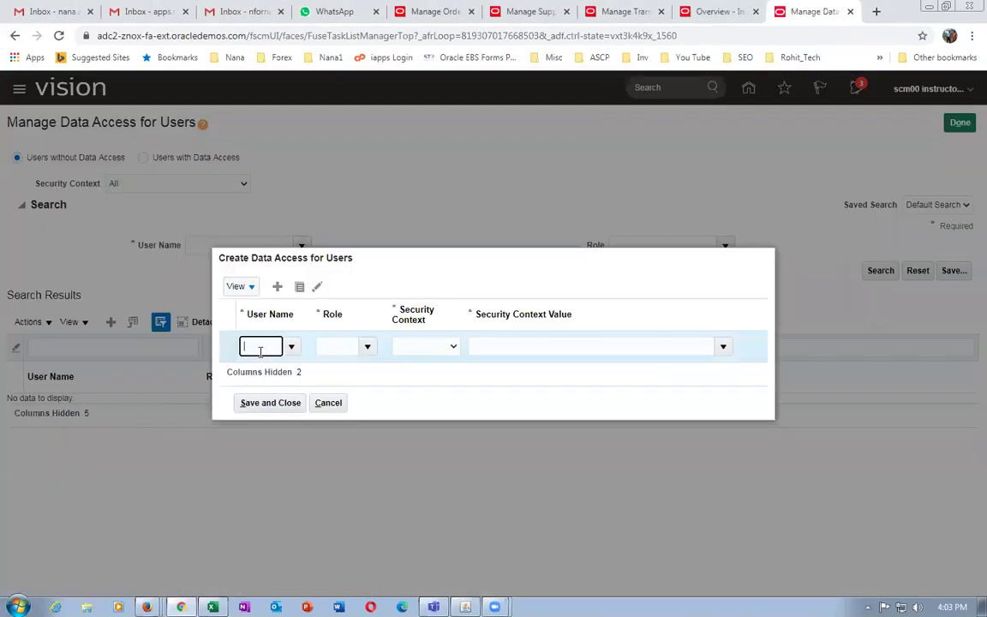
{"action": "type", "text": "scm00"}
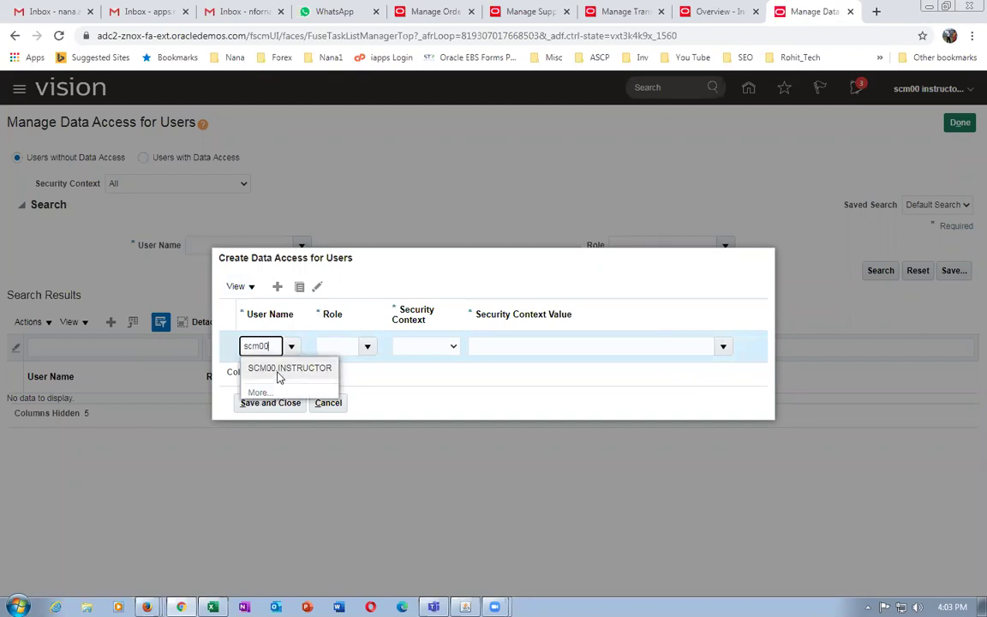
{"action": "left_click", "coordinate": [279, 369]}
{"action": "left_click", "coordinate": [350, 348]}
{"action": "type", "text": "shi"}
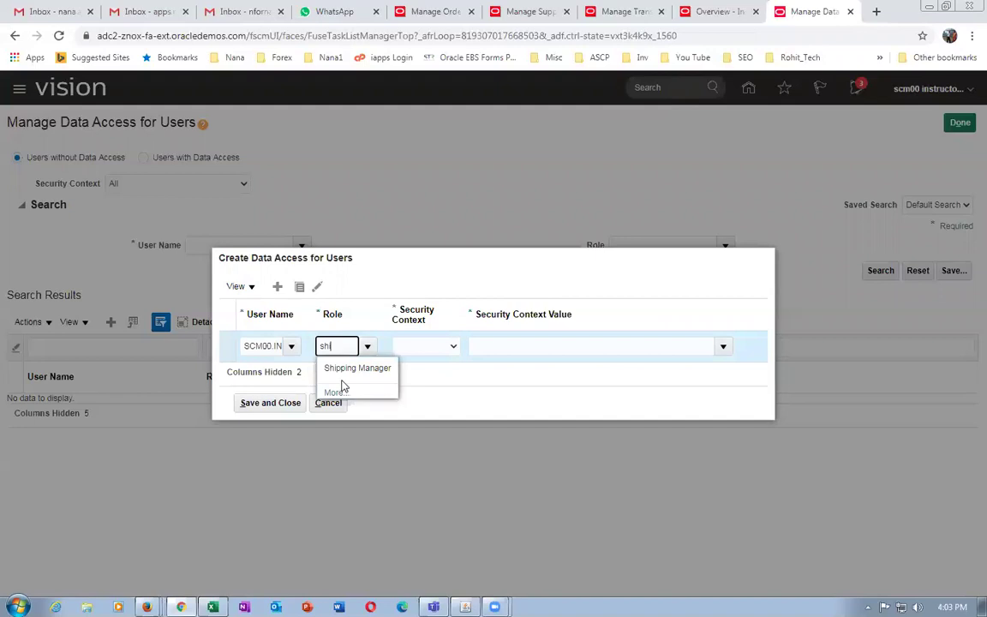
{"action": "left_click", "coordinate": [350, 369]}
- Set the Shipping Manager entry's security context to Inventory organization with value 002, and save and close it
{"action": "left_click", "coordinate": [413, 352]}
{"action": "left_click", "coordinate": [430, 374]}
{"action": "left_click", "coordinate": [508, 350]}
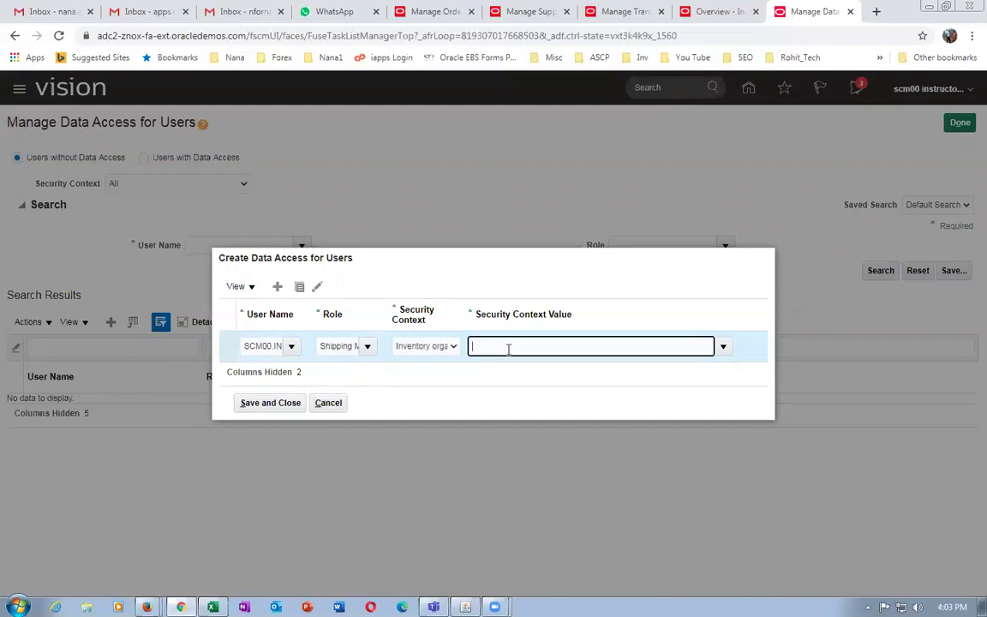
{"action": "type", "text": "002"}
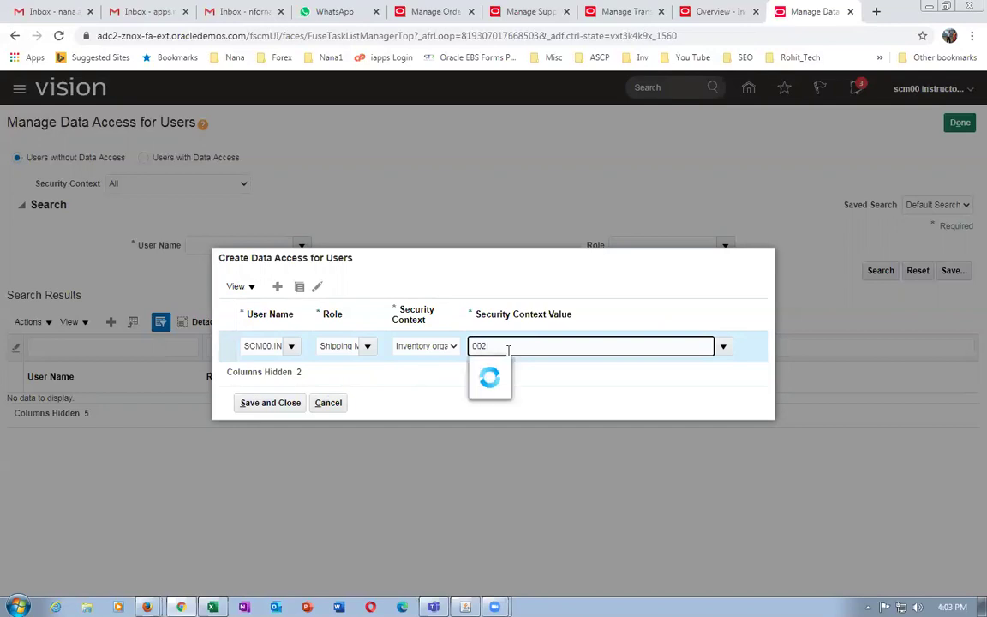
{"action": "left_click_drag", "start_coordinate": [482, 367], "coordinate": [216, 416]}
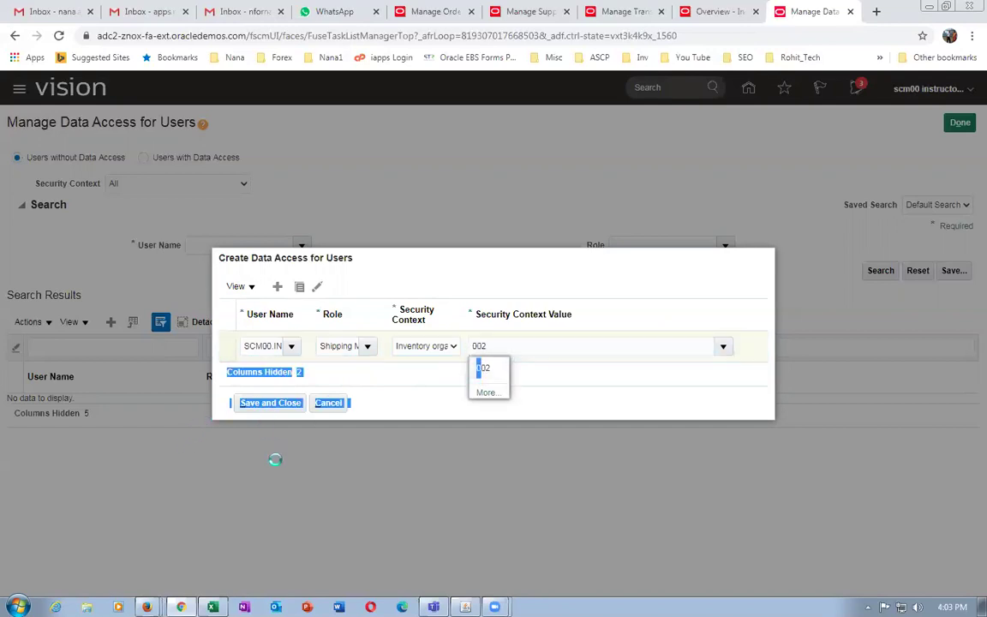
{"action": "left_click", "coordinate": [403, 410]}
{"action": "left_click", "coordinate": [251, 403]}
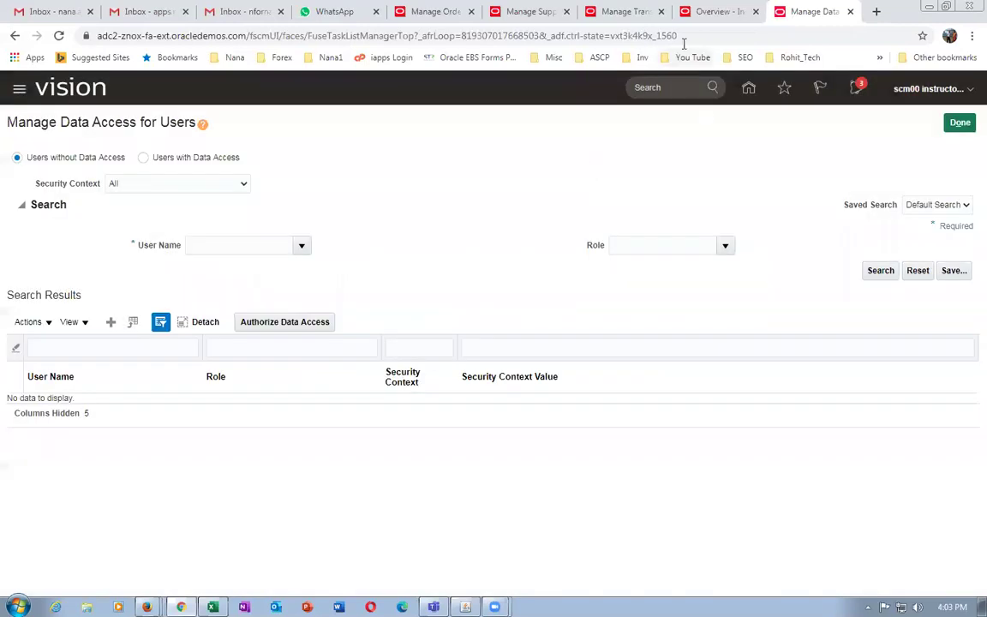
- Return to Inventory Management and try again to change the inventory organization to 002
{"action": "left_click", "coordinate": [716, 11]}
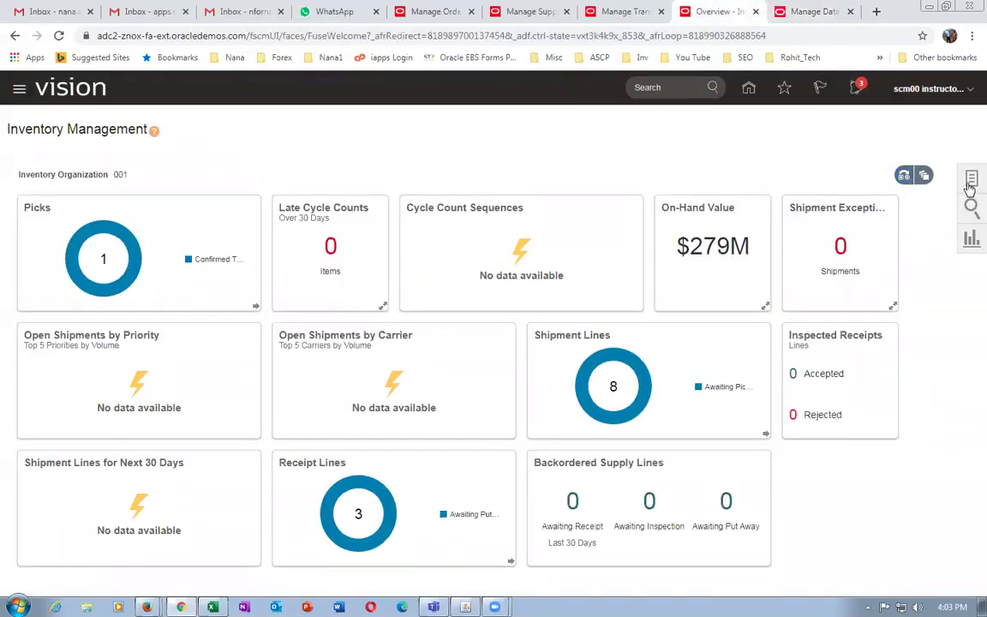
{"action": "left_click", "coordinate": [971, 181]}
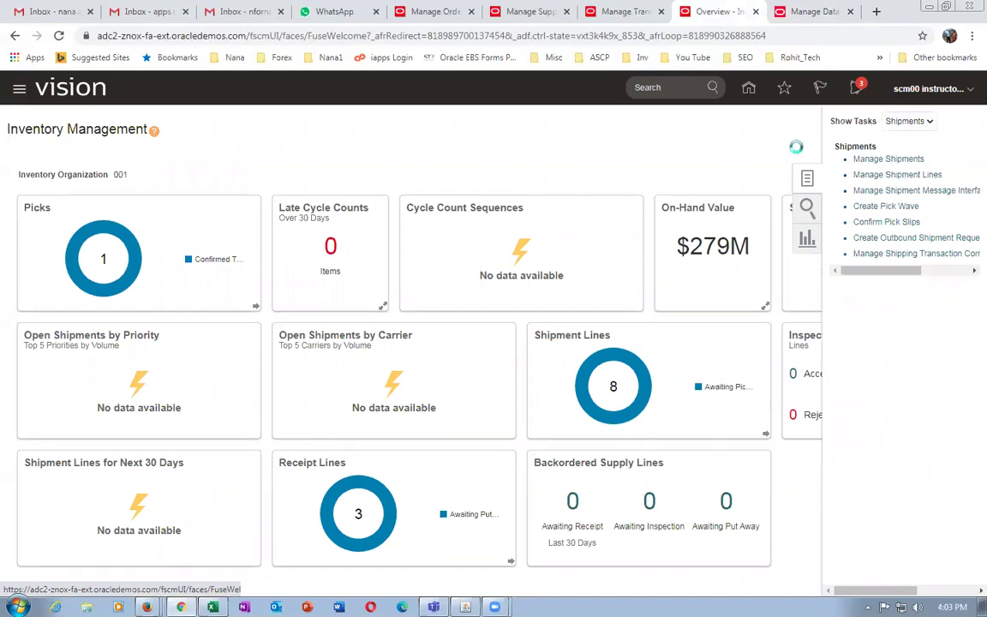
{"action": "left_click", "coordinate": [908, 120]}
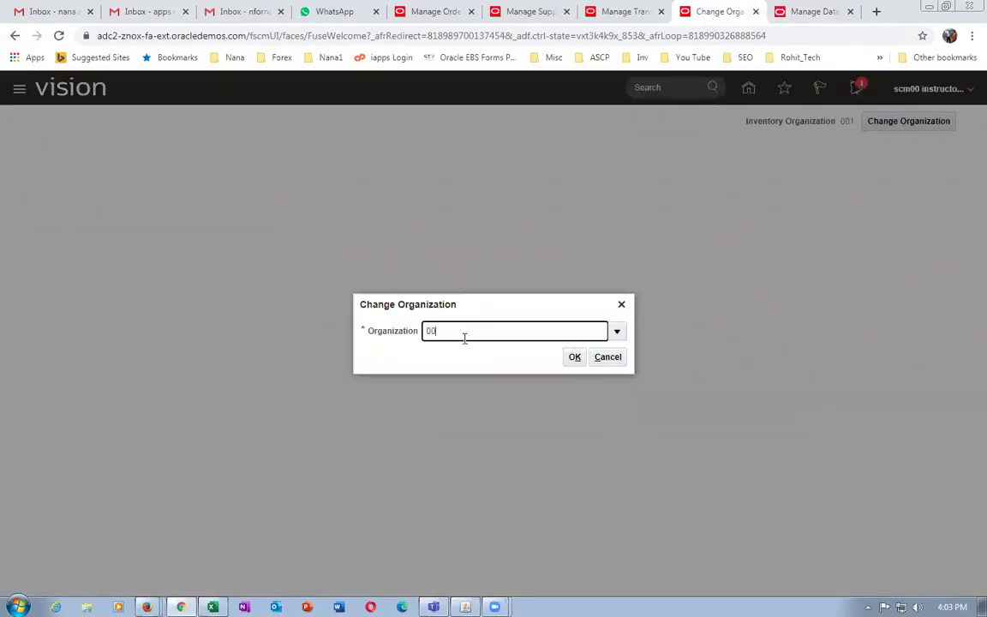
{"action": "left_click", "coordinate": [576, 358]}
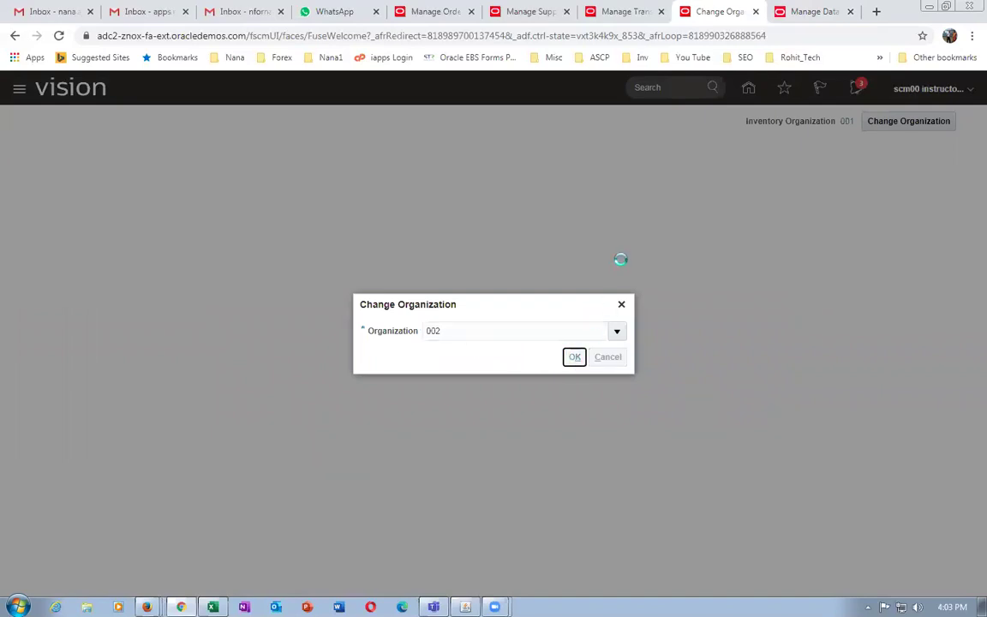
{"action": "left_click", "coordinate": [617, 332]}
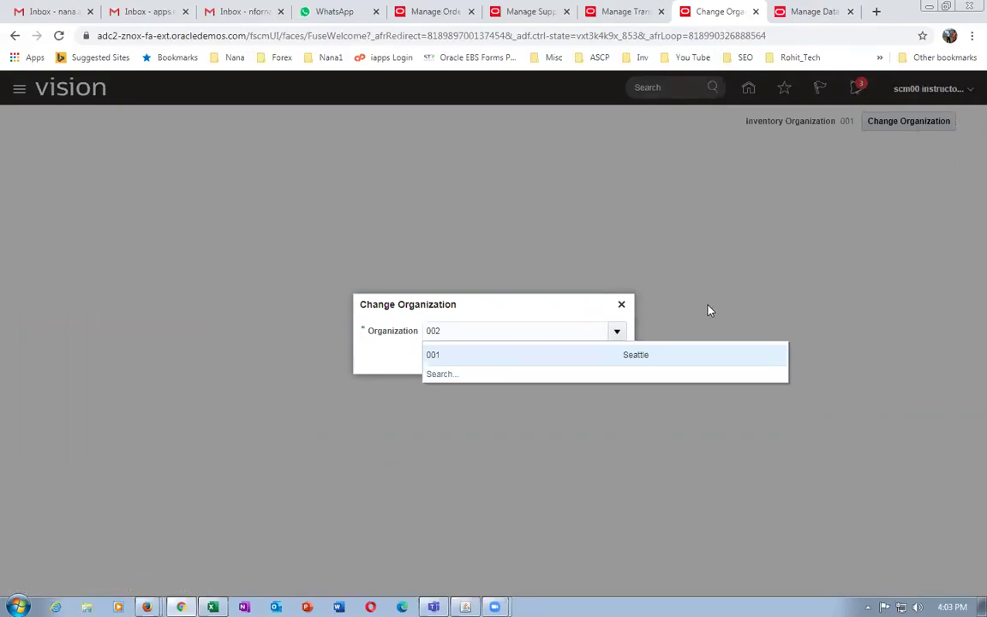
{"action": "left_click", "coordinate": [621, 304]}
{"action": "left_click", "coordinate": [621, 304]}
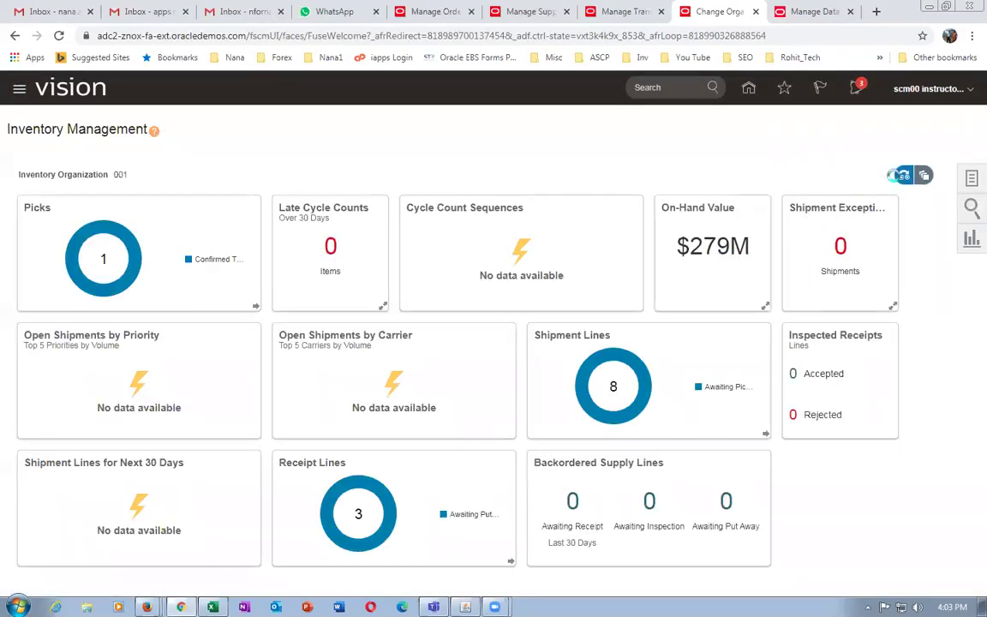
- Request sign-out of the application from the Inventory Management session
{"action": "left_click", "coordinate": [929, 88]}
{"action": "left_click", "coordinate": [934, 116]}
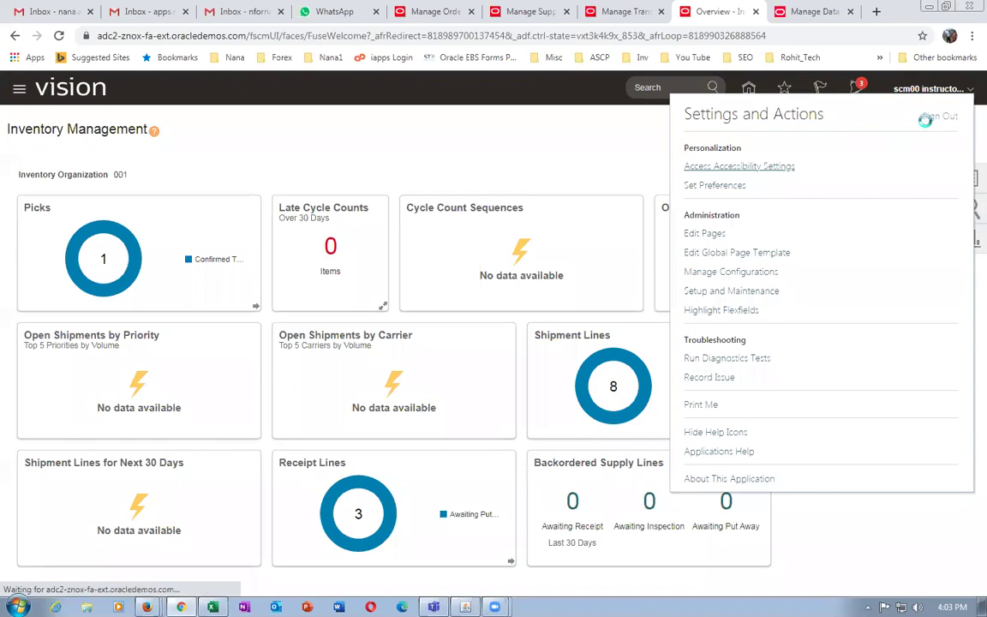
- Go to the transfer order's Shipments and Receipts page and note its order number in a new Notepad document, followed by an "so" label
{"action": "left_click", "coordinate": [518, 11]}
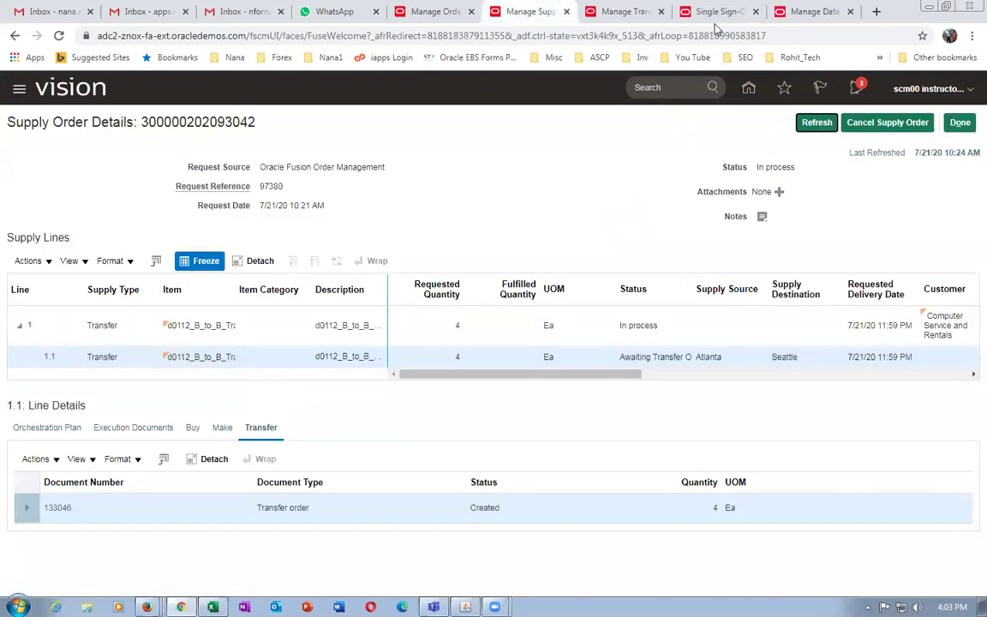
{"action": "left_click", "coordinate": [608, 12]}
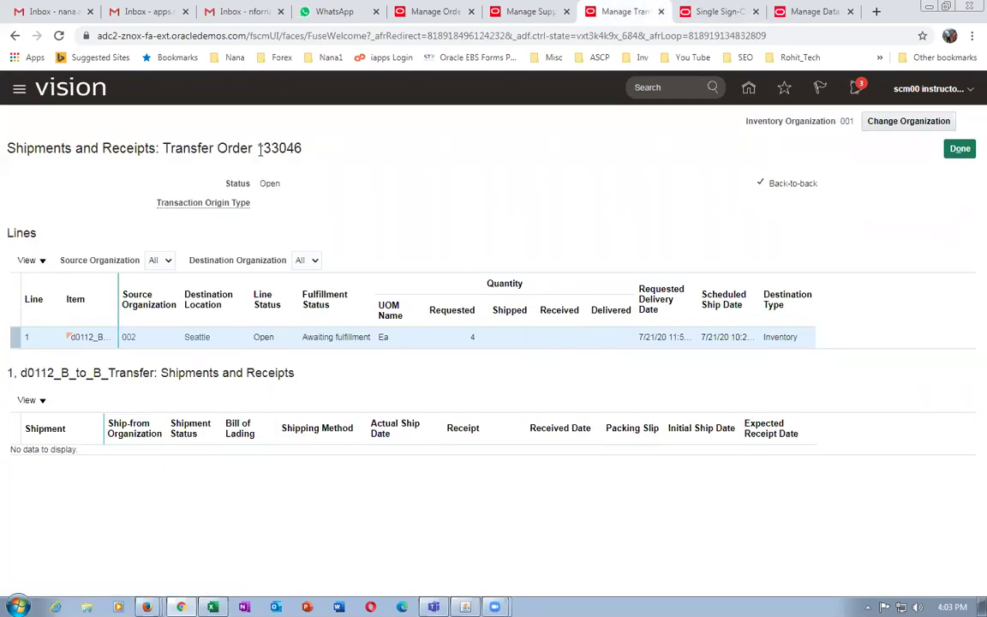
{"action": "left_click", "coordinate": [18, 606]}
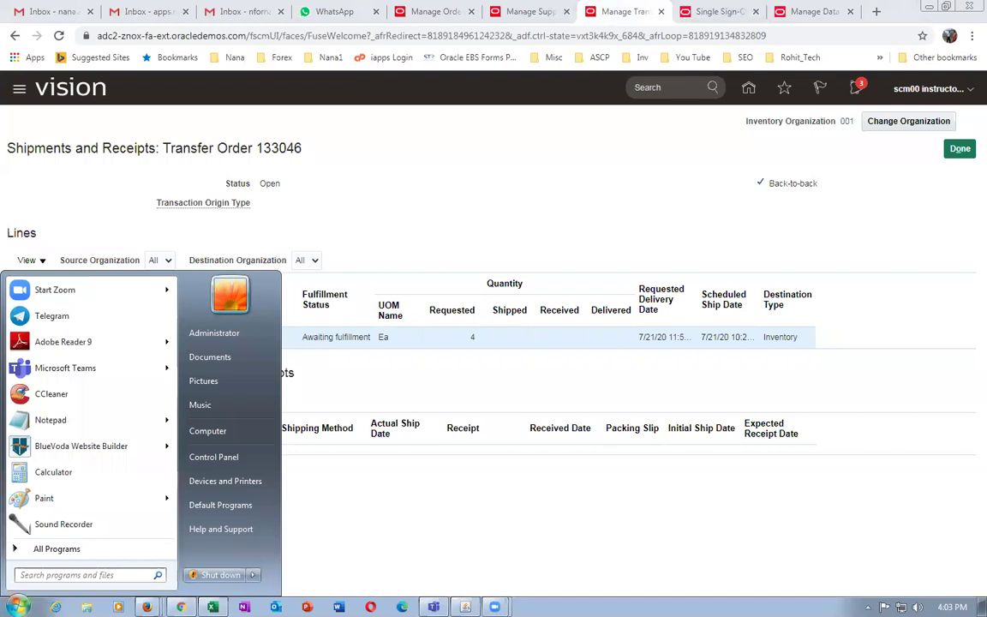
{"action": "type", "text": "notepad"}
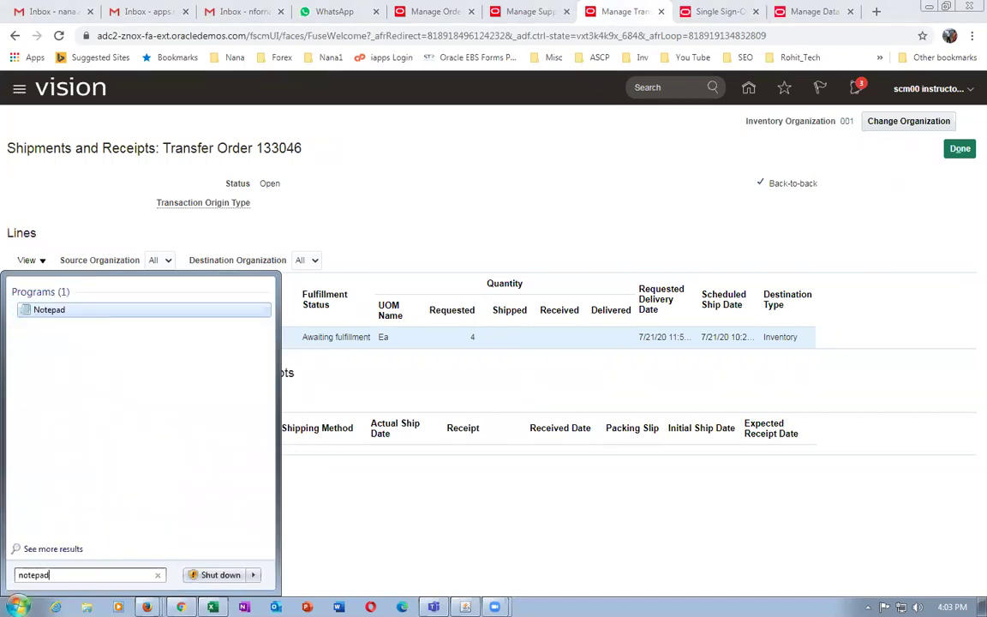
{"action": "key", "text": "Return"}
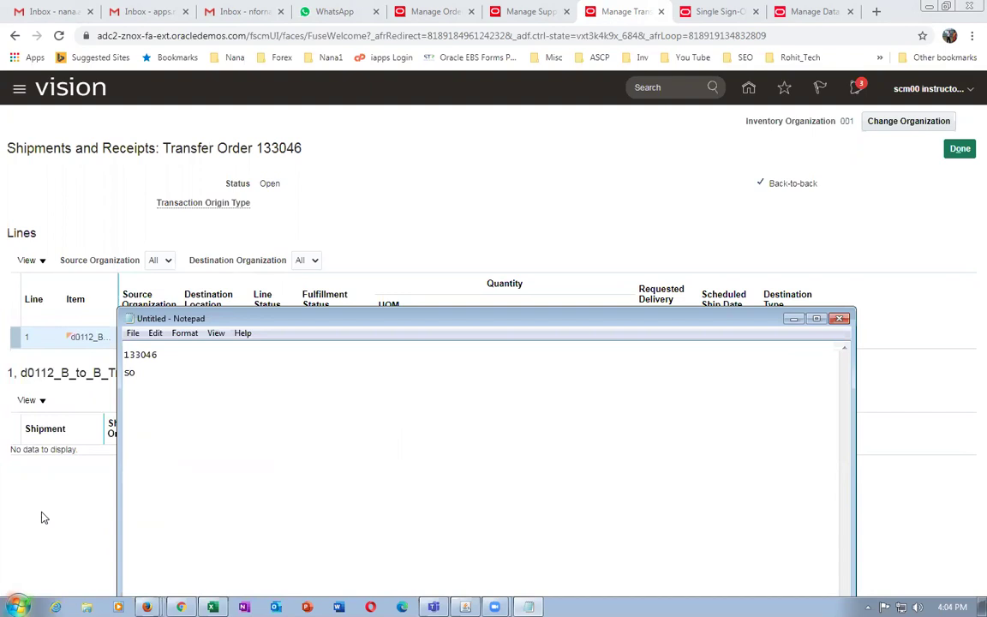
{"action": "left_click", "coordinate": [409, 218]}
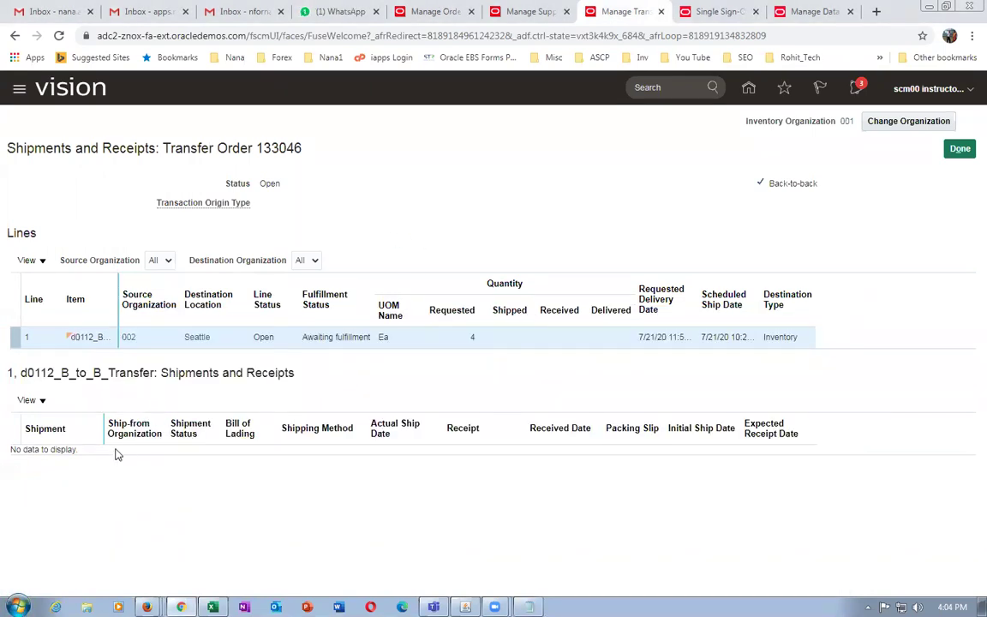
- Look up the sales order number on the orchestration process page, add it to the Notepad note, and label the transfer order number "TO"
{"action": "left_click", "coordinate": [963, 145]}
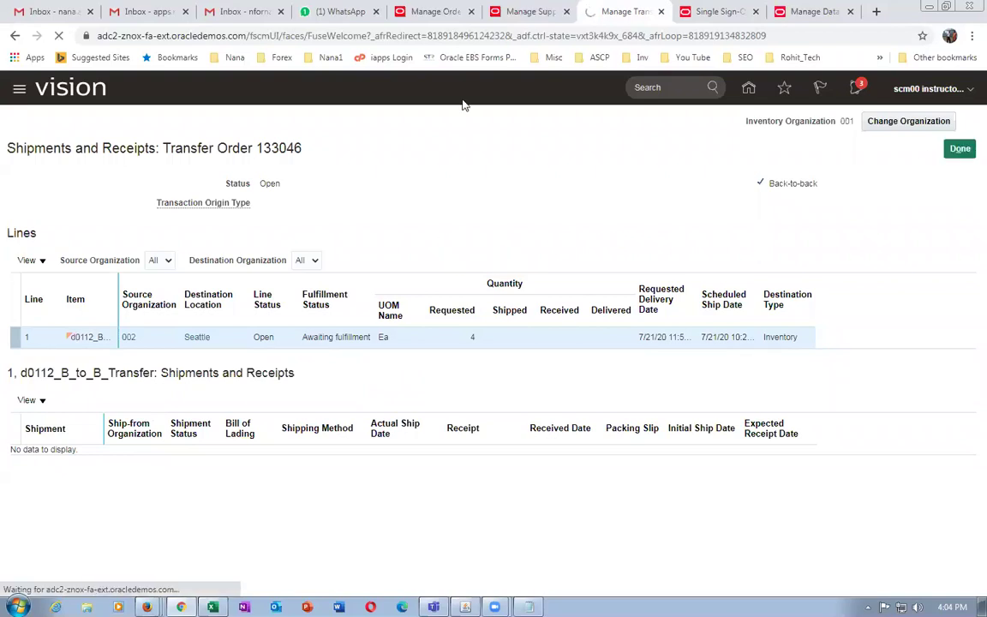
{"action": "left_click", "coordinate": [445, 13]}
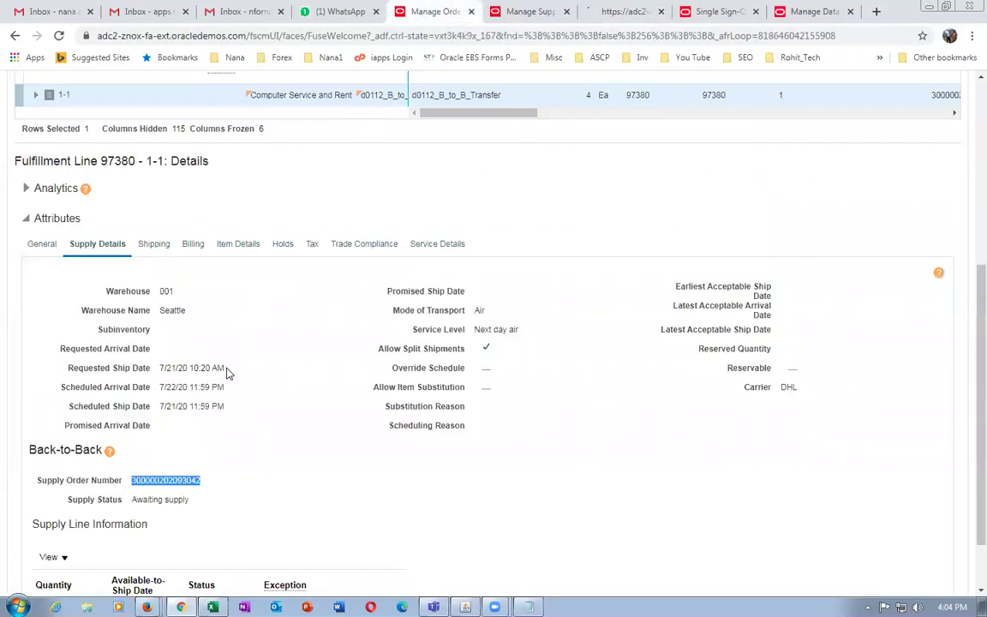
{"action": "scroll", "coordinate": [227, 370], "scroll_direction": "up", "scroll_amount": 5}
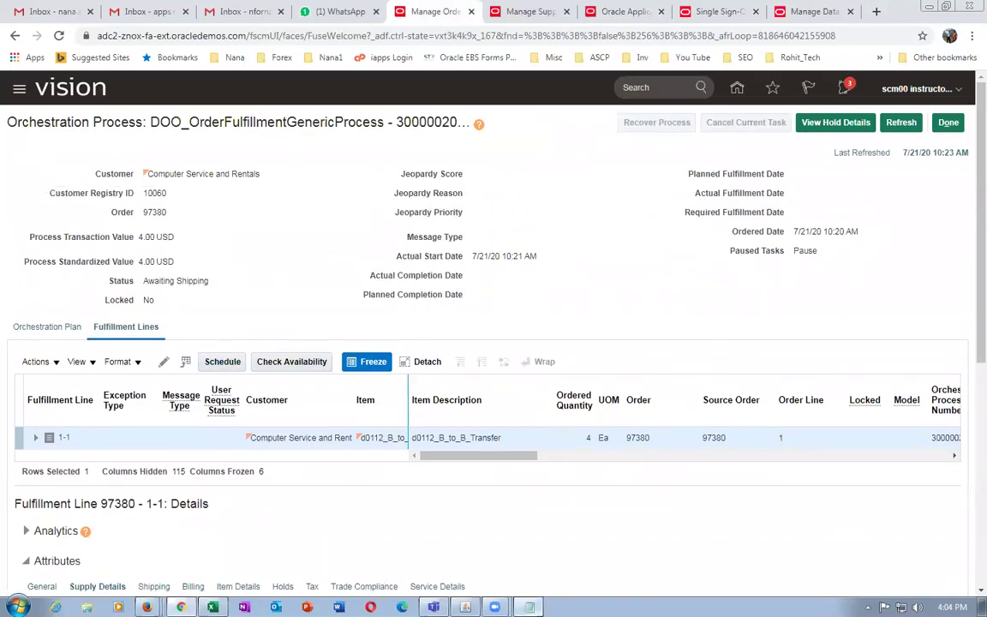
{"action": "key", "text": "alt+Tab"}
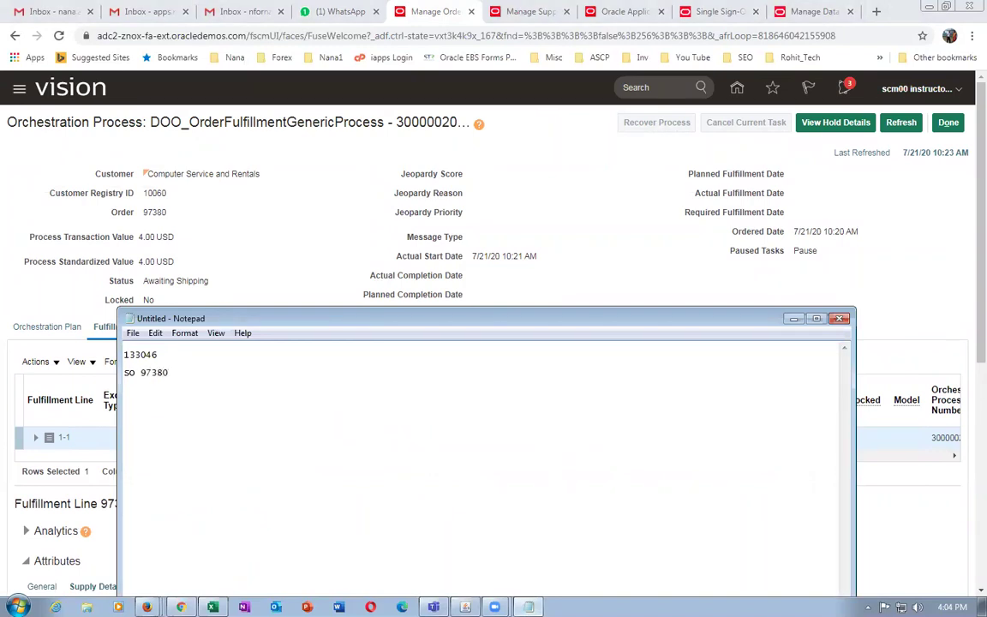
{"action": "left_click", "coordinate": [124, 354]}
{"action": "type", "text": "TO"}
{"action": "left_click", "coordinate": [548, 163]}
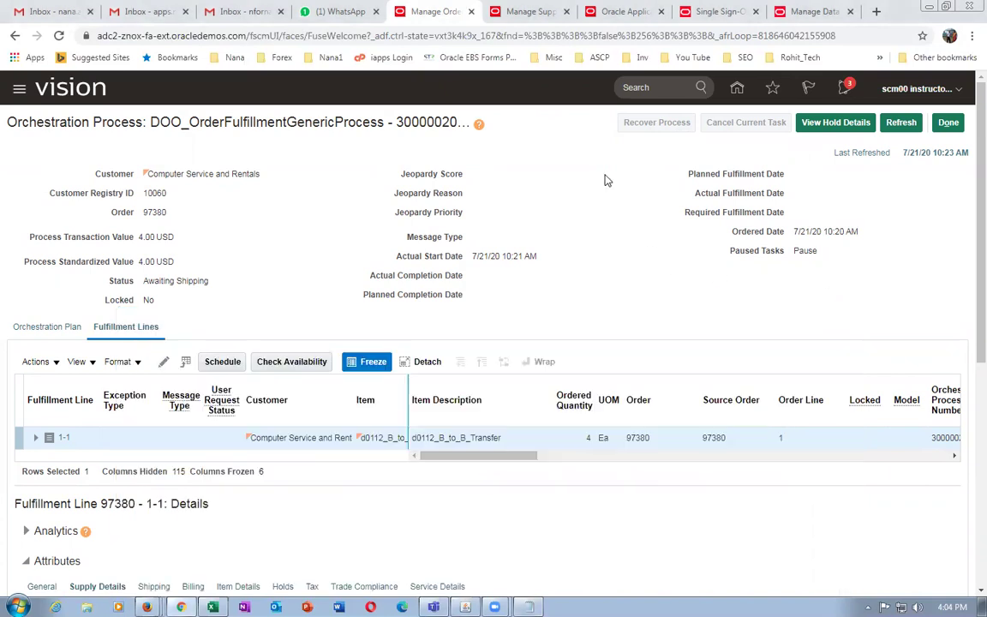
- Close the supply order, transfer order and Manage Data Access browser pages, and return to the Single Sign-Off consent page
{"action": "left_click", "coordinate": [567, 12]}
{"action": "left_click", "coordinate": [566, 11]}
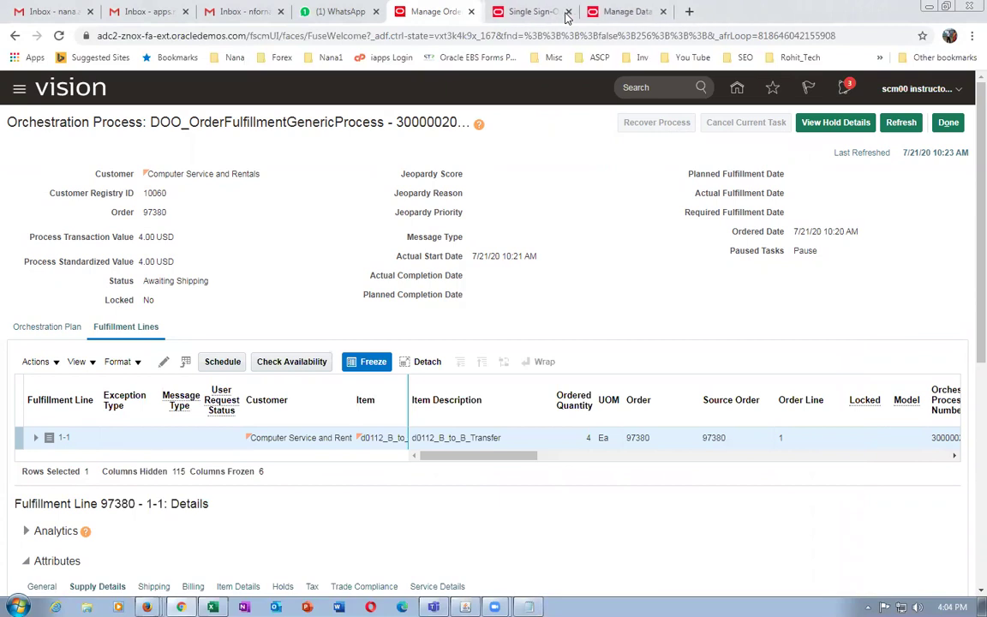
{"action": "left_click", "coordinate": [638, 13]}
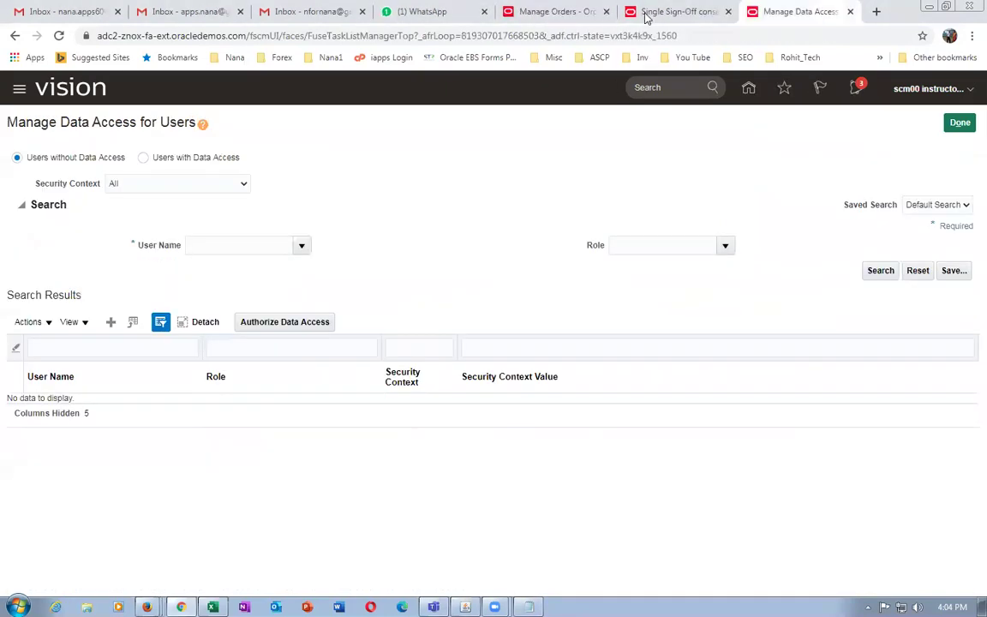
{"action": "left_click", "coordinate": [850, 12]}
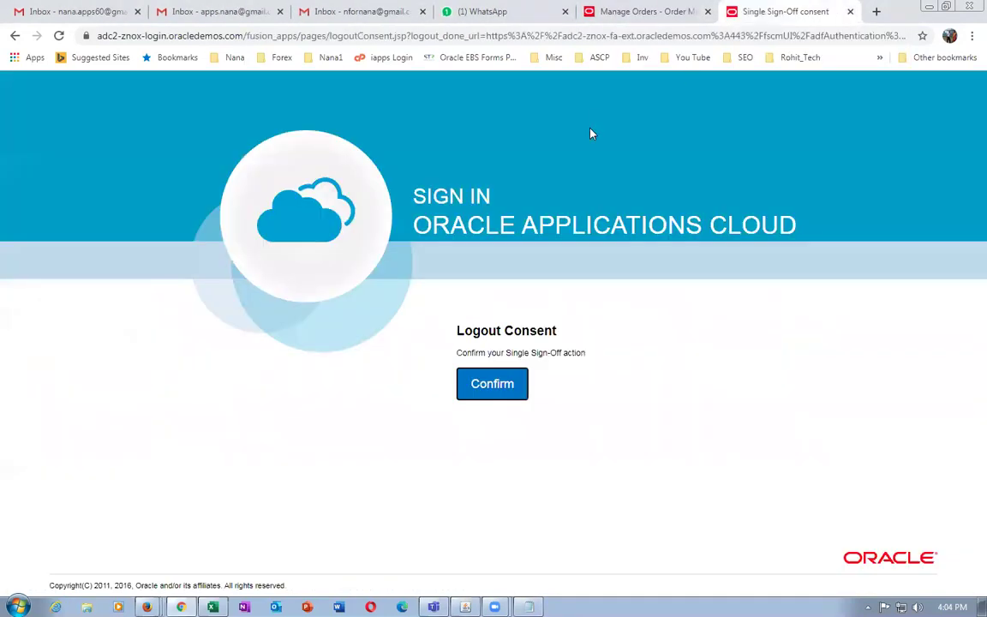
- Confirm the single sign-off, close the leftover Manage Orders page, and sign in to Oracle Applications Cloud again with the saved credentials
{"action": "left_click", "coordinate": [488, 379]}
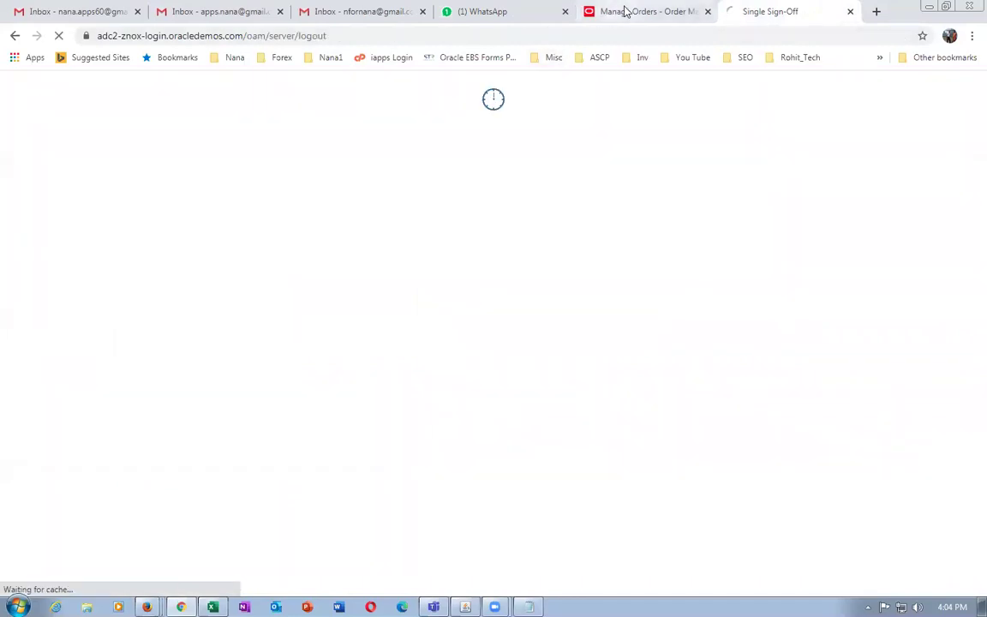
{"action": "left_click", "coordinate": [625, 12]}
{"action": "left_click", "coordinate": [708, 11]}
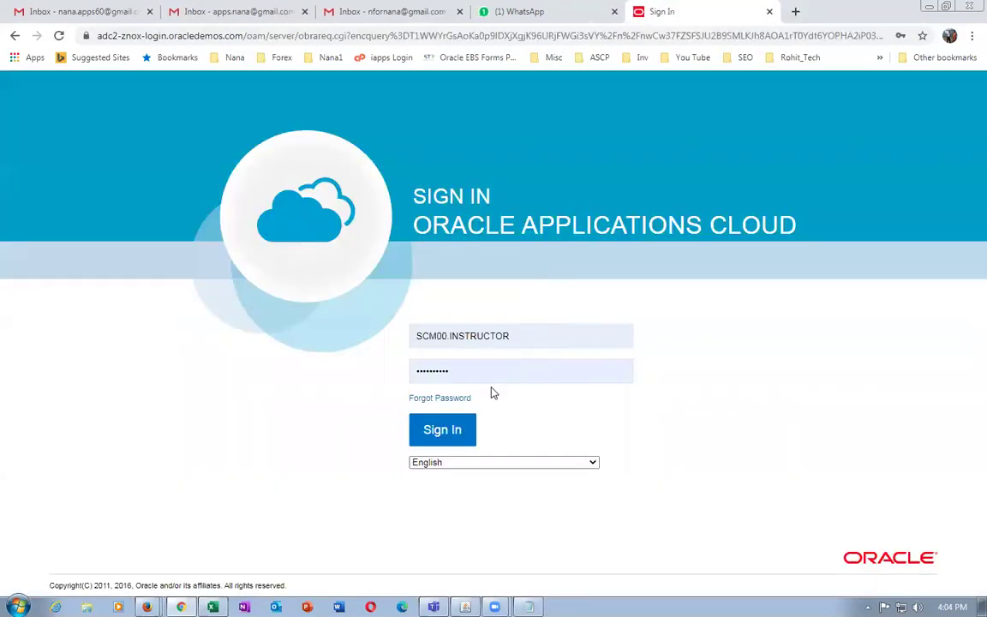
{"action": "left_click", "coordinate": [439, 431]}
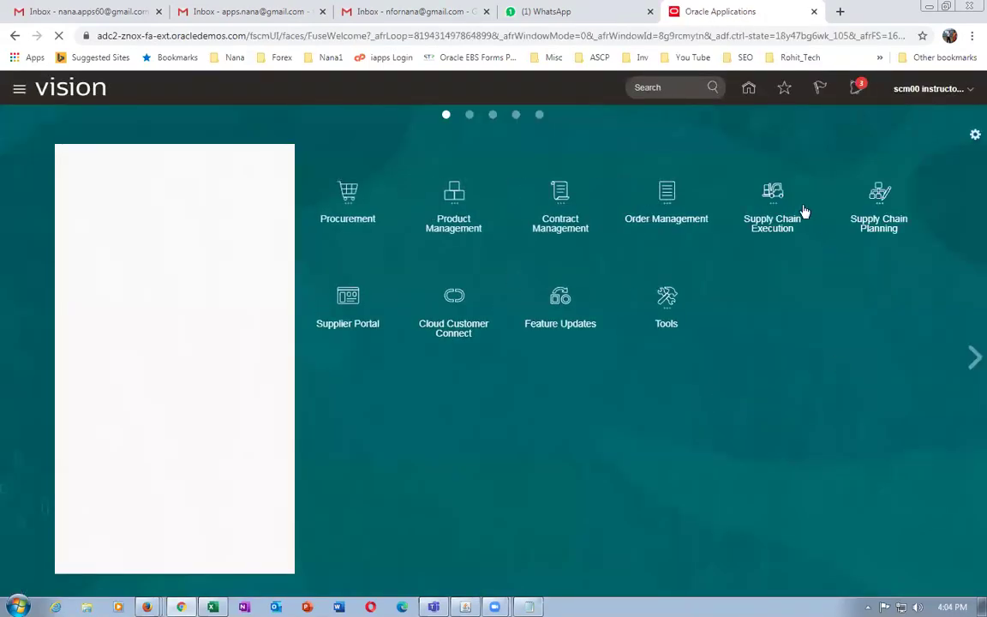
- Open Inventory Management under Supply Chain Execution and go to the Manage Shipment Lines task for shipments
{"action": "left_click", "coordinate": [780, 197]}
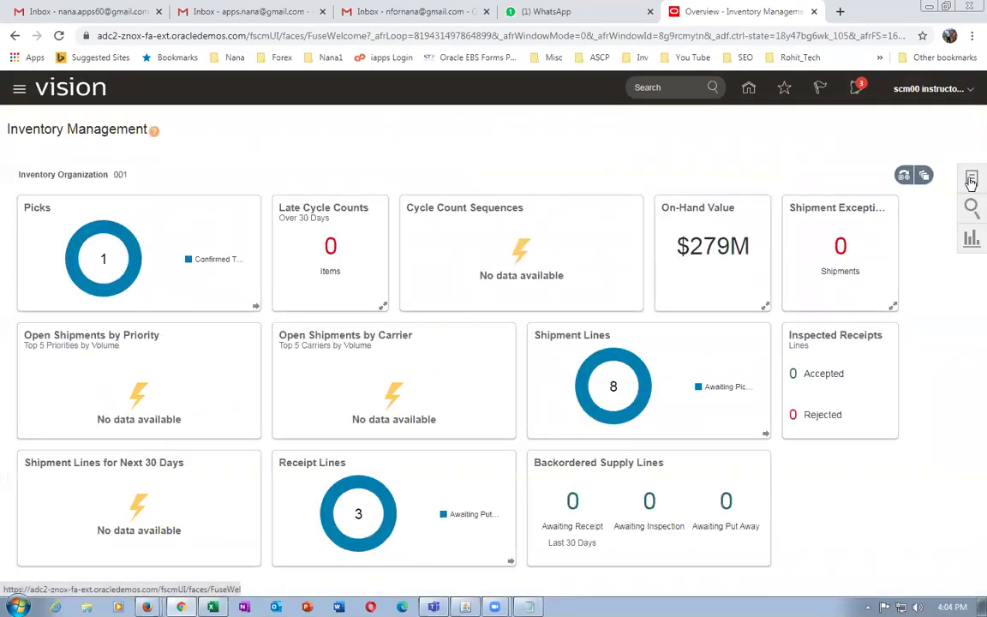
{"action": "left_click", "coordinate": [972, 182]}
{"action": "left_click", "coordinate": [907, 120]}
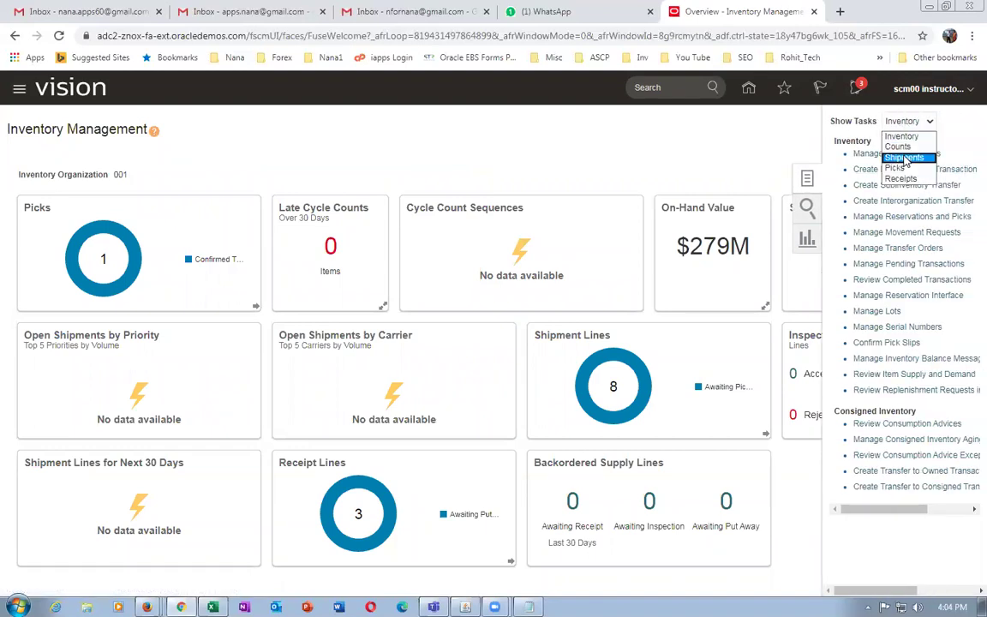
{"action": "left_click", "coordinate": [905, 158]}
{"action": "left_click", "coordinate": [891, 174]}
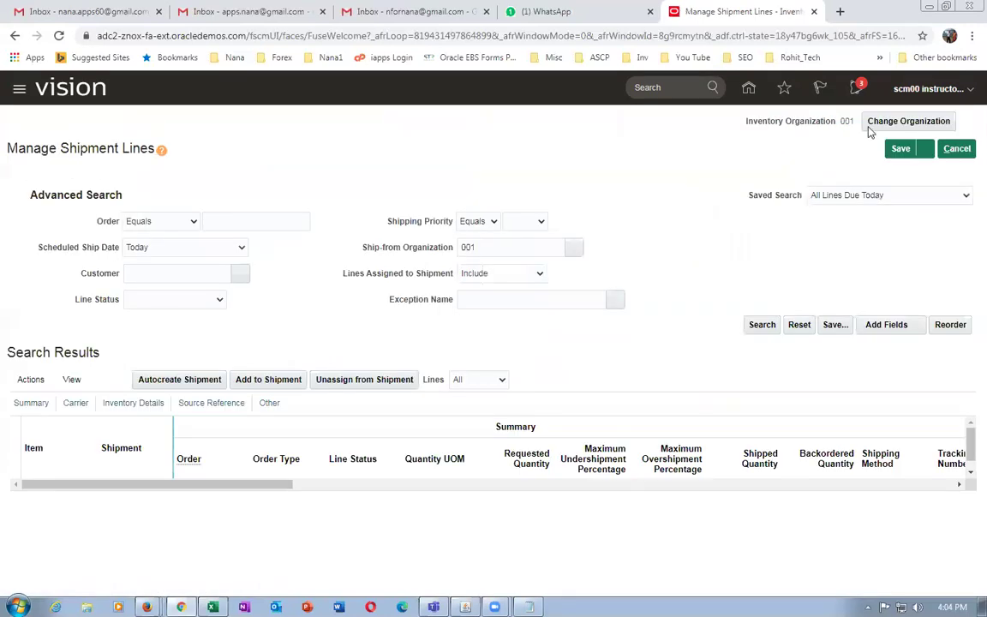
- Try to change the inventory organization to 002 from the Manage Shipment Lines page by searching for it
{"action": "left_click", "coordinate": [871, 127]}
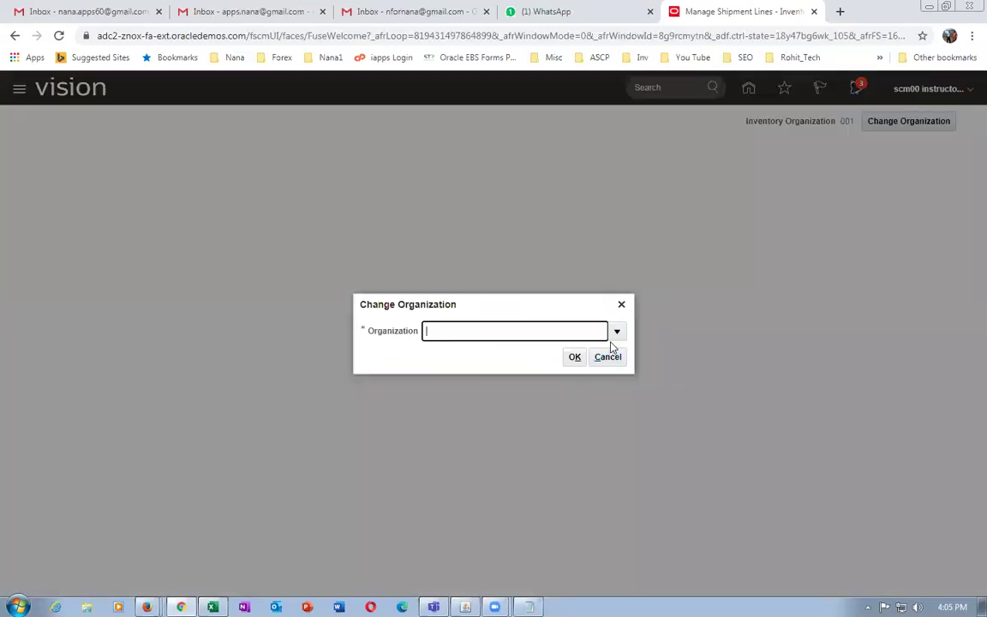
{"action": "left_click", "coordinate": [617, 331]}
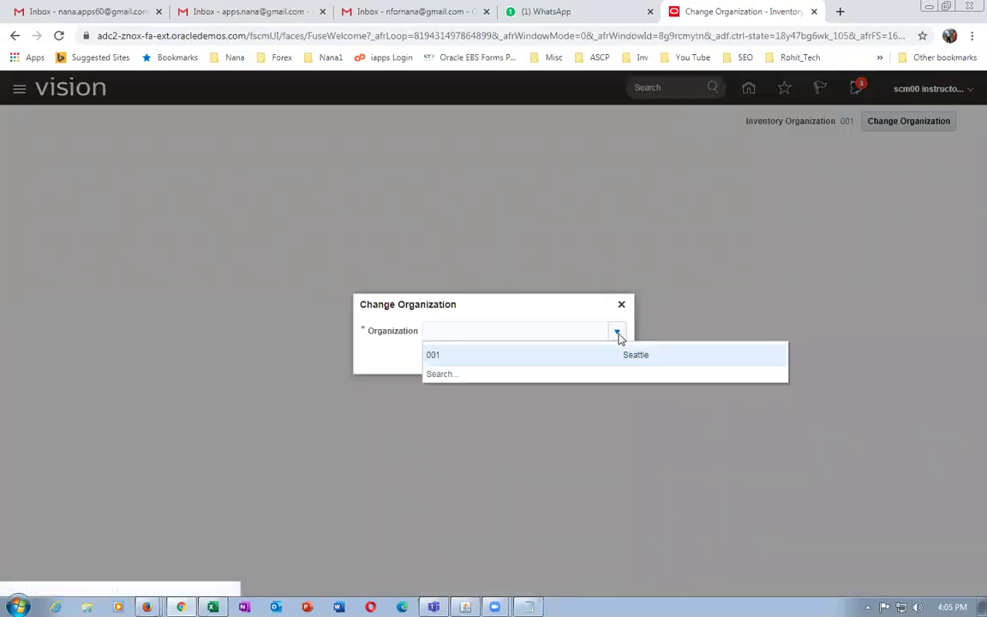
{"action": "left_click", "coordinate": [441, 375]}
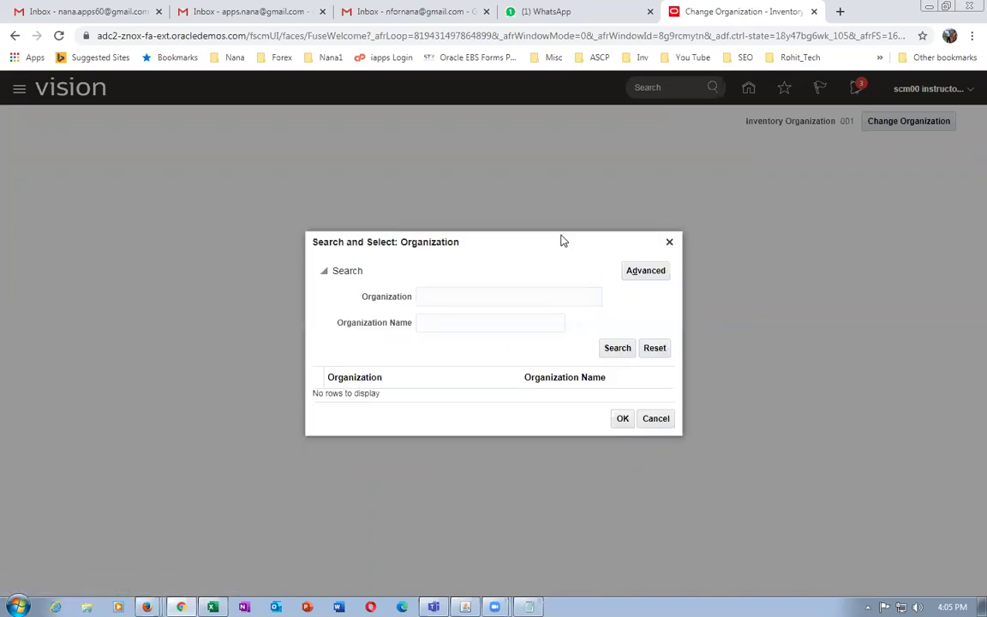
{"action": "left_click", "coordinate": [462, 294]}
{"action": "type", "text": "002"}
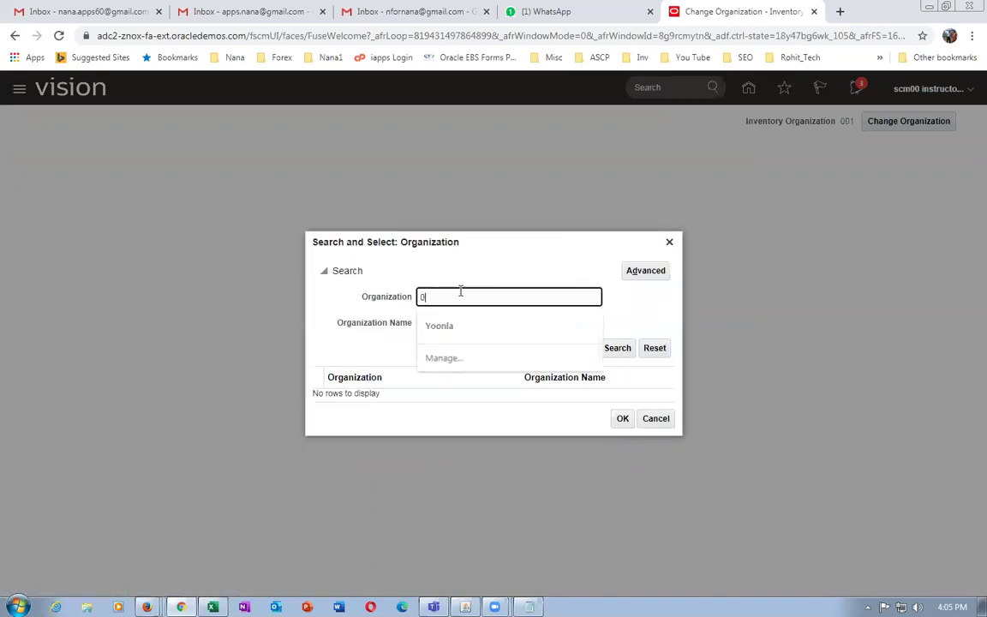
{"action": "left_click", "coordinate": [608, 350]}
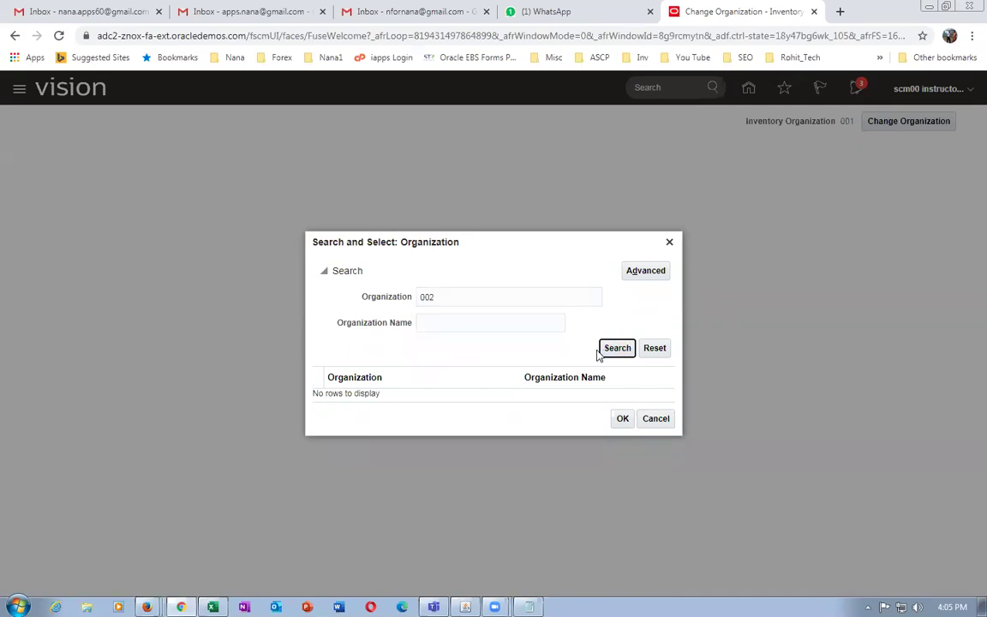
{"action": "left_click", "coordinate": [655, 418]}
{"action": "left_click", "coordinate": [610, 358]}
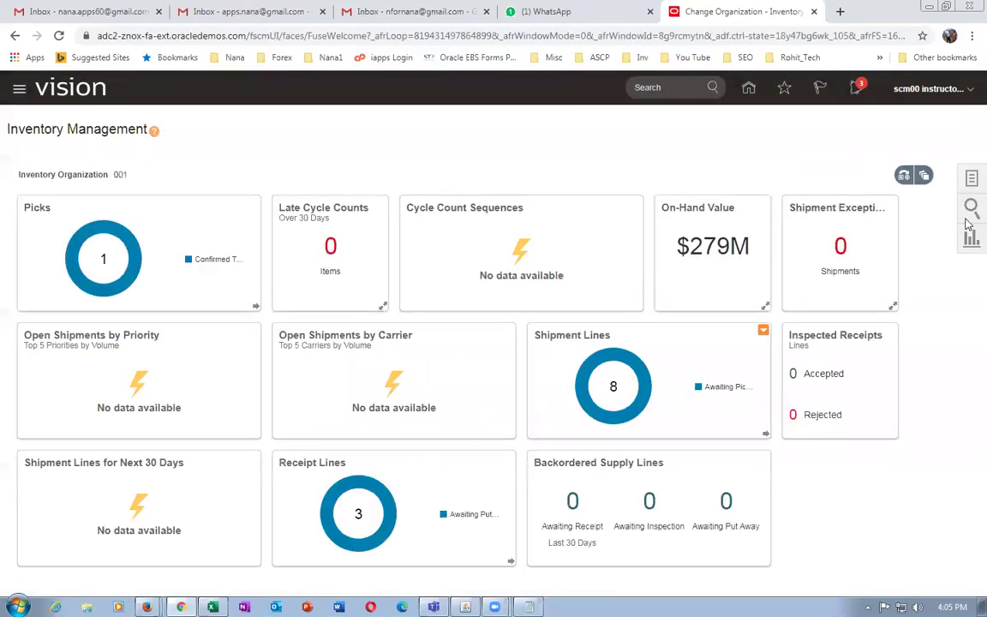
- Change the inventory organization to 002 (Atlanta) from the Manage Item Quantities page
{"action": "left_click", "coordinate": [970, 178]}
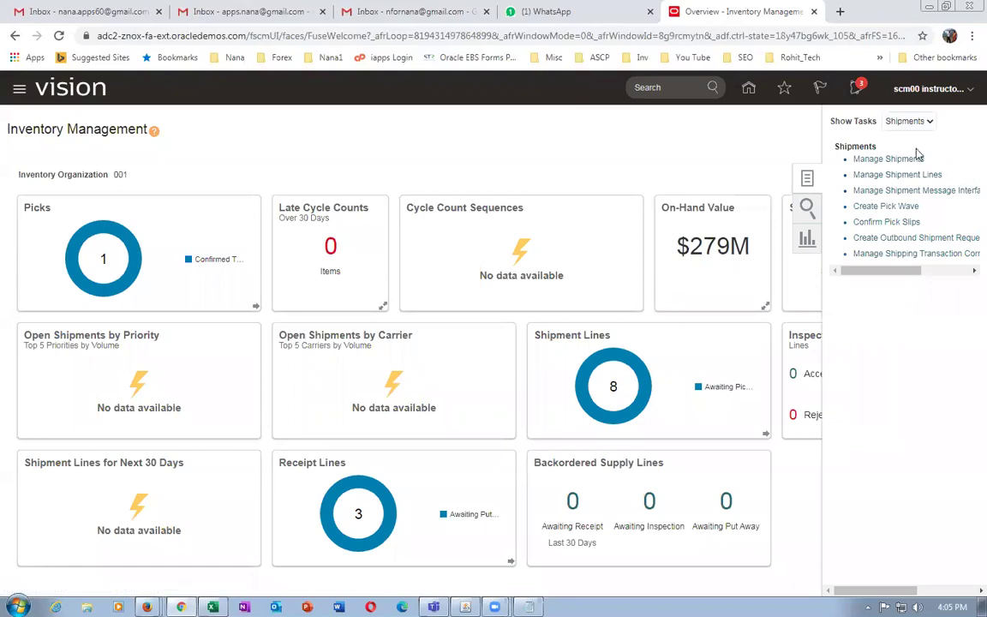
{"action": "left_click", "coordinate": [918, 122]}
{"action": "left_click", "coordinate": [910, 138]}
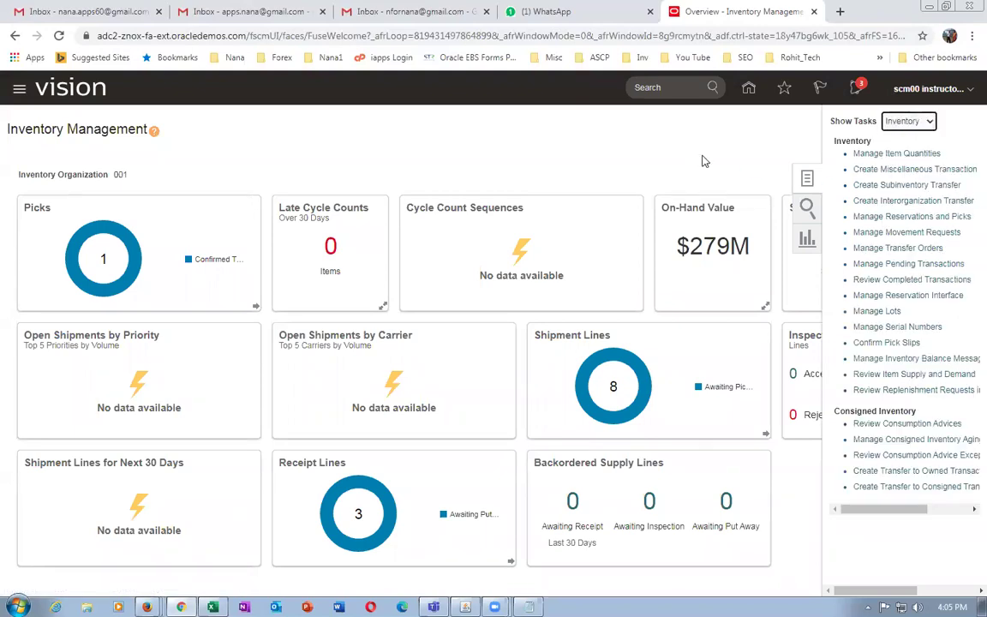
{"action": "left_click", "coordinate": [876, 156]}
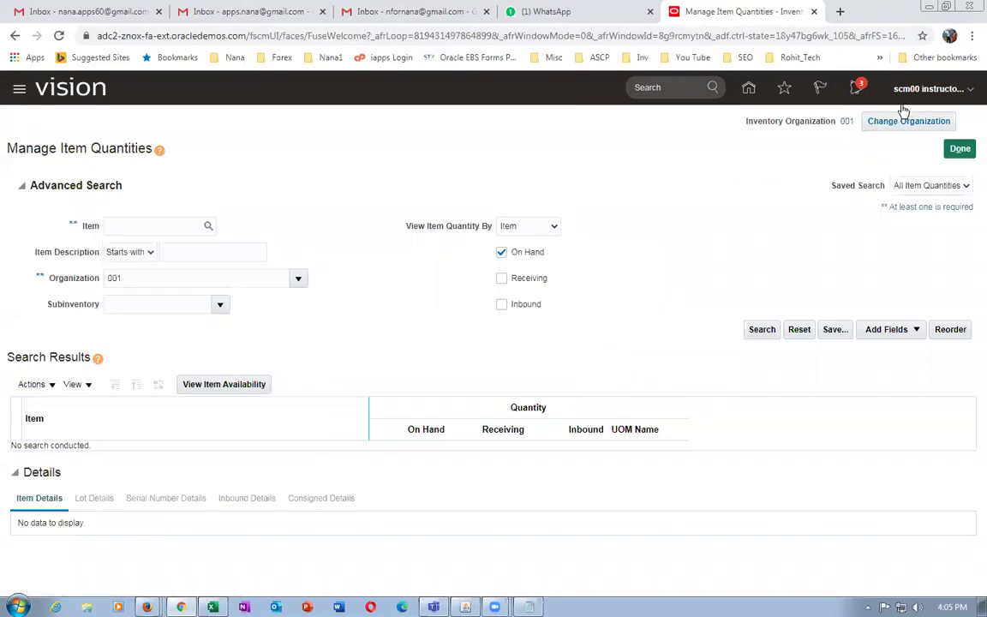
{"action": "left_click", "coordinate": [903, 124]}
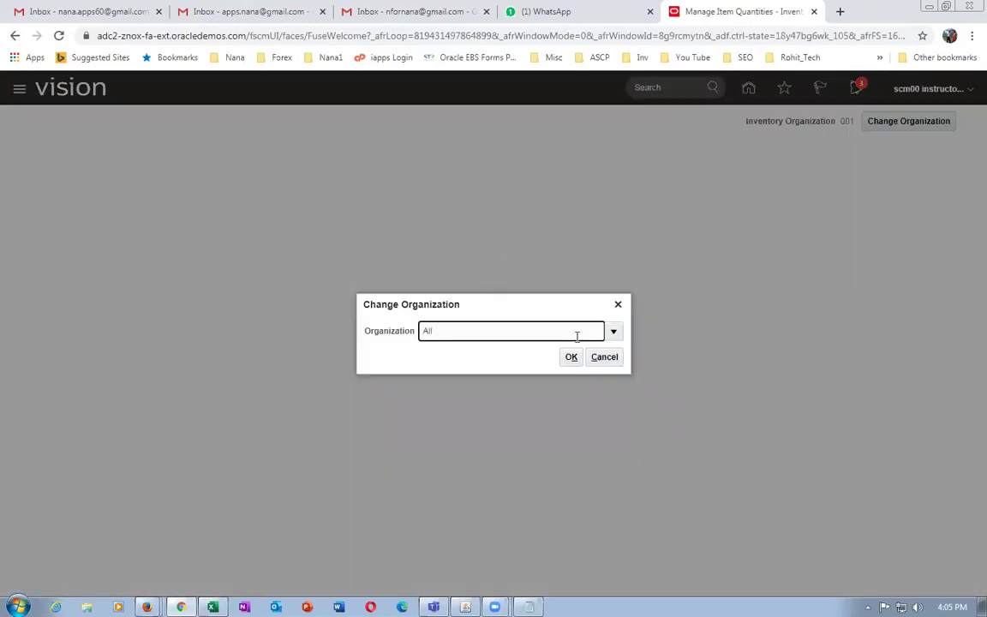
{"action": "left_click", "coordinate": [613, 332]}
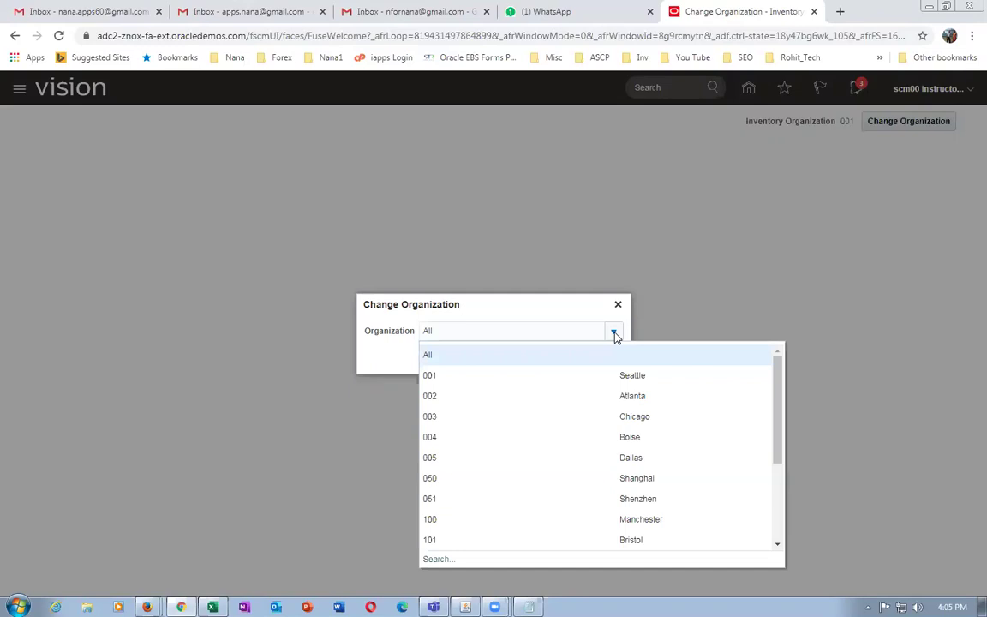
{"action": "left_click", "coordinate": [542, 397]}
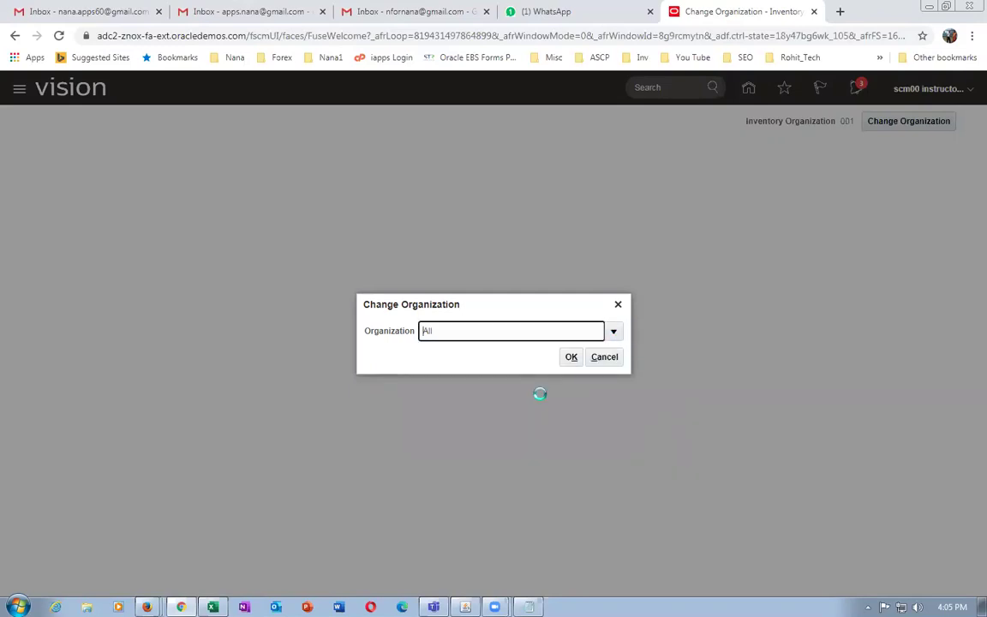
{"action": "left_click", "coordinate": [569, 357]}
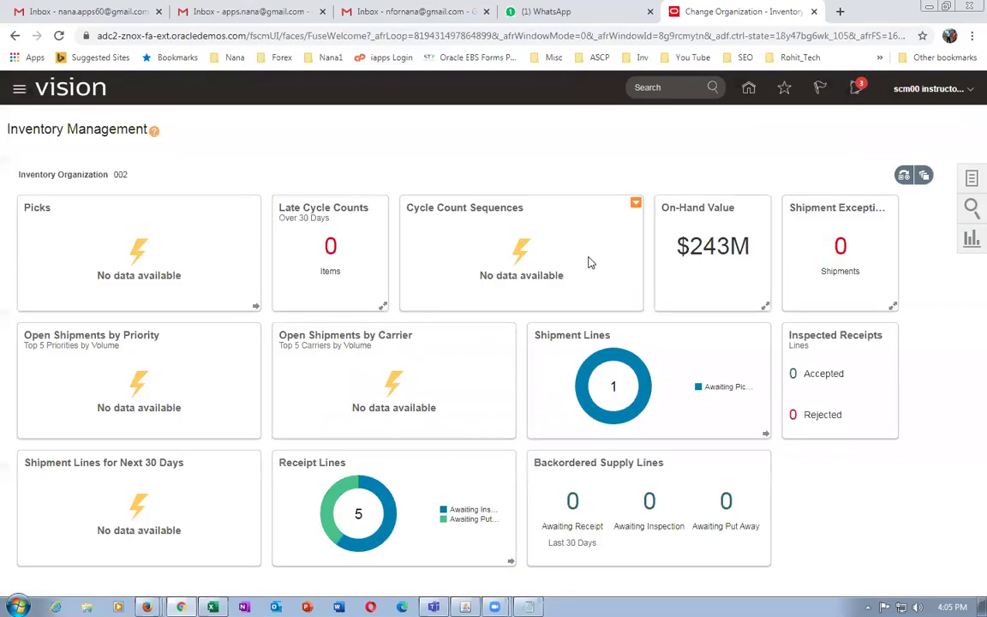
- Open the Manage Shipment Lines task for inventory organization 002
{"action": "left_click", "coordinate": [971, 178]}
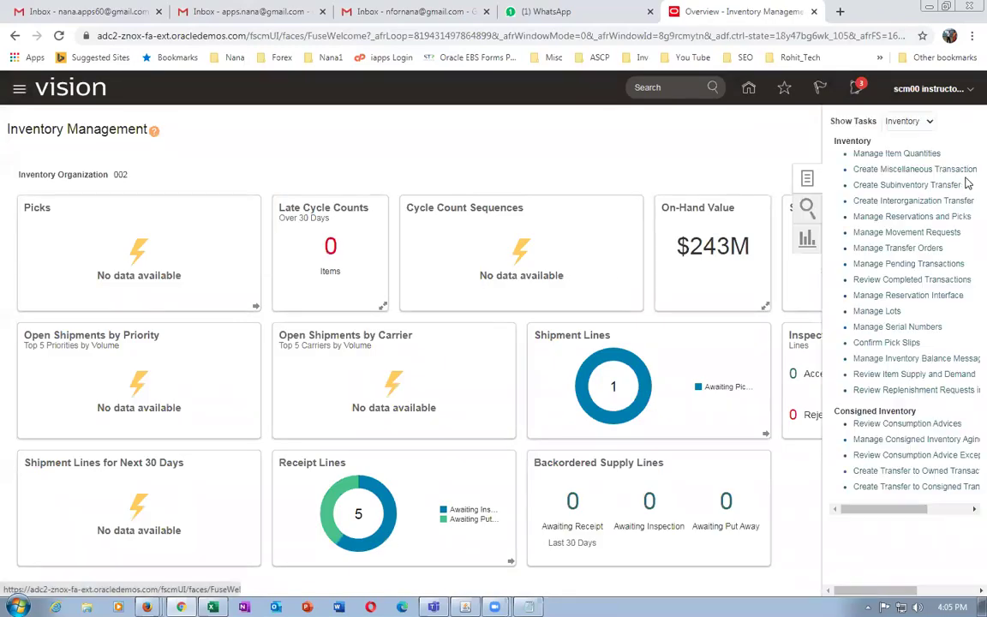
{"action": "left_click", "coordinate": [908, 121]}
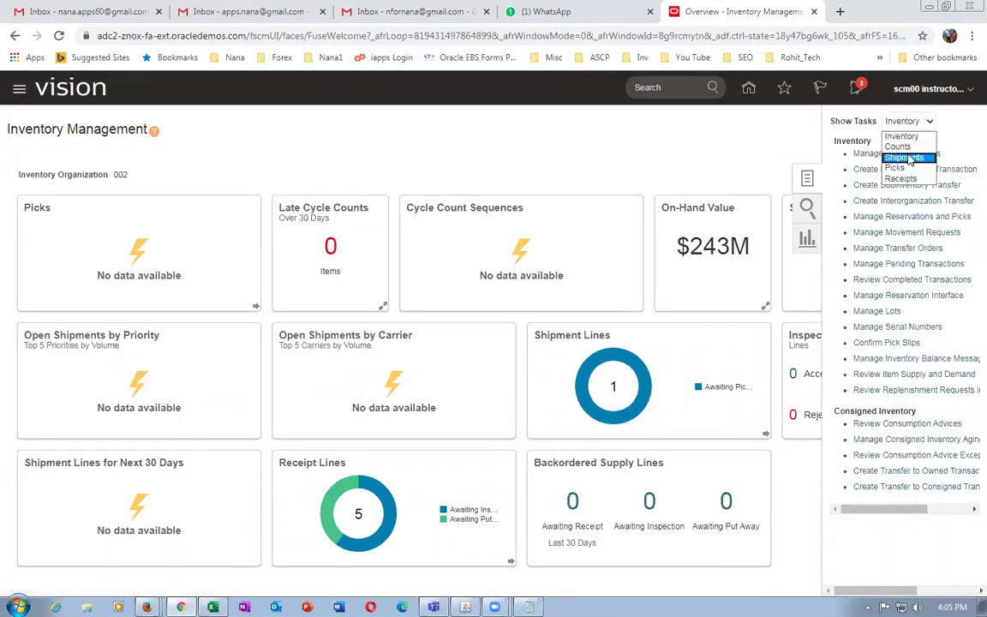
{"action": "left_click", "coordinate": [910, 160]}
{"action": "left_click", "coordinate": [891, 175]}
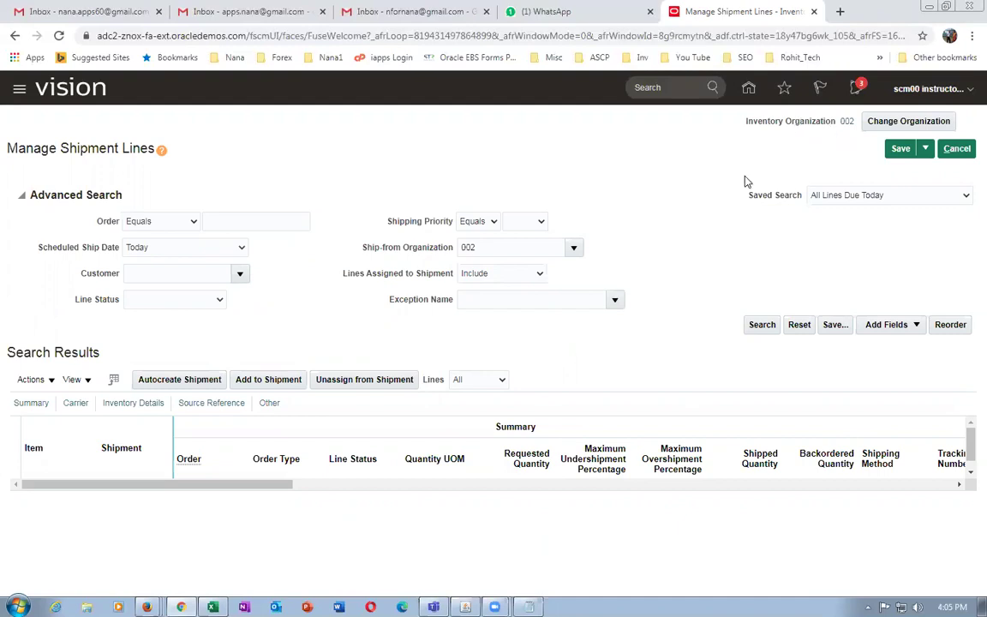
- Duplicate the application in a second browser page and open Manage Transfer Orders from Inventory Management there
{"action": "right_click", "coordinate": [720, 16]}
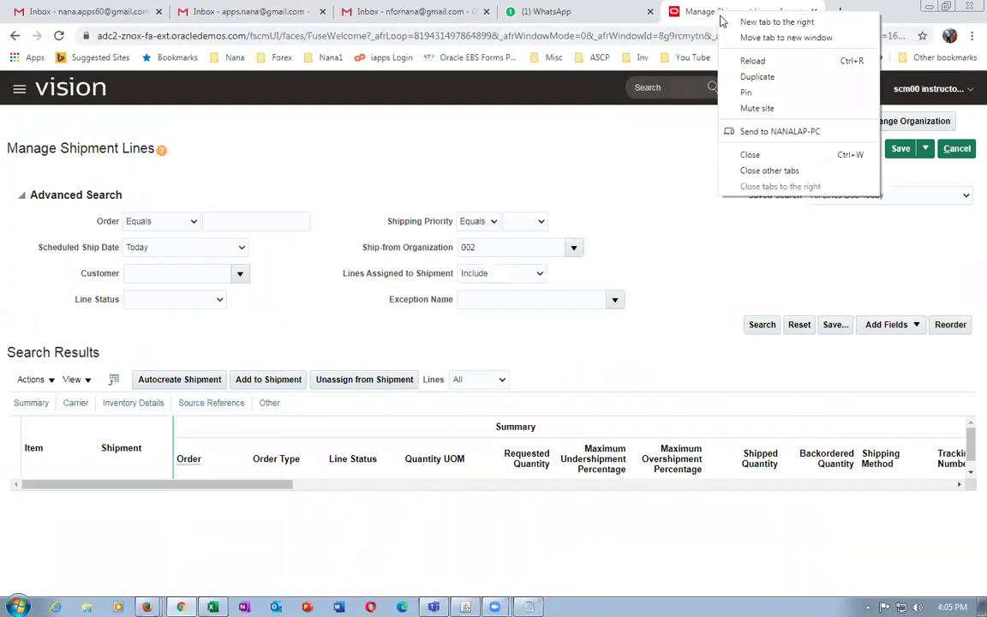
{"action": "left_click", "coordinate": [741, 77]}
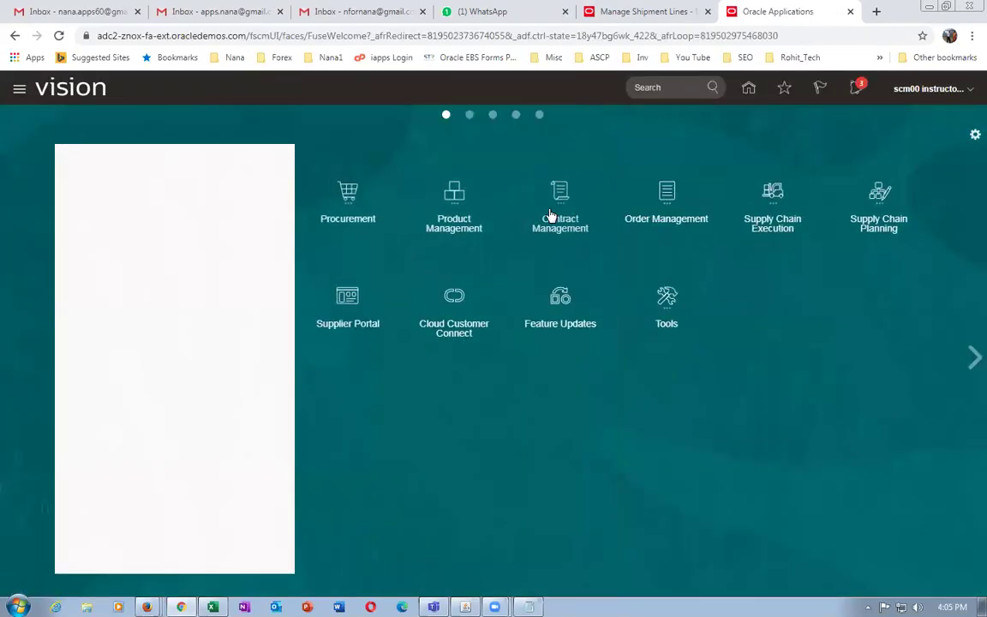
{"action": "left_click", "coordinate": [776, 197]}
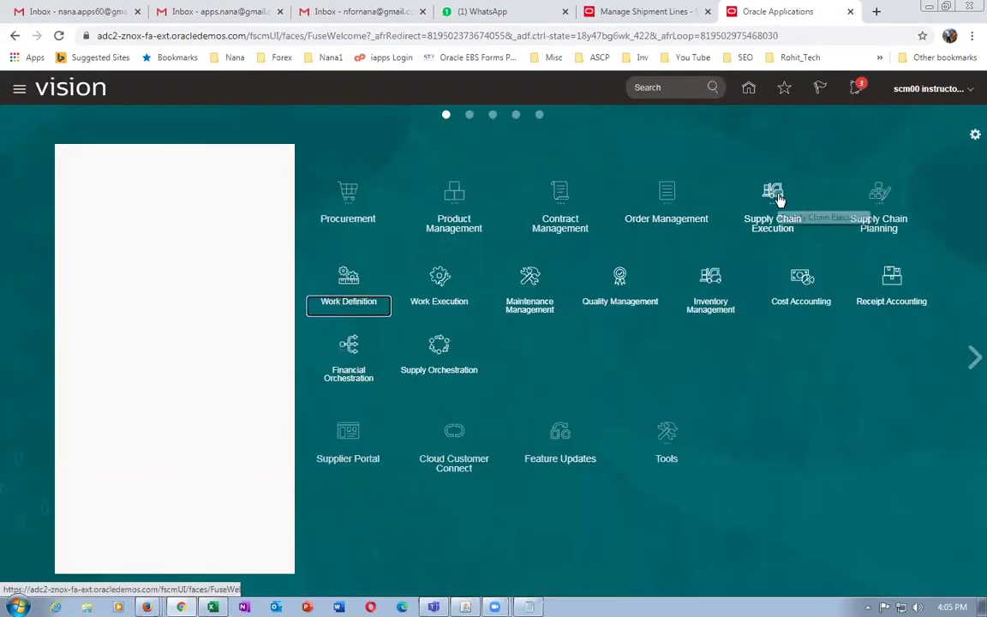
{"action": "left_click", "coordinate": [722, 285]}
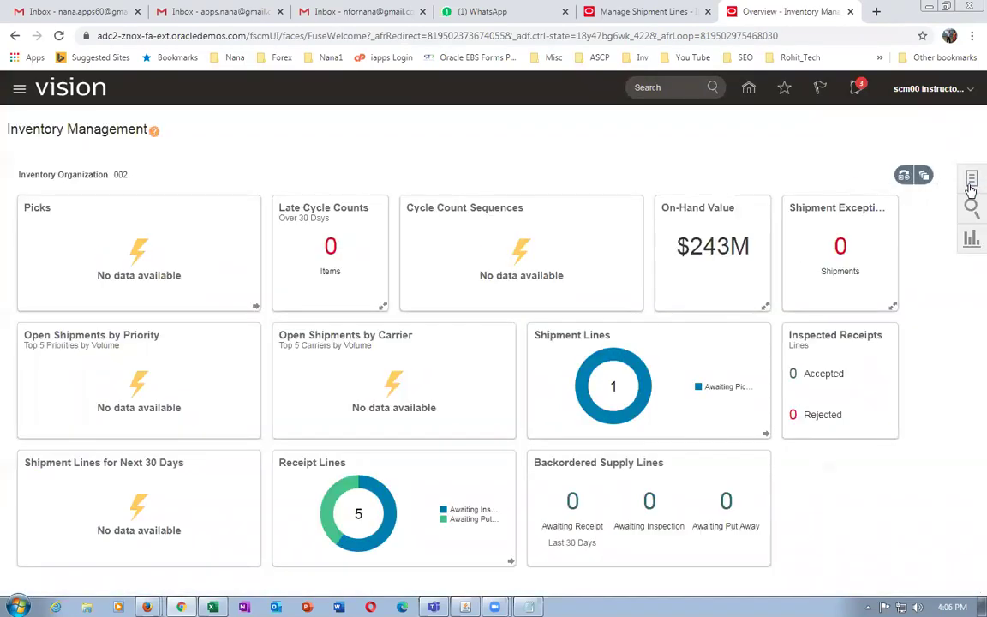
{"action": "left_click", "coordinate": [971, 180]}
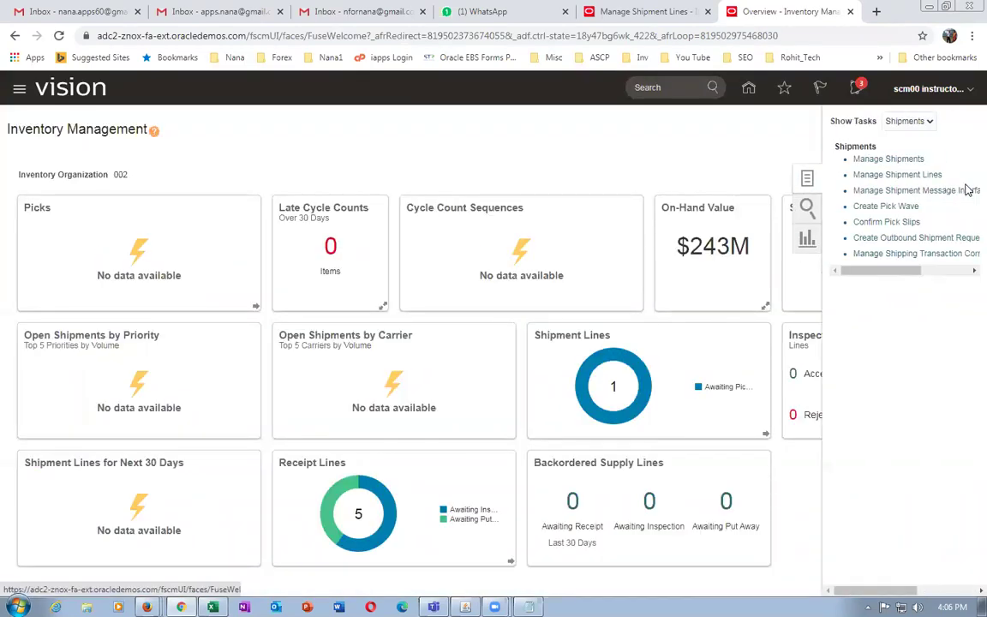
{"action": "left_click", "coordinate": [921, 120]}
{"action": "left_click", "coordinate": [909, 134]}
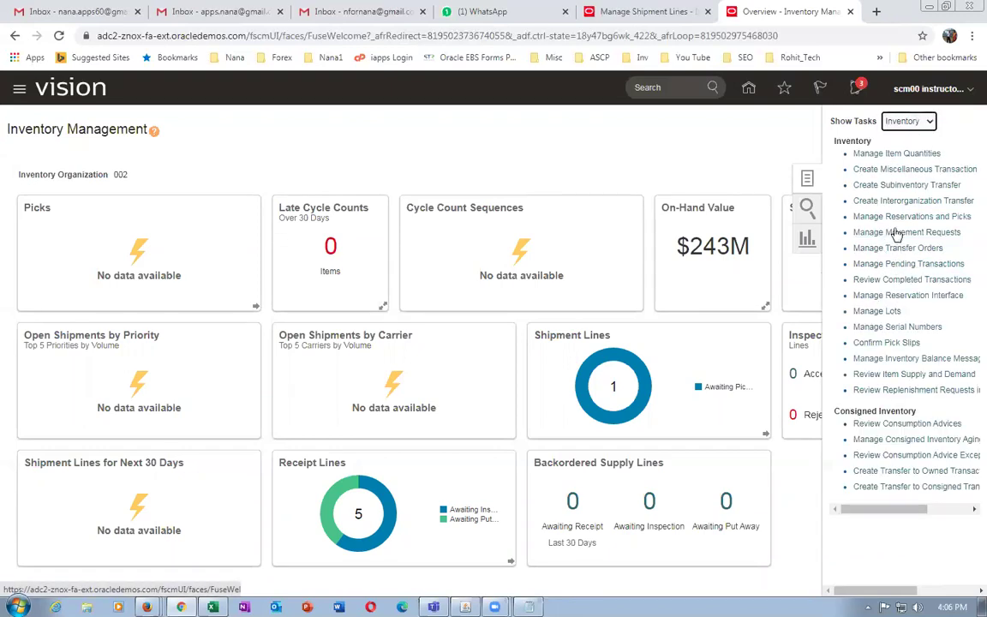
{"action": "left_click", "coordinate": [898, 248]}
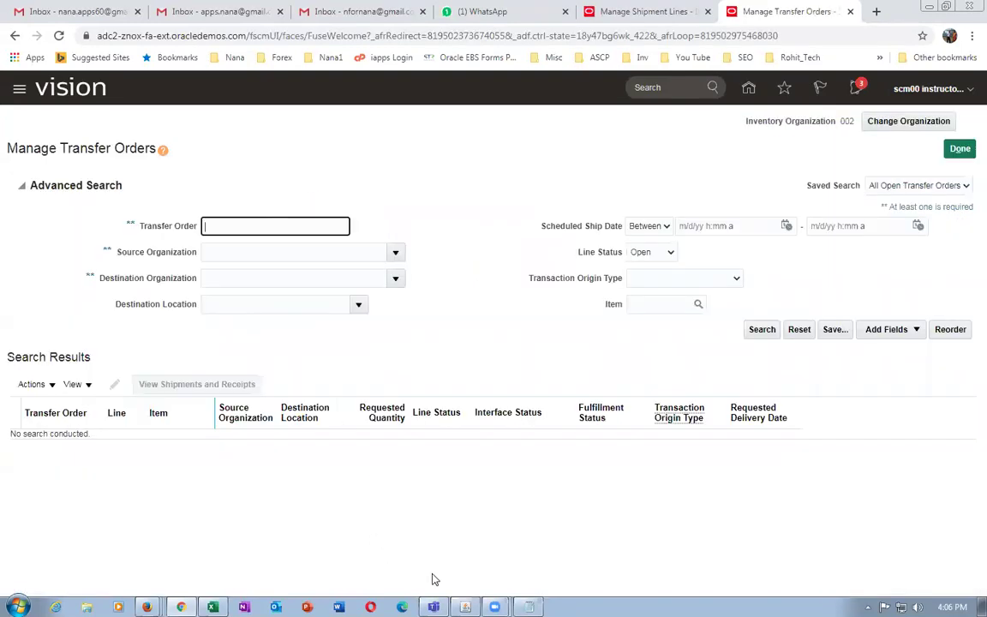
- Search for the transfer order by the TO number noted in Notepad and view its shipments and receipts
{"action": "left_click", "coordinate": [529, 606]}
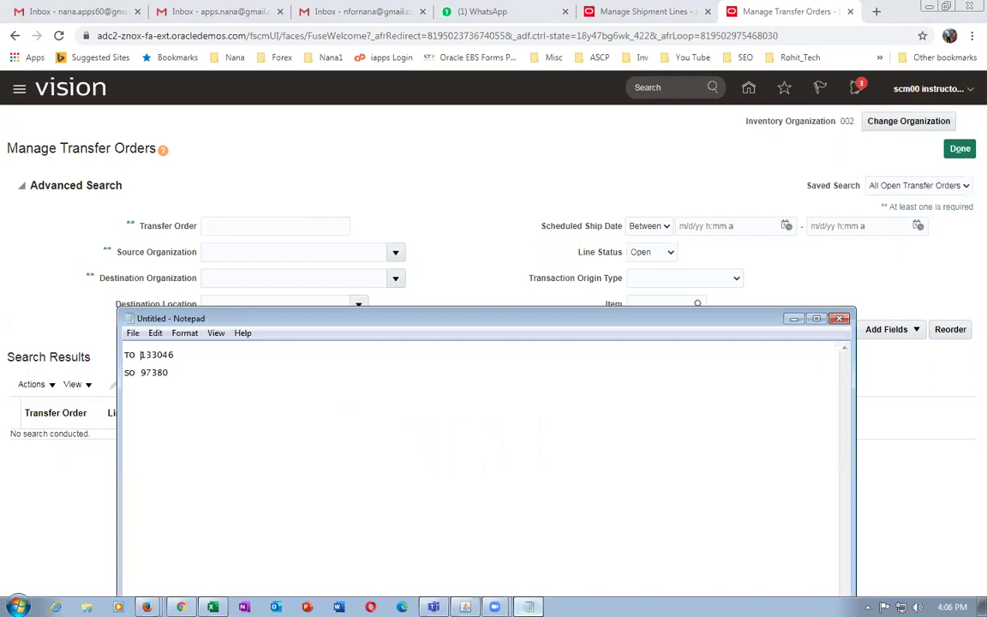
{"action": "left_click", "coordinate": [214, 225]}
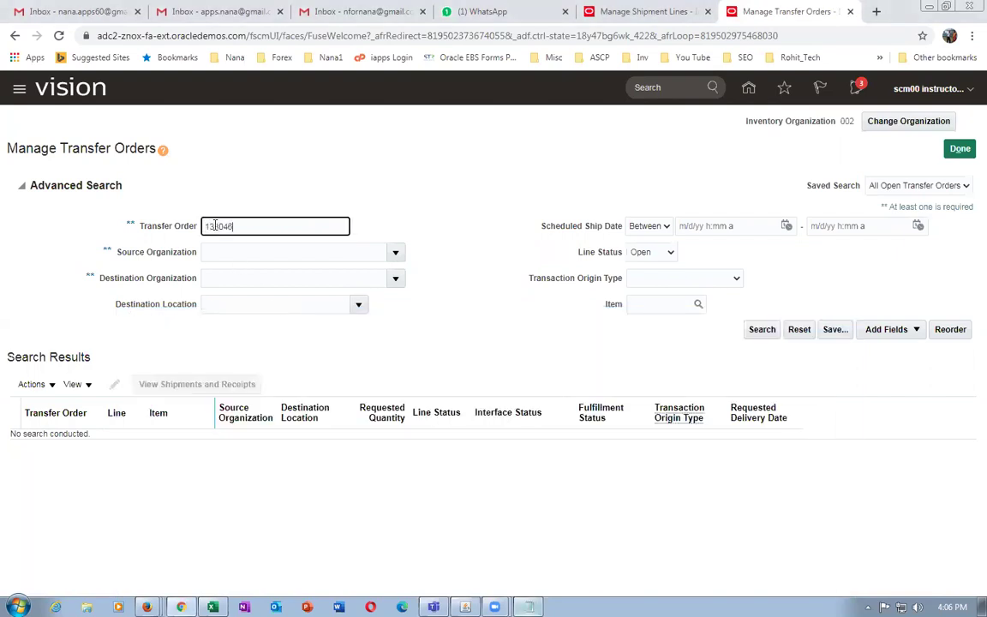
{"action": "left_click", "coordinate": [761, 329]}
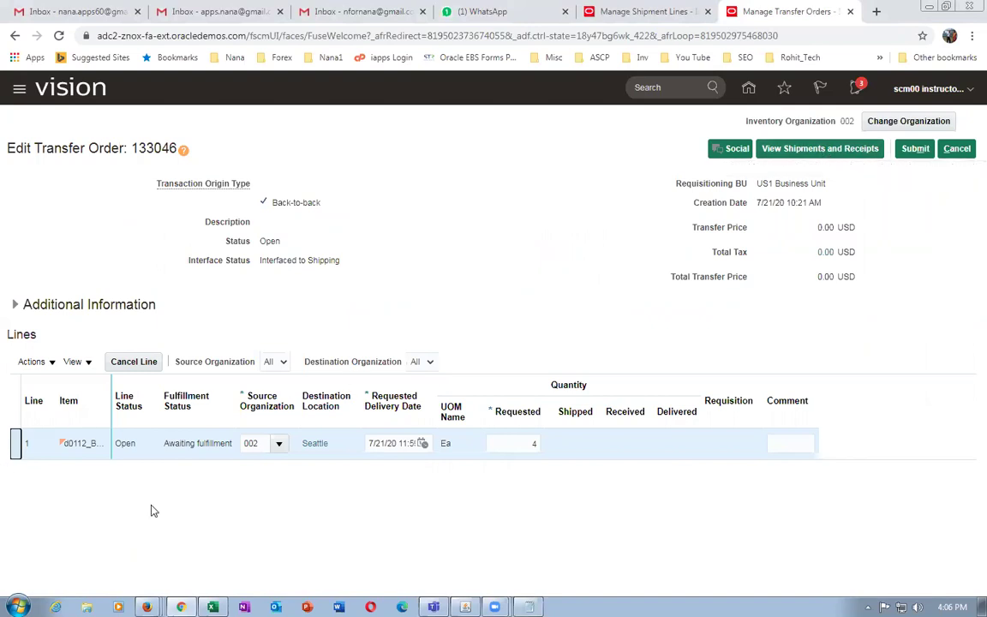
{"action": "left_click", "coordinate": [808, 151]}
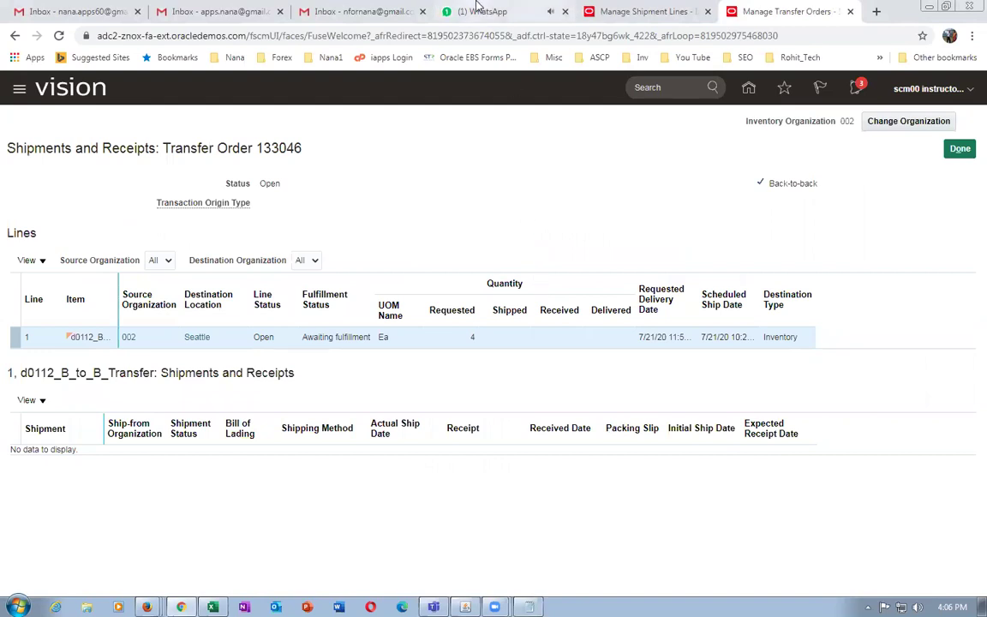
{"action": "left_click", "coordinate": [474, 11]}
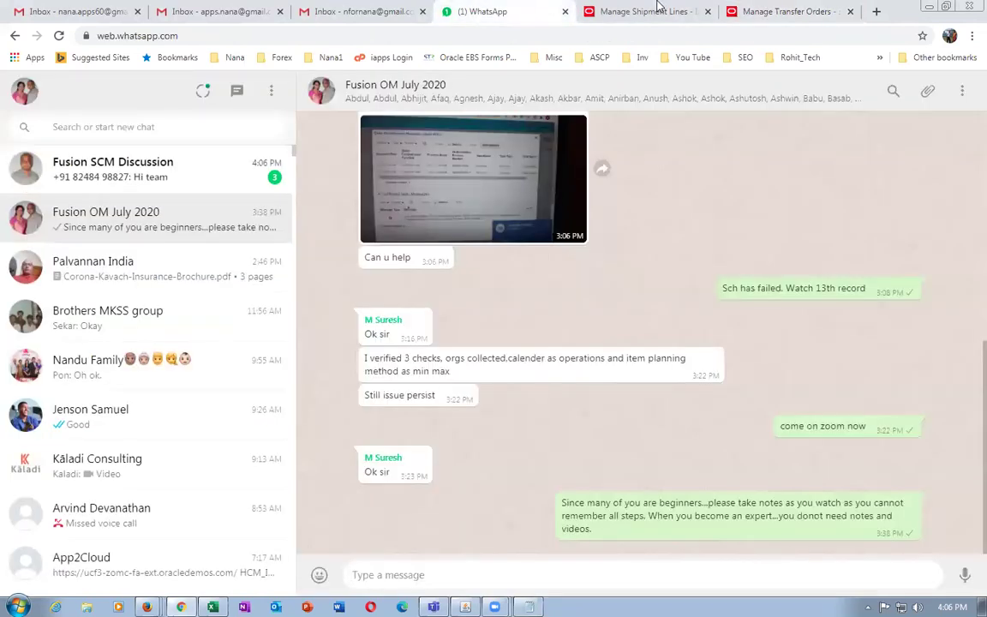
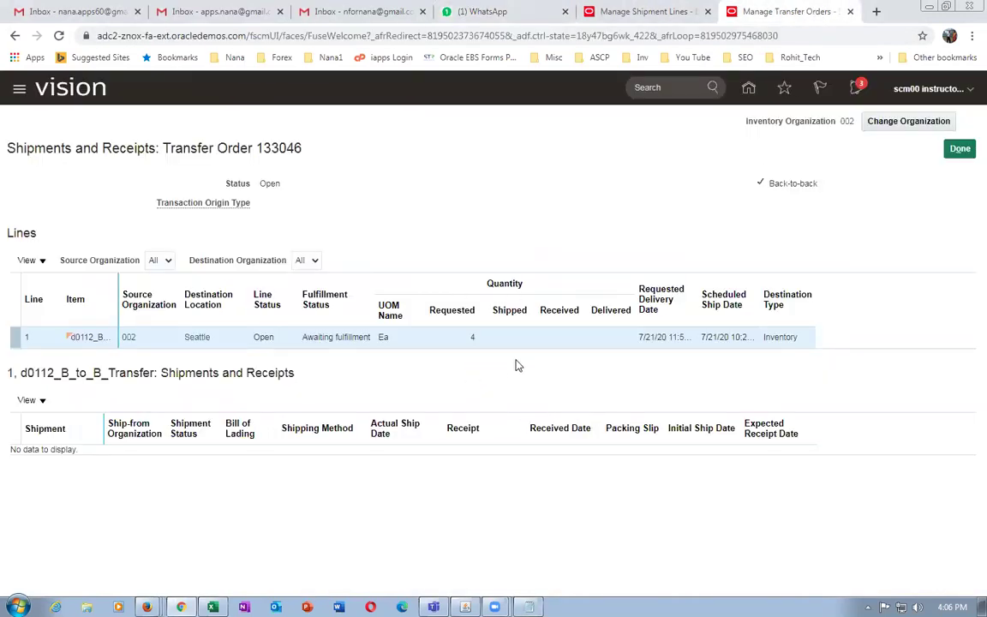
- Search the shipment lines by the transfer order number with Scheduled Ship Date set to Before, opening the d0112_B_to_B_Transfer line
{"action": "left_click", "coordinate": [607, 10]}
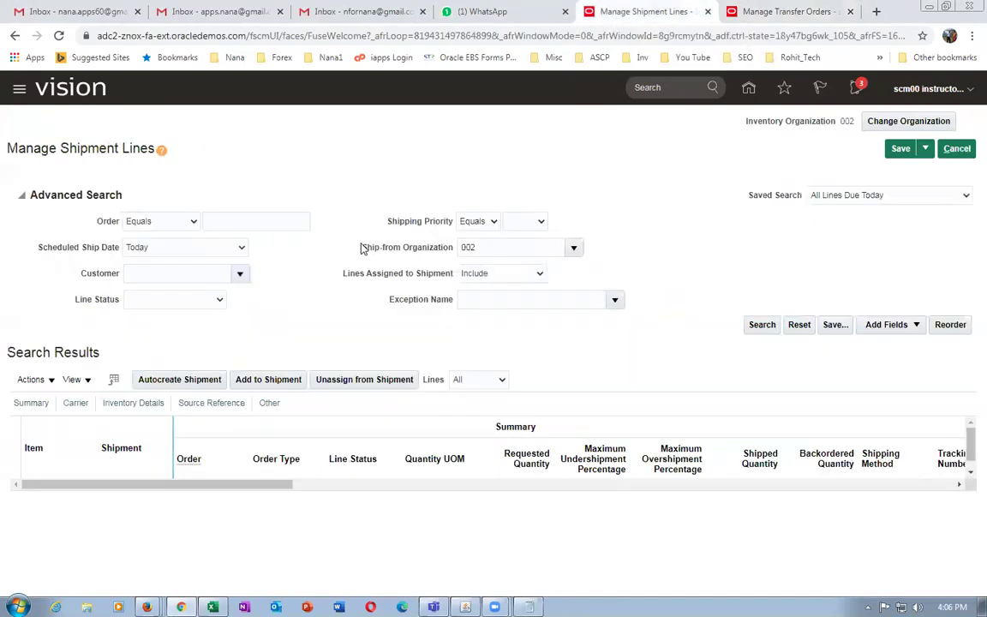
{"action": "left_click", "coordinate": [217, 223]}
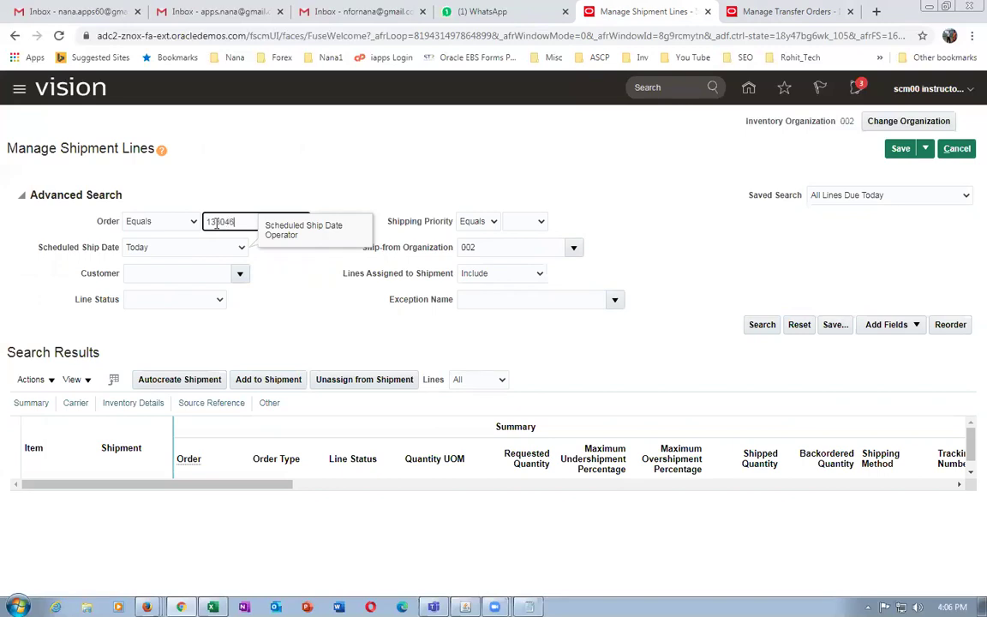
{"action": "key", "text": "Tab"}
{"action": "left_click", "coordinate": [128, 248]}
{"action": "left_click", "coordinate": [142, 267]}
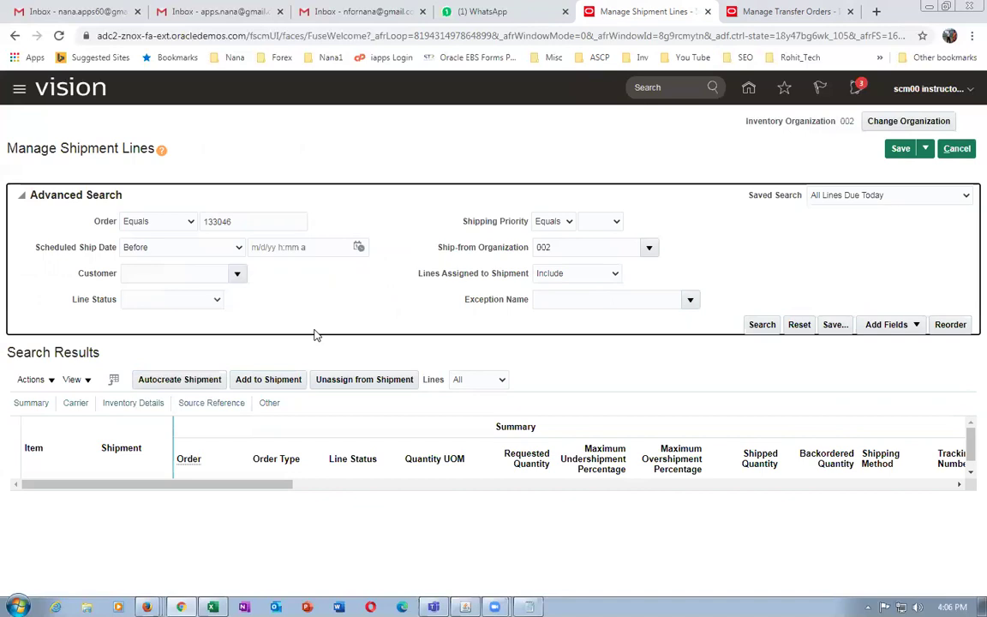
{"action": "left_click", "coordinate": [761, 324]}
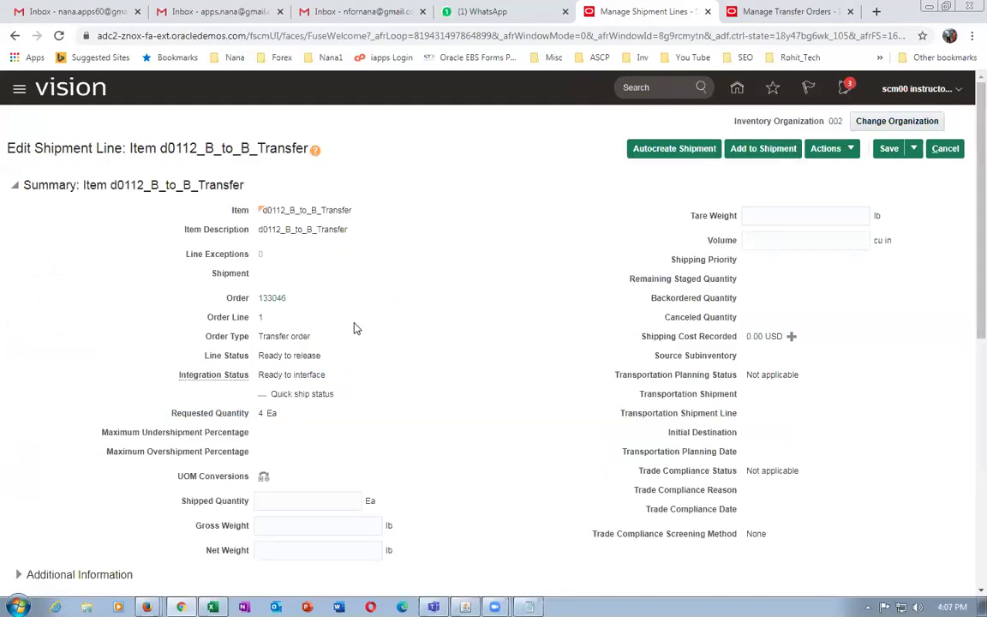
- Pick release the d0112_B_to_B_Transfer shipment line, then save and close it
{"action": "left_click", "coordinate": [826, 148]}
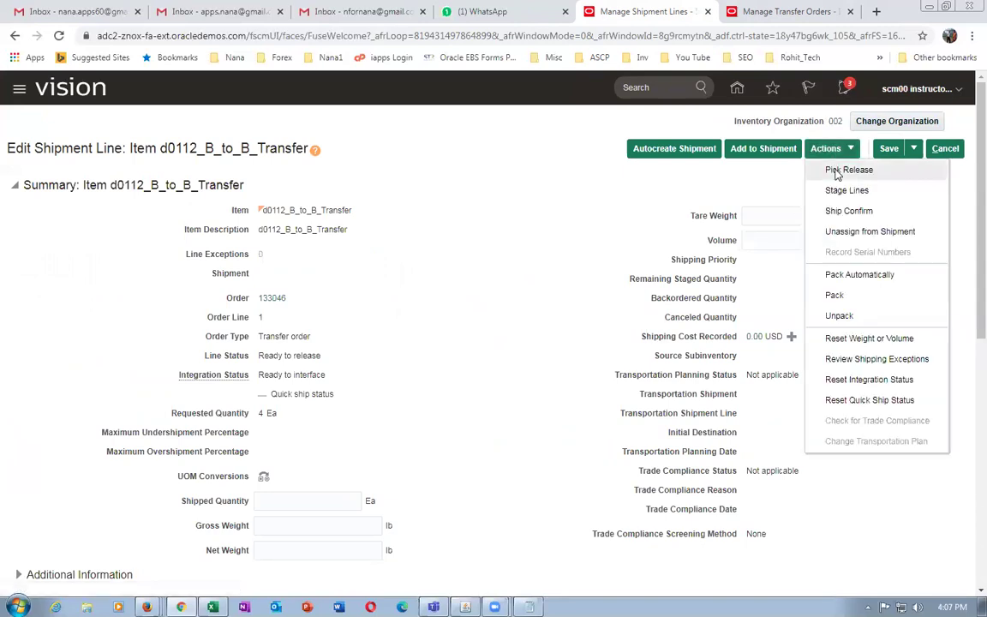
{"action": "left_click", "coordinate": [836, 170]}
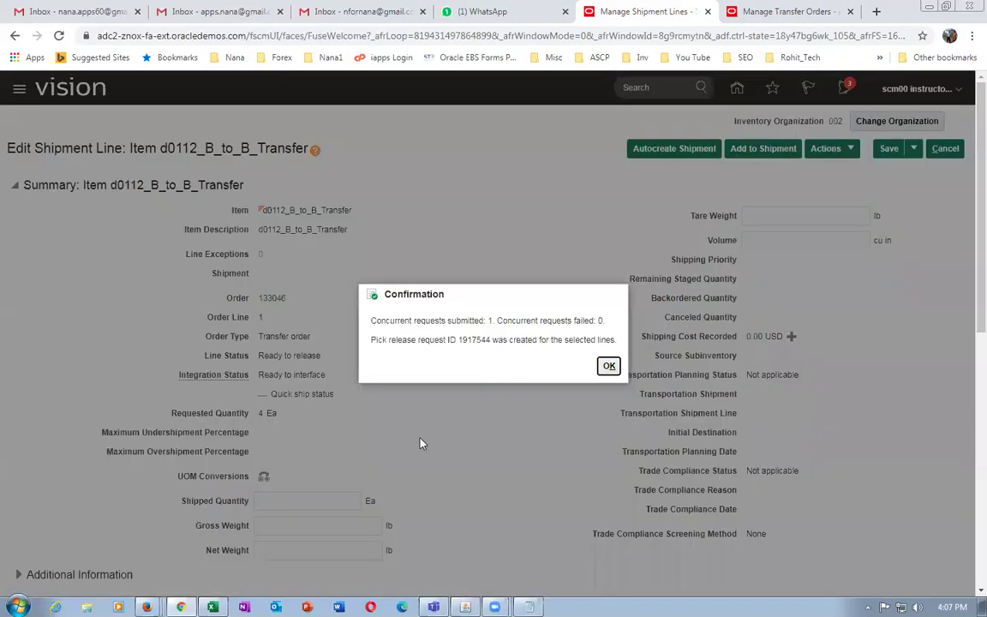
{"action": "left_click", "coordinate": [609, 366]}
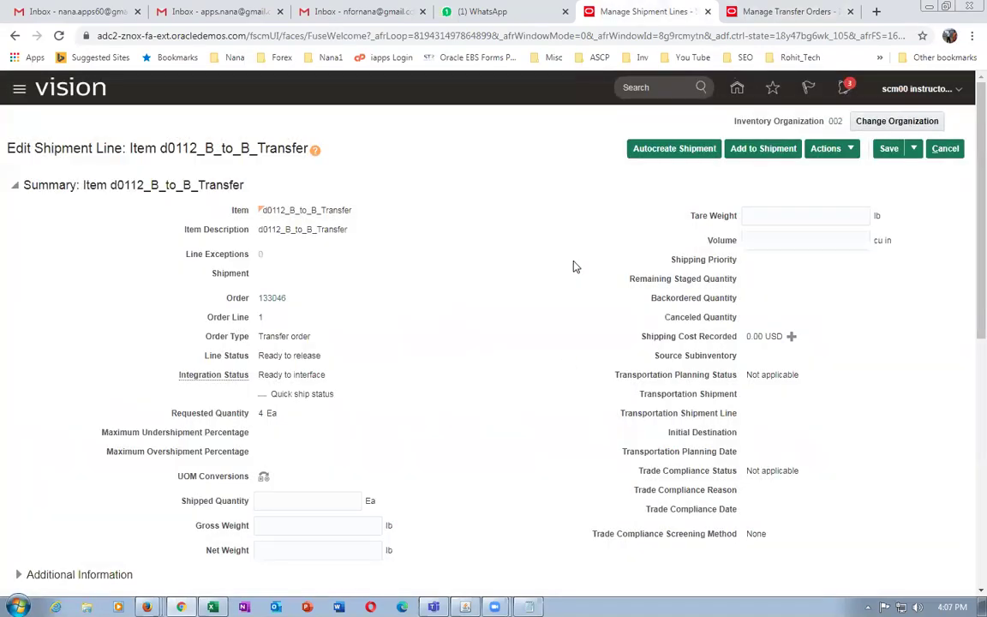
{"action": "left_click", "coordinate": [913, 148]}
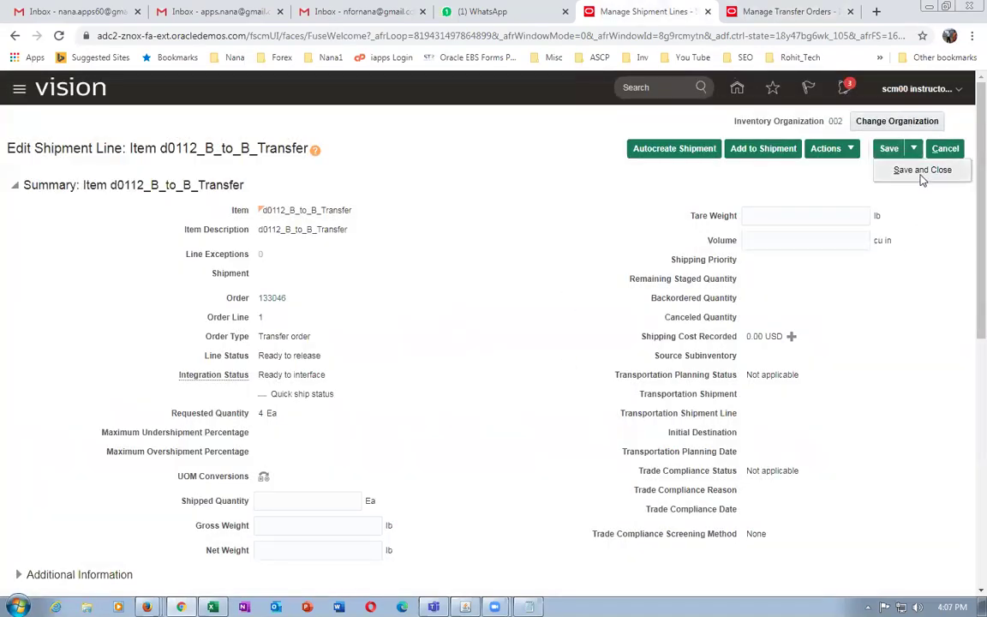
{"action": "left_click", "coordinate": [922, 171]}
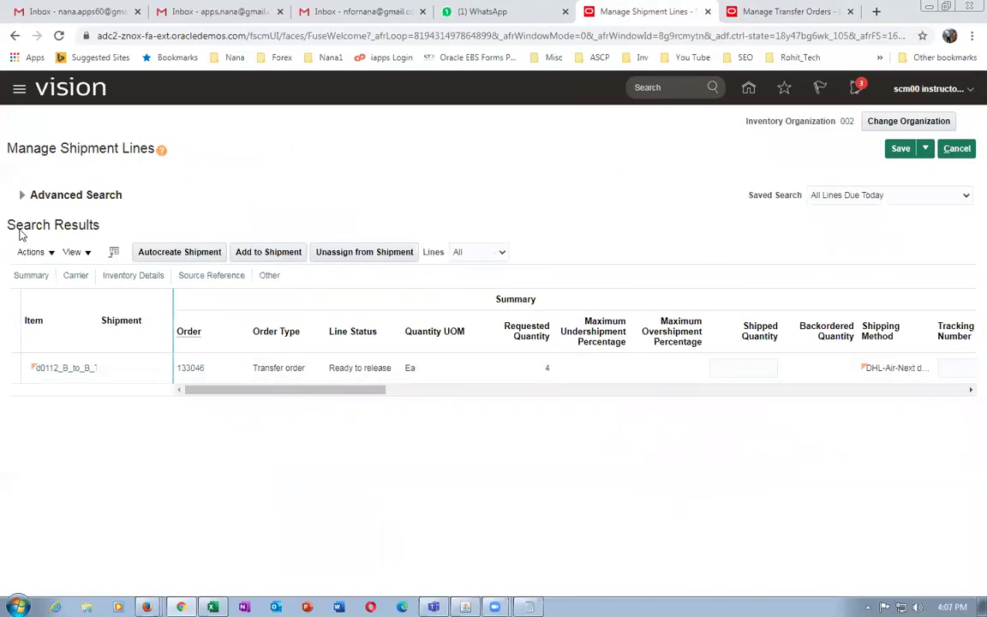
- Rerun the shipment line search to check the released line's status and shipment, then save and close the line
{"action": "left_click", "coordinate": [24, 197]}
{"action": "left_click", "coordinate": [771, 326]}
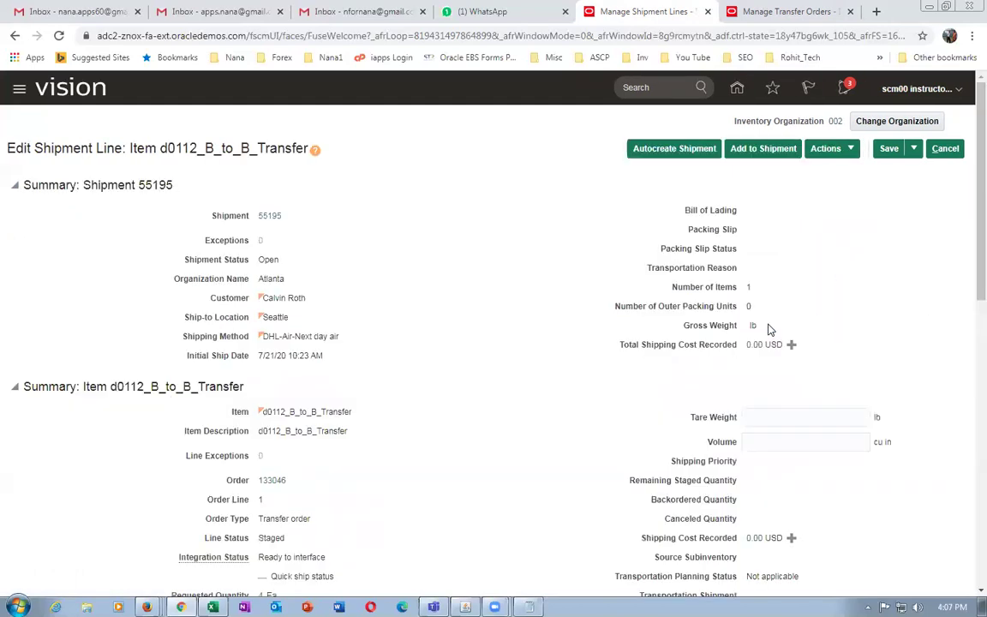
{"action": "left_click", "coordinate": [913, 149]}
{"action": "left_click", "coordinate": [912, 170]}
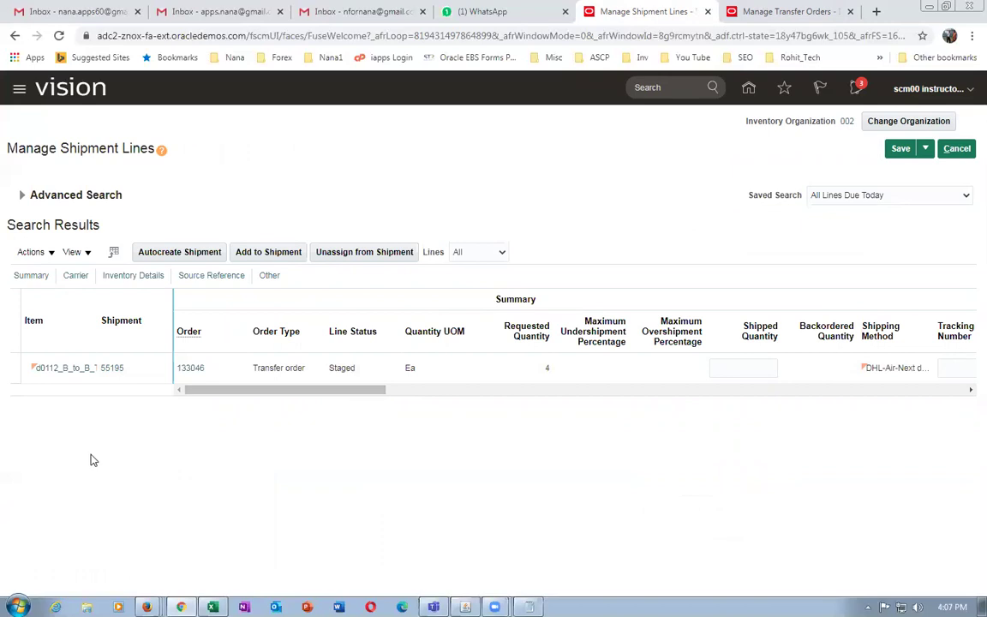
- Open the shipment assigned to the d0112_B_to_B_Transfer line and ship confirm it, accepting the missing weight and volume warnings
{"action": "left_click", "coordinate": [761, 13]}
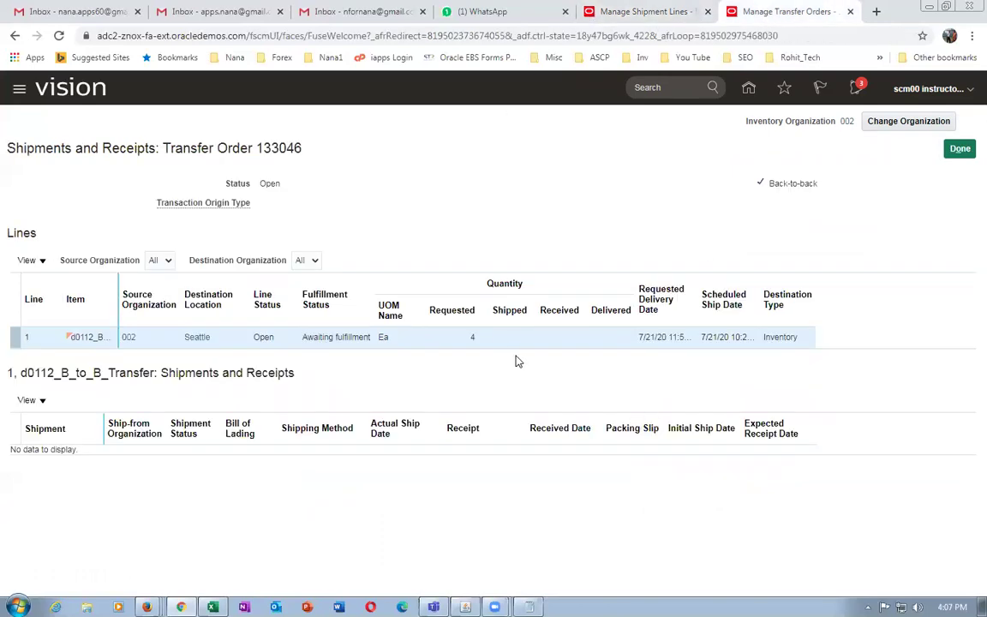
{"action": "left_click", "coordinate": [644, 14]}
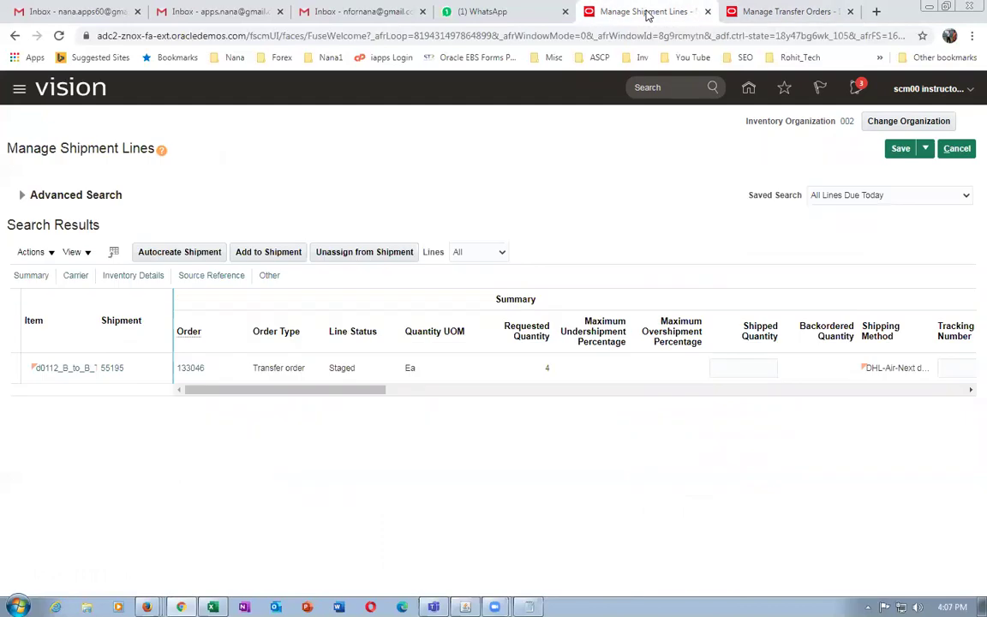
{"action": "left_click", "coordinate": [110, 373]}
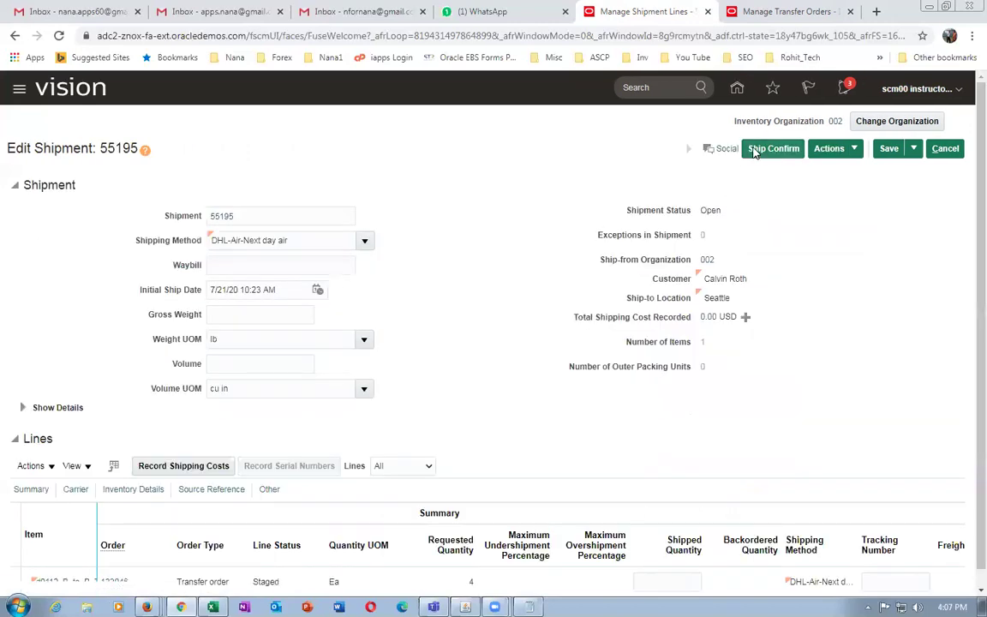
{"action": "left_click", "coordinate": [772, 149]}
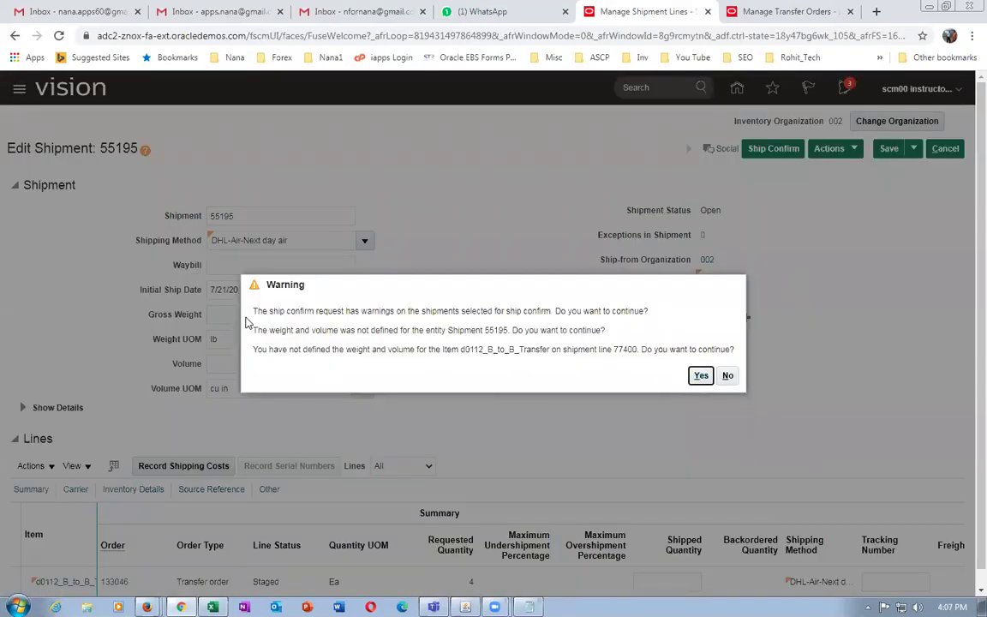
{"action": "left_click_drag", "start_coordinate": [317, 329], "coordinate": [370, 329]}
{"action": "left_click_drag", "start_coordinate": [303, 349], "coordinate": [403, 360]}
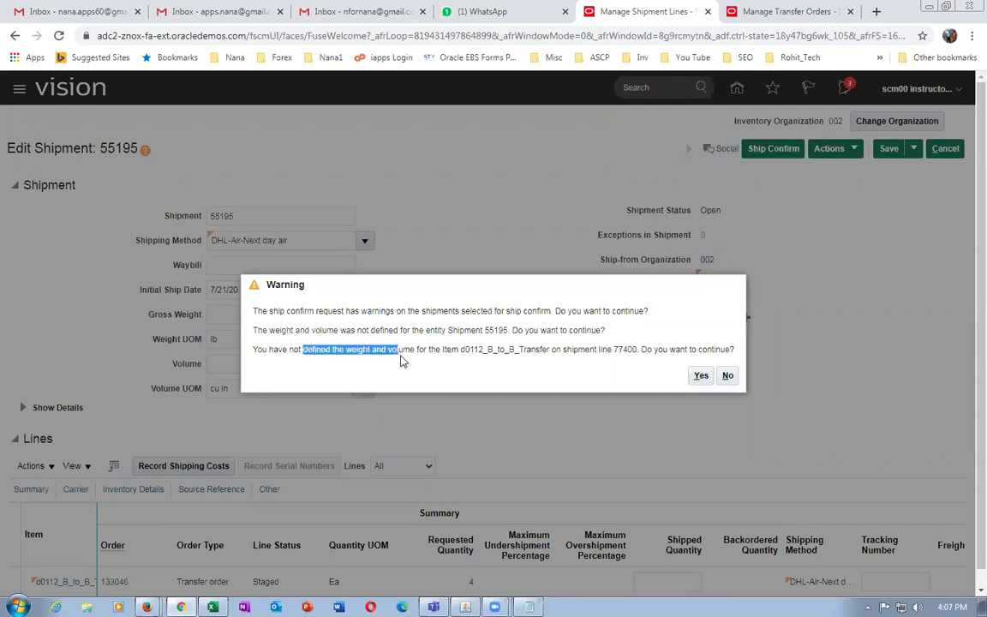
{"action": "left_click", "coordinate": [325, 312]}
{"action": "left_click", "coordinate": [700, 379]}
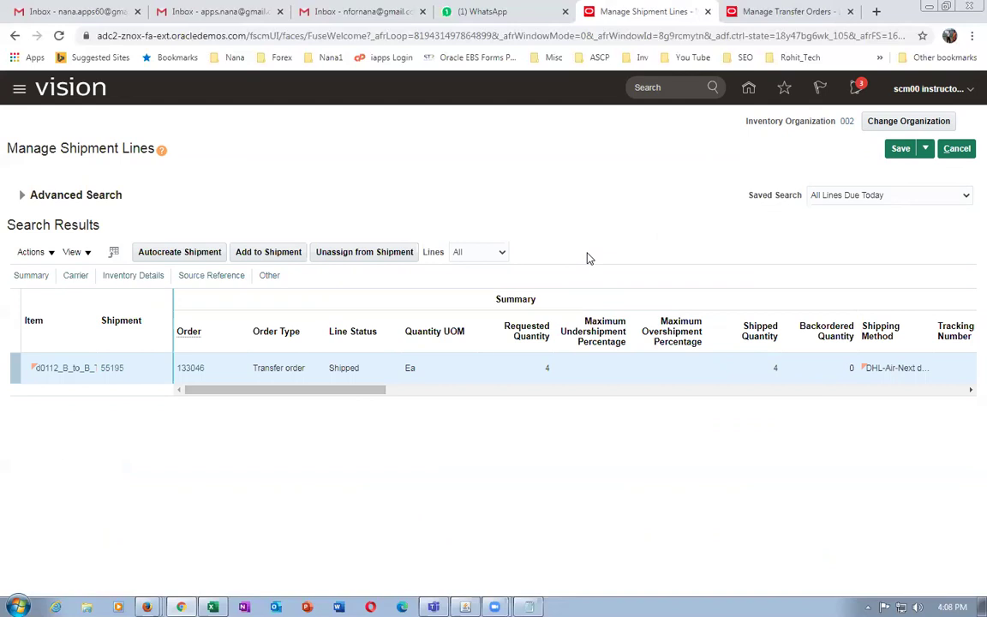
- Reopen the transfer order's shipments and receipts to check the updated line, shipment status and ship-from organization
{"action": "left_click", "coordinate": [793, 15]}
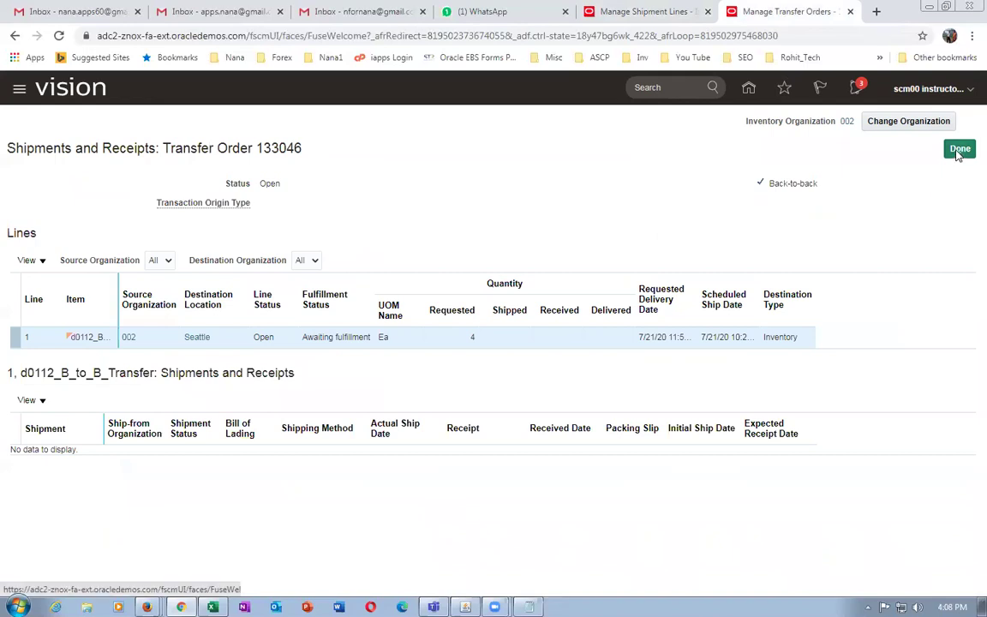
{"action": "left_click", "coordinate": [958, 150]}
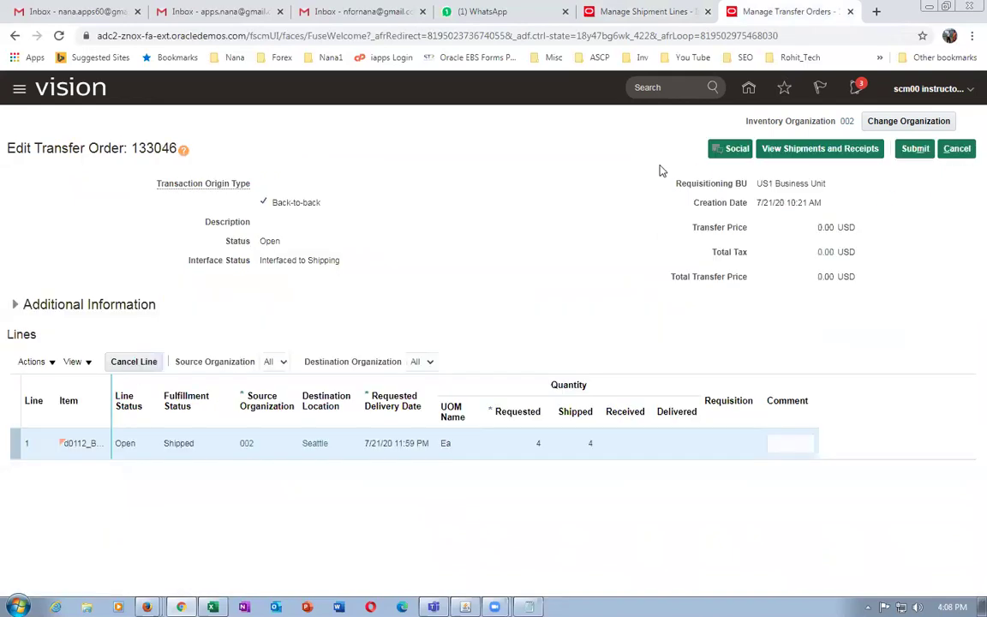
{"action": "left_click", "coordinate": [809, 152]}
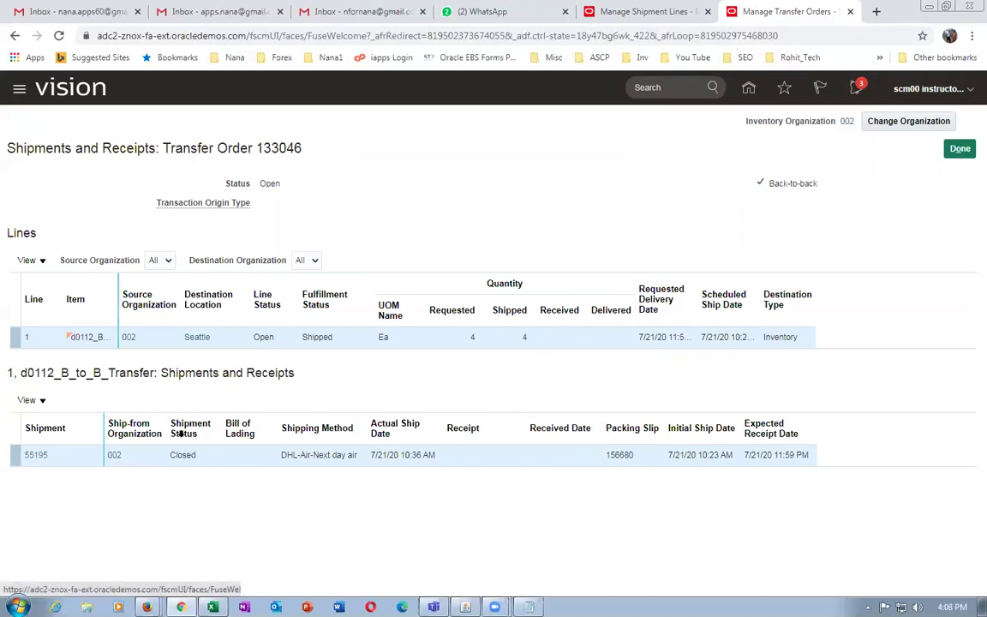
{"action": "mouse_move", "coordinate": [118, 459]}
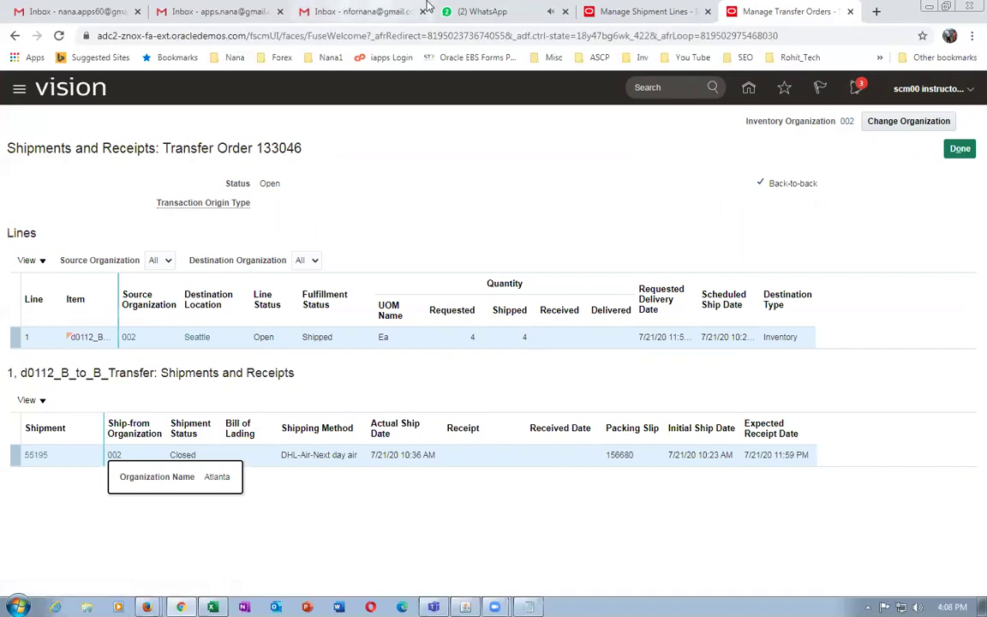
- Close the WhatsApp page and return to the transfer order's shipments and receipts
{"action": "left_click", "coordinate": [495, 12]}
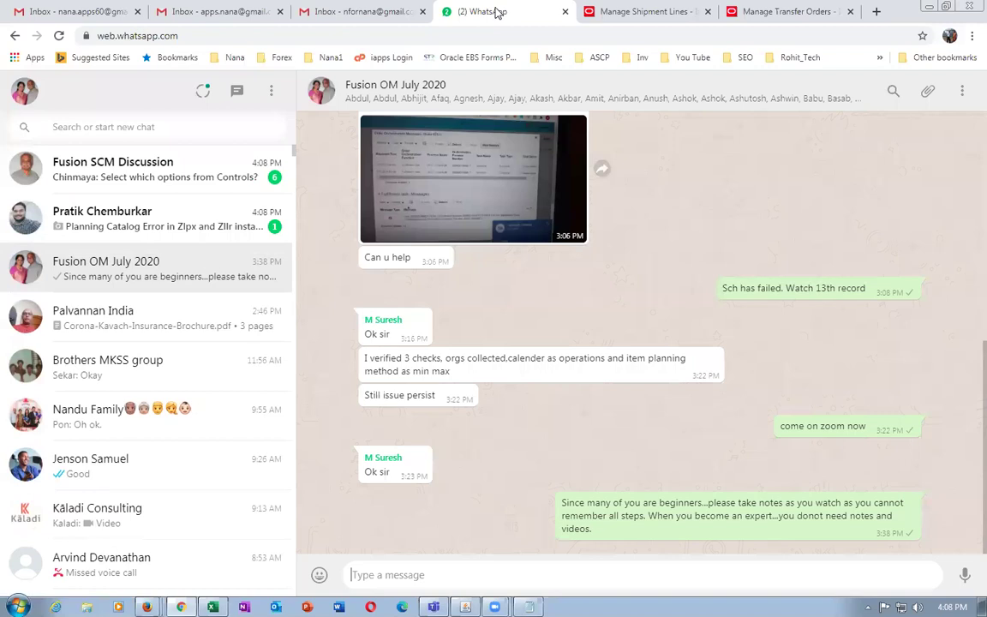
{"action": "key", "text": "ctrl+Tab"}
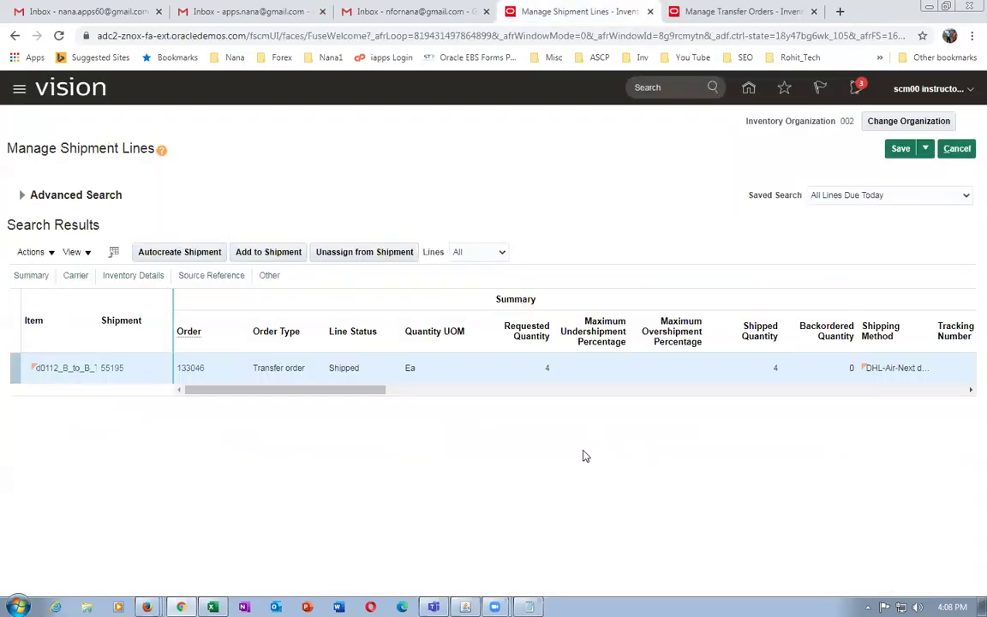
{"action": "left_click", "coordinate": [679, 17]}
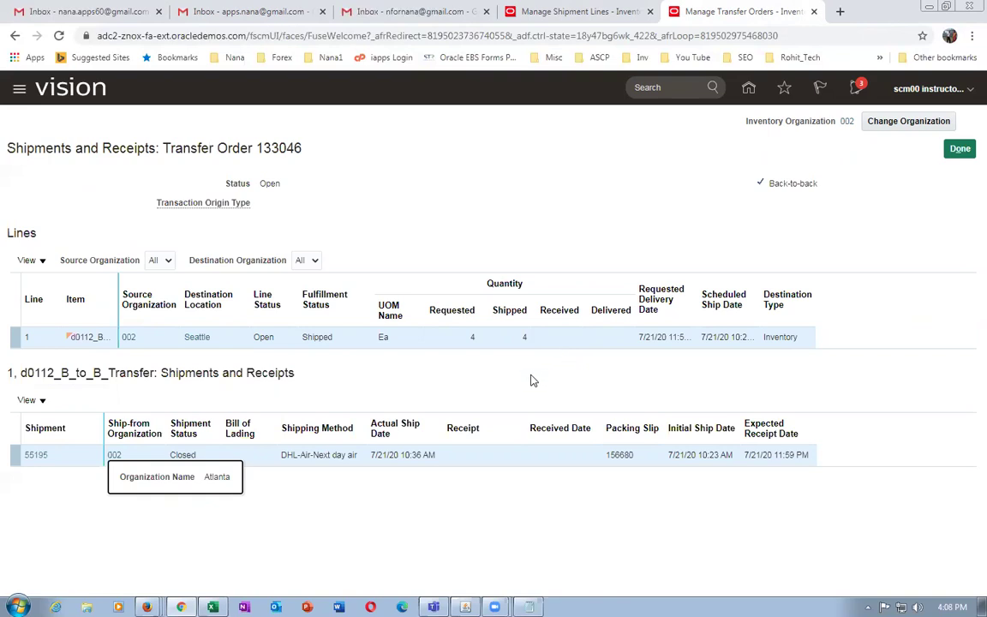
- Duplicate the transfer orders page and open Manage Item Quantities from Inventory Management under Supply Chain Execution in the copy
{"action": "right_click", "coordinate": [728, 10]}
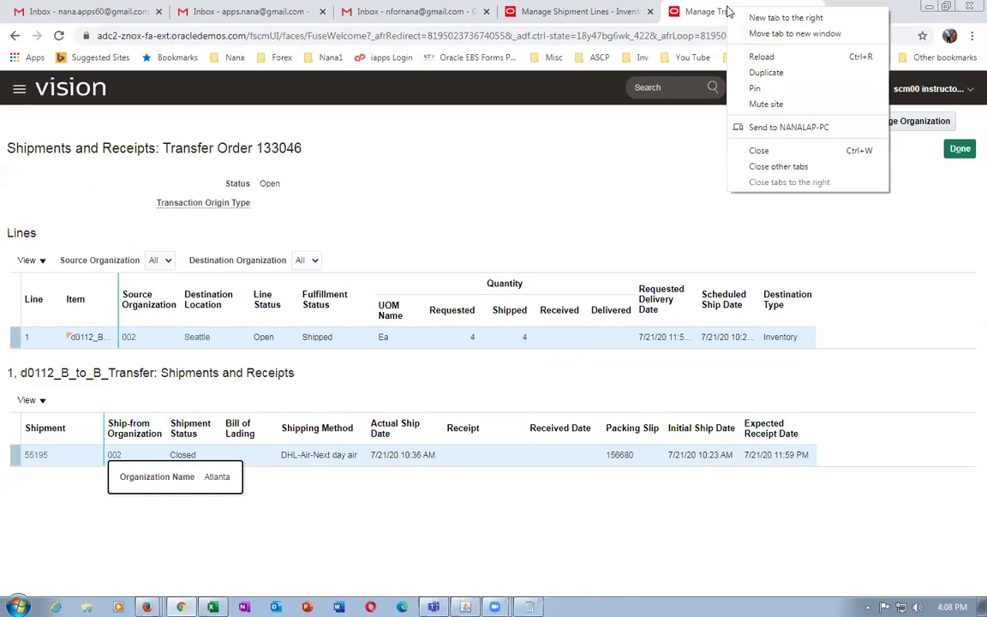
{"action": "left_click", "coordinate": [765, 73]}
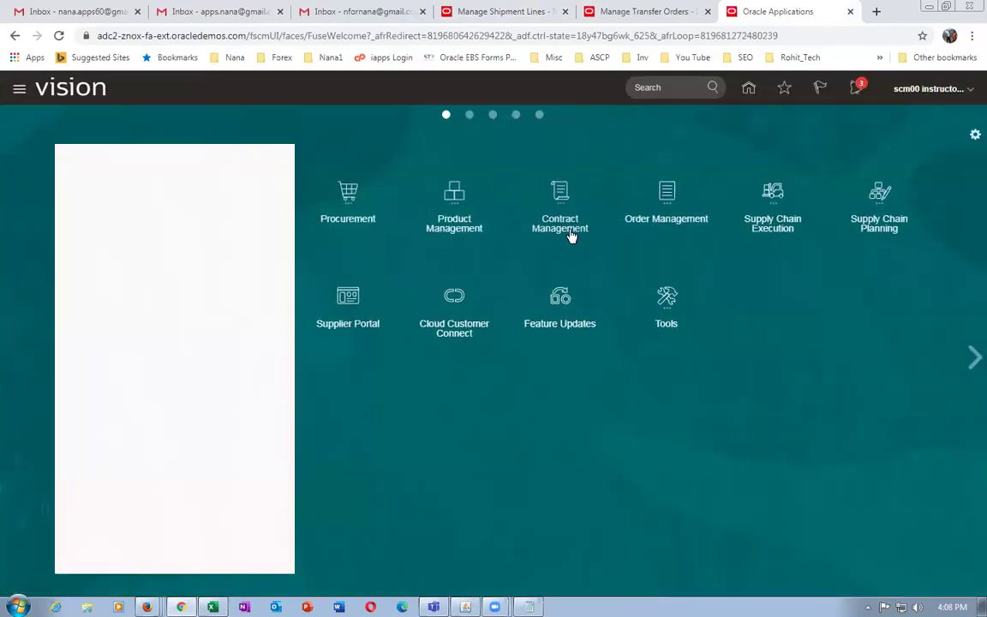
{"action": "left_click", "coordinate": [774, 190]}
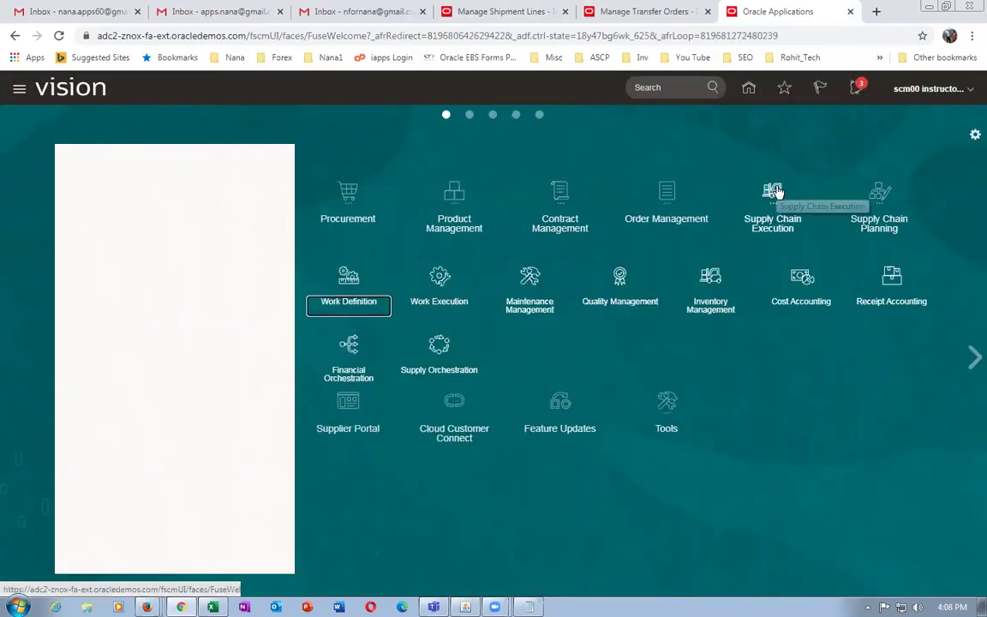
{"action": "left_click", "coordinate": [709, 289]}
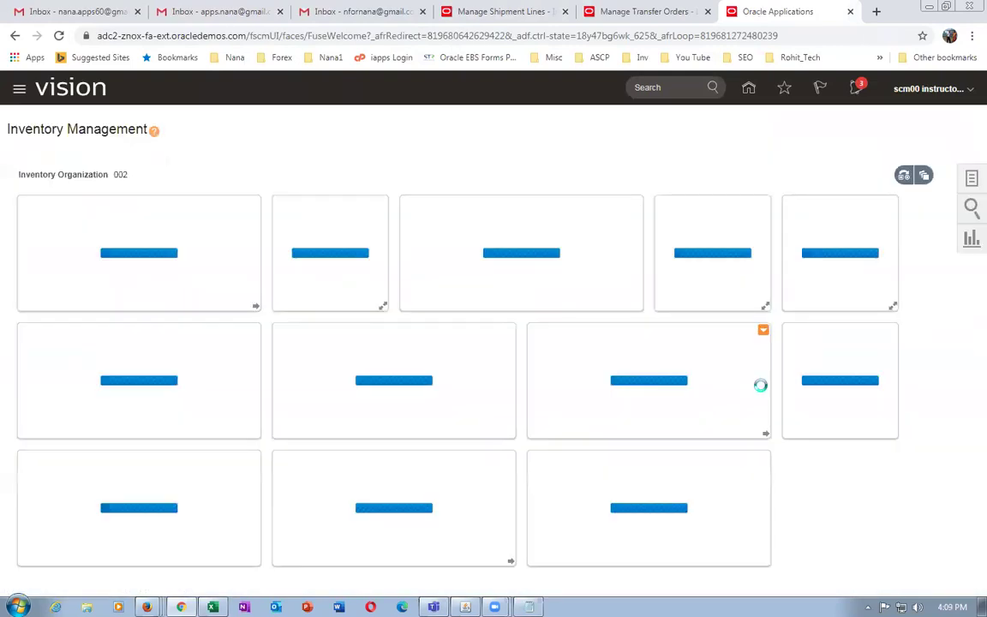
{"action": "left_click", "coordinate": [970, 178]}
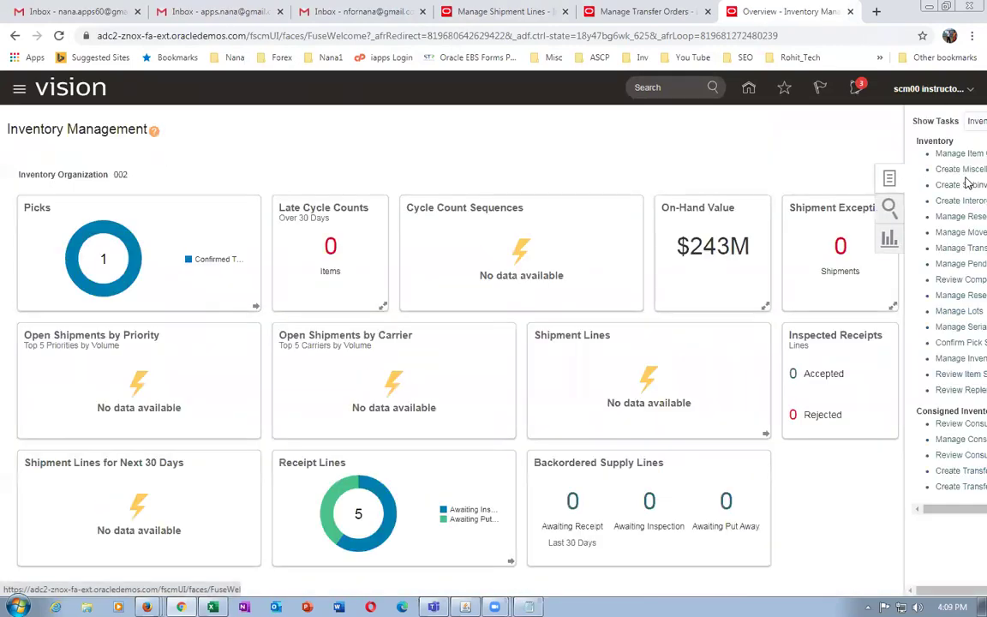
{"action": "left_click", "coordinate": [872, 154]}
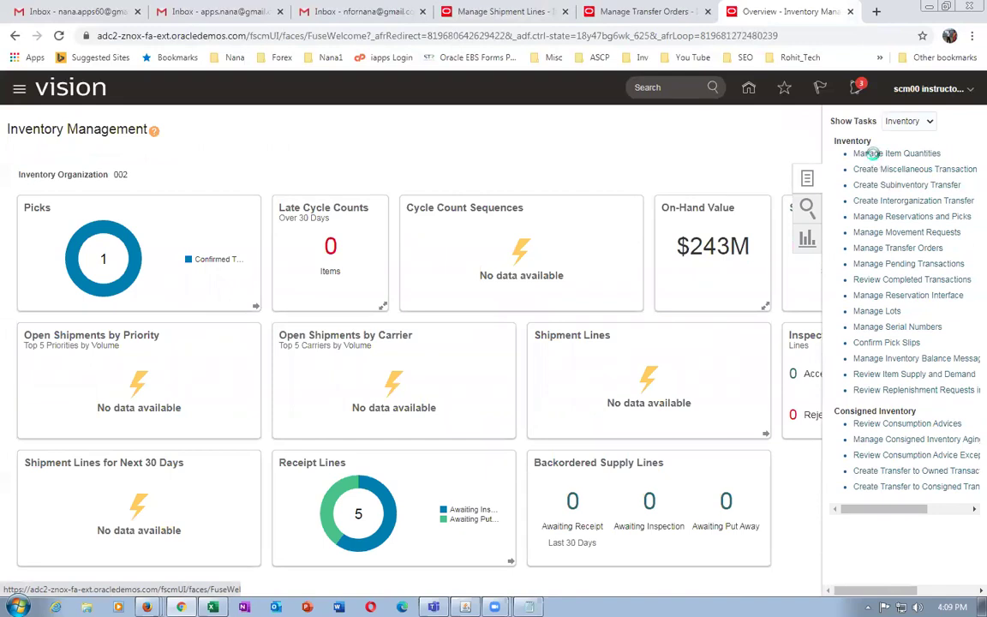
- Change the inventory organization to 001
{"action": "left_click", "coordinate": [894, 123]}
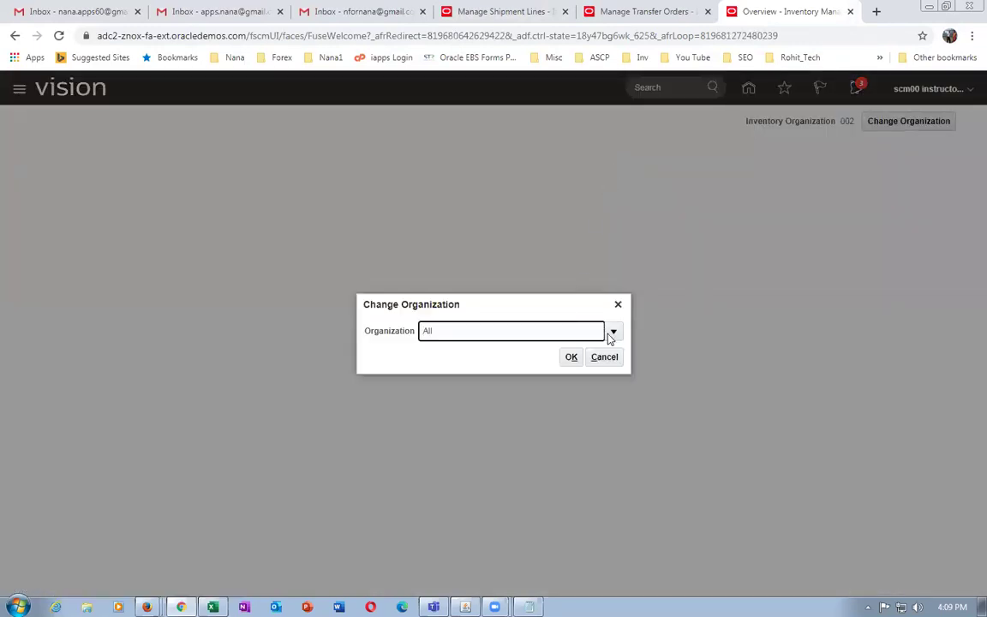
{"action": "left_click", "coordinate": [613, 330]}
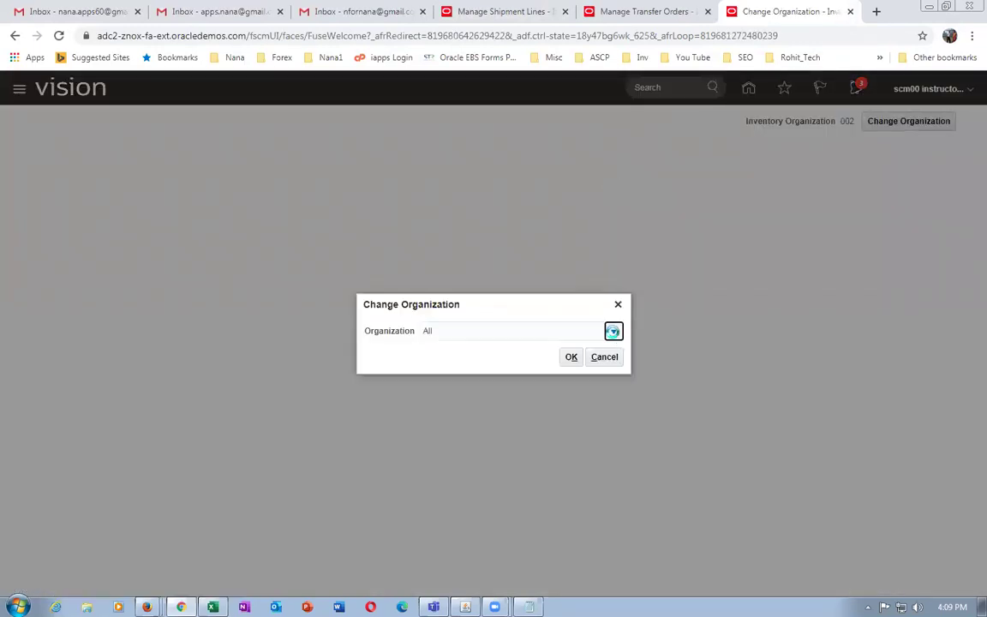
{"action": "left_click", "coordinate": [486, 395]}
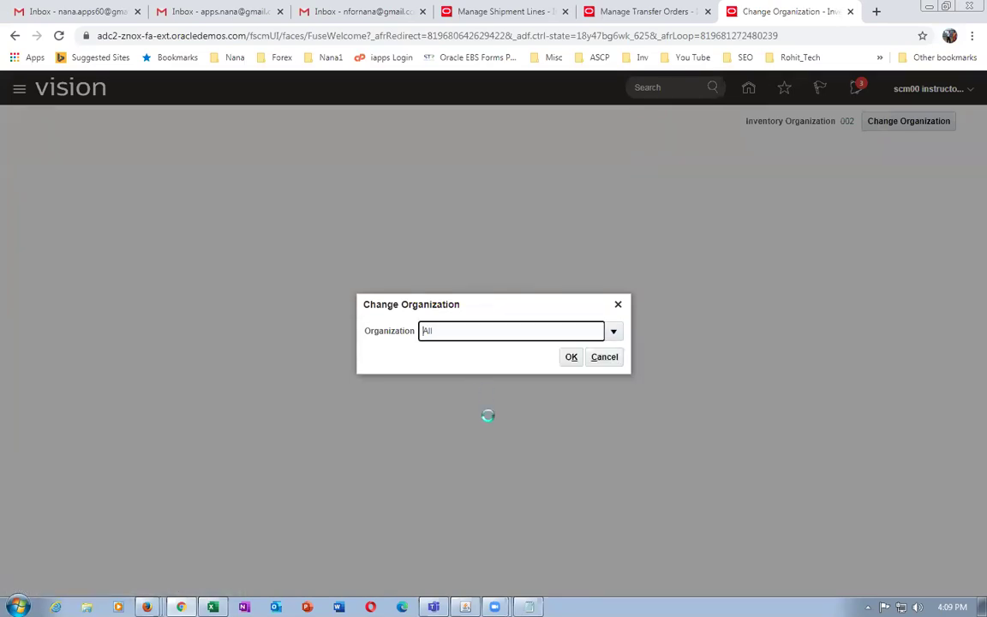
{"action": "type", "text": "001"}
{"action": "left_click", "coordinate": [570, 359]}
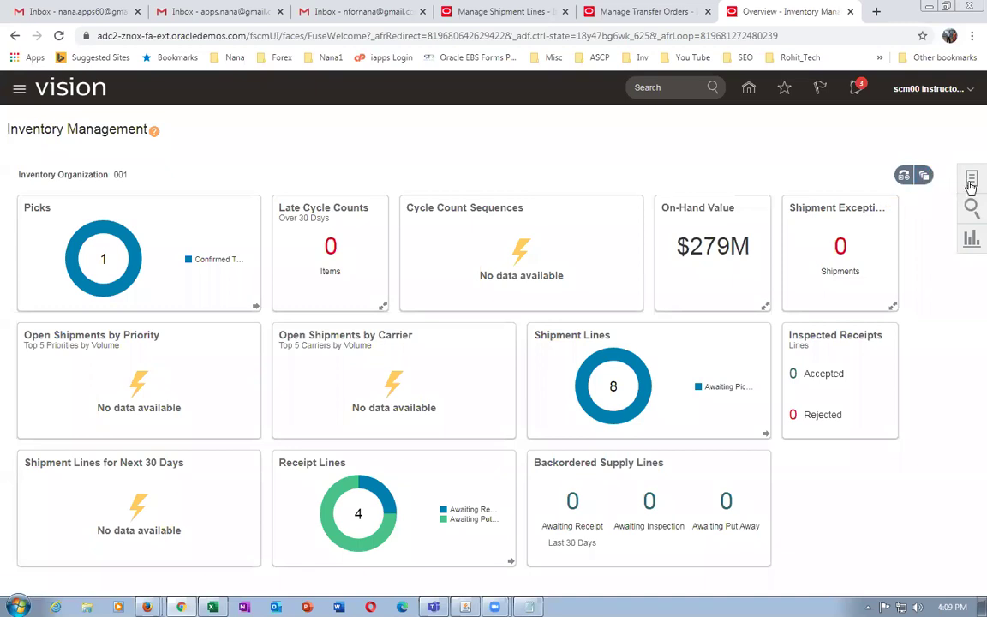
- Open Receive Expected Shipments from the Receipts tasks for organization 001
{"action": "left_click", "coordinate": [971, 180]}
{"action": "left_click", "coordinate": [907, 123]}
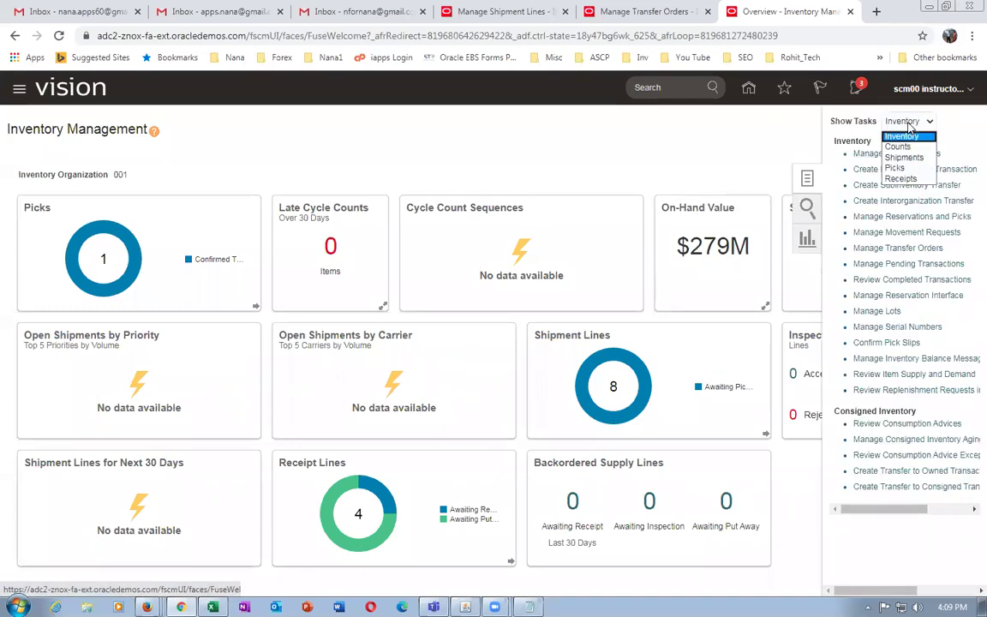
{"action": "left_click", "coordinate": [899, 179]}
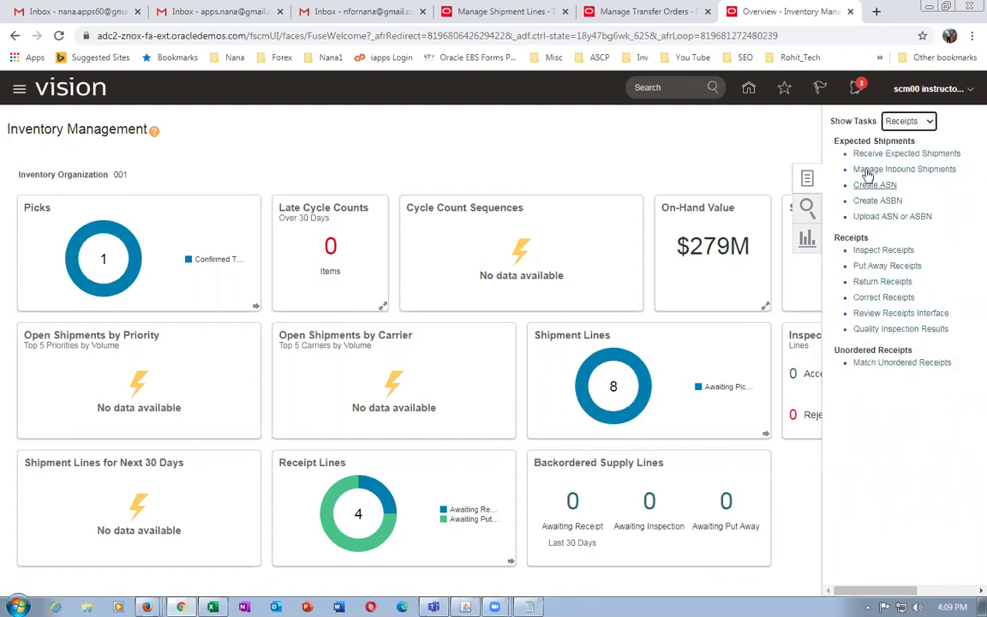
{"action": "left_click", "coordinate": [857, 153]}
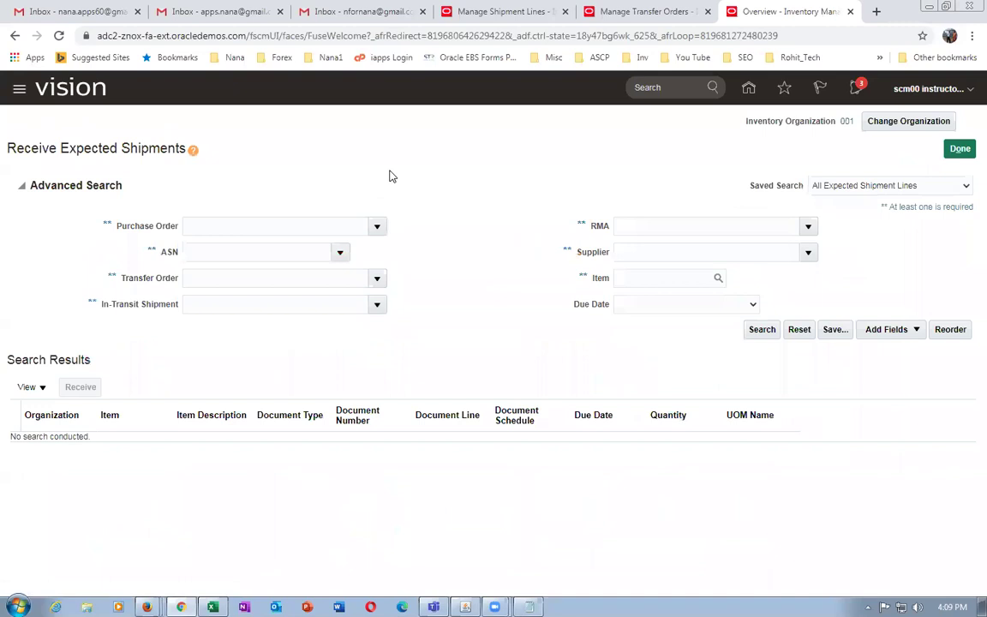
- Find the expected shipment by its transfer order number and start receiving the d0112_B_to_B_Transfer line
{"action": "left_click", "coordinate": [255, 278]}
{"action": "type", "text": "133"}
{"action": "key", "text": "Tab"}
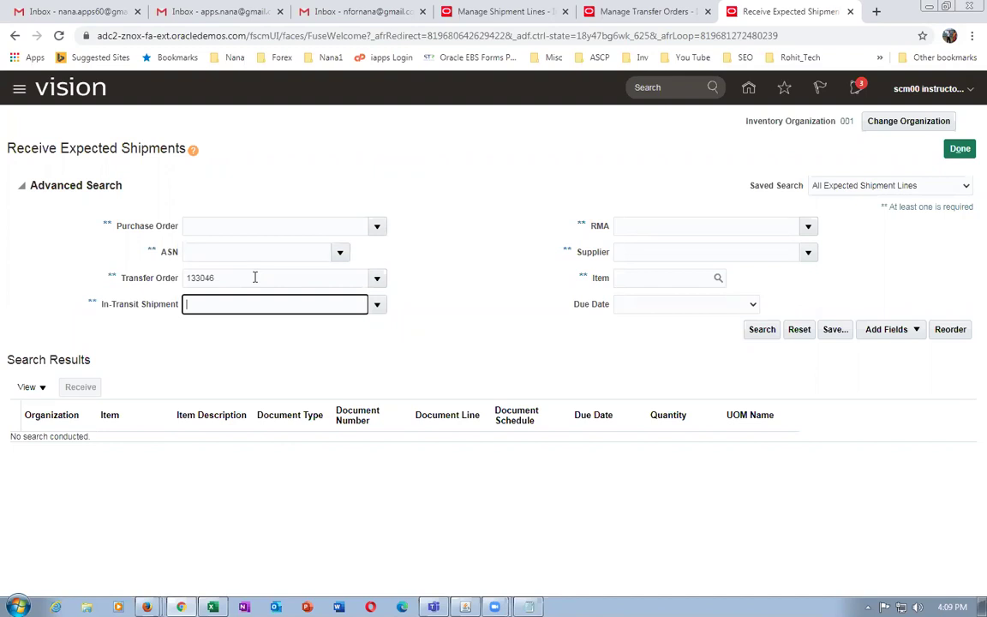
{"action": "left_click", "coordinate": [762, 331]}
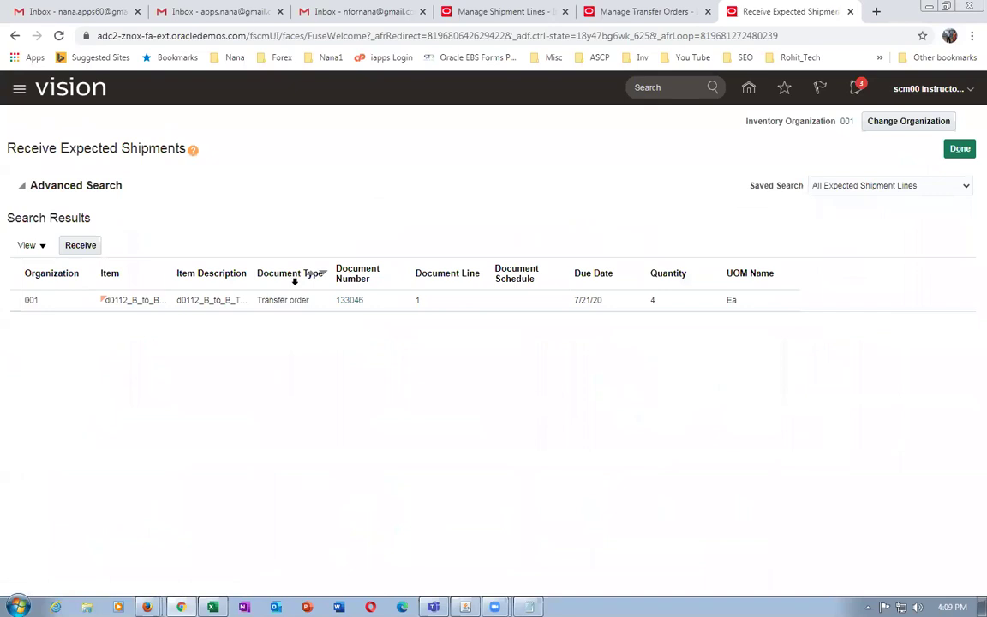
{"action": "left_click", "coordinate": [16, 300]}
{"action": "left_click", "coordinate": [81, 245]}
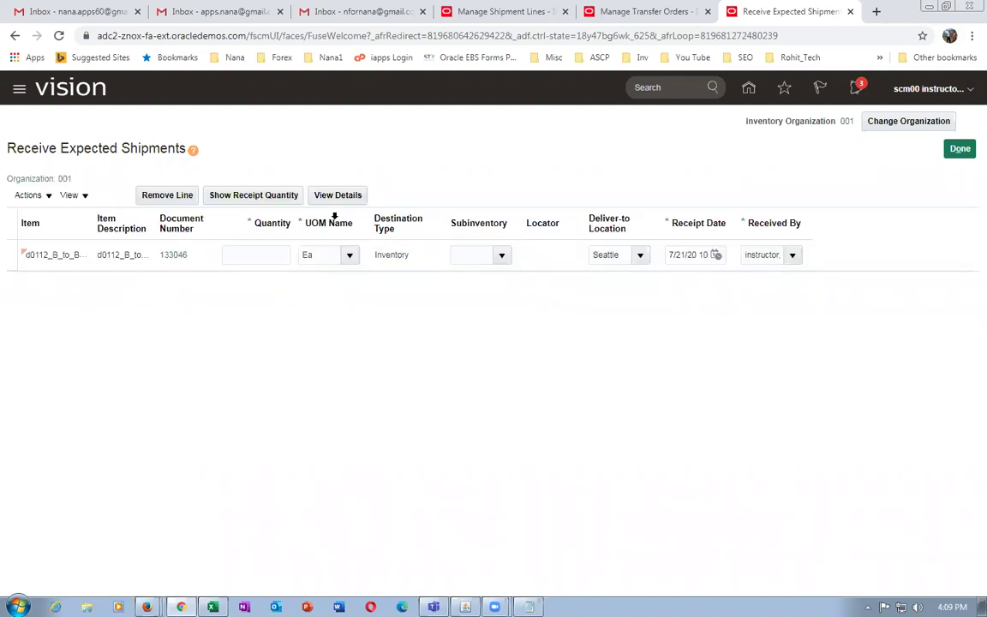
- Fill in the receipt quantity of 4 for the line and set its subinventory to Stores
{"action": "left_click", "coordinate": [246, 196]}
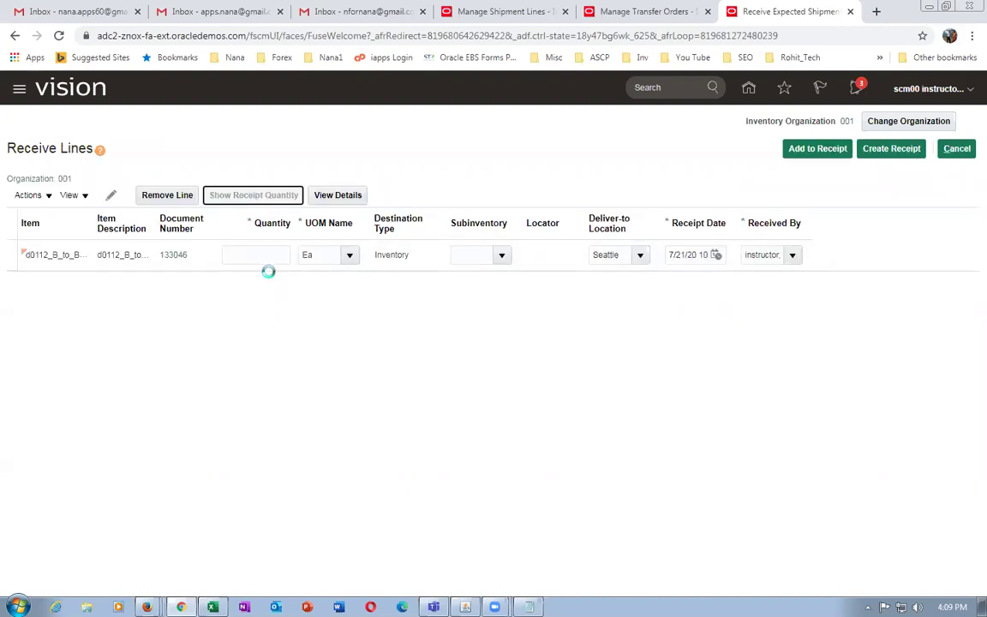
{"action": "left_click", "coordinate": [895, 154]}
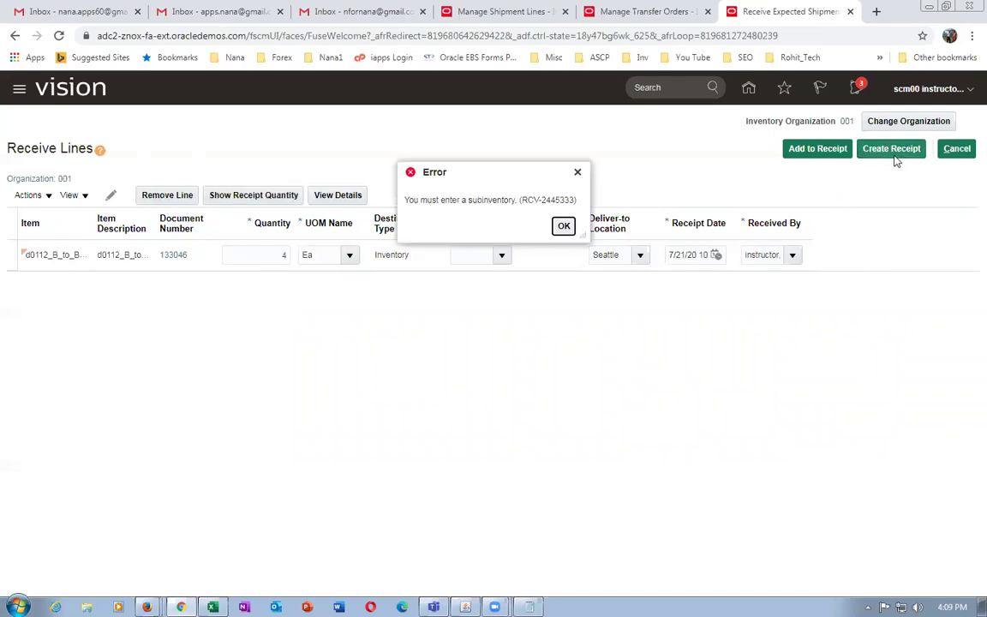
{"action": "left_click", "coordinate": [563, 226]}
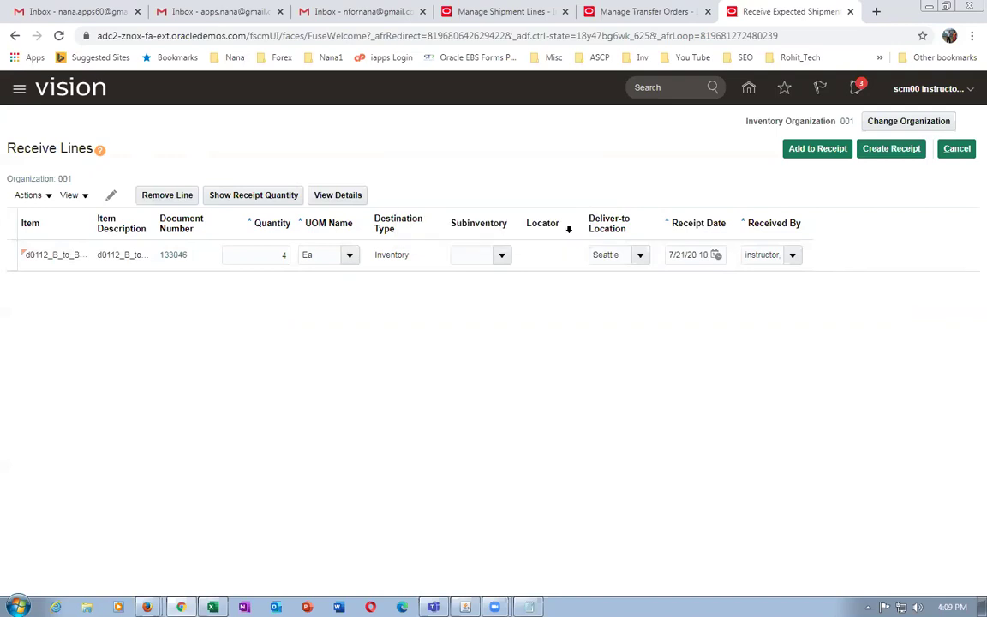
{"action": "left_click", "coordinate": [502, 255]}
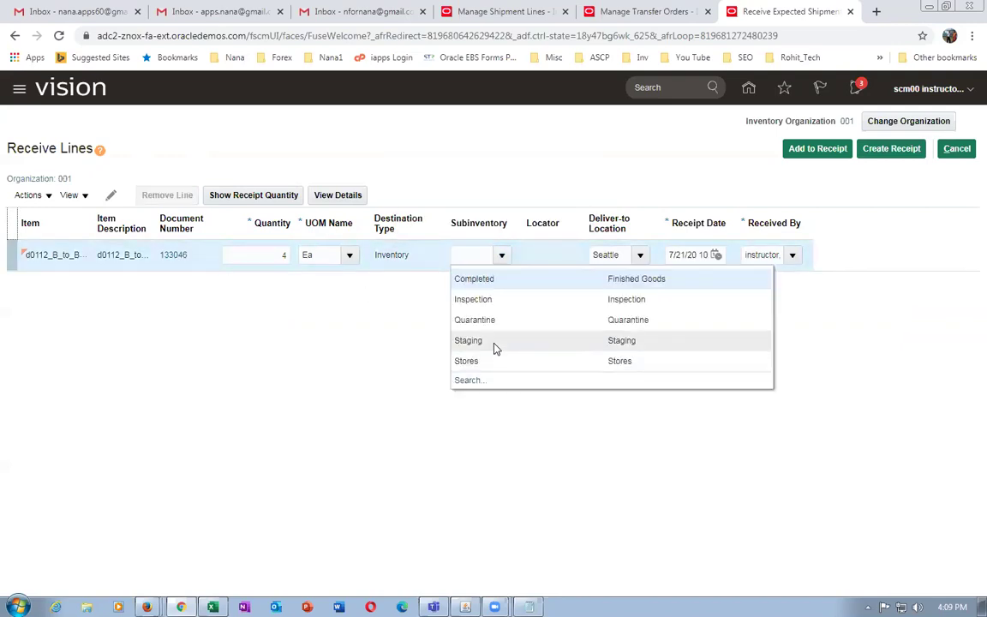
{"action": "left_click", "coordinate": [467, 378]}
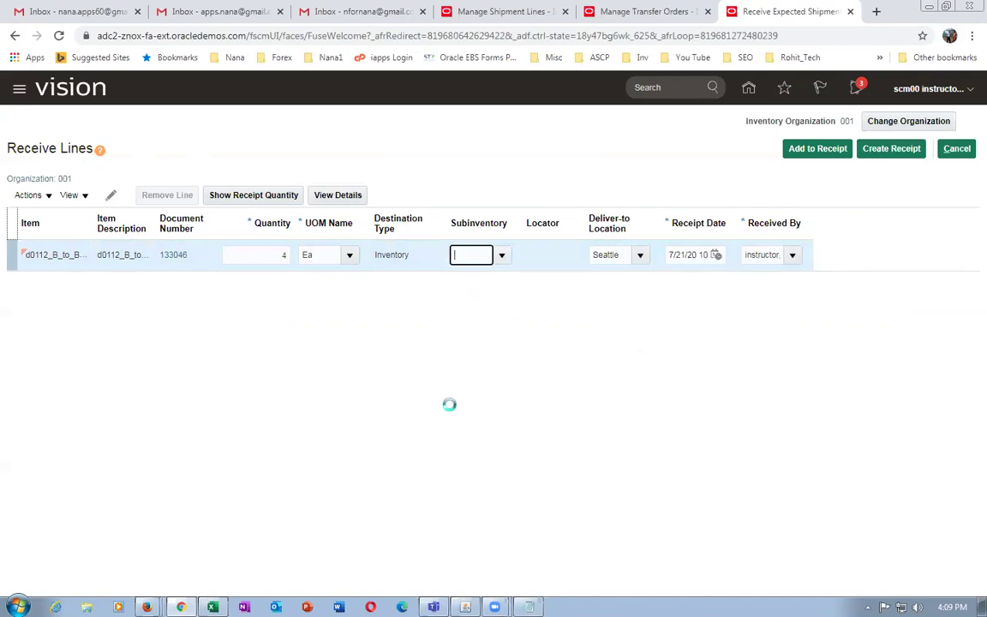
- Create and submit the receipt for the d0112_B_to_B_Transfer line
{"action": "left_click", "coordinate": [884, 149]}
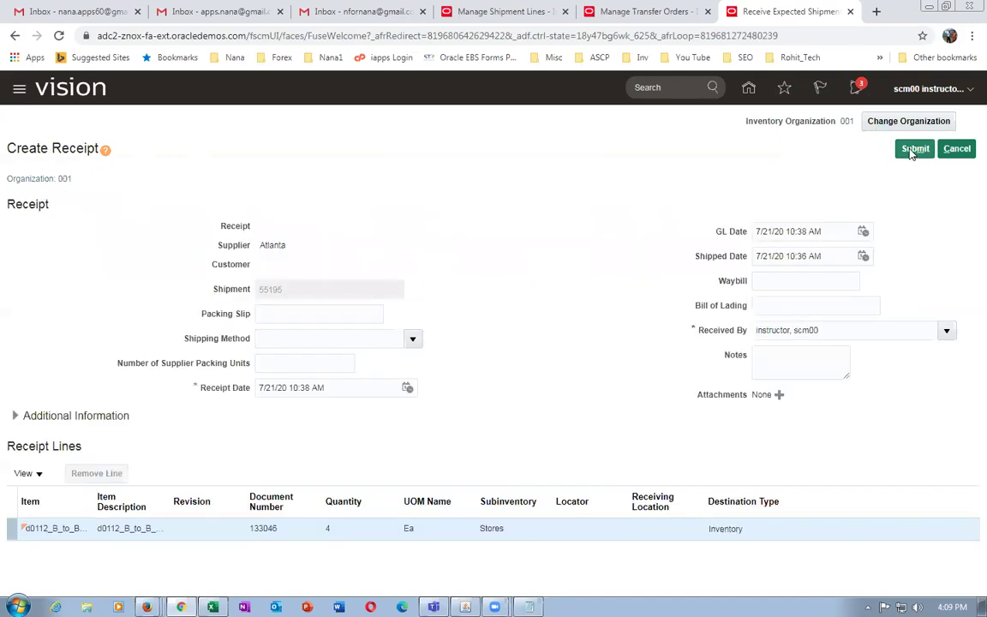
{"action": "left_click", "coordinate": [906, 150]}
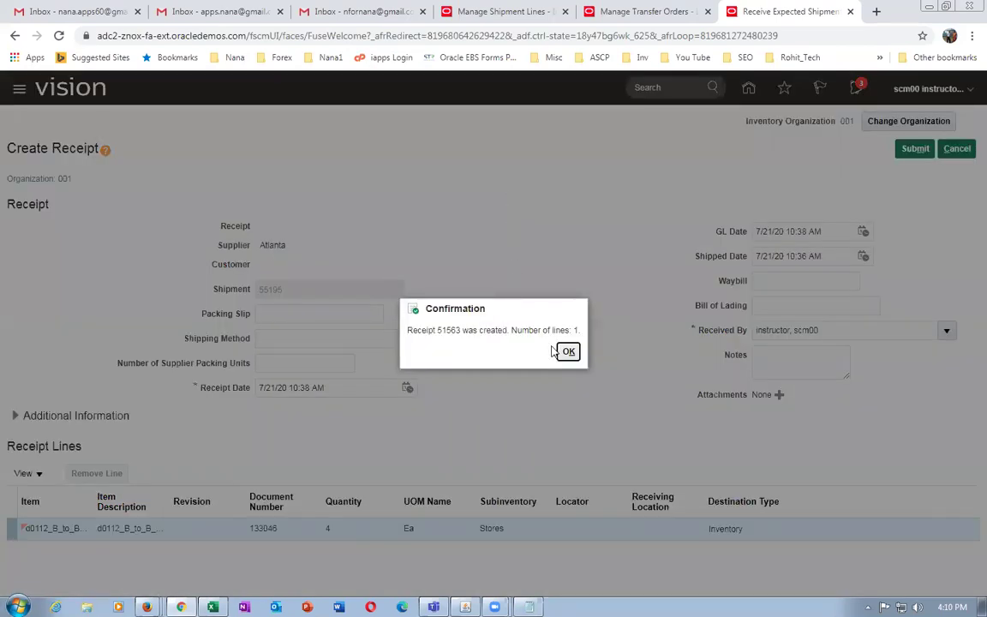
{"action": "left_click", "coordinate": [568, 353]}
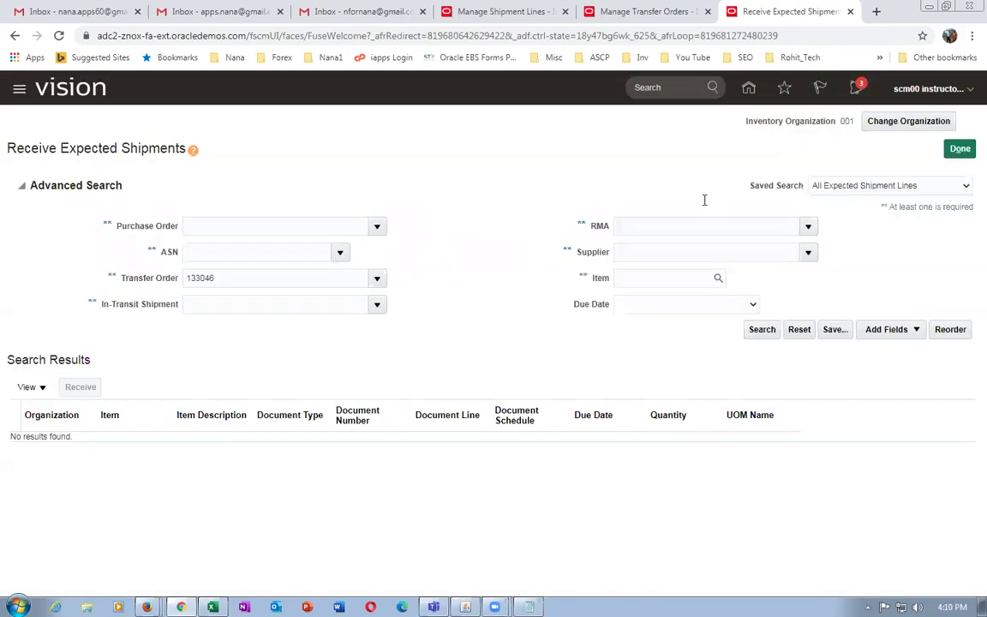
- Reopen the transfer order's shipments and receipts to check its status, receipt, and received and delivered quantities
{"action": "left_click", "coordinate": [671, 21]}
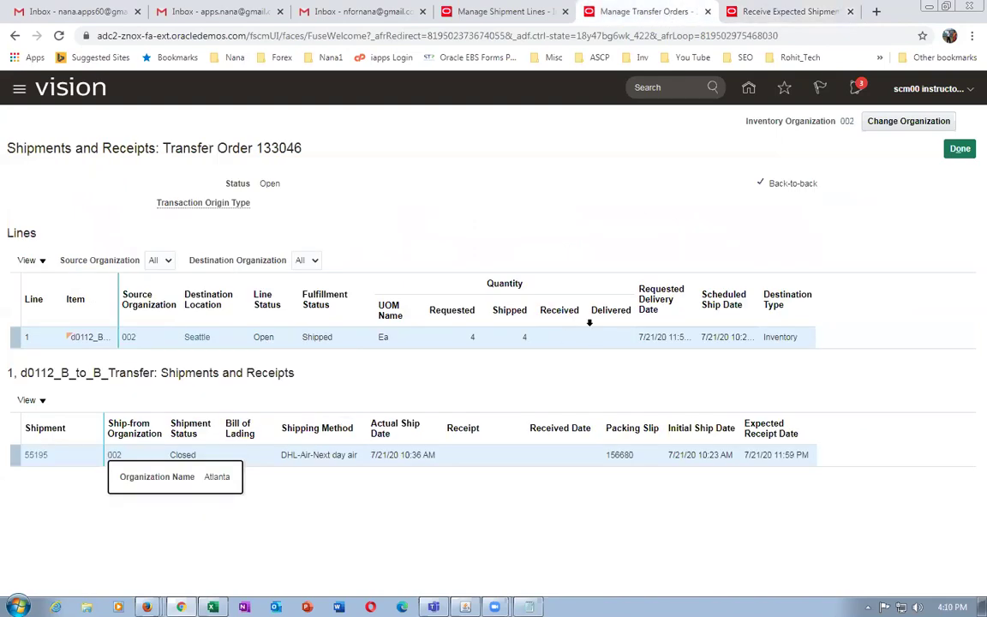
{"action": "left_click", "coordinate": [960, 149]}
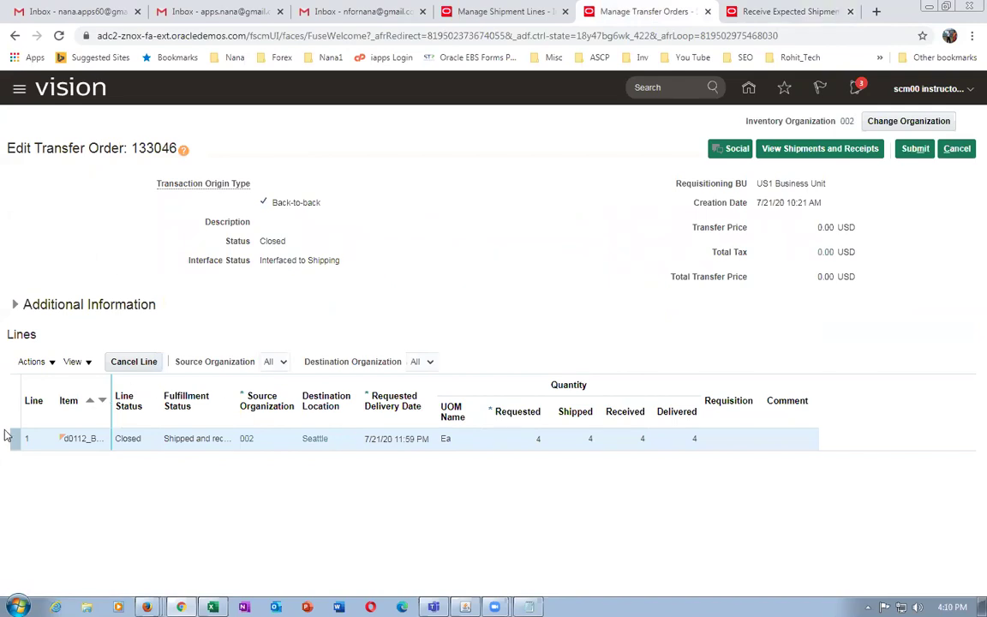
{"action": "left_click", "coordinate": [818, 148]}
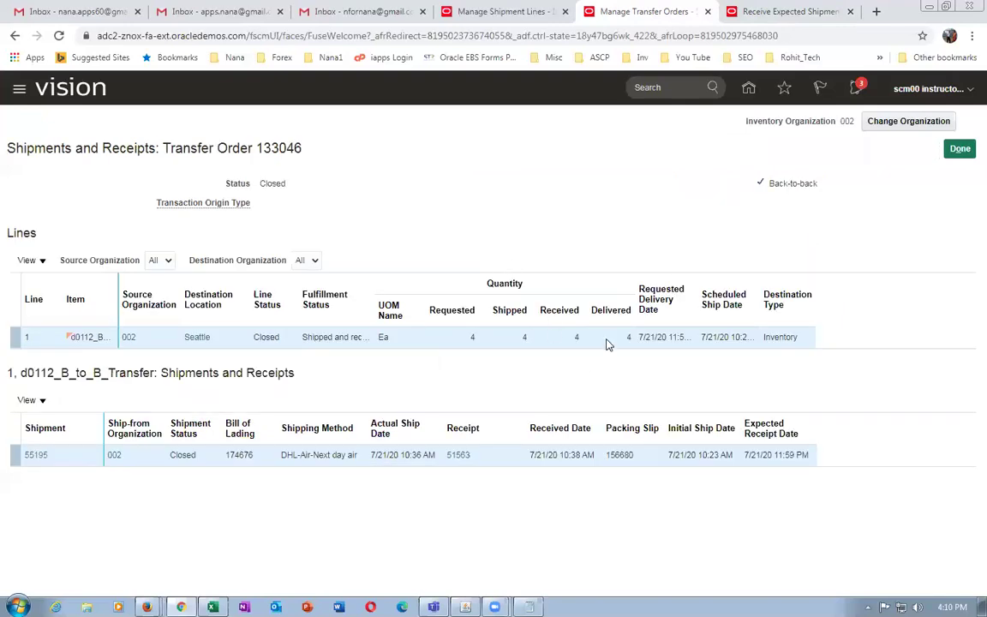
- Duplicate the Receive Expected Shipments page and open Order Management in the copy
{"action": "left_click", "coordinate": [796, 12]}
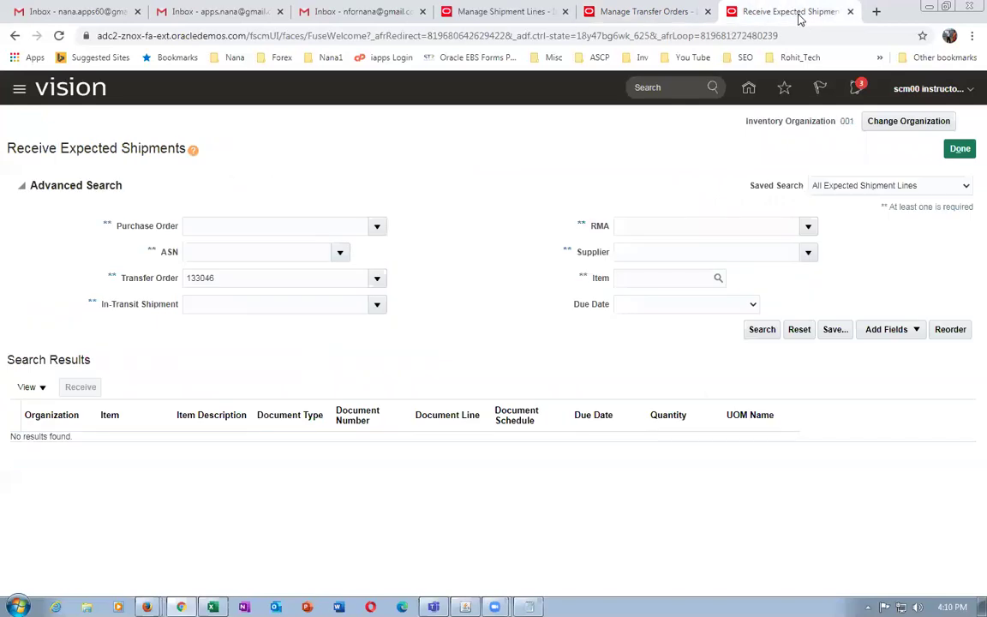
{"action": "right_click", "coordinate": [798, 19]}
{"action": "left_click", "coordinate": [835, 79]}
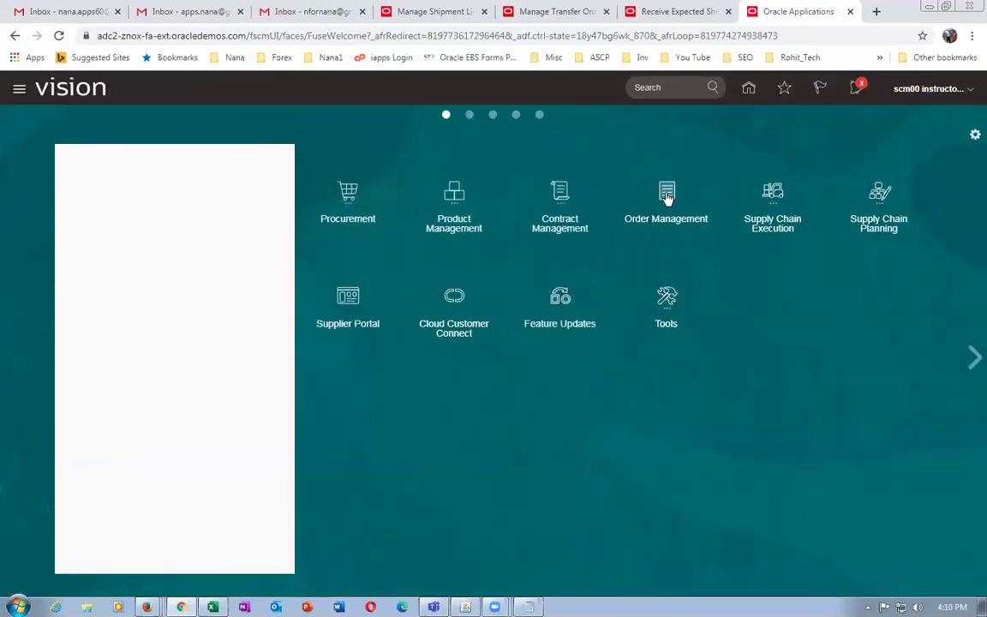
{"action": "left_click", "coordinate": [667, 196]}
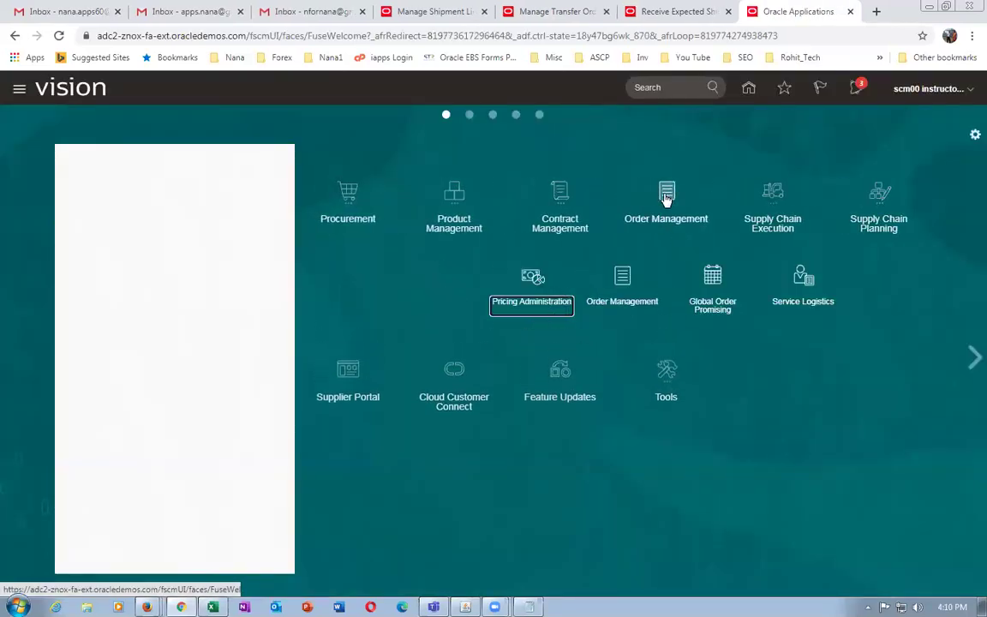
{"action": "left_click", "coordinate": [625, 285]}
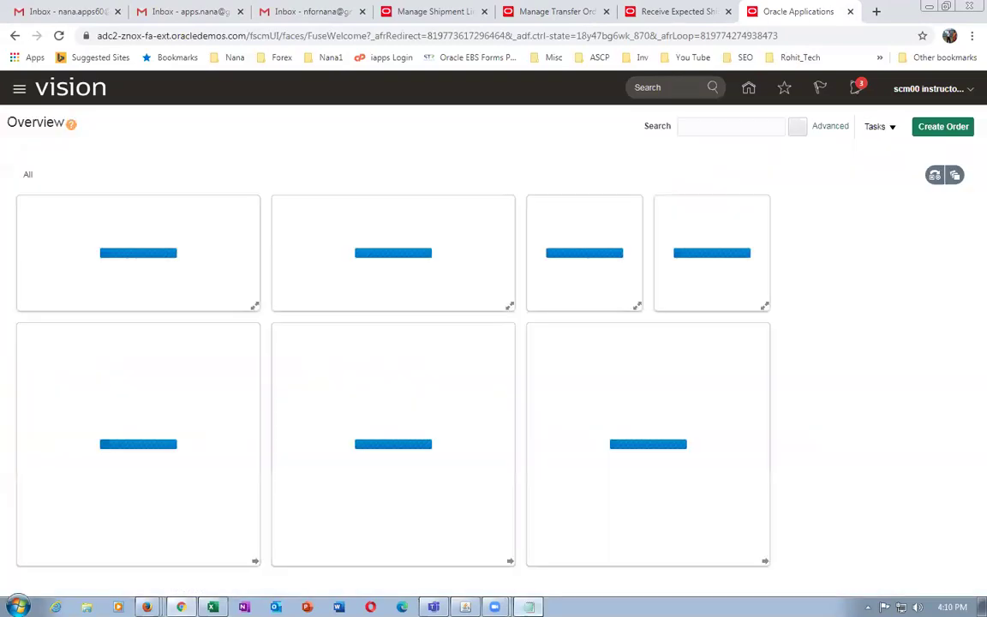
- Look up the sales order number in the Notepad notes and search for that order in Order Management
{"action": "left_click", "coordinate": [528, 606]}
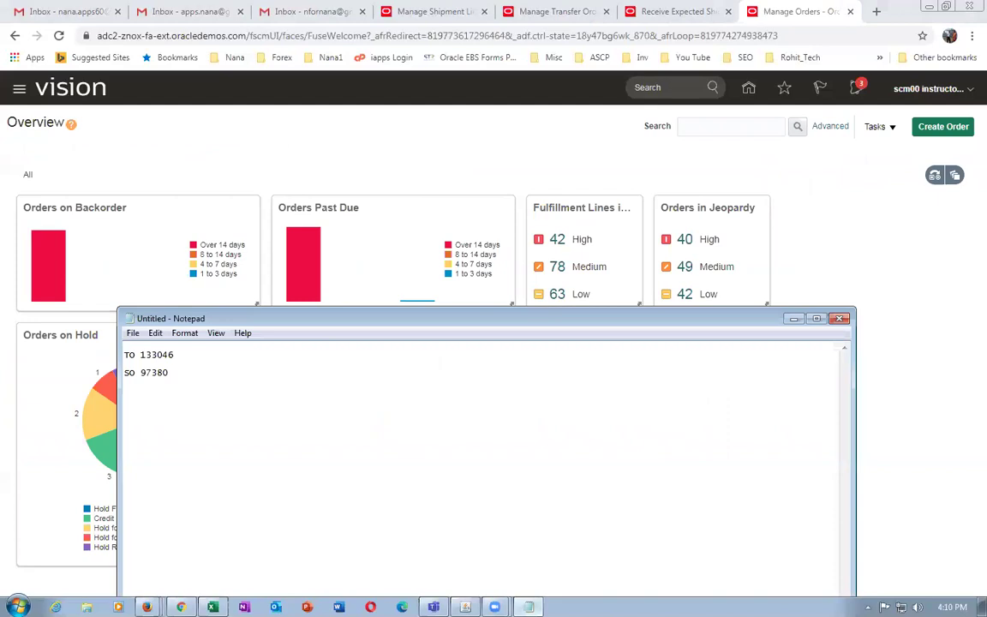
{"action": "left_click", "coordinate": [717, 126]}
{"action": "type", "text": "973"}
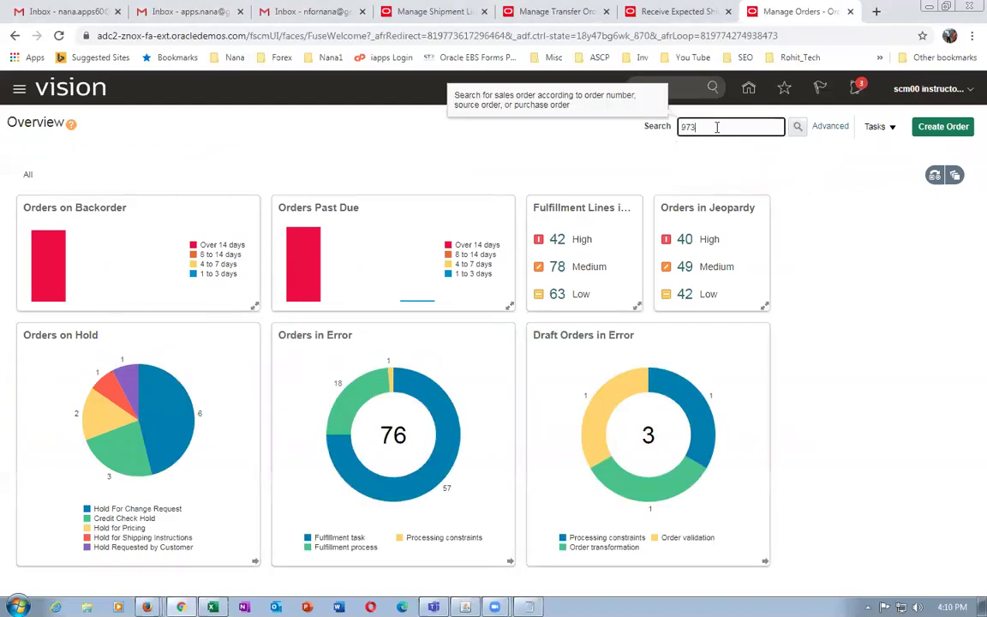
{"action": "type", "text": "80"}
{"action": "key", "text": "Return"}
- Switch the sales order to the fulfillment view and examine the fulfillment line's supply details and back-to-back supply status
{"action": "left_click", "coordinate": [851, 127]}
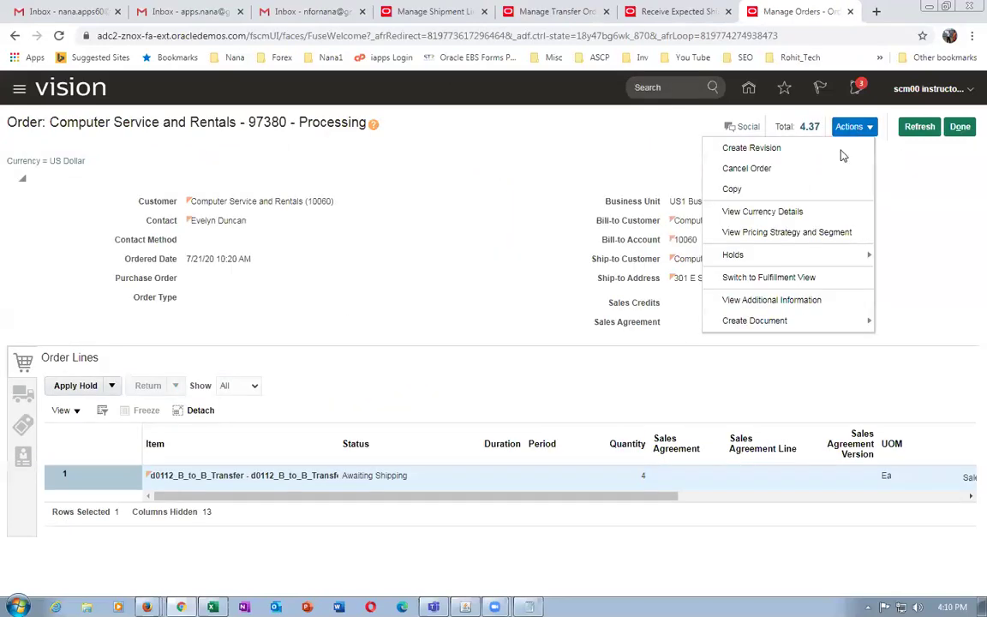
{"action": "left_click", "coordinate": [778, 280]}
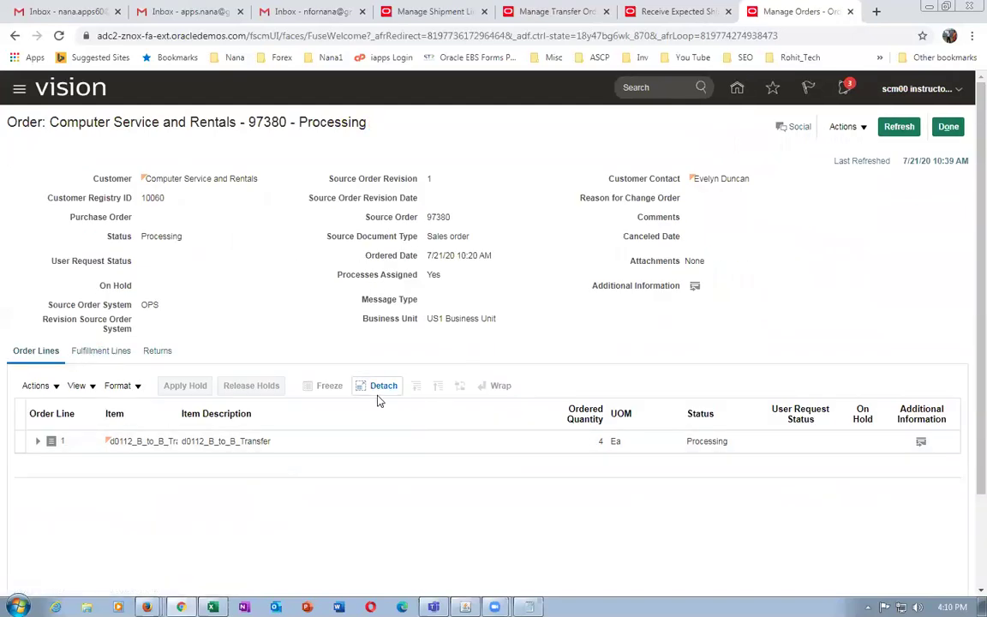
{"action": "scroll", "coordinate": [86, 430], "scroll_direction": "down", "scroll_amount": 3}
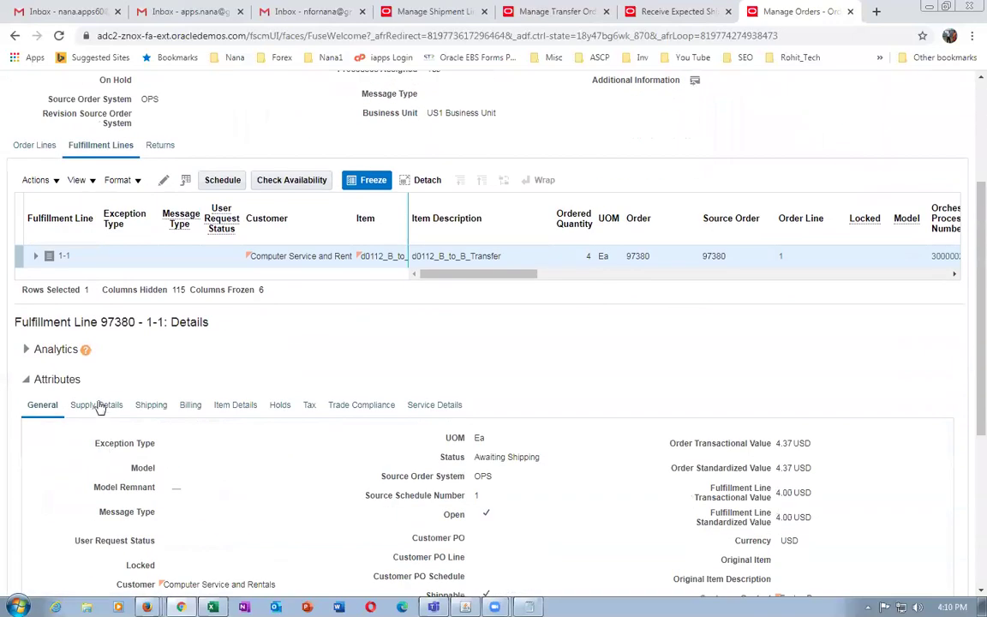
{"action": "scroll", "coordinate": [260, 355], "scroll_direction": "down", "scroll_amount": 4}
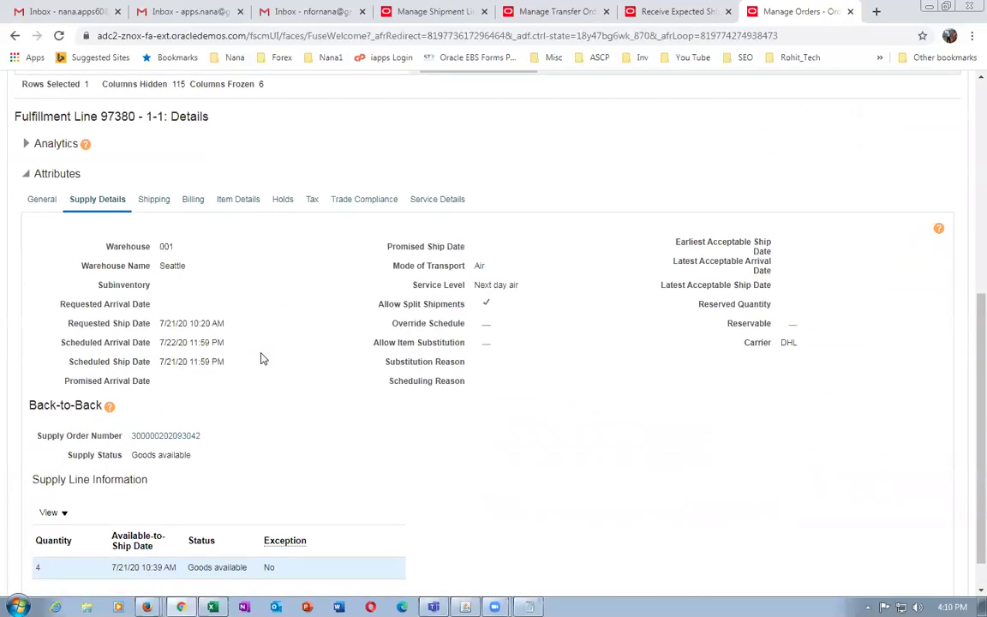
{"action": "left_click_drag", "start_coordinate": [147, 415], "coordinate": [178, 413]}
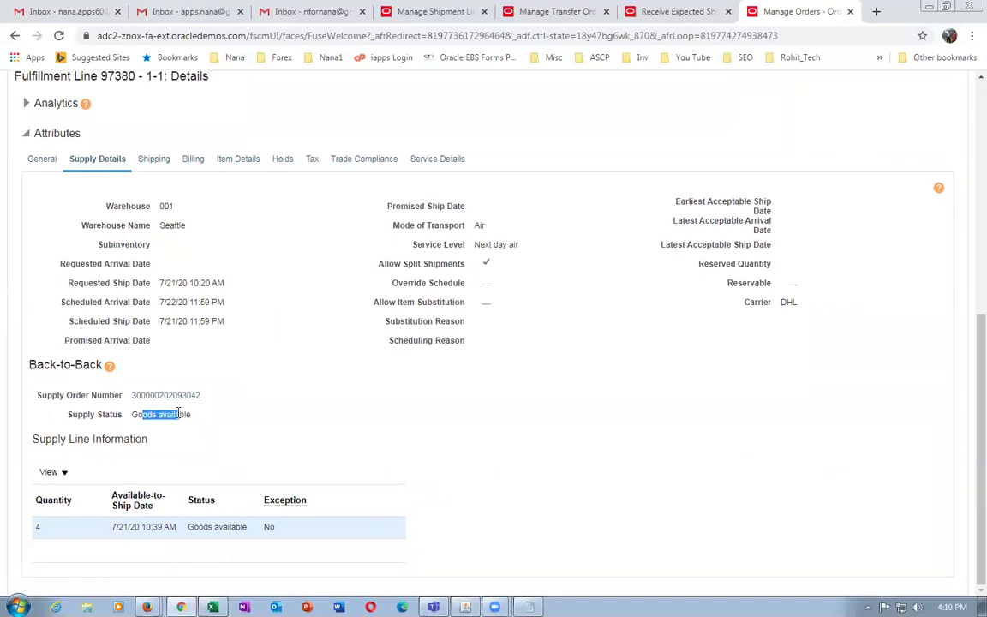
{"action": "left_click", "coordinate": [231, 449]}
- Duplicate the Manage Orders page and open Inventory Management under Supply Chain Execution in the copy
{"action": "right_click", "coordinate": [795, 9]}
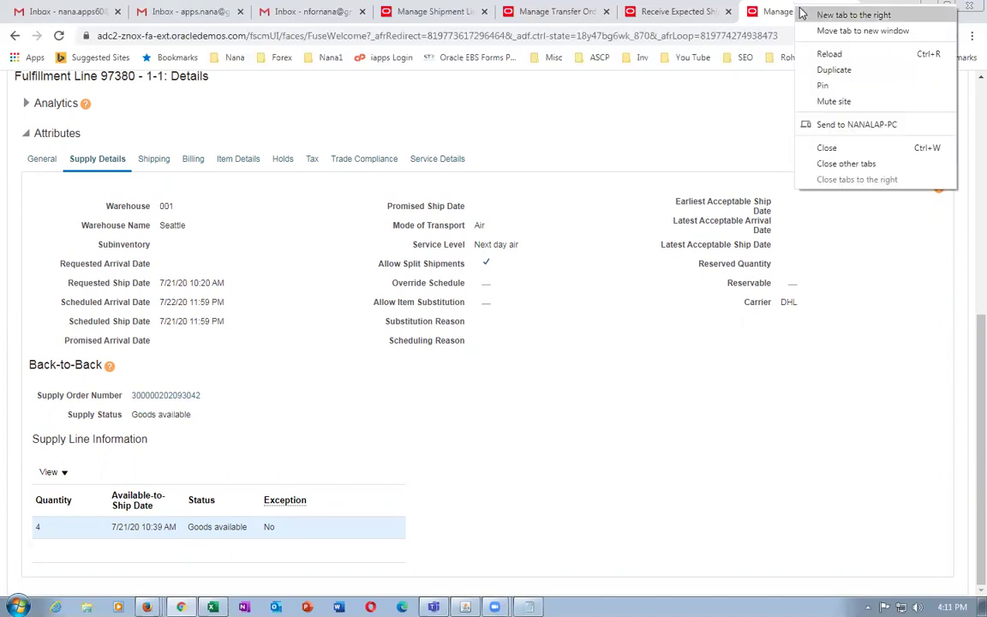
{"action": "left_click", "coordinate": [827, 69]}
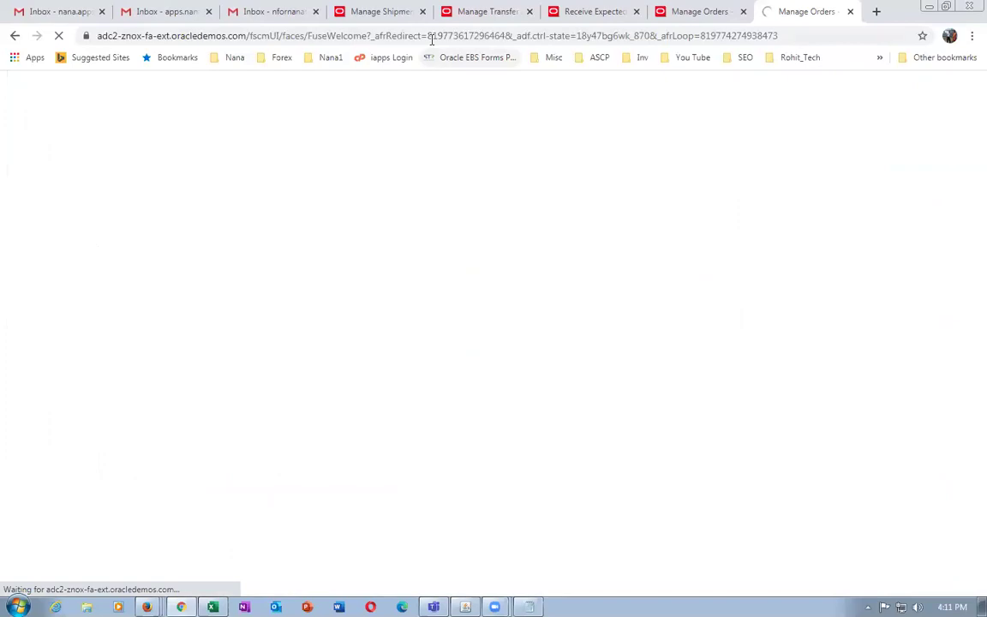
{"action": "left_click_drag", "start_coordinate": [432, 38], "coordinate": [455, 66]}
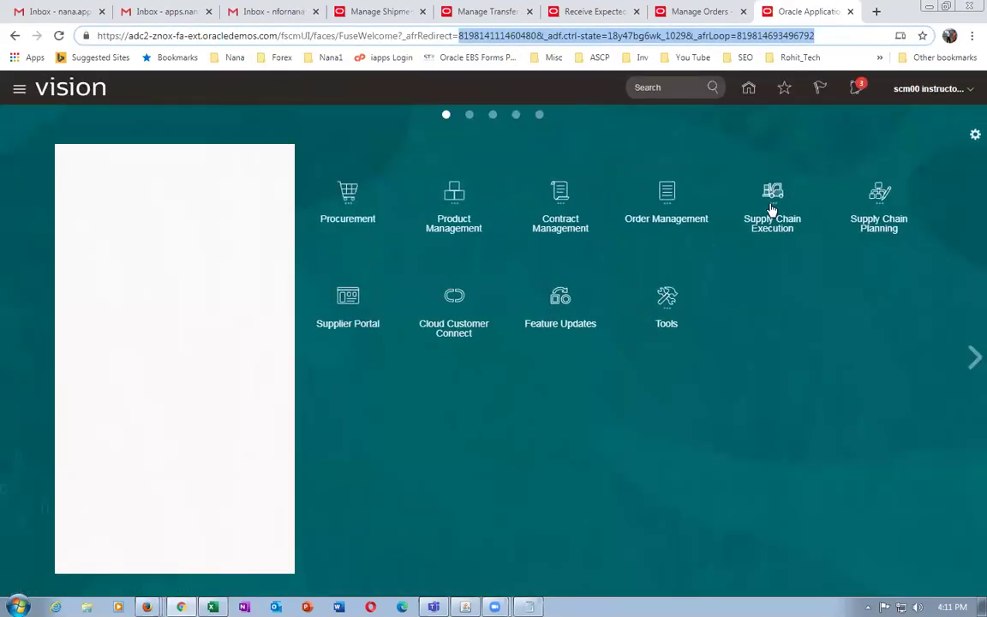
{"action": "left_click", "coordinate": [774, 208]}
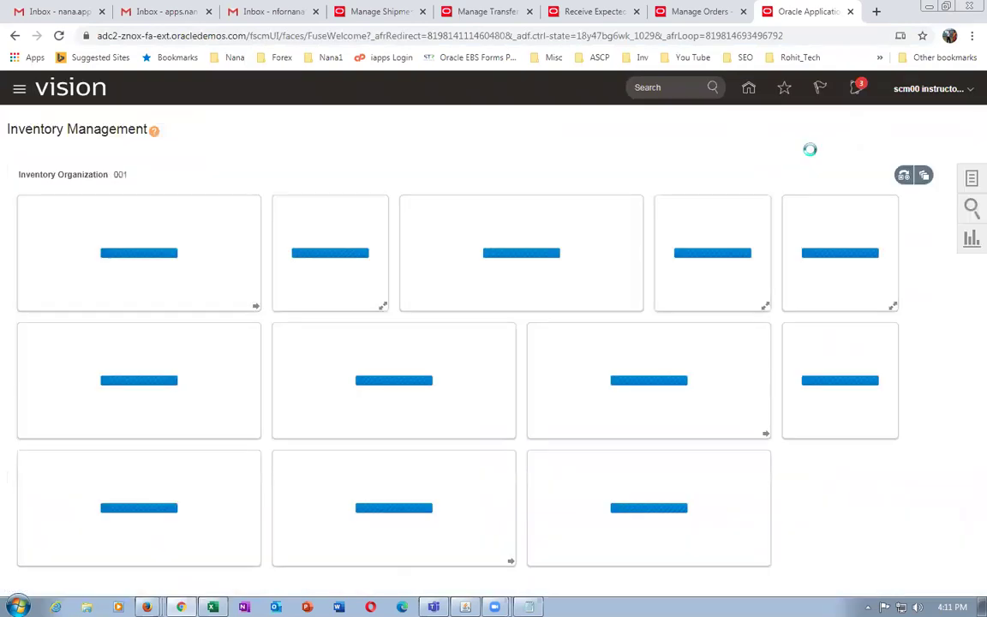
- Open Manage Shipment Lines from the Shipments tasks of organization 001
{"action": "left_click", "coordinate": [970, 179]}
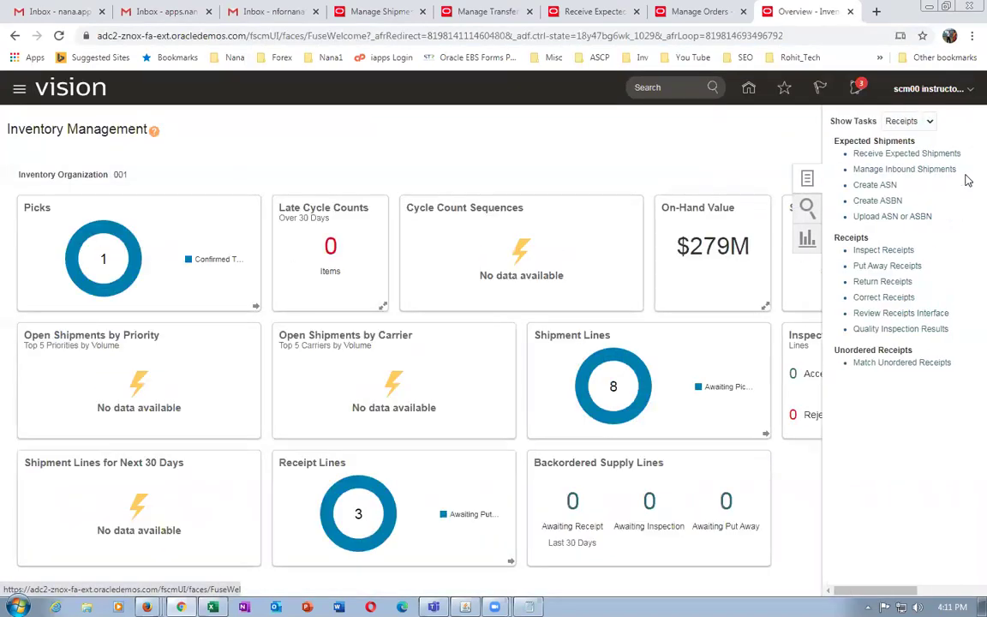
{"action": "left_click", "coordinate": [908, 122]}
{"action": "left_click", "coordinate": [907, 157]}
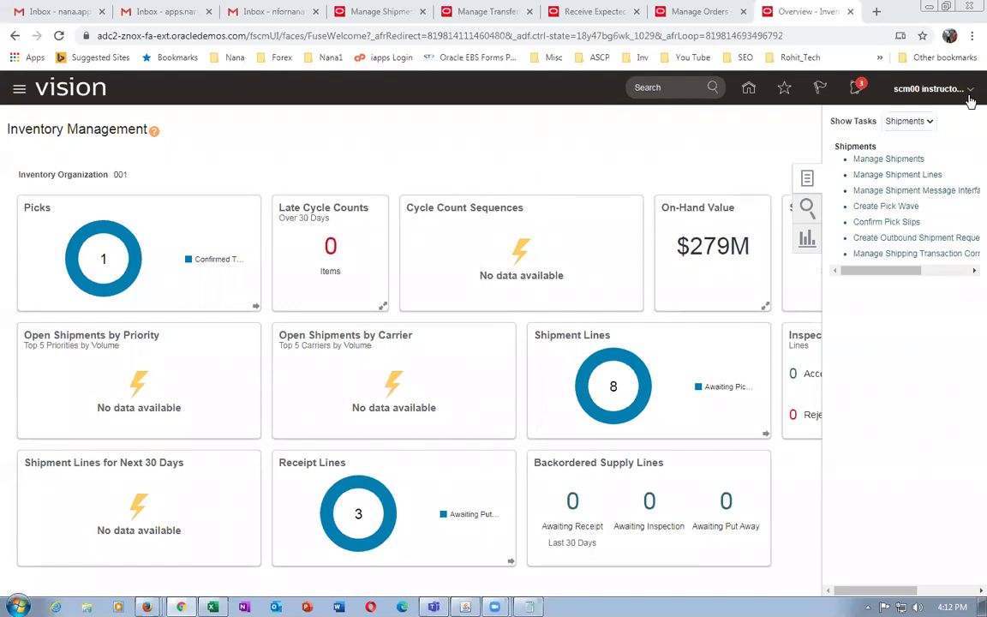
{"action": "left_click", "coordinate": [878, 175]}
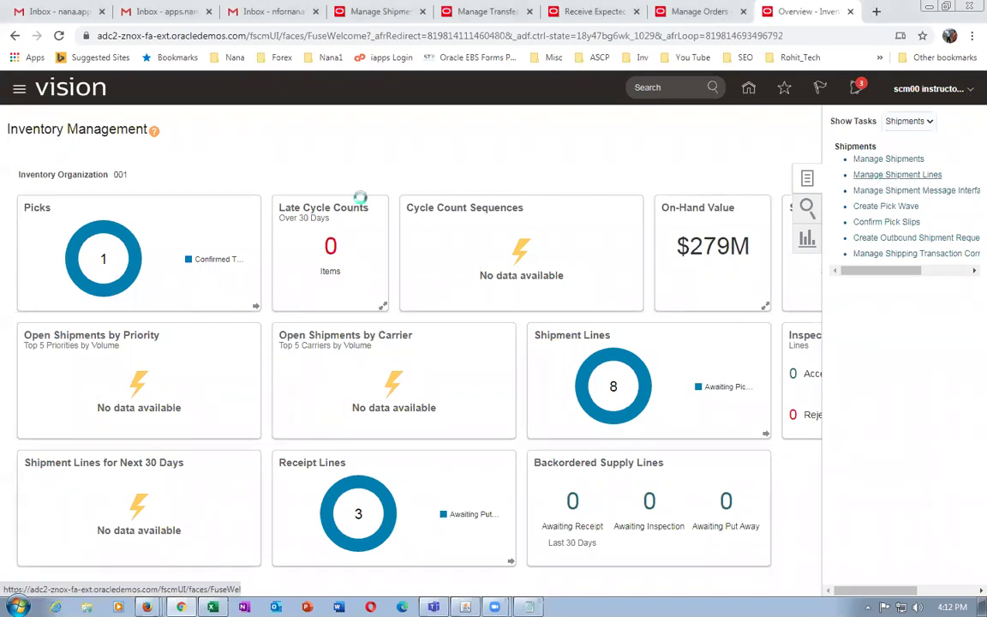
- Look up the sales order number in the Notepad notes and search the shipment lines for that order
{"action": "left_click", "coordinate": [243, 222]}
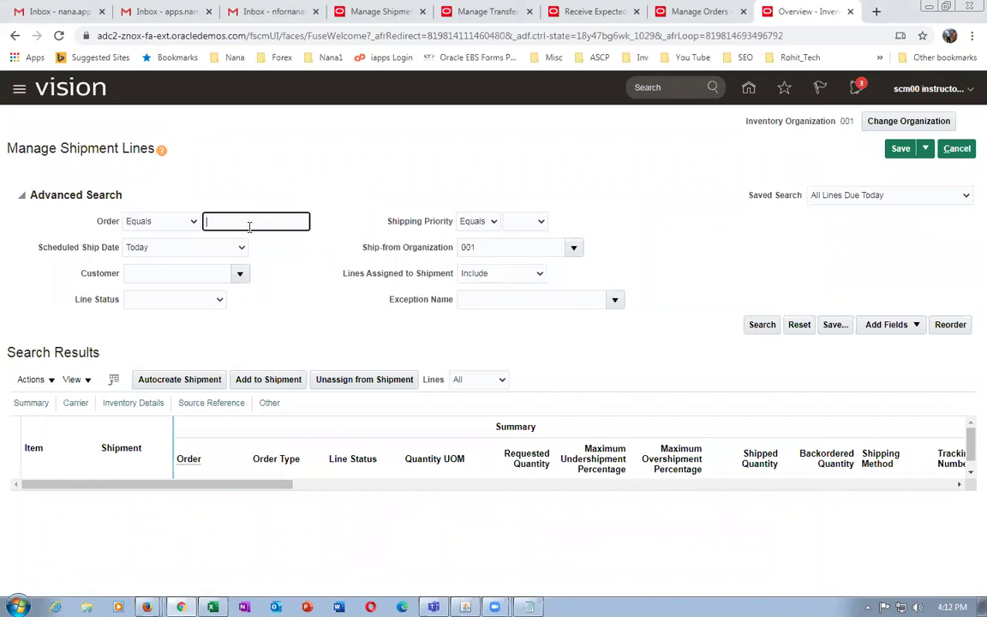
{"action": "left_click", "coordinate": [529, 606]}
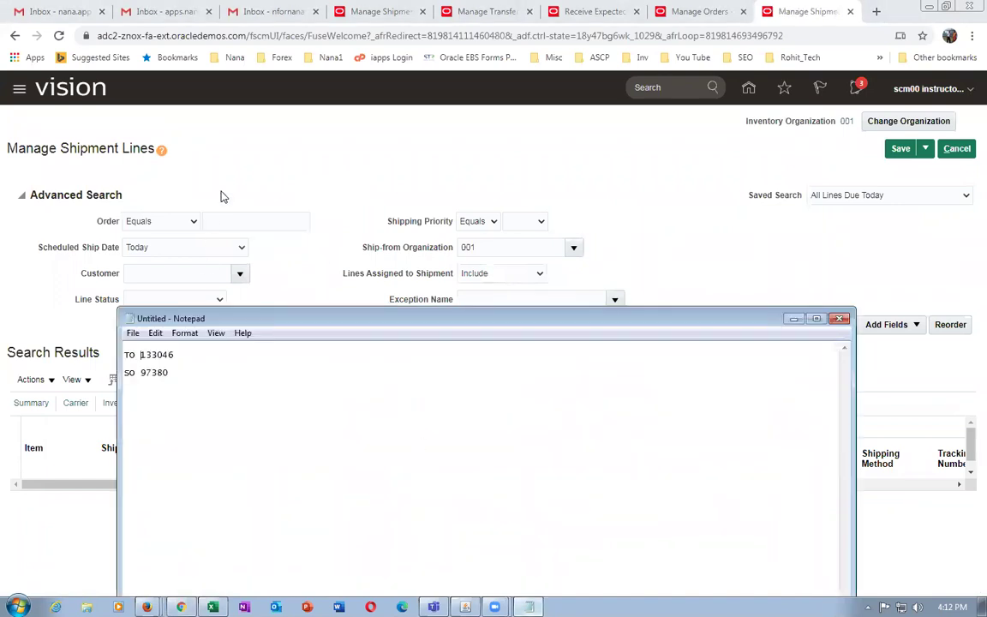
{"action": "left_click", "coordinate": [242, 221]}
{"action": "type", "text": "97380"}
{"action": "key", "text": "Tab"}
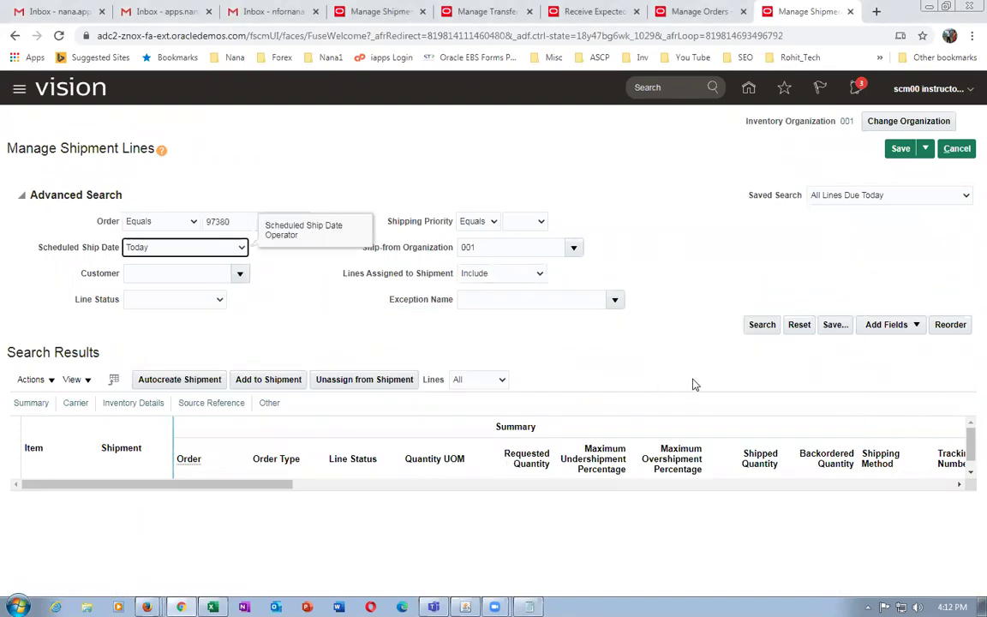
{"action": "left_click", "coordinate": [760, 326]}
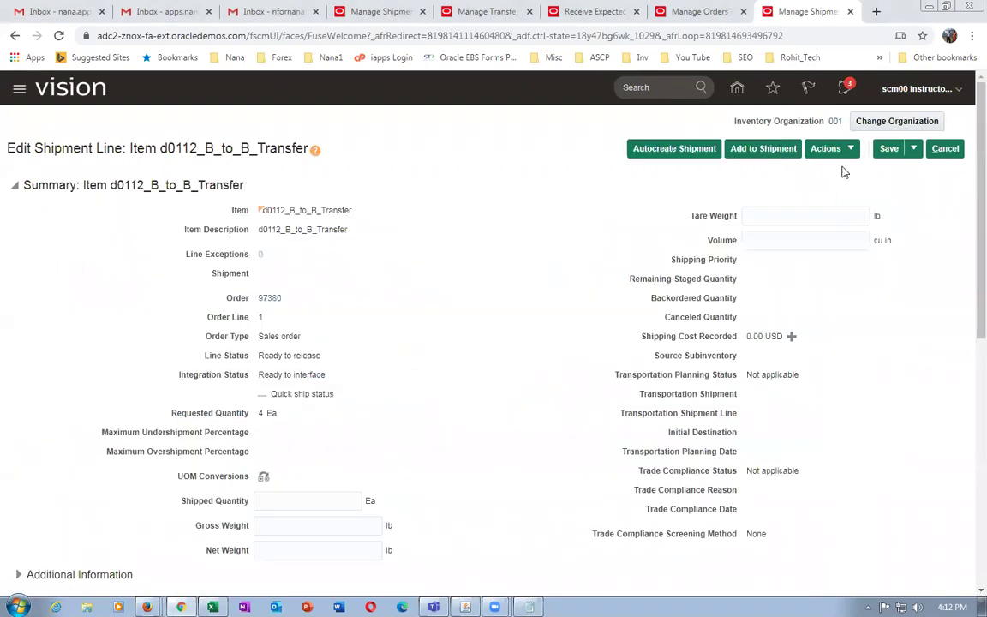
- Pick release the d0112_B_to_B_Transfer shipment line, then save and close it
{"action": "left_click", "coordinate": [828, 153]}
{"action": "left_click", "coordinate": [840, 165]}
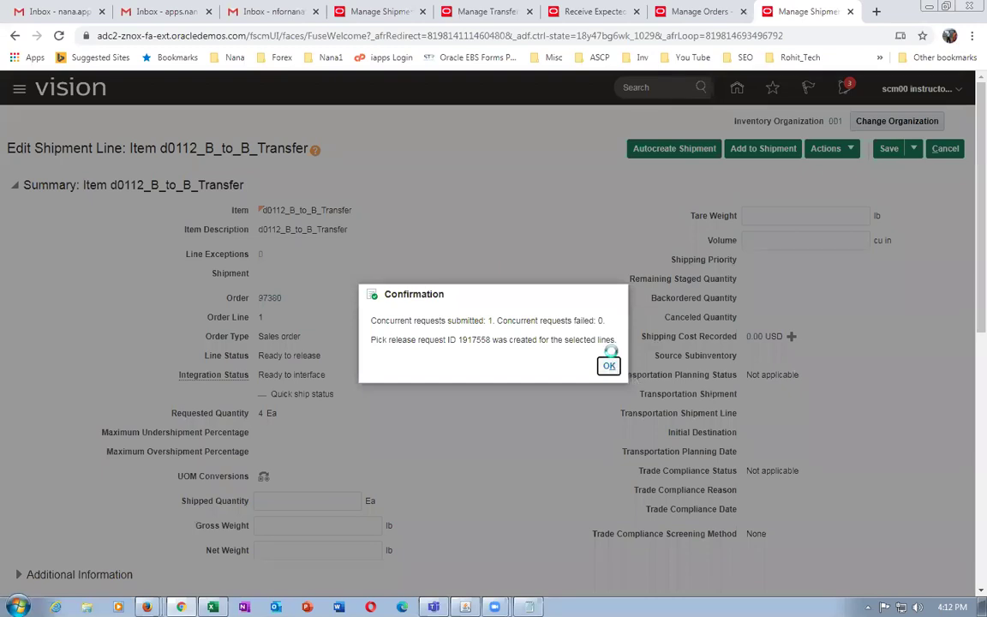
{"action": "key", "text": "Return"}
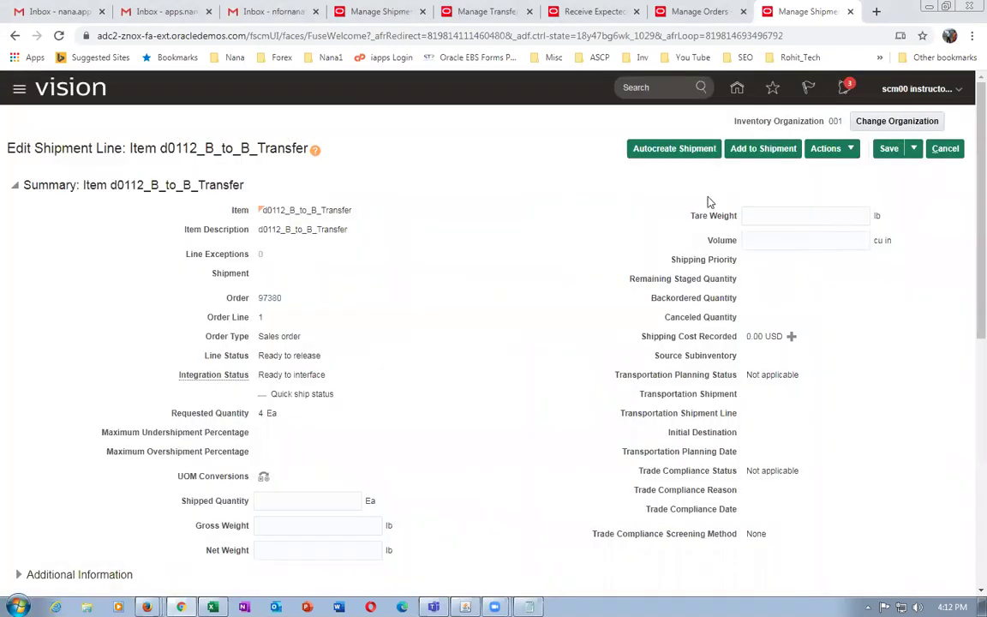
{"action": "left_click", "coordinate": [913, 150]}
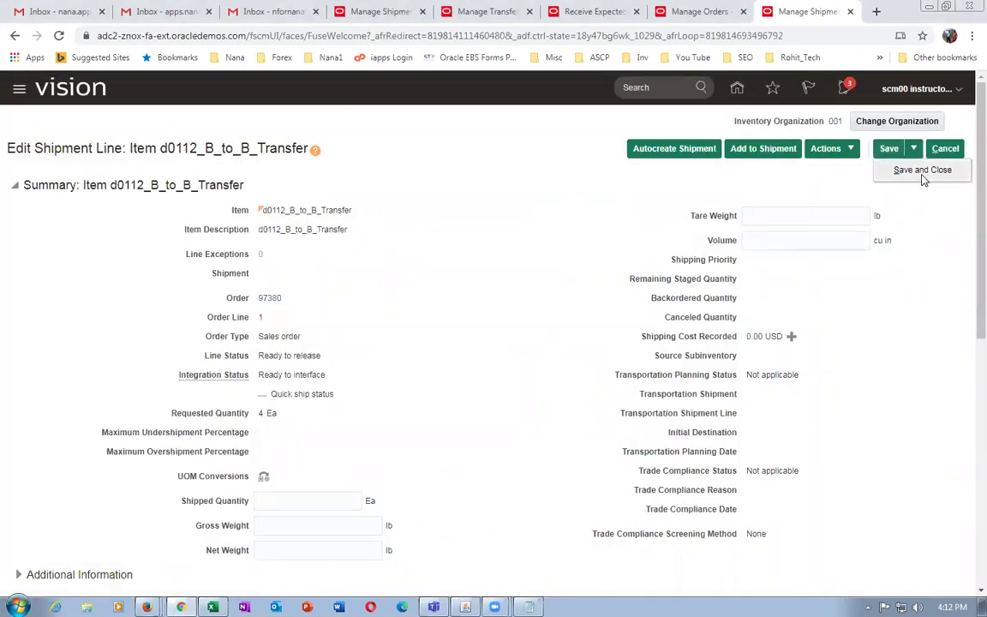
{"action": "left_click", "coordinate": [922, 170]}
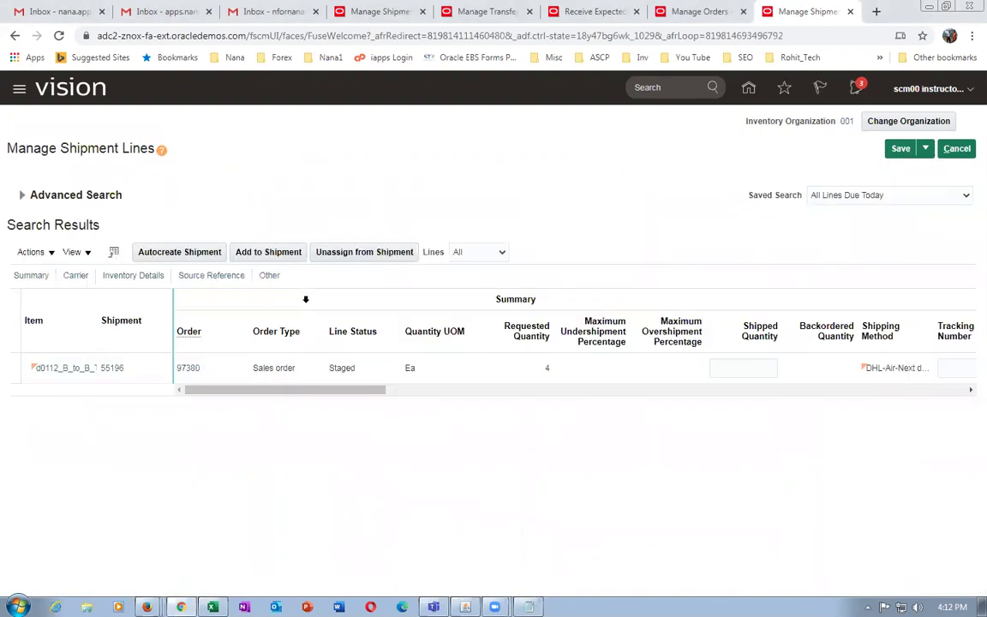
- Ship confirm the staged line's shipment despite the undefined weight and volume, and leave Manage Shipment Lines
{"action": "left_click", "coordinate": [110, 367]}
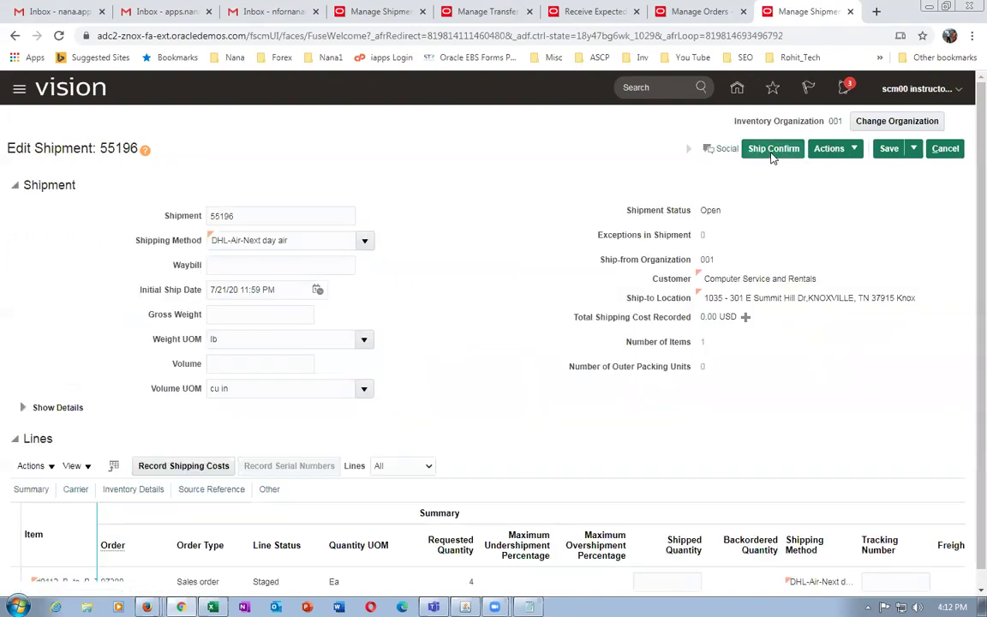
{"action": "left_click", "coordinate": [773, 151]}
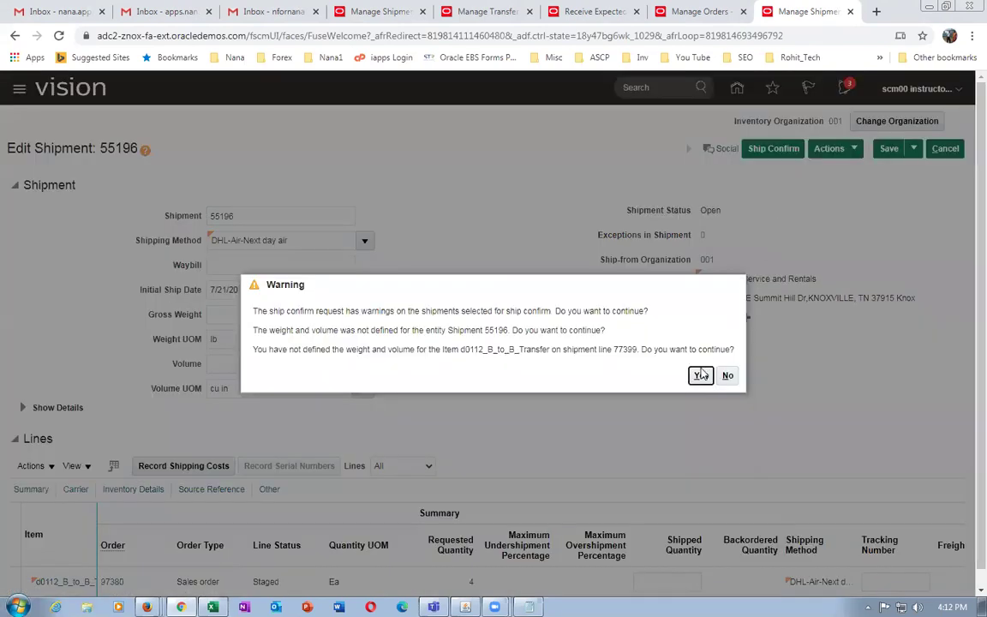
{"action": "left_click_drag", "start_coordinate": [332, 330], "coordinate": [415, 349]}
{"action": "left_click", "coordinate": [701, 376]}
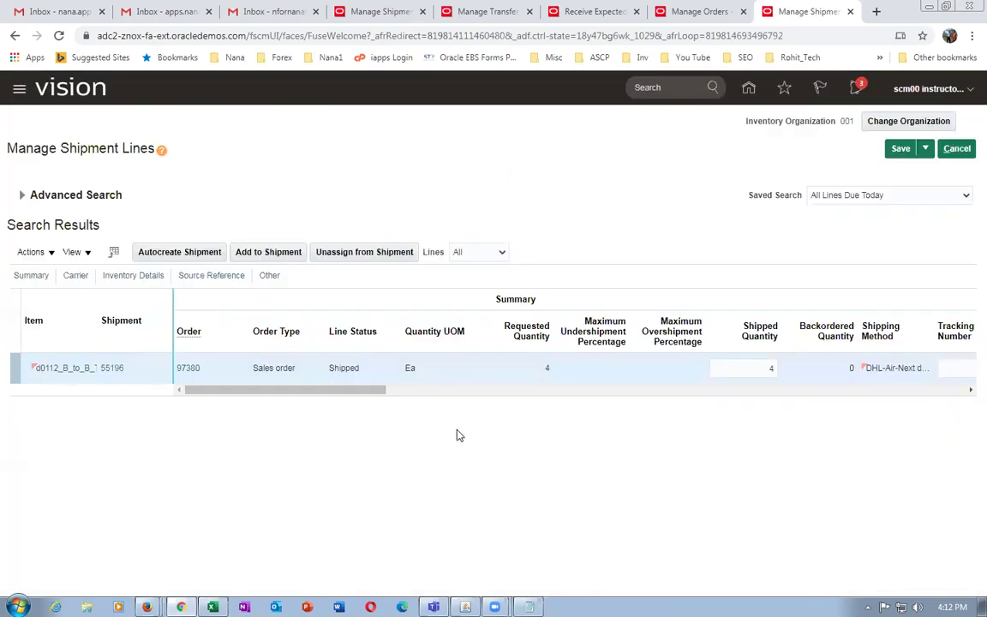
{"action": "left_click", "coordinate": [961, 151]}
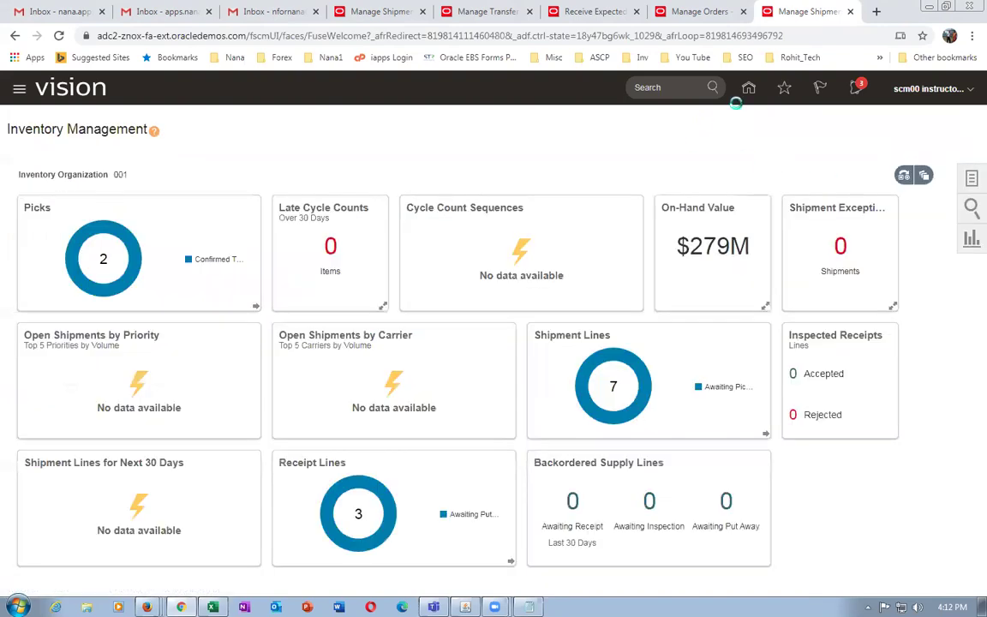
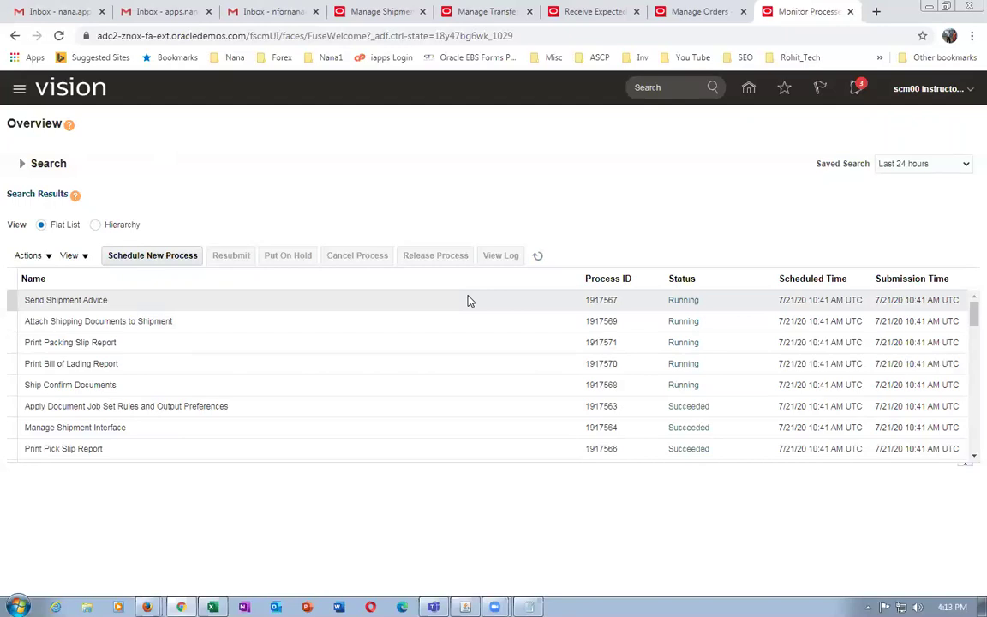
- Check the progress of the Send Shipment Advice process and refresh the scheduled process list
{"action": "left_click", "coordinate": [231, 303]}
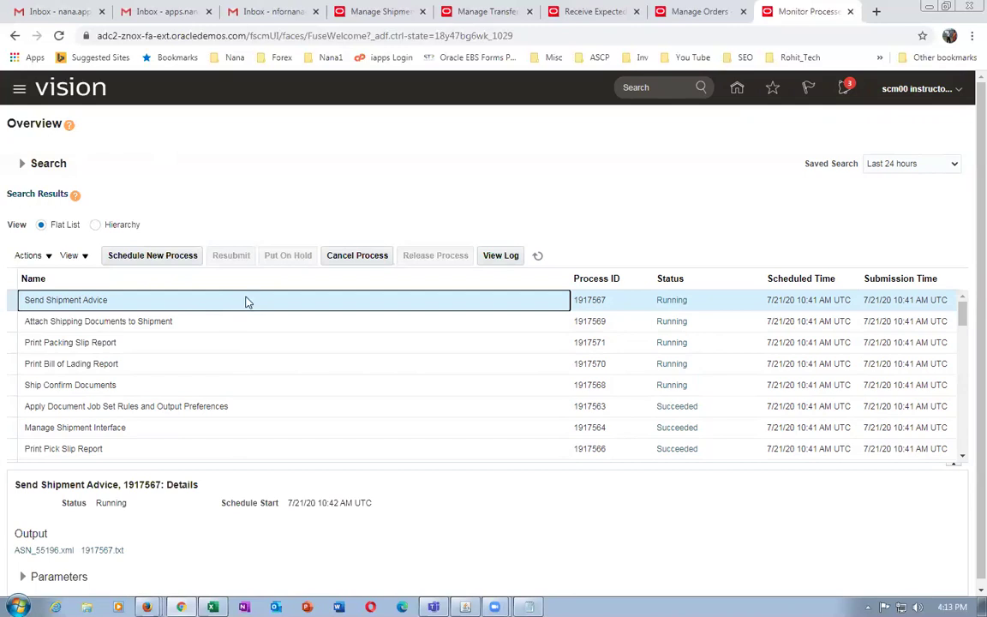
{"action": "left_click", "coordinate": [538, 255]}
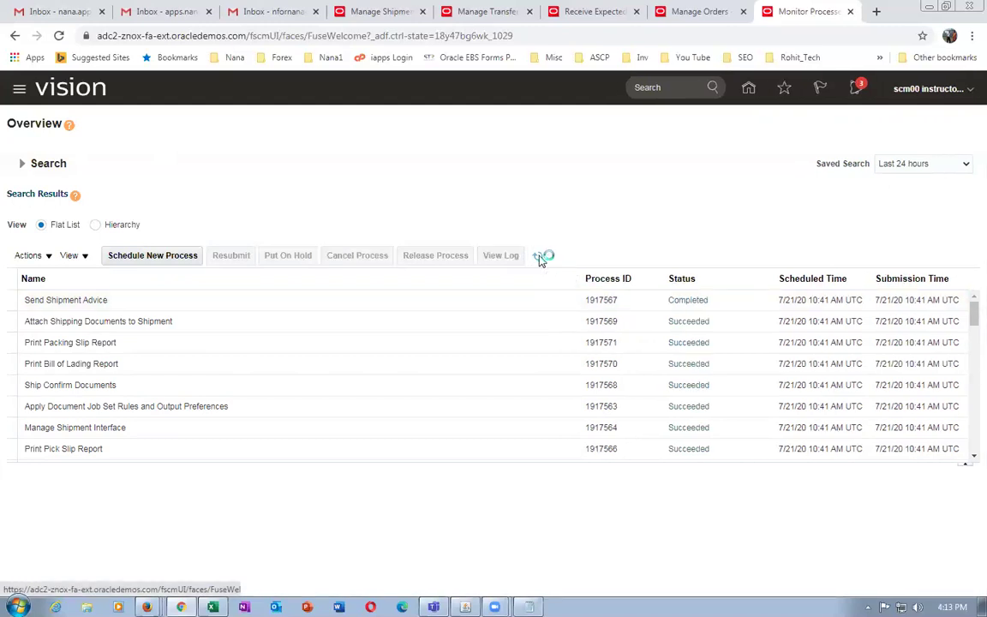
{"action": "left_click", "coordinate": [537, 256]}
- Return to the sales order in Manage Orders and refresh it to check the order line's status
{"action": "left_click", "coordinate": [692, 12]}
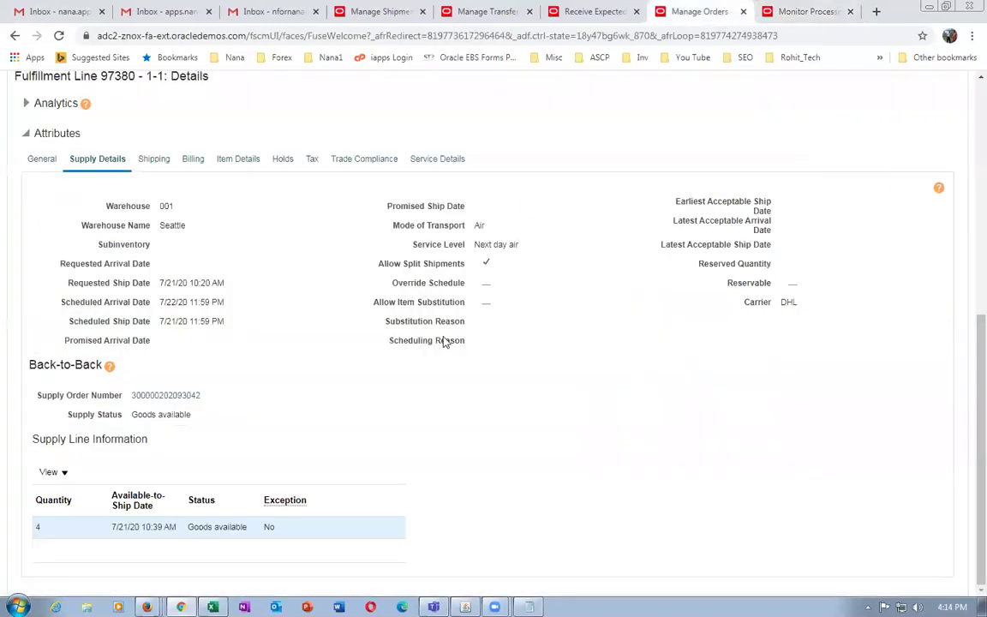
{"action": "scroll", "coordinate": [276, 453], "scroll_direction": "up", "scroll_amount": 4}
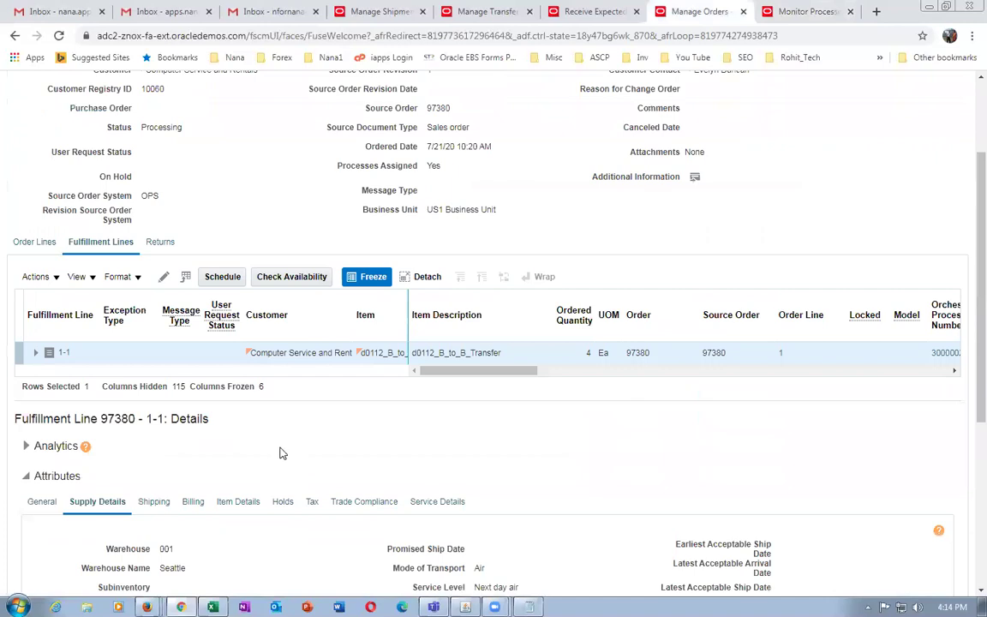
{"action": "scroll", "coordinate": [278, 453], "scroll_direction": "up", "scroll_amount": 2}
{"action": "left_click", "coordinate": [906, 128]}
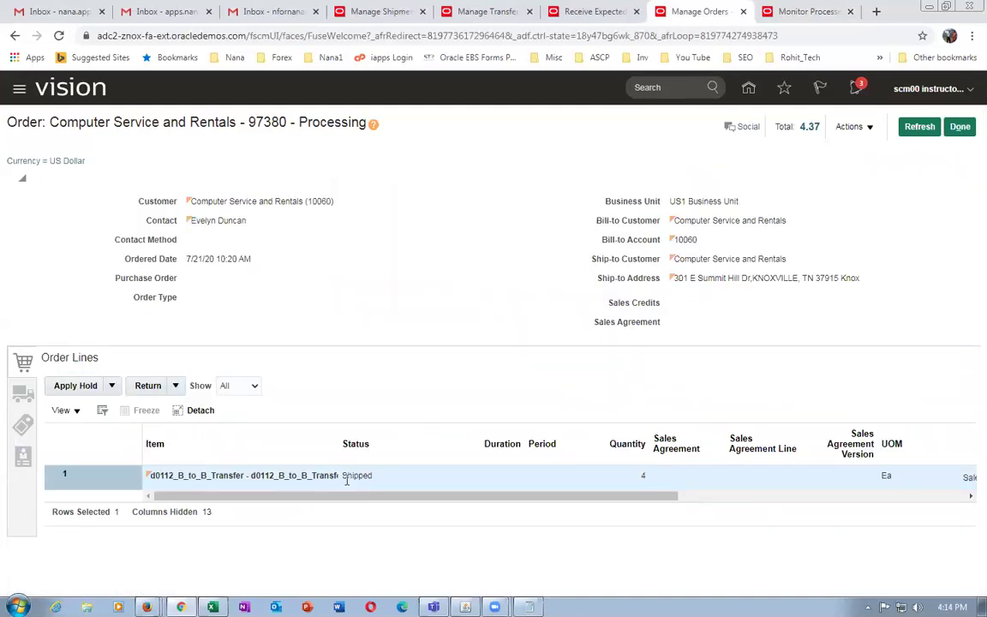
{"action": "left_click", "coordinate": [914, 128]}
{"action": "left_click_drag", "start_coordinate": [404, 500], "coordinate": [288, 542]}
{"action": "left_click", "coordinate": [919, 126]}
- Switch the sales order to the fulfillment view, open the line's orchestration process, and check its plan's task statuses
{"action": "left_click", "coordinate": [847, 127]}
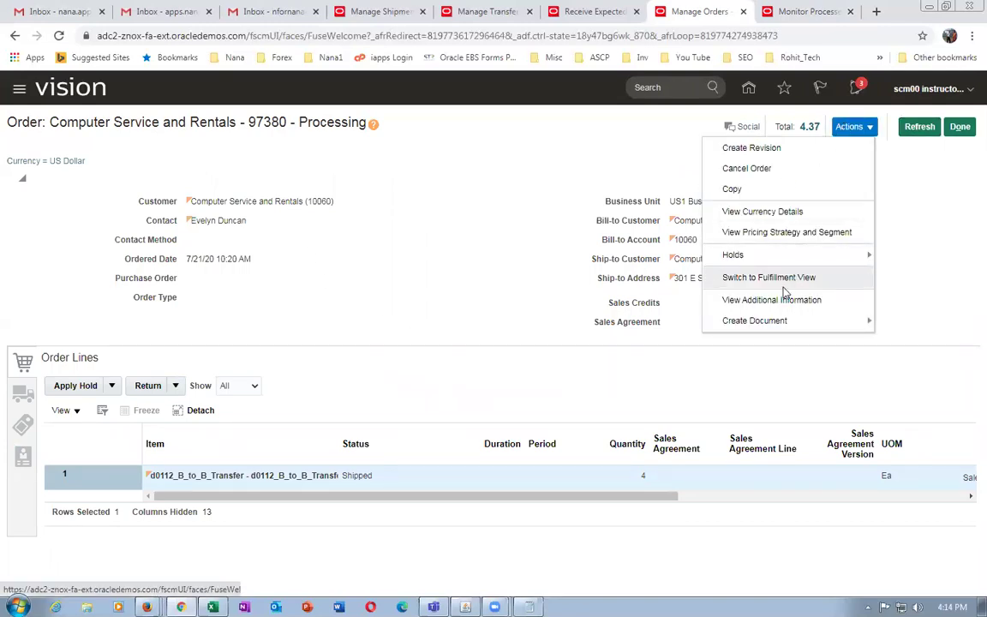
{"action": "left_click", "coordinate": [742, 277]}
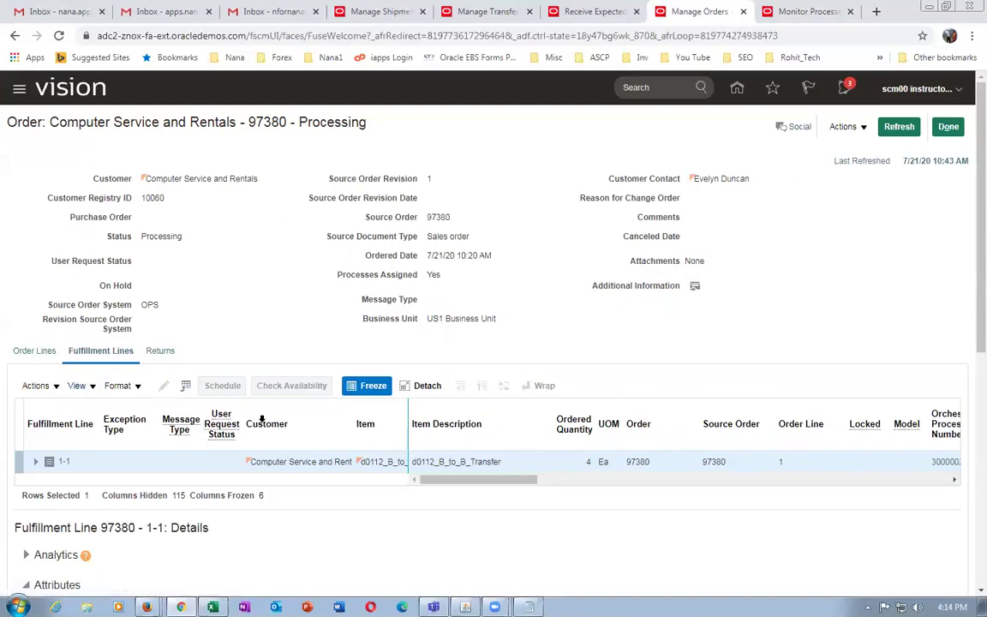
{"action": "left_click", "coordinate": [943, 461]}
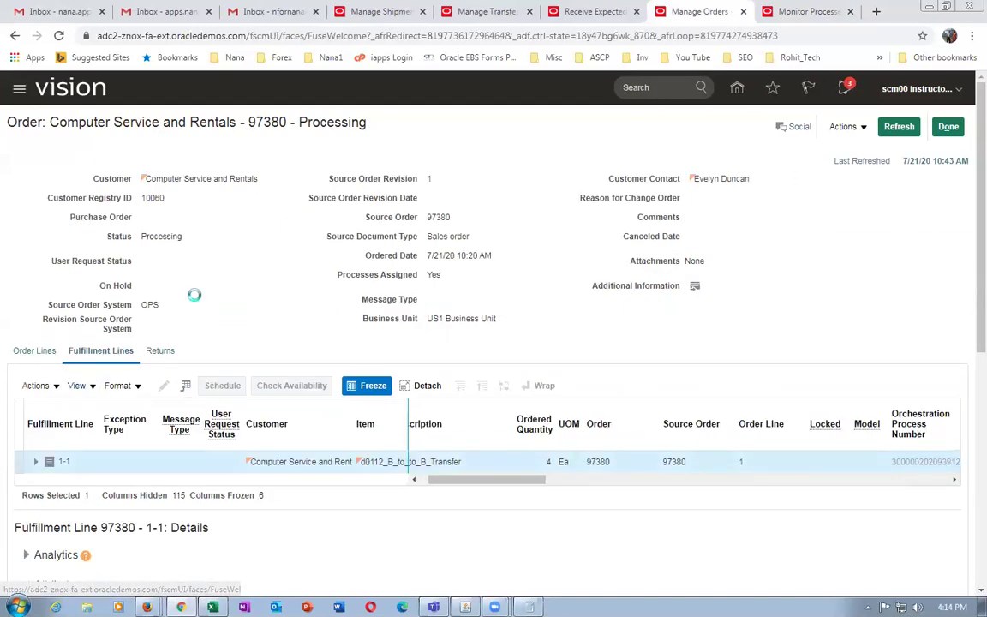
{"action": "scroll", "coordinate": [241, 435], "scroll_direction": "down", "scroll_amount": 1}
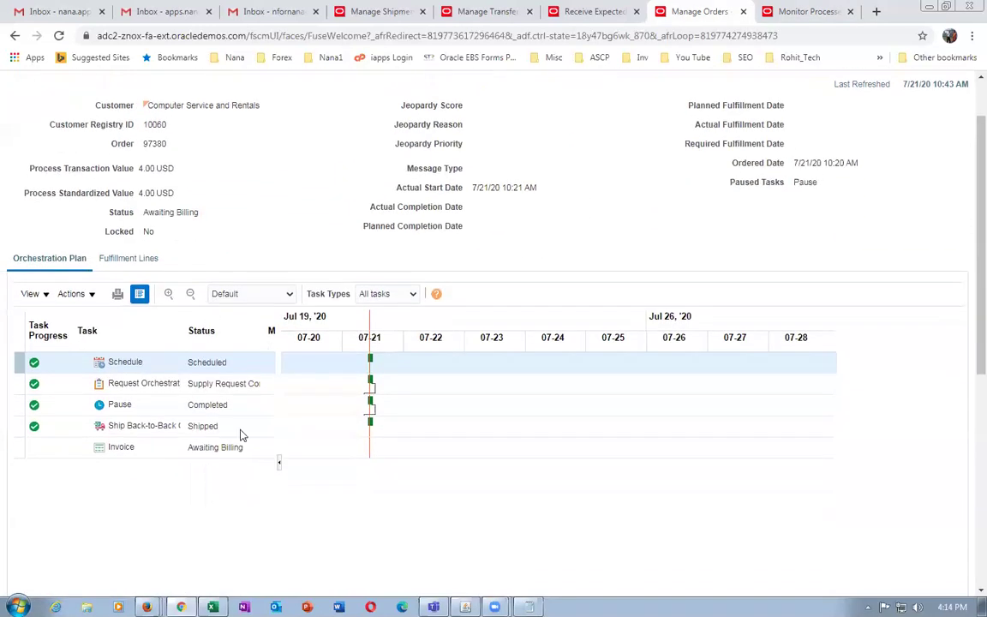
{"action": "left_click", "coordinate": [214, 447]}
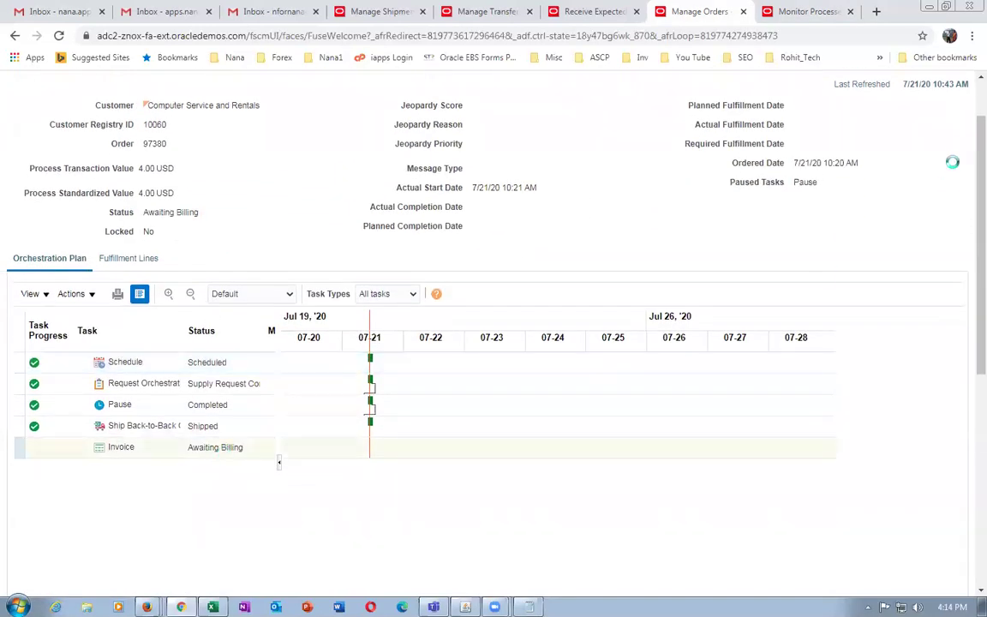
{"action": "scroll", "coordinate": [952, 162], "scroll_direction": "up", "scroll_amount": 1}
{"action": "left_click", "coordinate": [901, 125]}
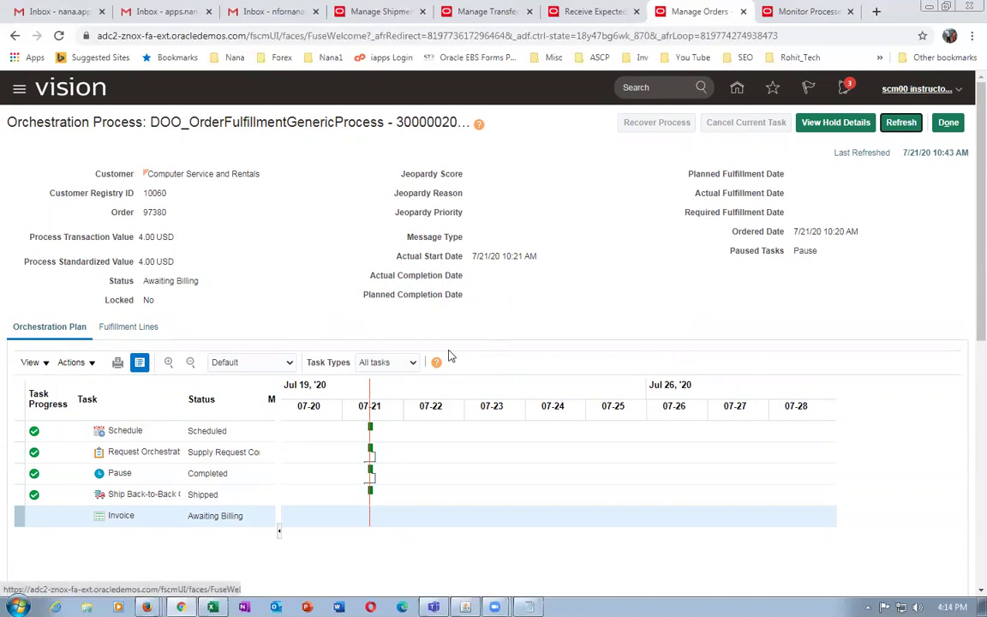
- Sign out and sign back in as fin_impl with the saved account password
{"action": "left_click", "coordinate": [915, 88]}
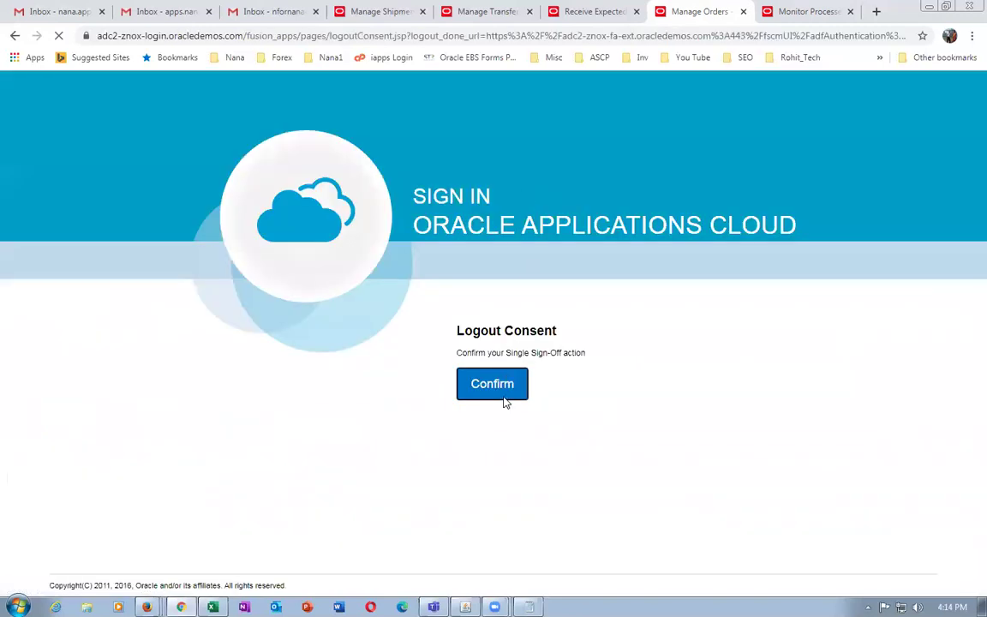
{"action": "left_click", "coordinate": [502, 396]}
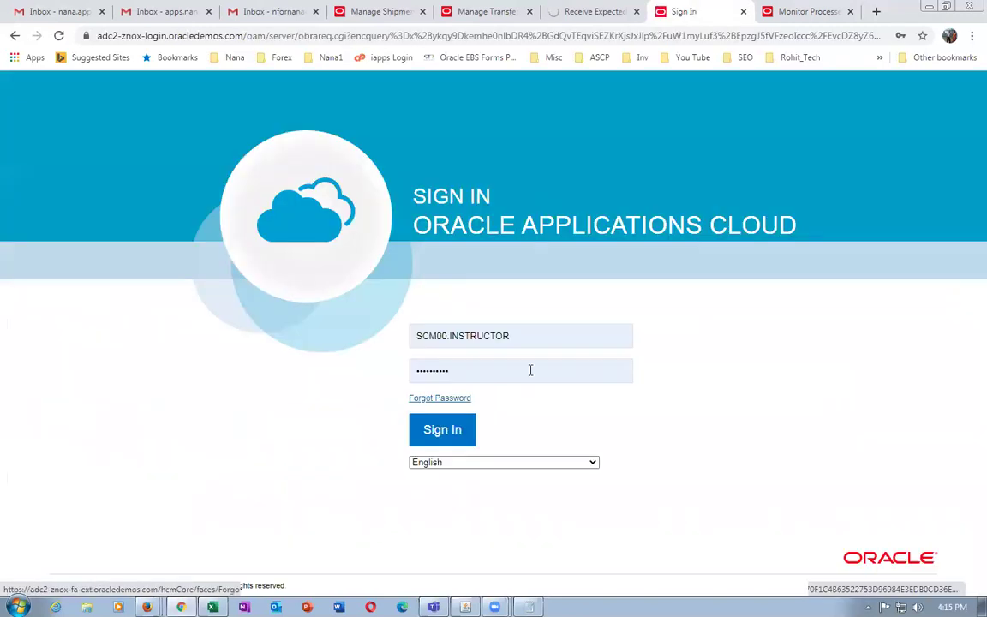
{"action": "left_click", "coordinate": [416, 339]}
{"action": "key", "text": "ctrl+a"}
{"action": "type", "text": "fin_impl"}
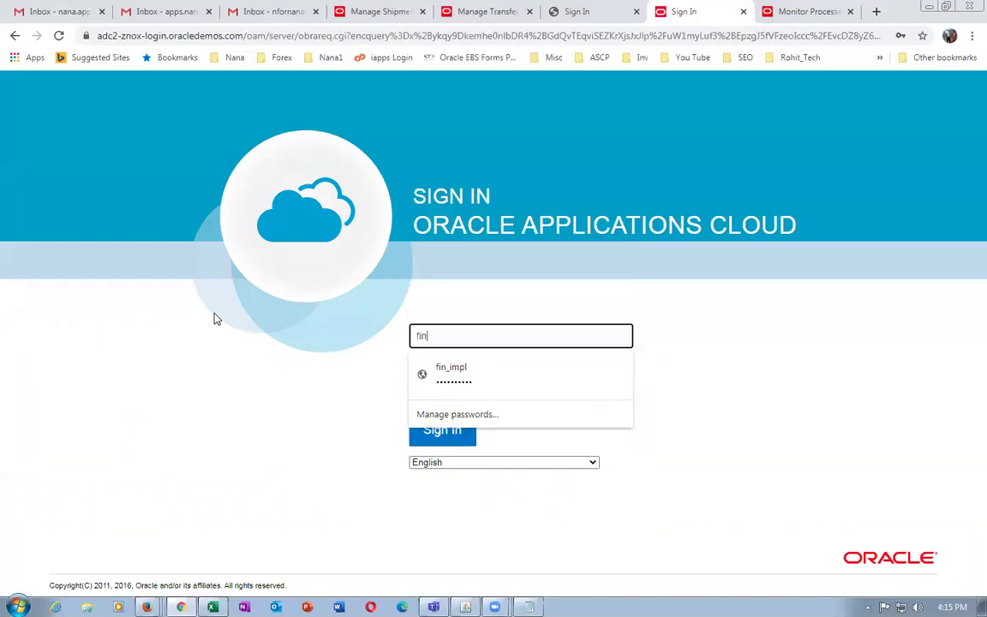
{"action": "left_click", "coordinate": [493, 391]}
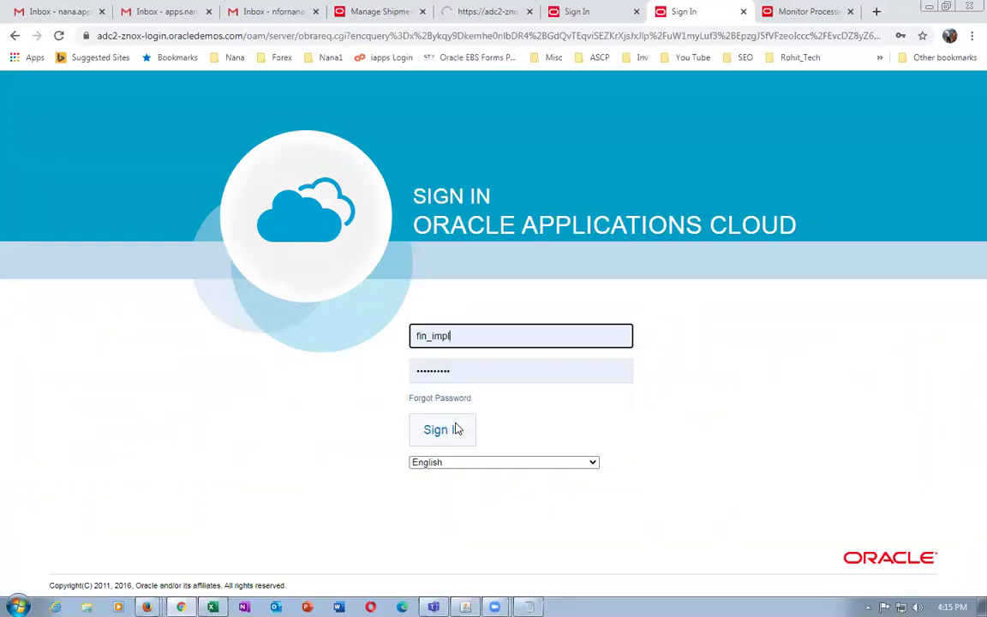
{"action": "left_click", "coordinate": [457, 429]}
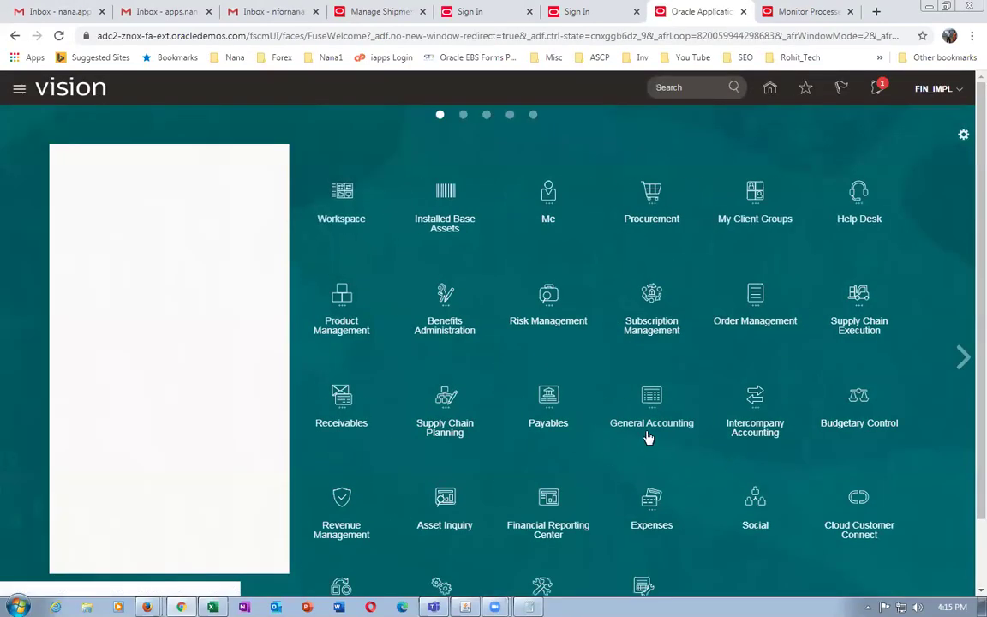
- Open Scheduled Processes from the Tools group on the home page
{"action": "scroll", "coordinate": [728, 403], "scroll_direction": "down", "scroll_amount": 1}
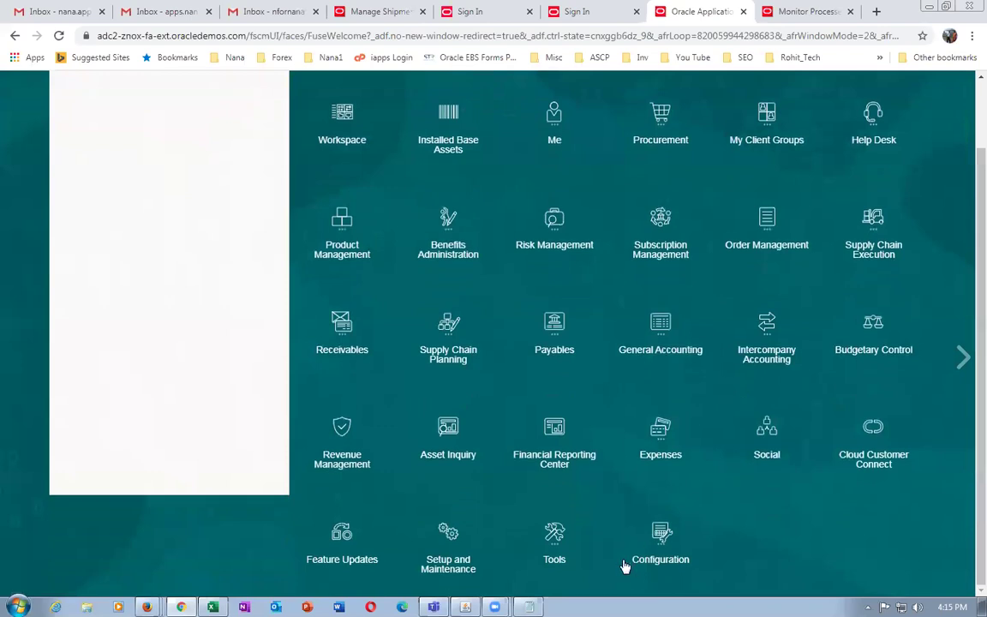
{"action": "scroll", "coordinate": [548, 530], "scroll_direction": "down", "scroll_amount": 2}
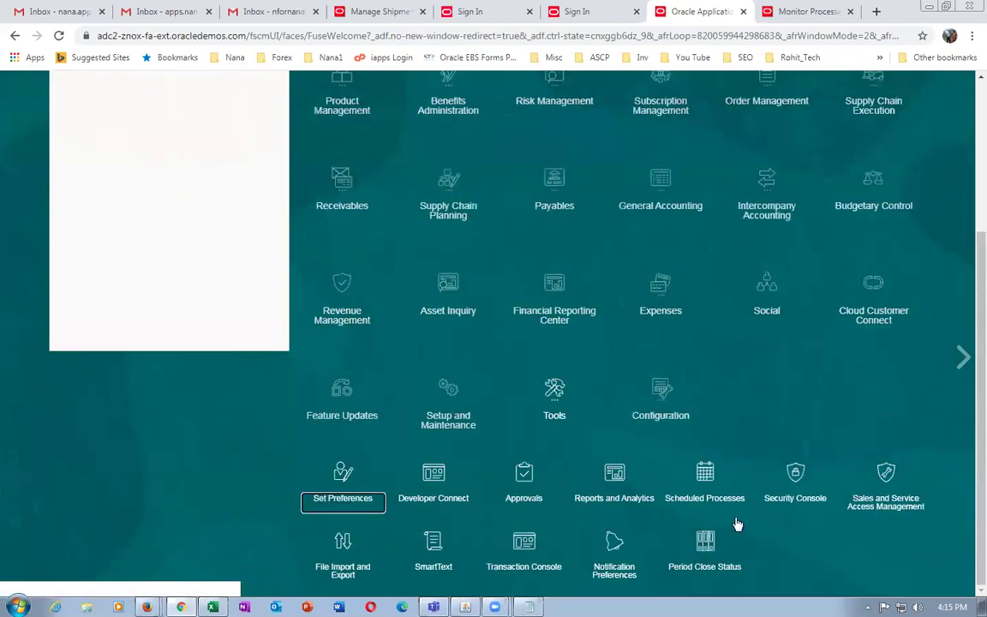
{"action": "left_click", "coordinate": [707, 471]}
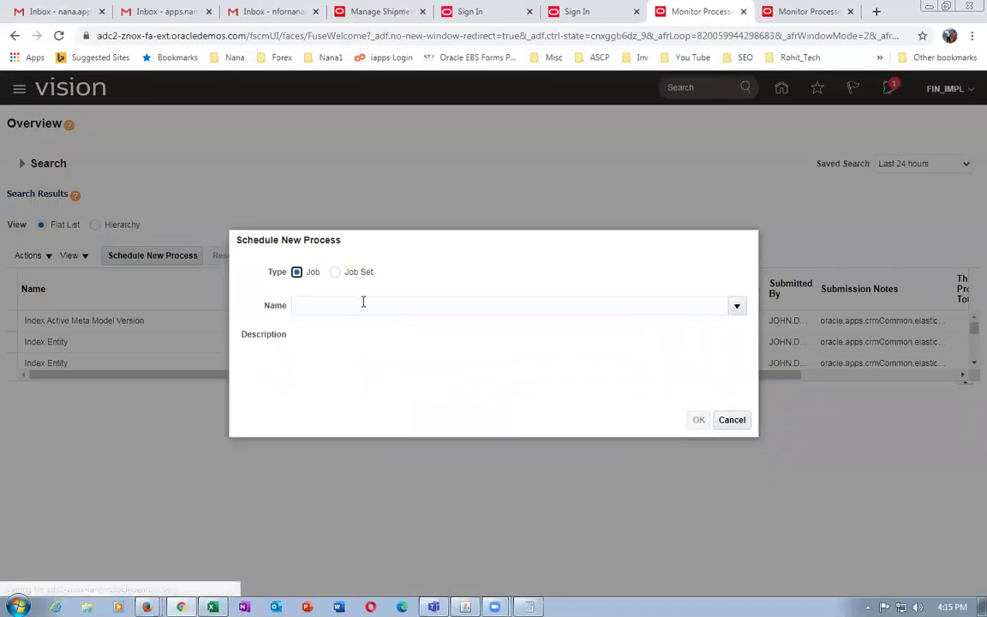
- Search for "import autoinv" as the new job's name, select Import AutoInvoice, and open its process details
{"action": "left_click", "coordinate": [359, 301]}
{"action": "type", "text": "import autoinv"}
{"action": "key", "text": "Tab"}
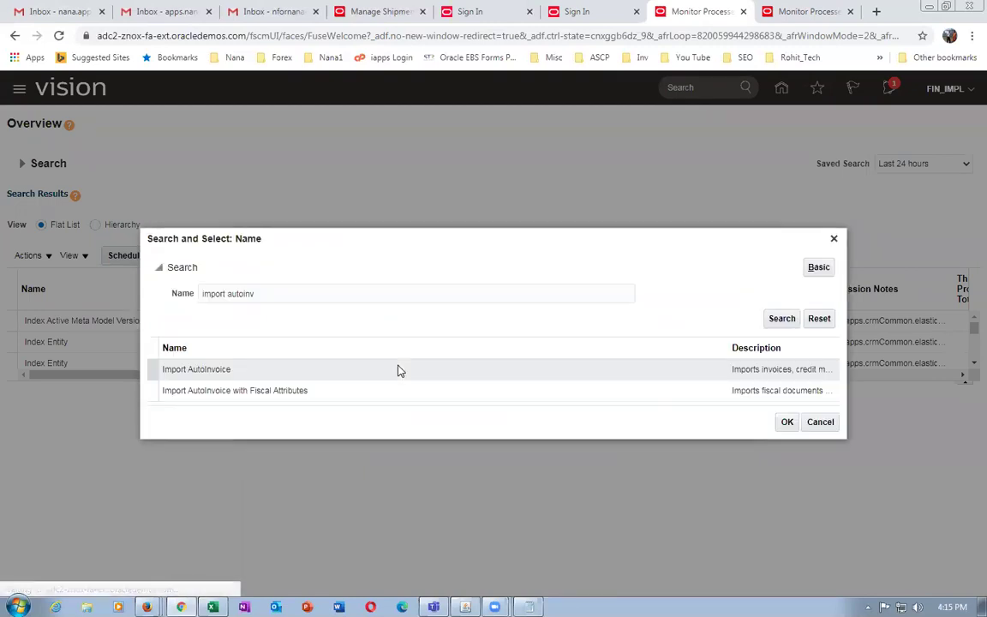
{"action": "left_click", "coordinate": [370, 374]}
{"action": "left_click", "coordinate": [785, 422]}
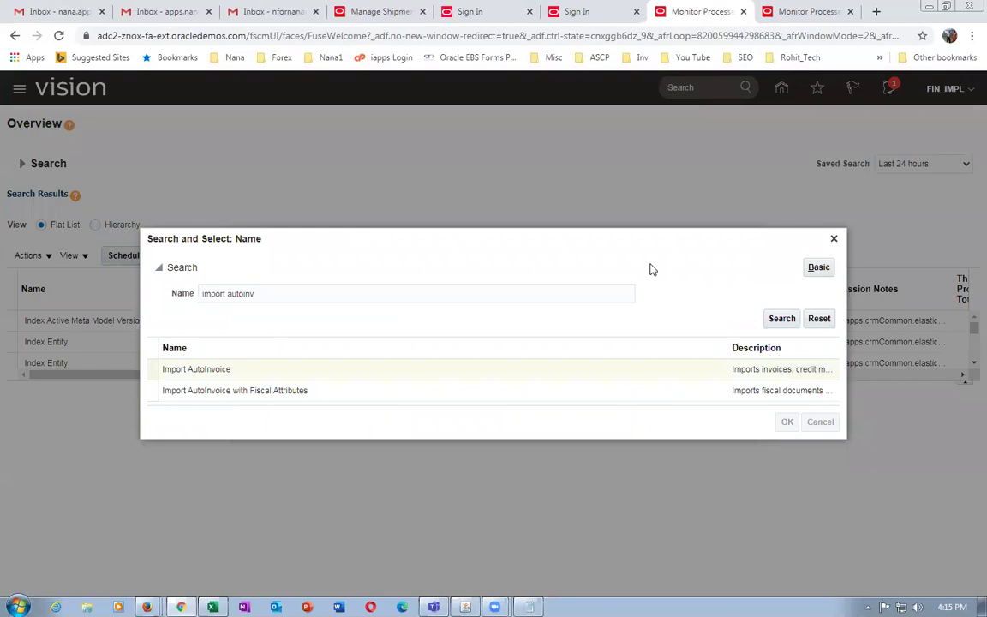
{"action": "left_click", "coordinate": [696, 419]}
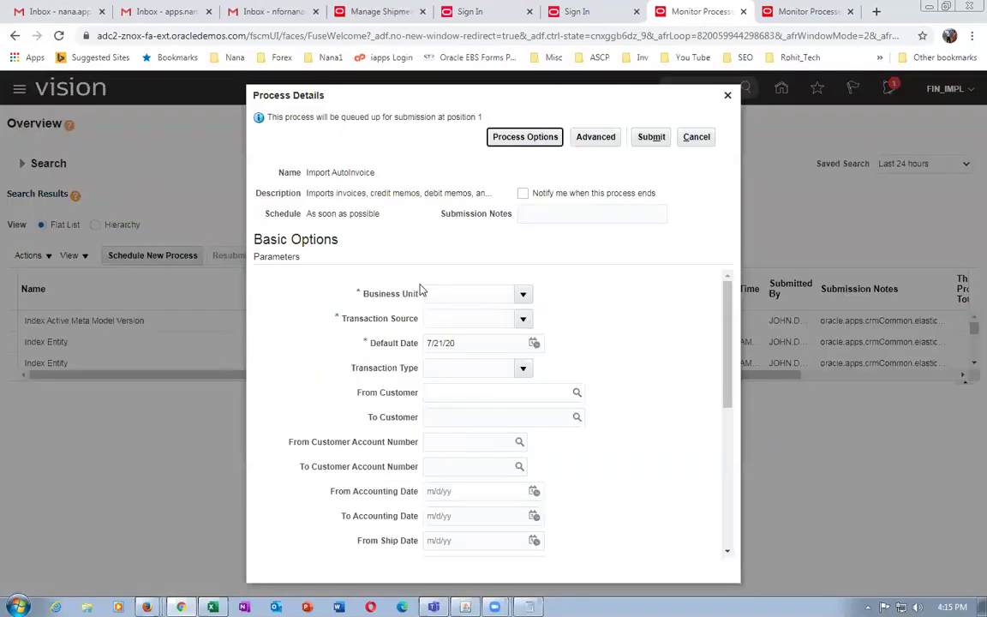
- Submit Import AutoInvoice for US1 Business Unit with Distributed Order Orchestration as the transaction source
{"action": "left_click", "coordinate": [473, 293]}
{"action": "type", "text": "US1"}
{"action": "key", "text": "Tab"}
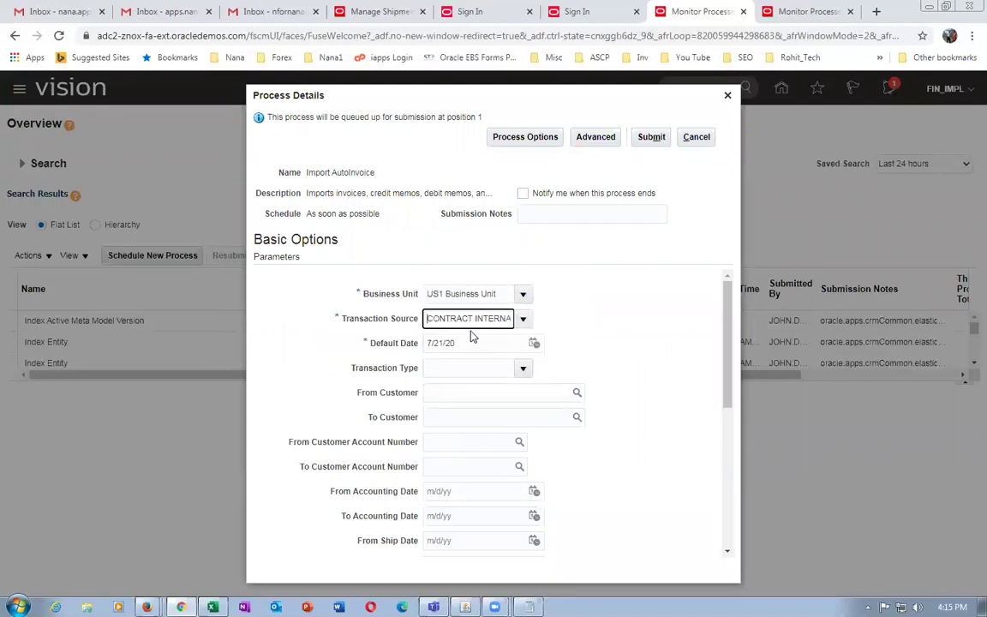
{"action": "left_click", "coordinate": [523, 317]}
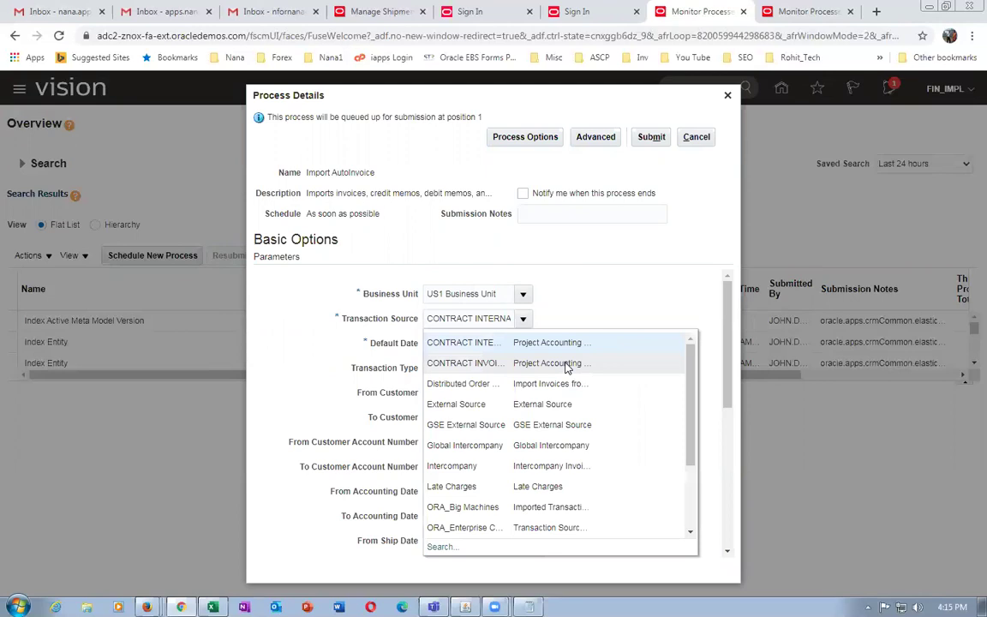
{"action": "key", "text": "Escape"}
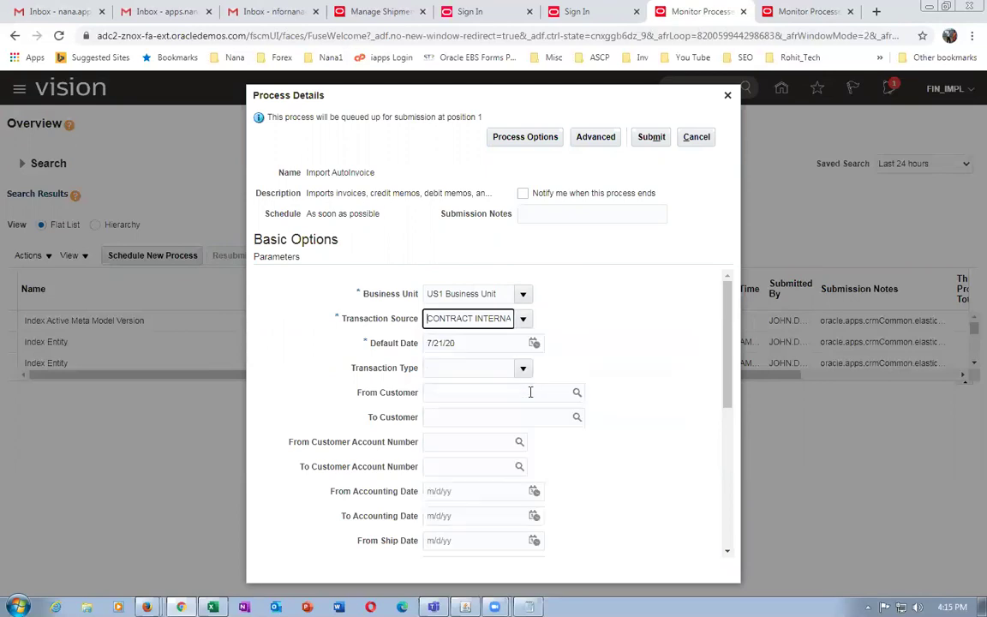
{"action": "left_click", "coordinate": [654, 137]}
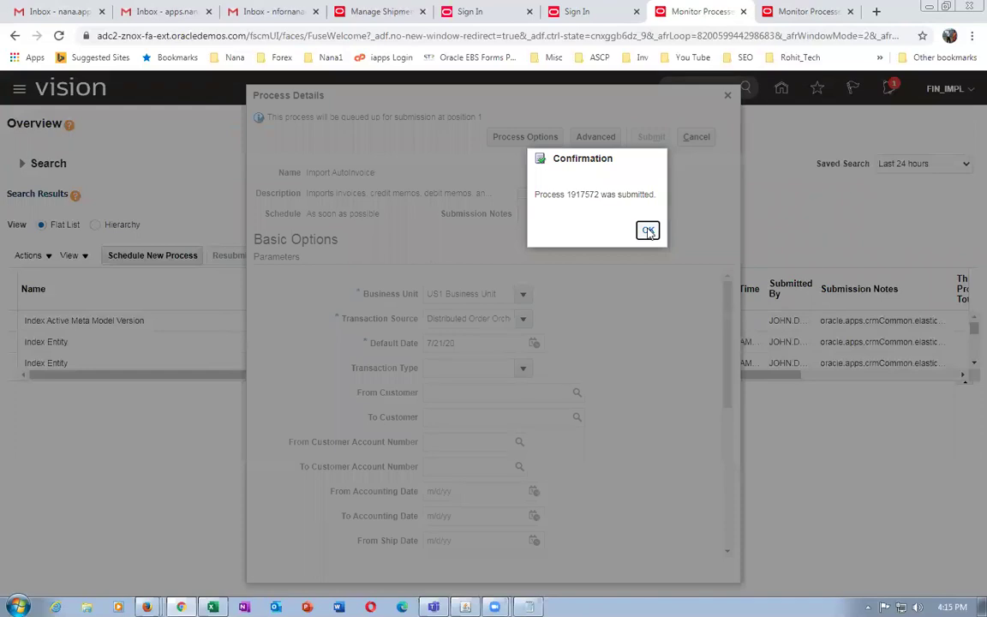
{"action": "left_click", "coordinate": [648, 232]}
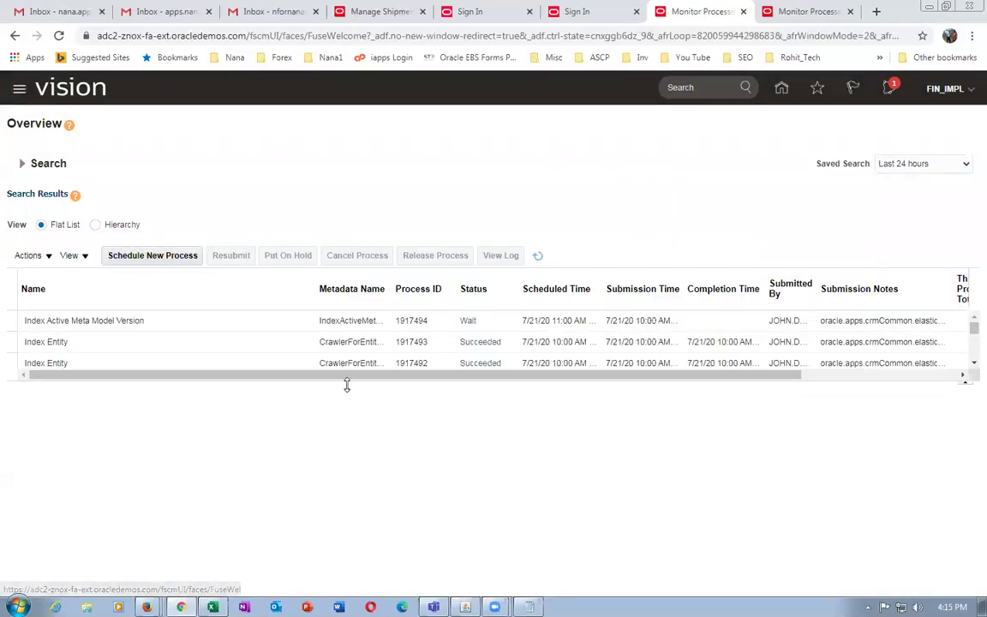
- Enlarge the process list and refresh it repeatedly to monitor the Import AutoInvoice job until it finishes
{"action": "left_click_drag", "start_coordinate": [352, 384], "coordinate": [348, 486]}
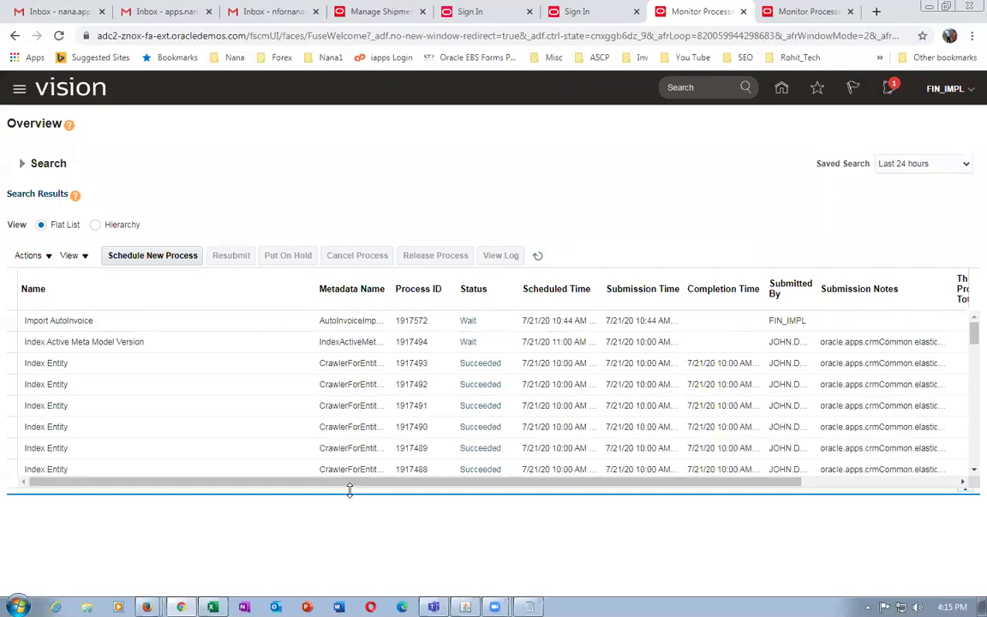
{"action": "left_click", "coordinate": [538, 255]}
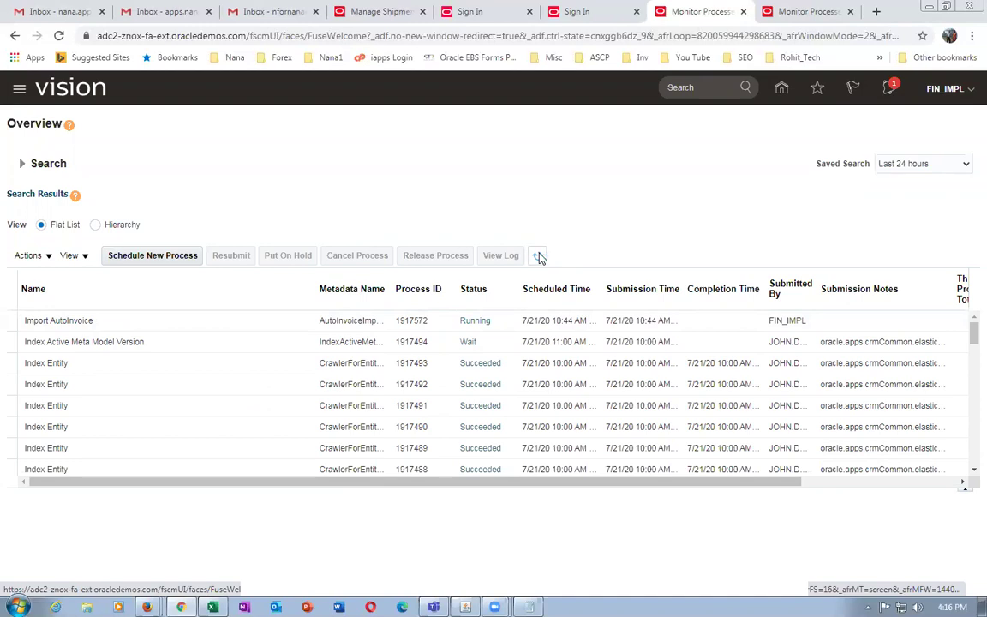
{"action": "left_click", "coordinate": [538, 256]}
{"action": "left_click", "coordinate": [538, 257]}
{"action": "left_click", "coordinate": [538, 257]}
{"action": "left_click", "coordinate": [538, 257]}
{"action": "left_click", "coordinate": [539, 257]}
{"action": "left_click", "coordinate": [539, 257]}
{"action": "left_click", "coordinate": [539, 257]}
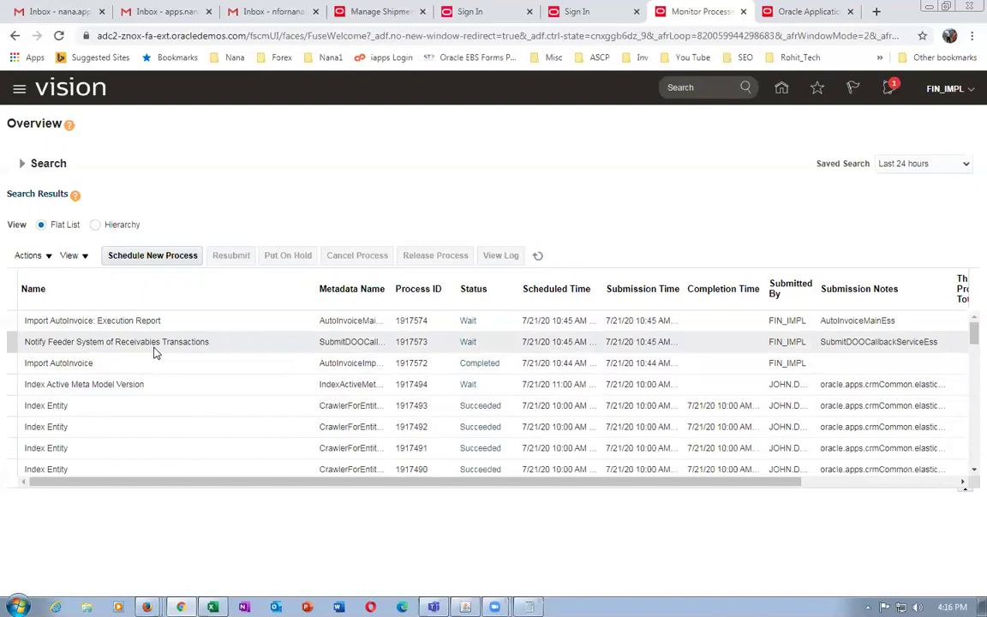
{"action": "left_click", "coordinate": [538, 256]}
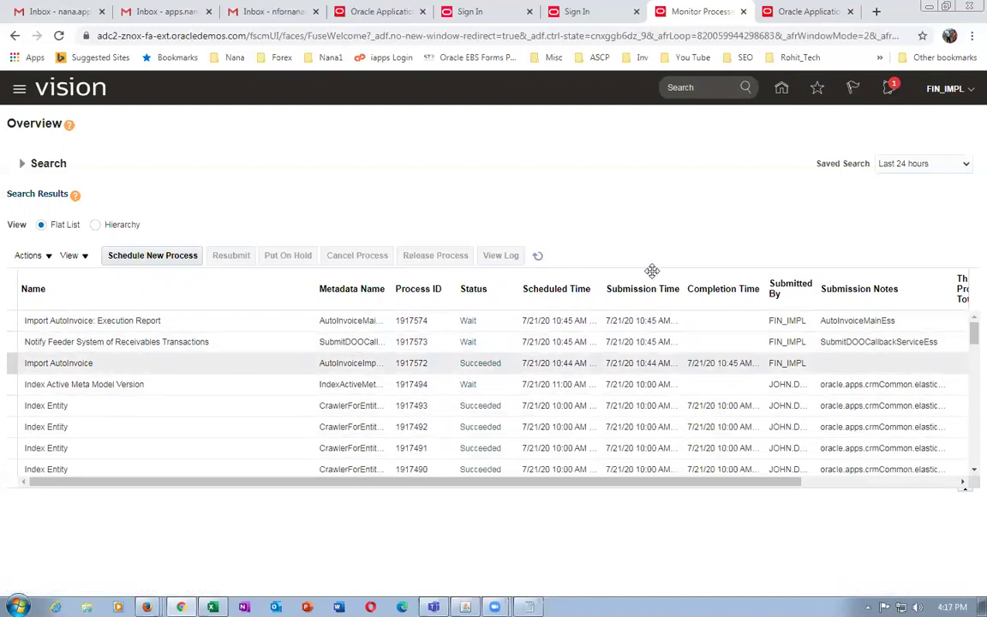
- Go from the home page to Receivables Billing and open the Manage Transactions task
{"action": "left_click", "coordinate": [781, 89]}
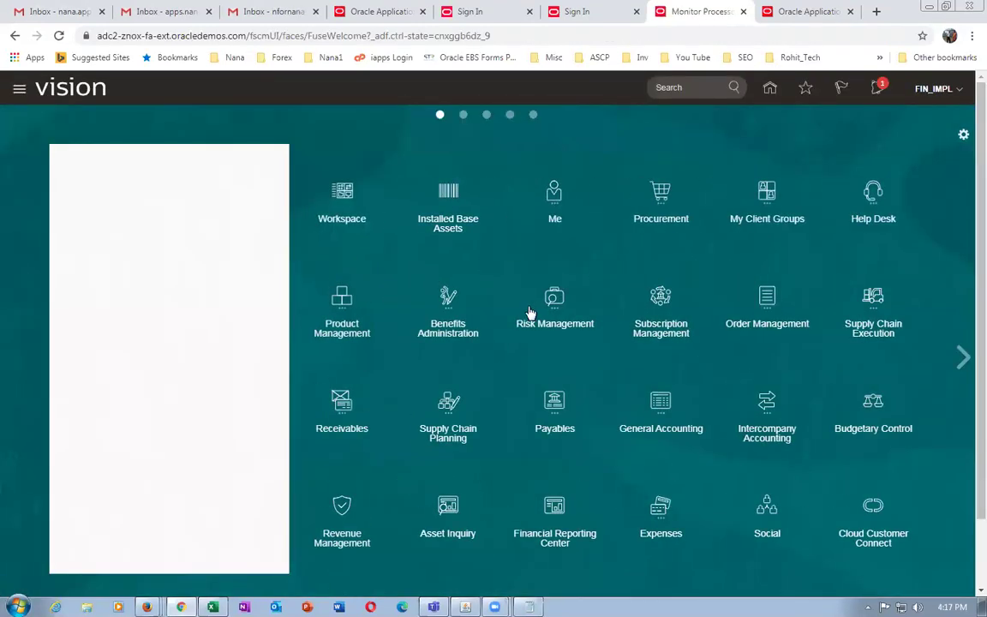
{"action": "left_click", "coordinate": [342, 403]}
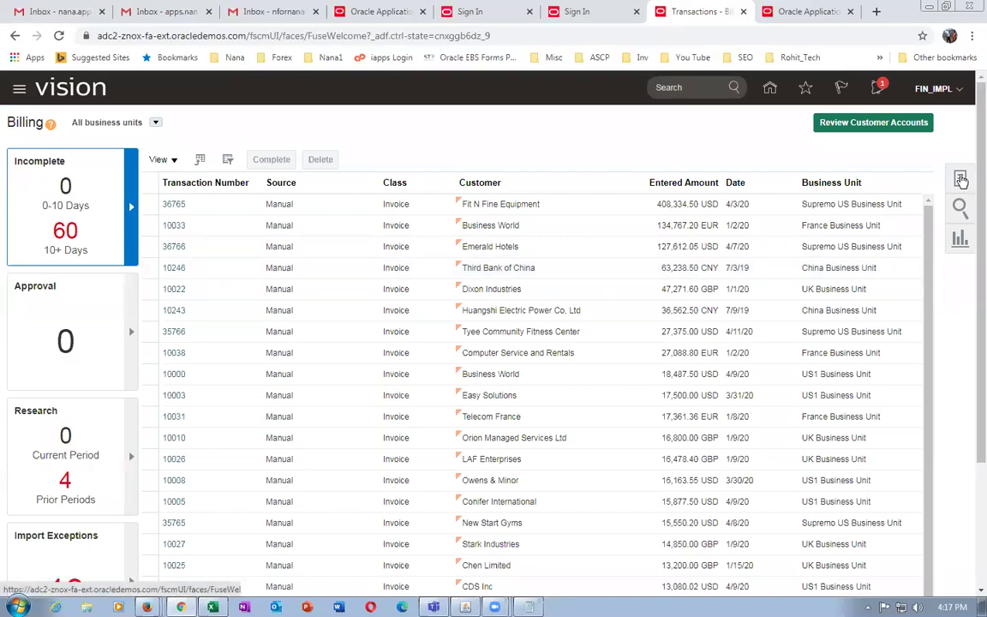
{"action": "left_click", "coordinate": [961, 180]}
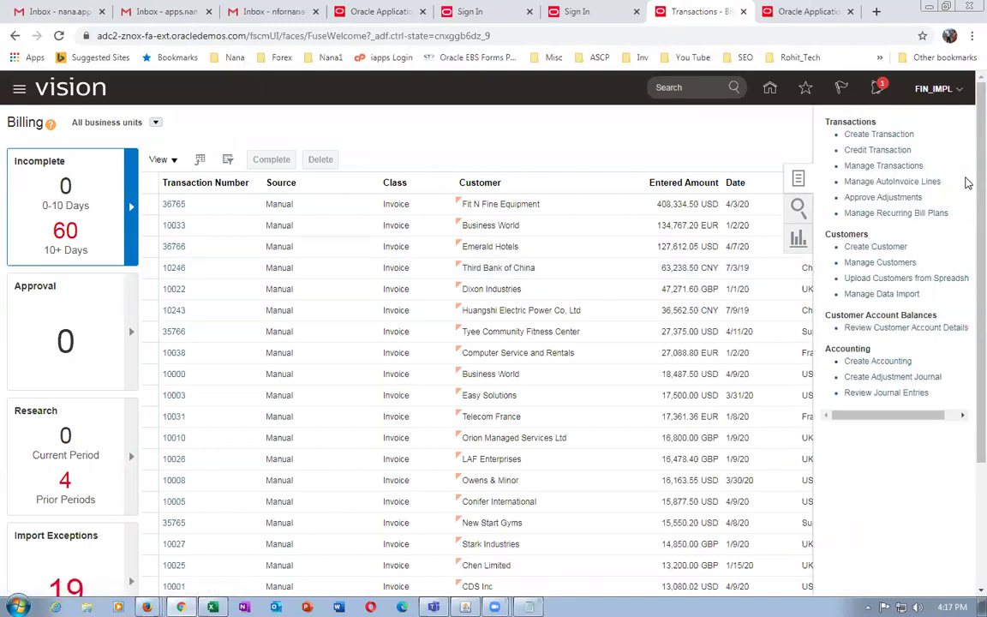
{"action": "left_click", "coordinate": [884, 166]}
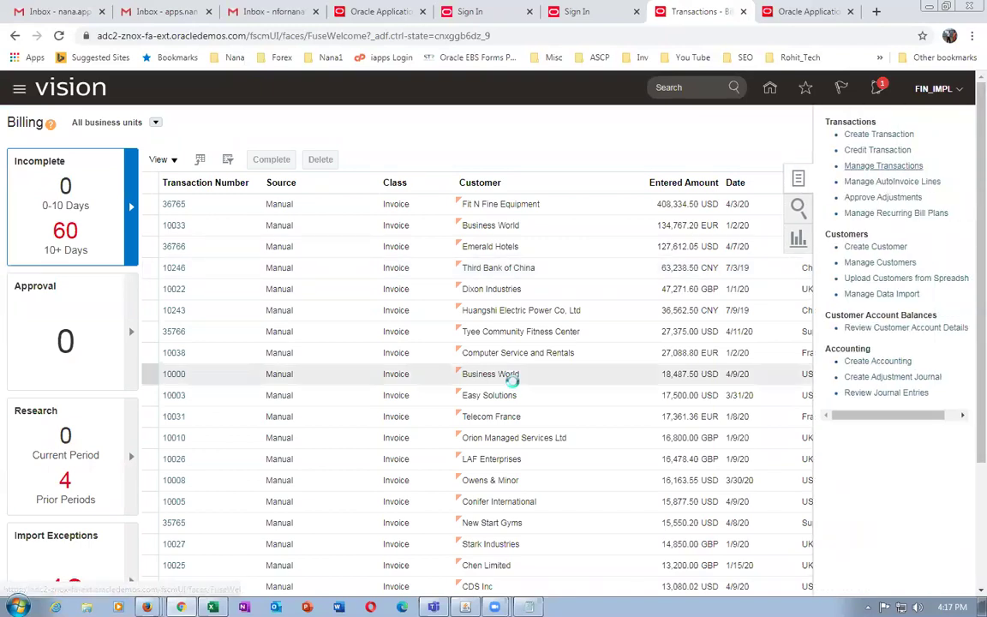
- Look up the sales order number in the Notepad notes and enter it as the transaction search's Reference
{"action": "left_click", "coordinate": [529, 606]}
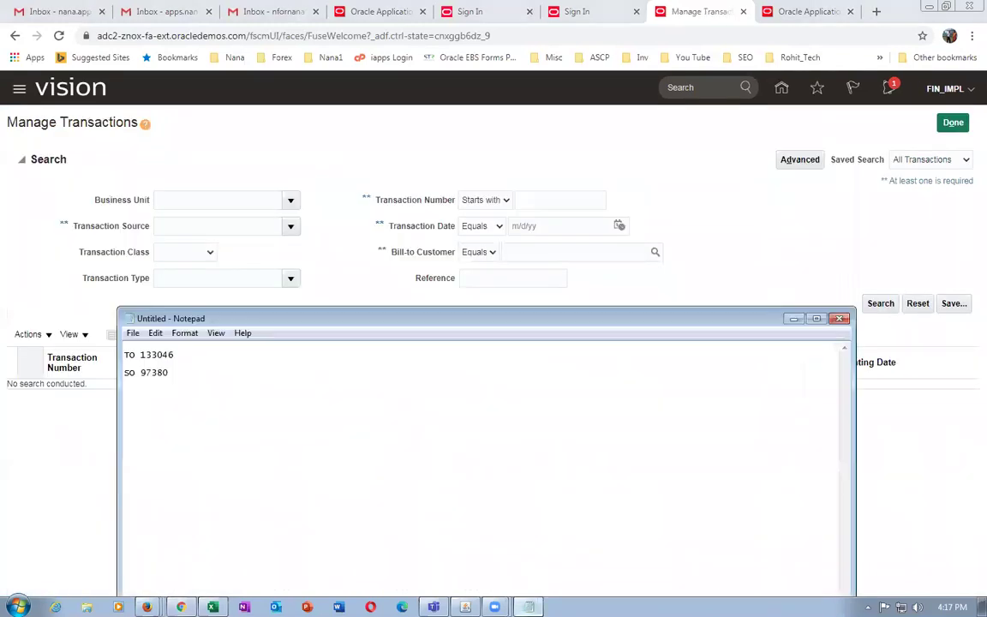
{"action": "left_click", "coordinate": [528, 607]}
{"action": "left_click", "coordinate": [495, 274]}
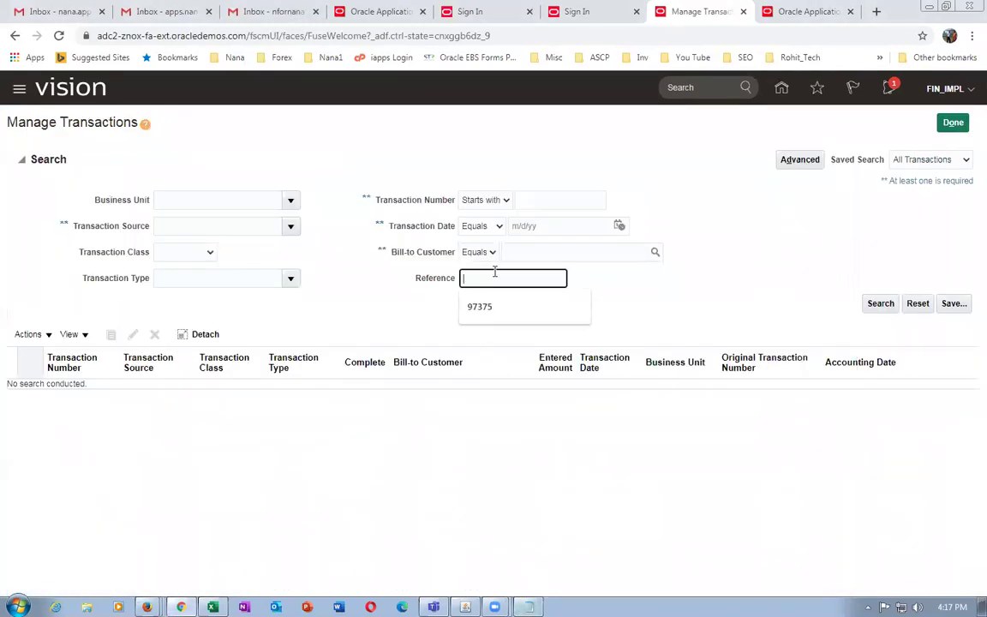
{"action": "type", "text": "97380"}
{"action": "key", "text": "Tab"}
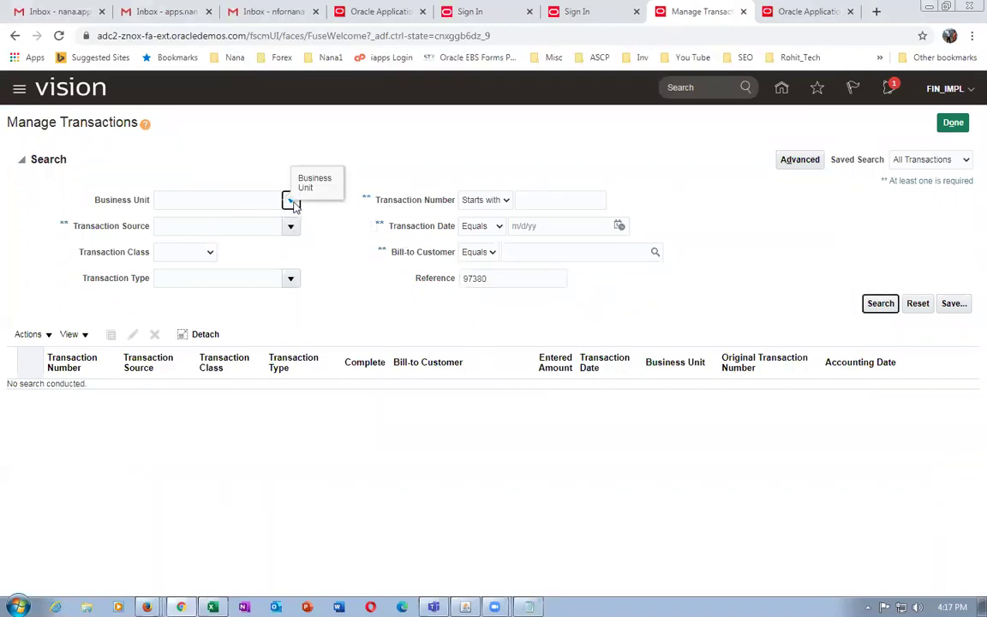
- Set the search's transaction source to Distributed Order Orchestration and run the transaction search
{"action": "left_click", "coordinate": [291, 200]}
{"action": "left_click", "coordinate": [348, 281]}
{"action": "left_click", "coordinate": [224, 226]}
{"action": "left_click", "coordinate": [290, 226]}
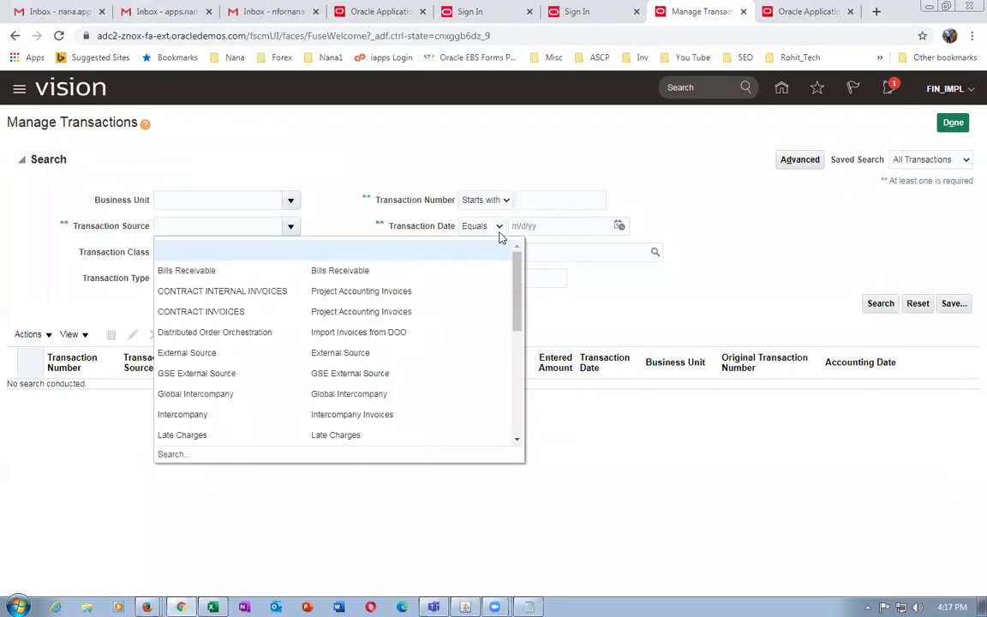
{"action": "key", "text": "Tab"}
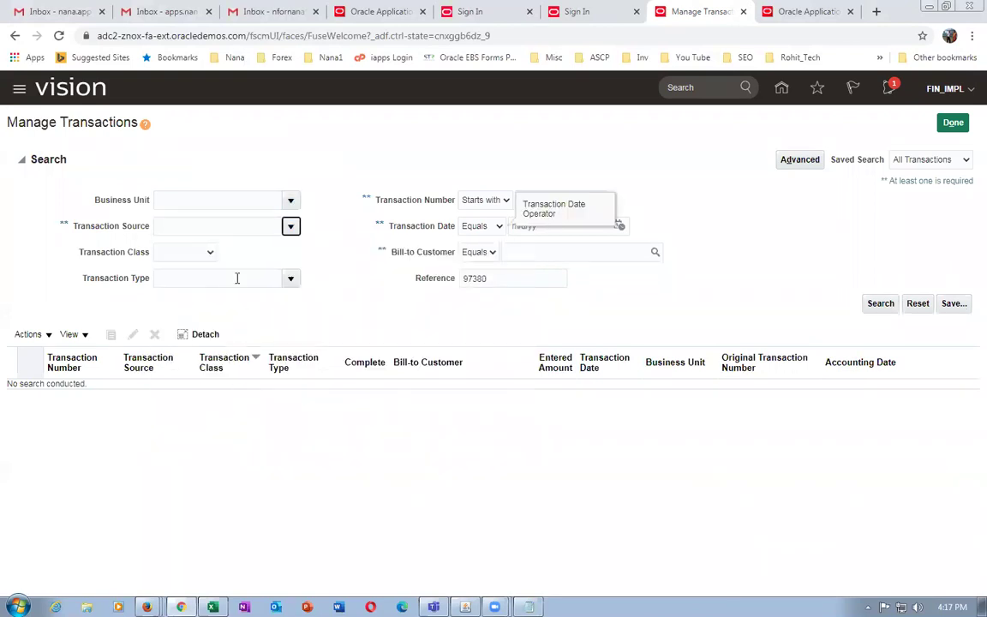
{"action": "left_click", "coordinate": [291, 227]}
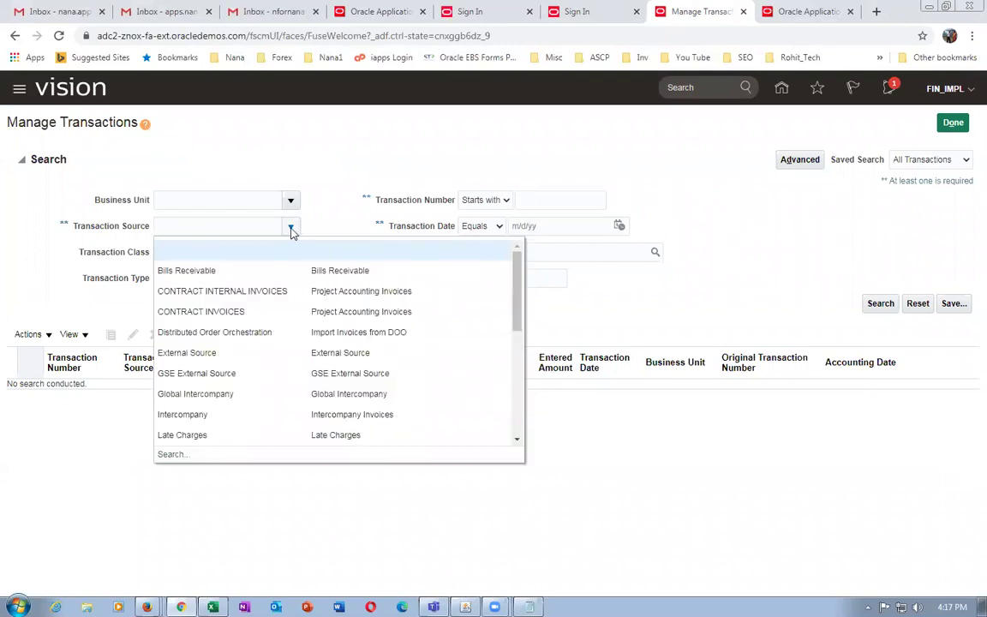
{"action": "left_click", "coordinate": [287, 333]}
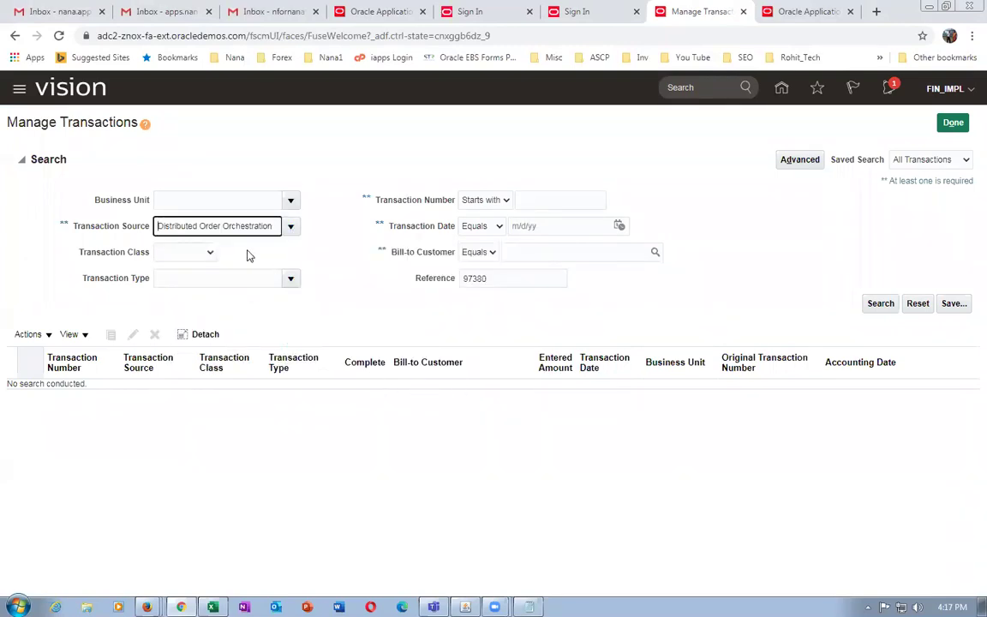
{"action": "left_click", "coordinate": [881, 303]}
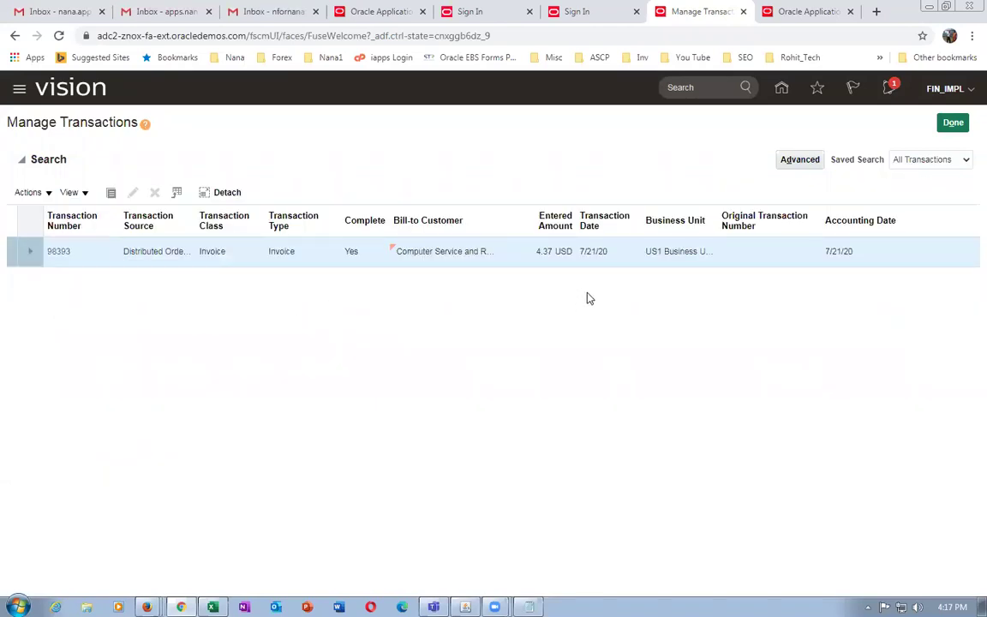
- Open the found invoice, review its details and d0112_B_to_B_Transfer line, view the printed invoice image, and close the image
{"action": "left_click", "coordinate": [55, 252]}
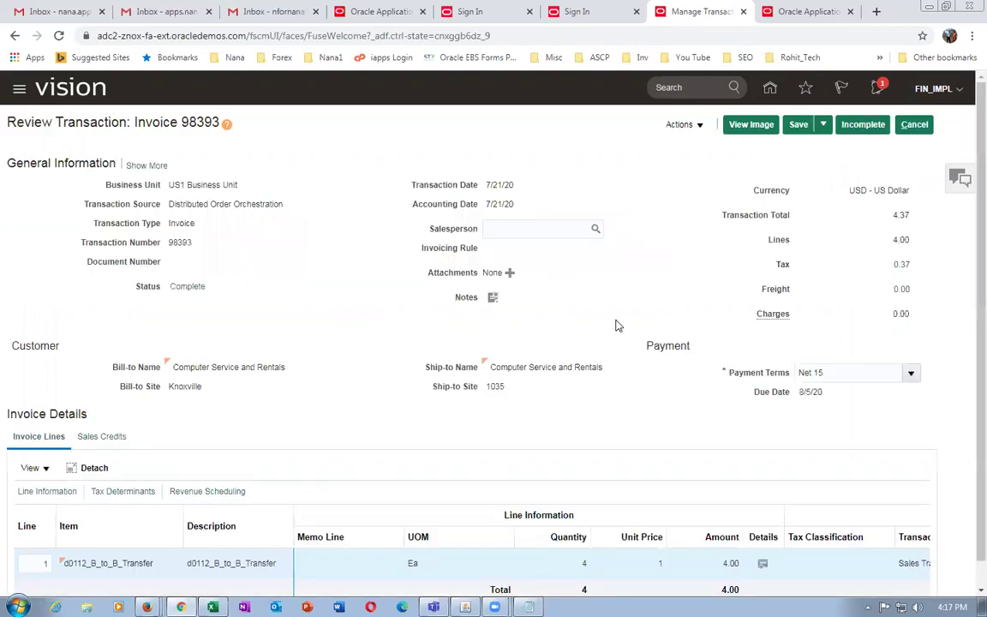
{"action": "scroll", "coordinate": [674, 249], "scroll_direction": "down", "scroll_amount": 1}
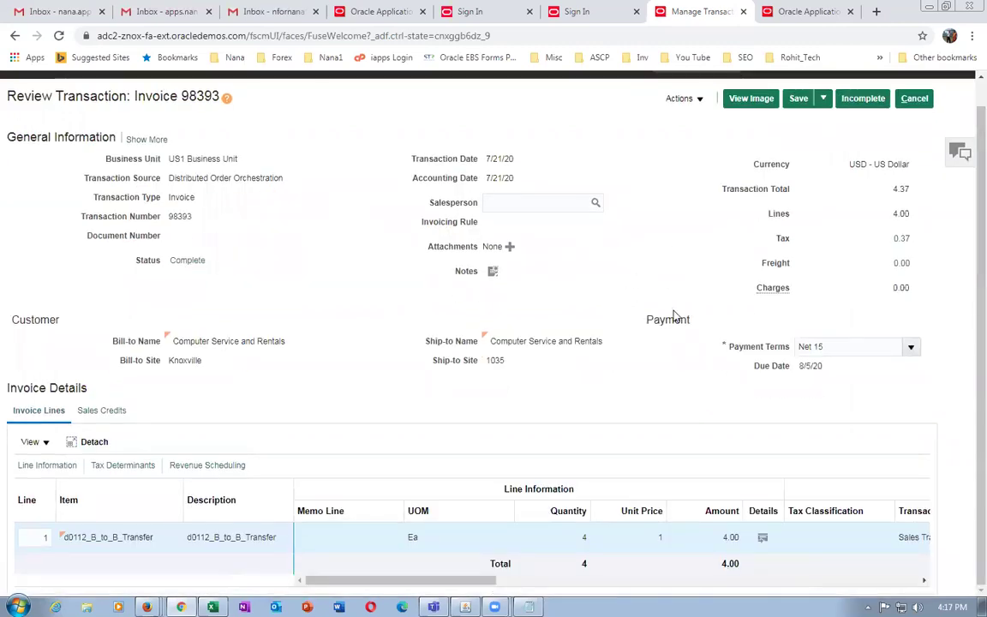
{"action": "left_click", "coordinate": [751, 98]}
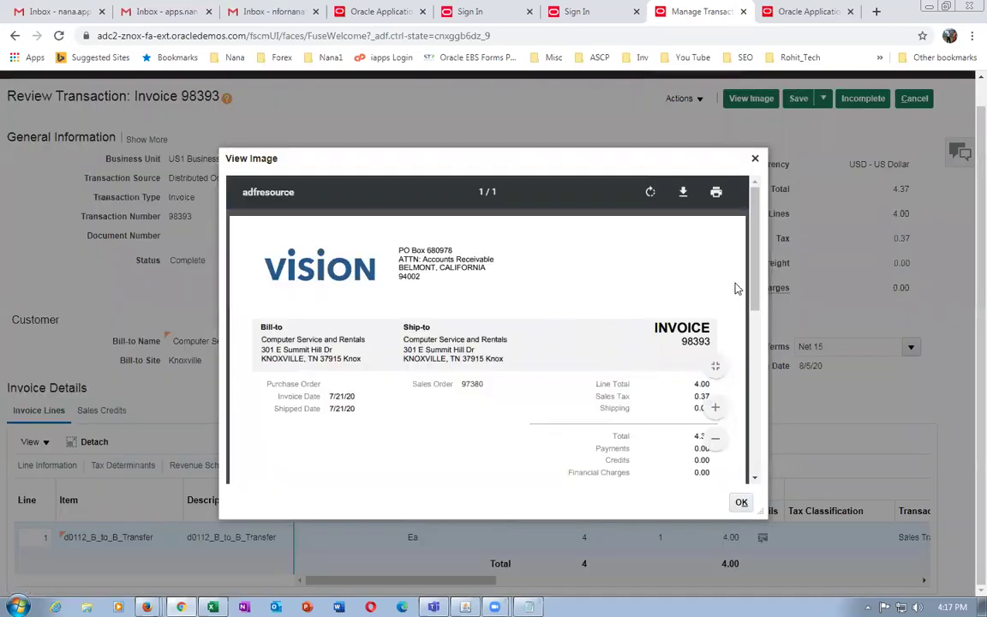
{"action": "left_click_drag", "start_coordinate": [757, 281], "coordinate": [765, 306]}
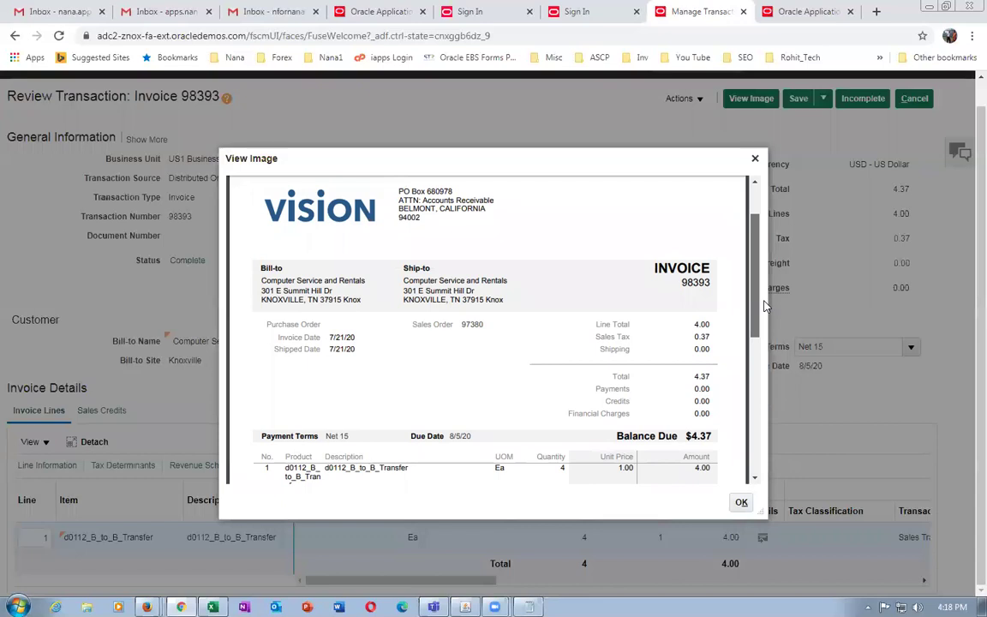
{"action": "left_click", "coordinate": [755, 158]}
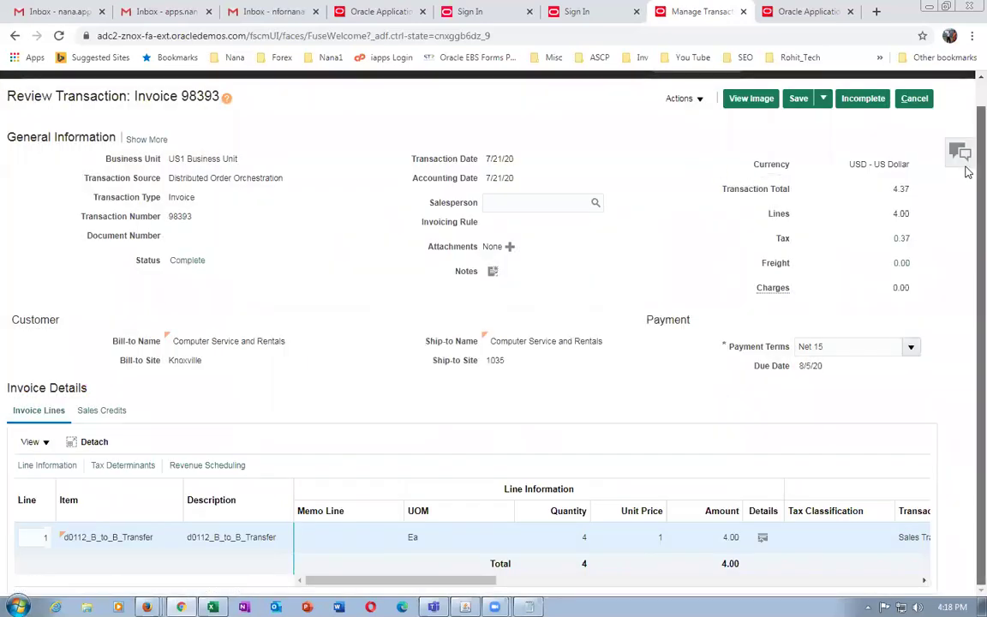
- Sign out of the fin_impl session, accepting the loss of unsaved changes, and close the leftover sign-in and home page tabs
{"action": "scroll", "coordinate": [966, 168], "scroll_direction": "up", "scroll_amount": 1}
{"action": "left_click", "coordinate": [931, 89]}
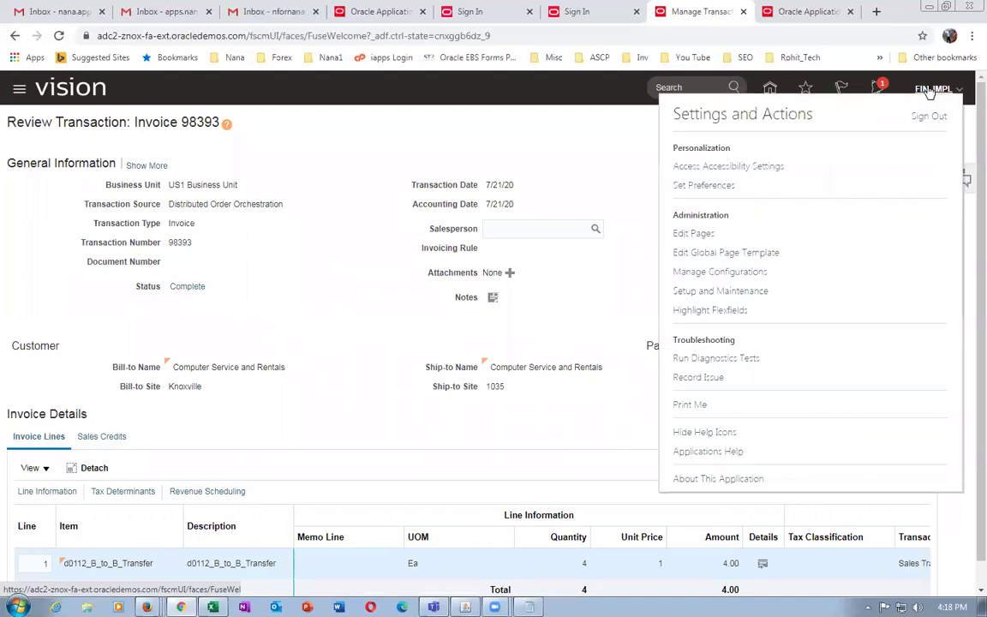
{"action": "left_click", "coordinate": [928, 117]}
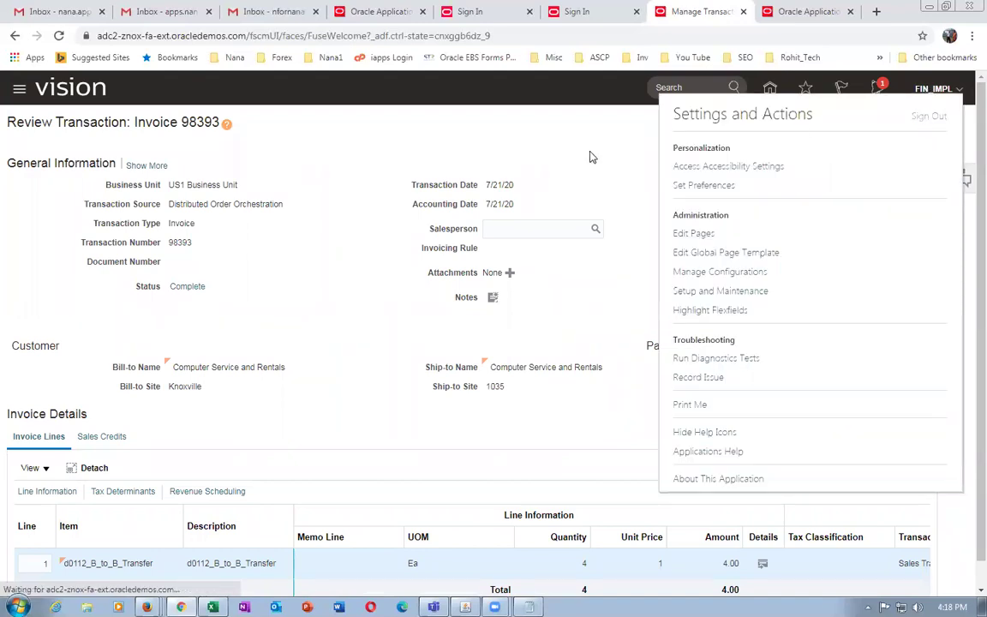
{"action": "left_click", "coordinate": [629, 11]}
{"action": "left_click", "coordinate": [637, 11]}
{"action": "left_click", "coordinate": [518, 12]}
{"action": "left_click", "coordinate": [529, 11]}
{"action": "left_click", "coordinate": [672, 355]}
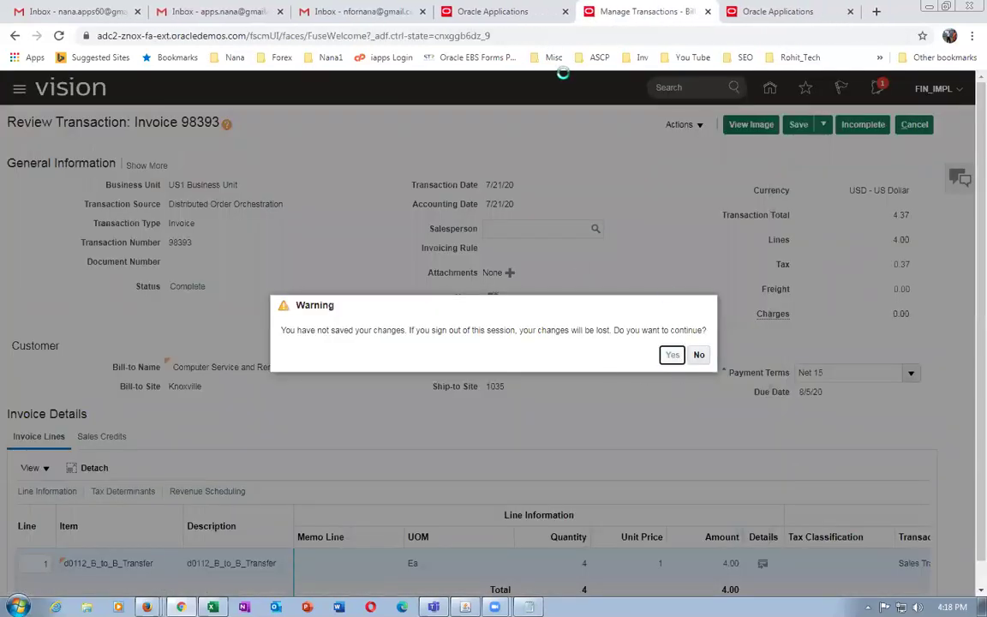
{"action": "left_click", "coordinate": [672, 355]}
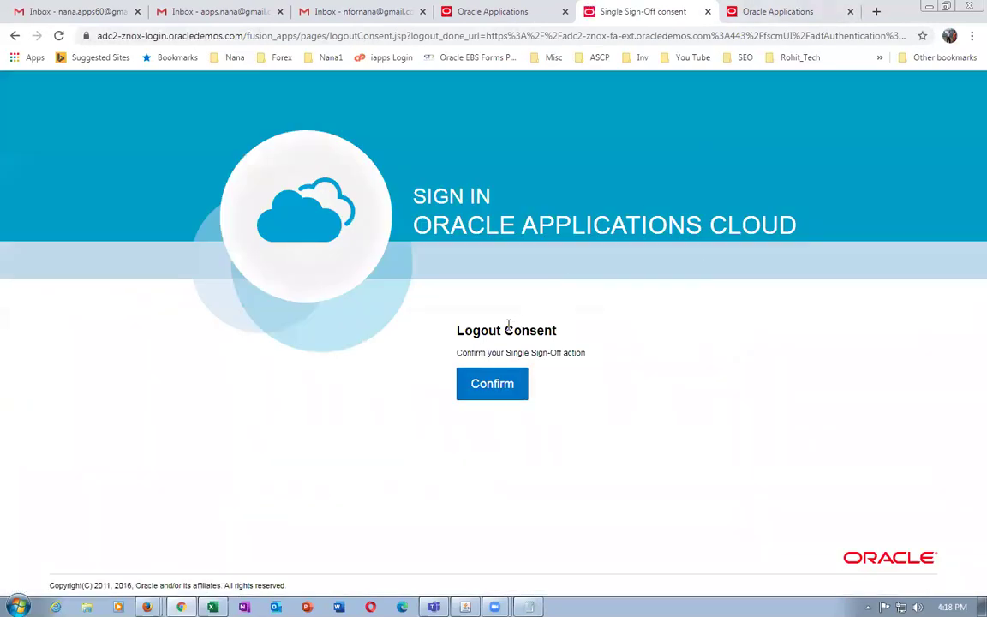
{"action": "left_click", "coordinate": [787, 10]}
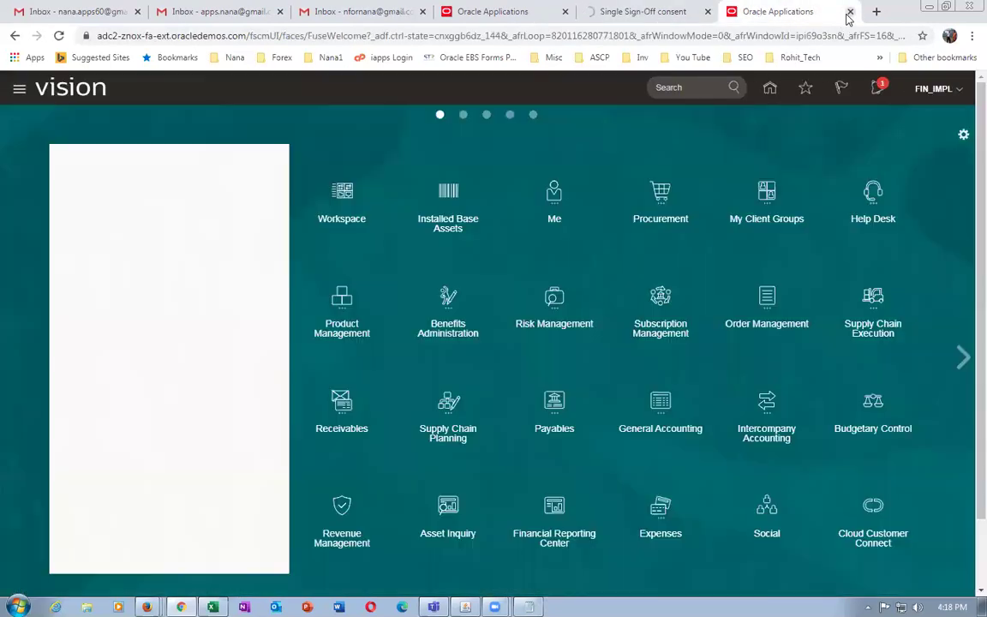
{"action": "left_click", "coordinate": [848, 14]}
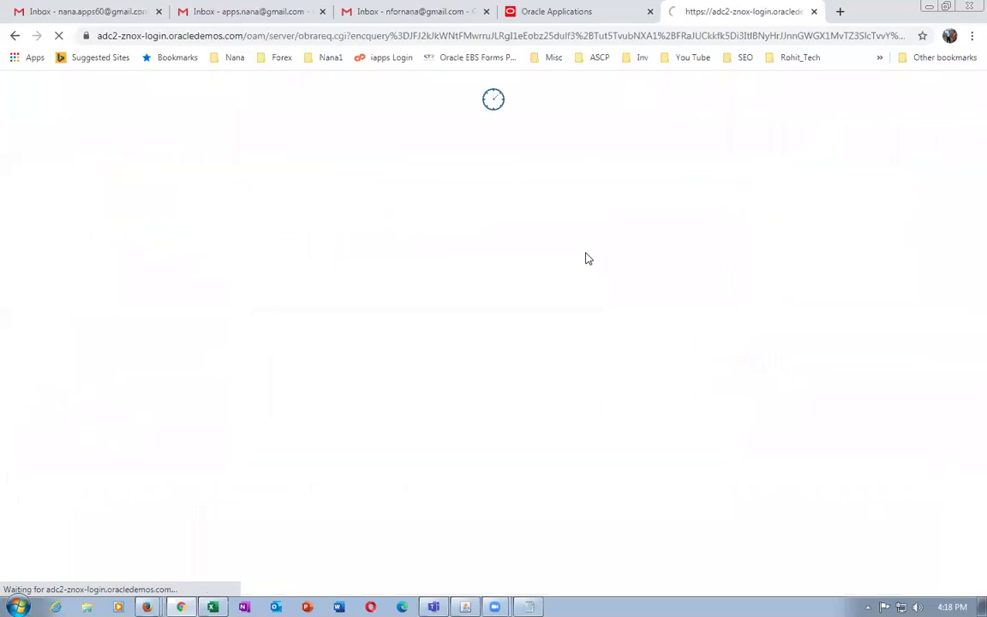
- Sign in as SCM00.INSTRUCTOR with the saved account password
{"action": "left_click", "coordinate": [480, 335]}
{"action": "key", "text": "ctrl+a"}
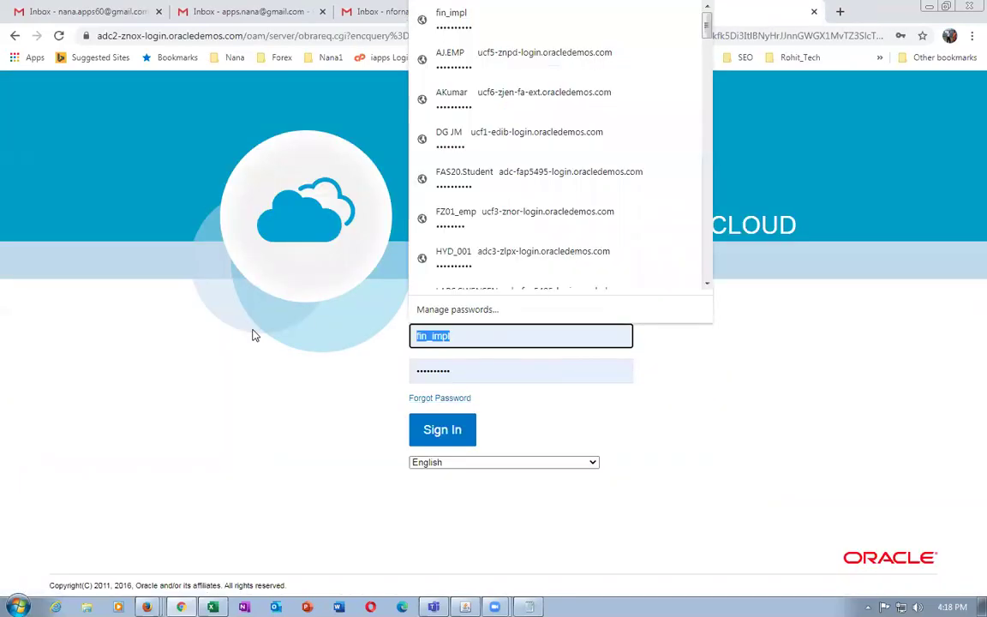
{"action": "type", "text": "scm00"}
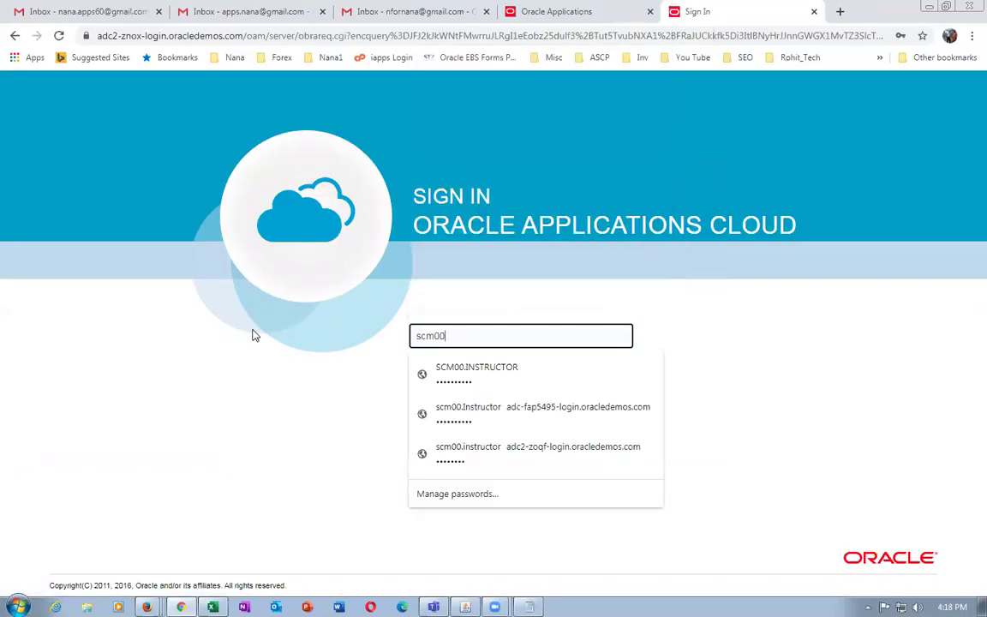
{"action": "left_click", "coordinate": [514, 370]}
{"action": "left_click", "coordinate": [454, 431]}
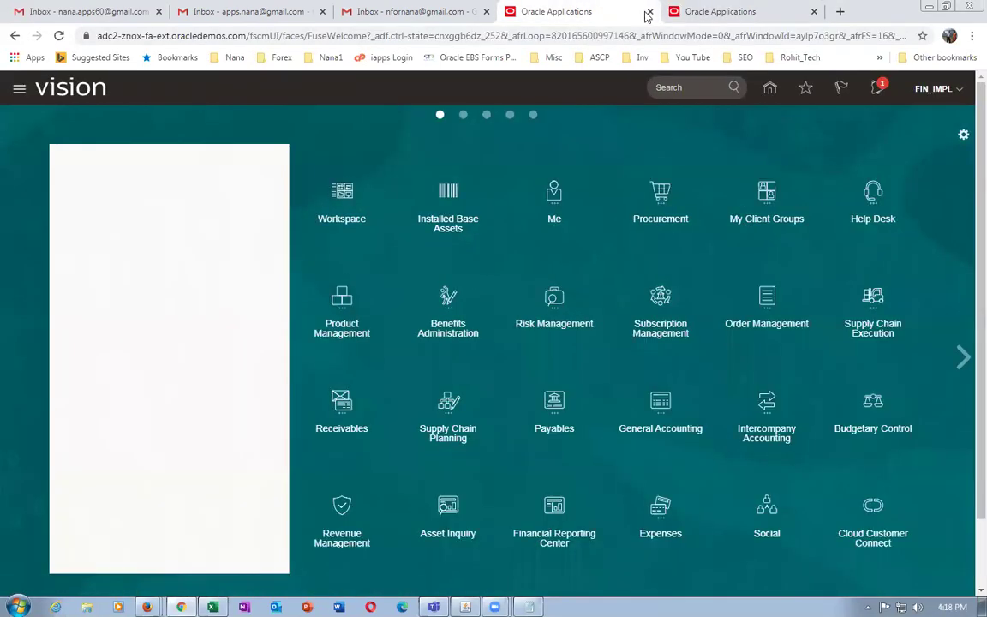
- Close the leftover FIN_IMPL home tab and open the Order Management work area, checking the sales order number in the Notepad notes
{"action": "left_click", "coordinate": [648, 12]}
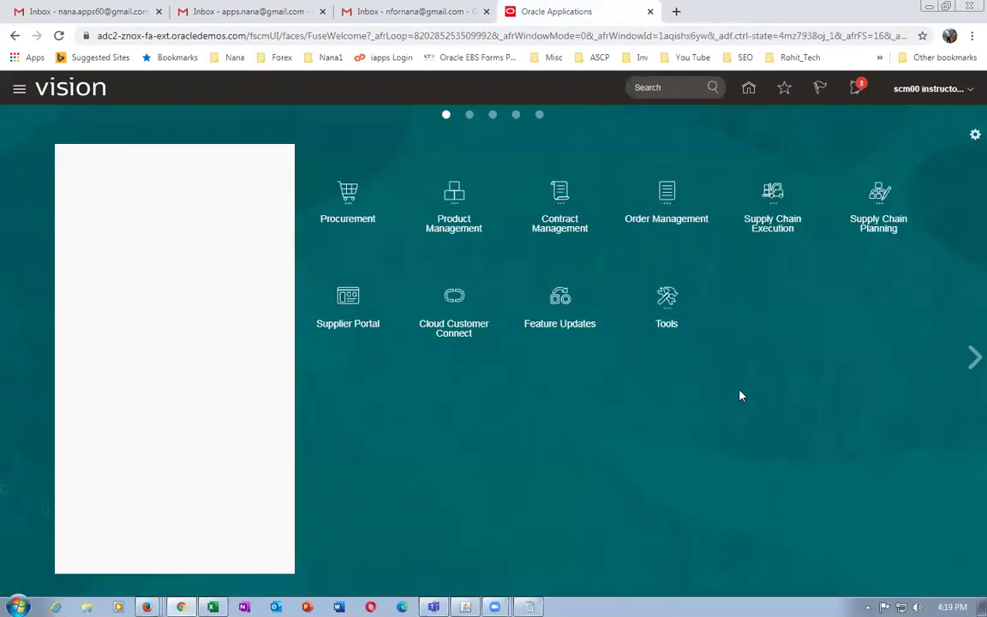
{"action": "left_click", "coordinate": [666, 193]}
{"action": "left_click", "coordinate": [528, 606]}
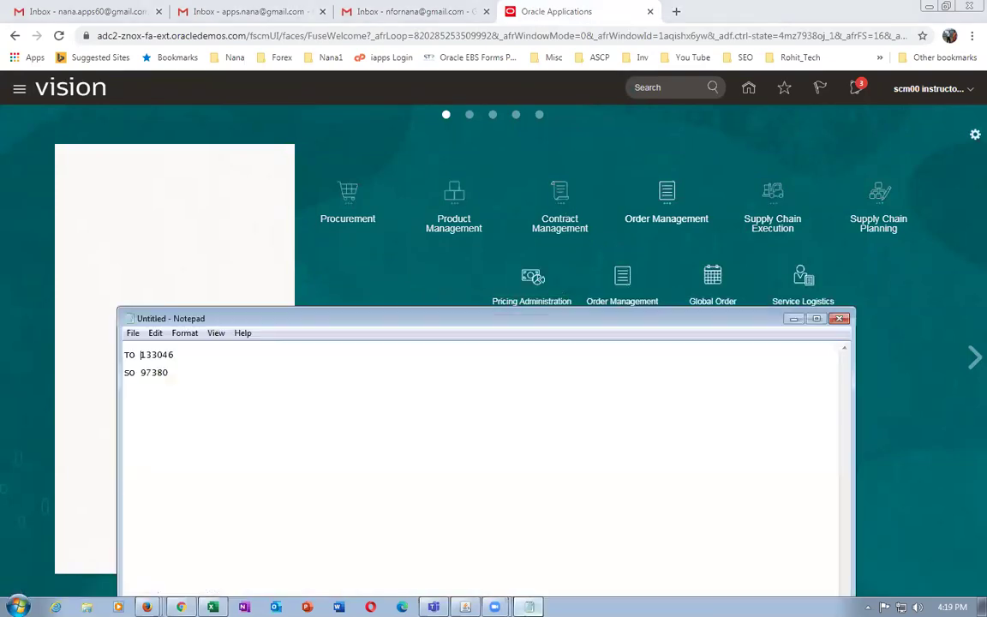
{"action": "left_click", "coordinate": [739, 262]}
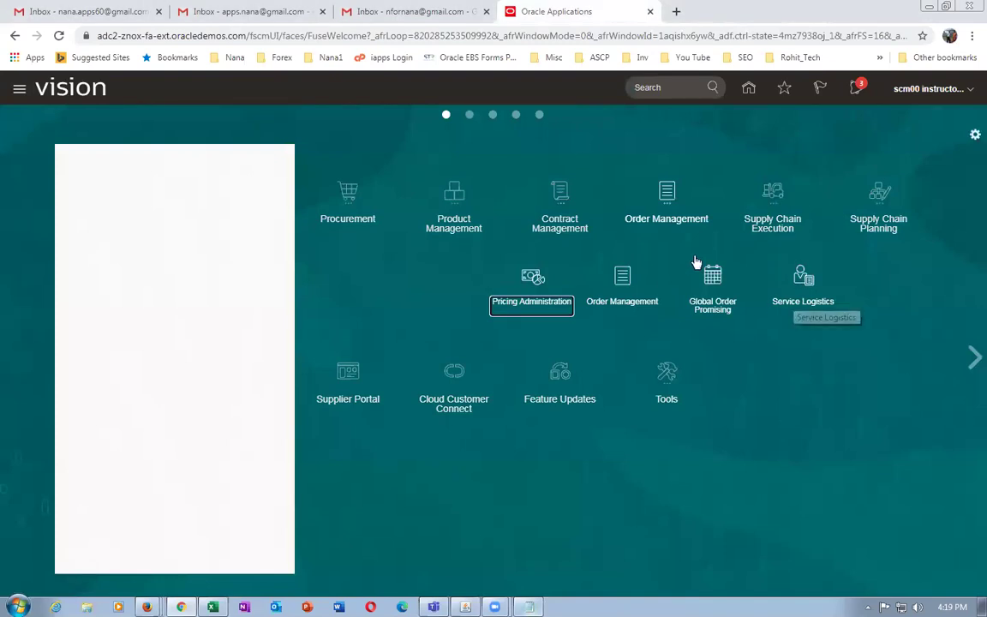
{"action": "left_click", "coordinate": [677, 195]}
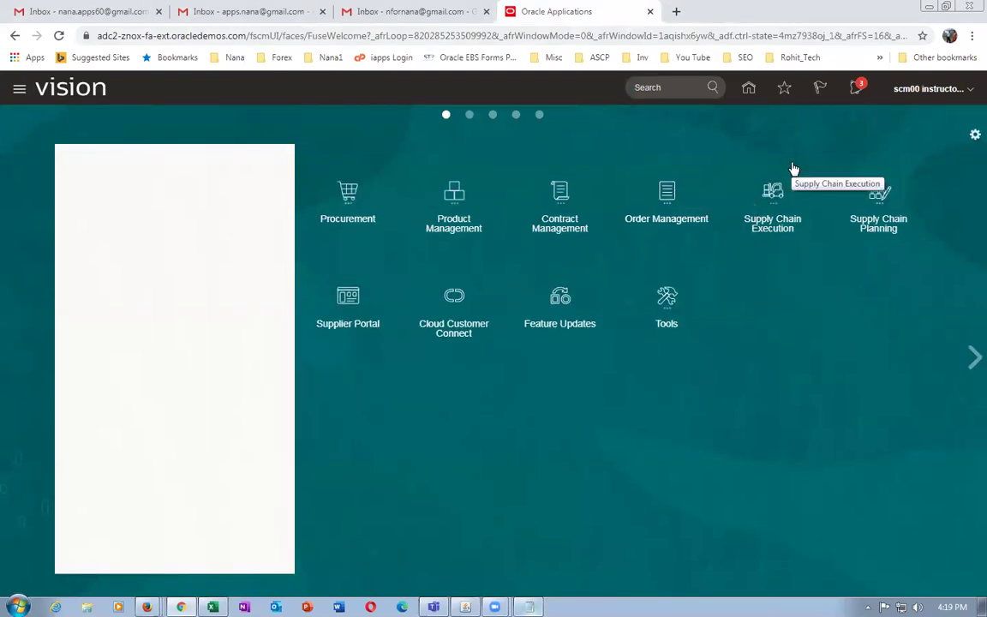
{"action": "left_click", "coordinate": [672, 193]}
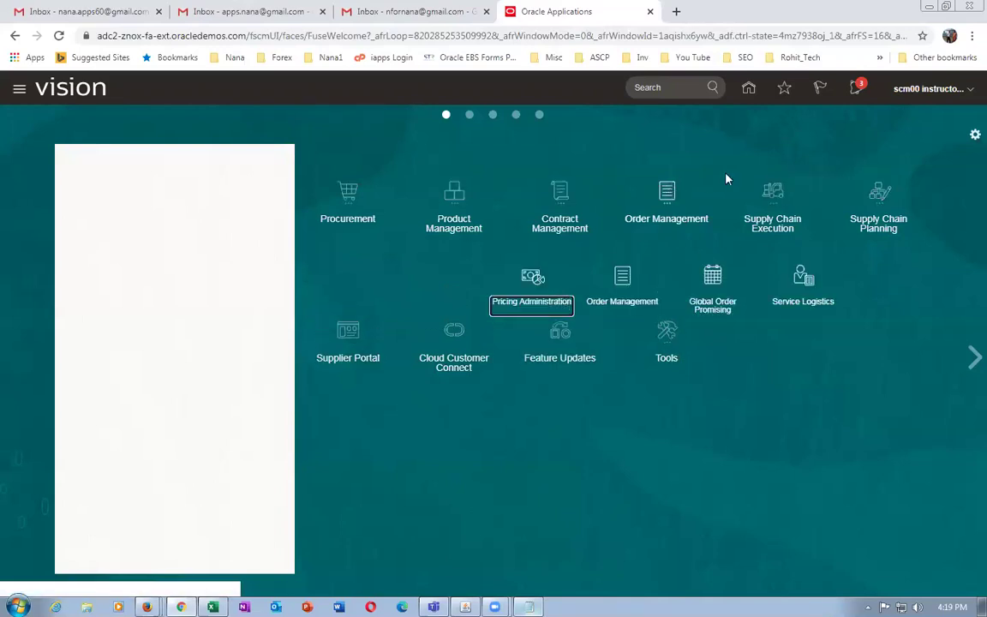
{"action": "left_click", "coordinate": [622, 277]}
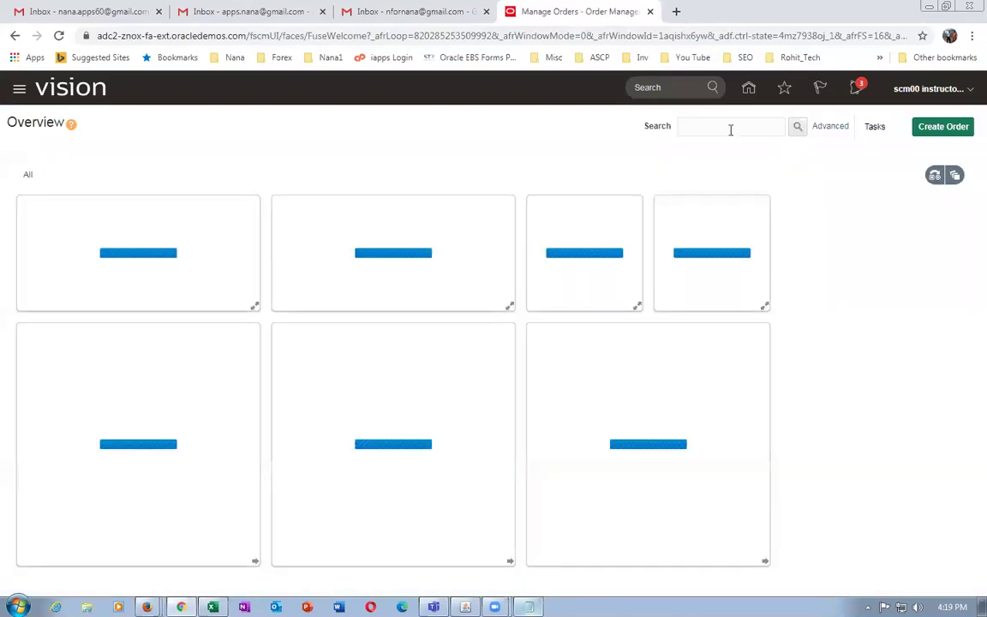
- Search Order Management for the noted sales order number and open the order
{"action": "left_click", "coordinate": [731, 127]}
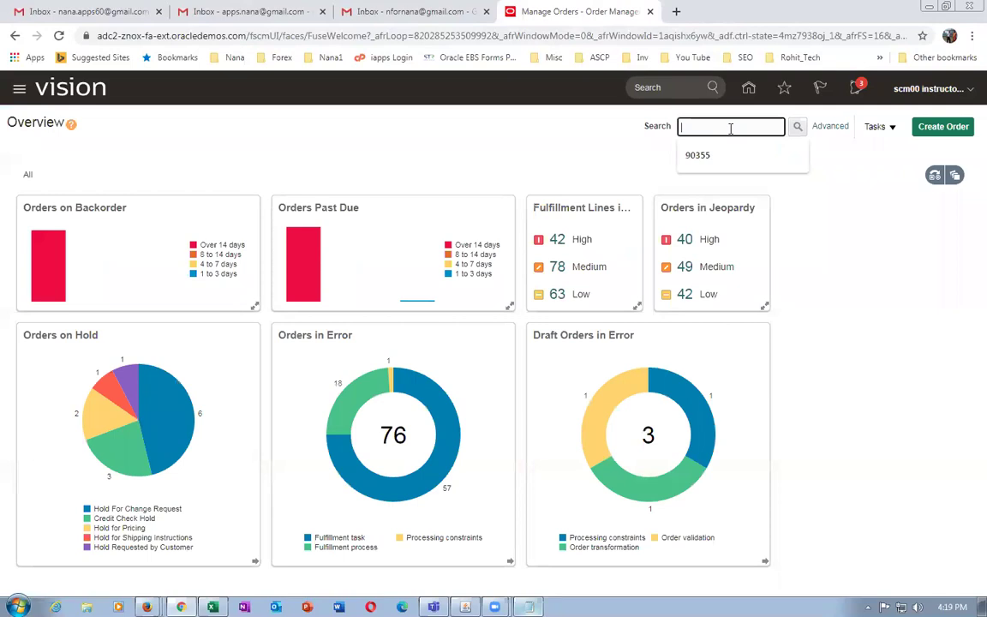
{"action": "type", "text": "973"}
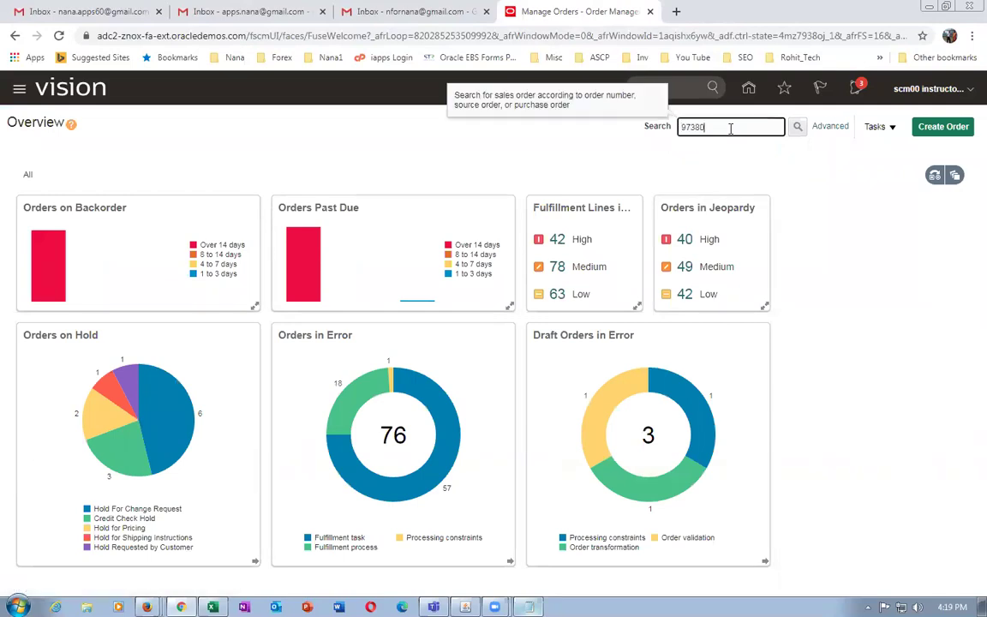
{"action": "type", "text": "80"}
{"action": "key", "text": "Return"}
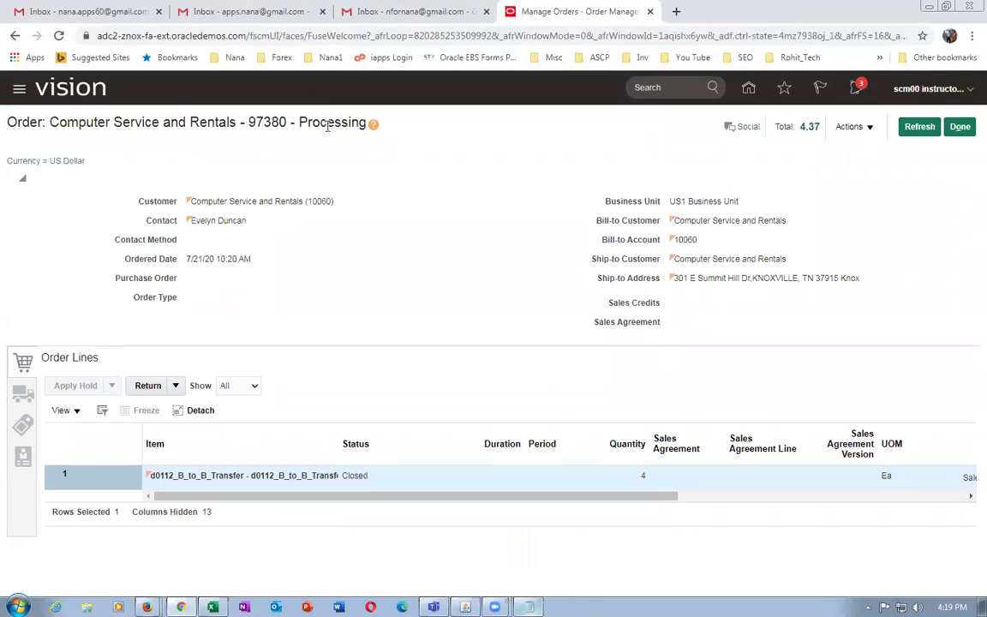
- Duplicate the order's browser tab and open Scheduled Processes in the copy
{"action": "right_click", "coordinate": [597, 12]}
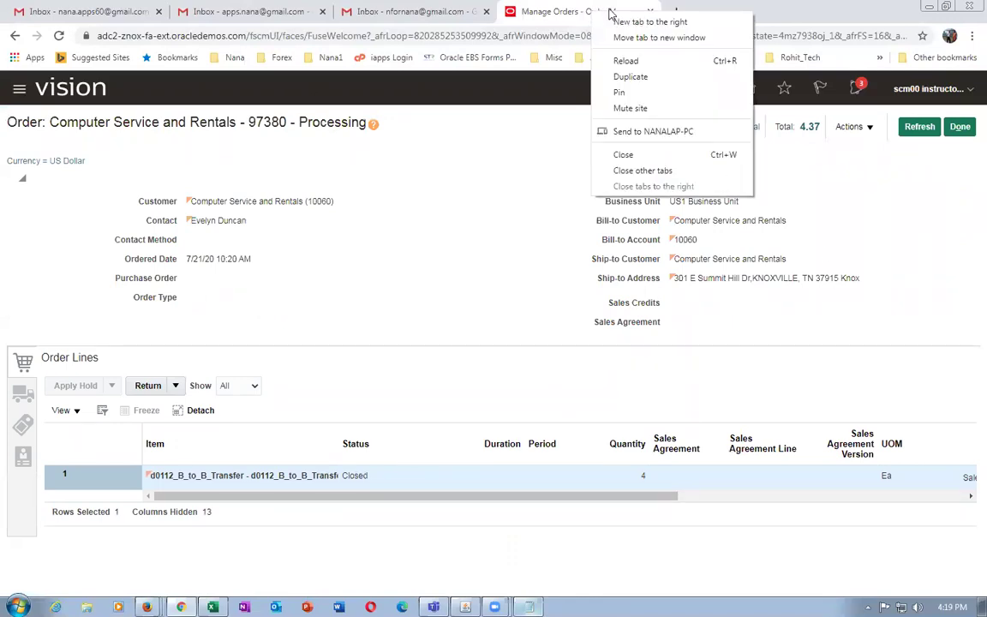
{"action": "left_click", "coordinate": [625, 79]}
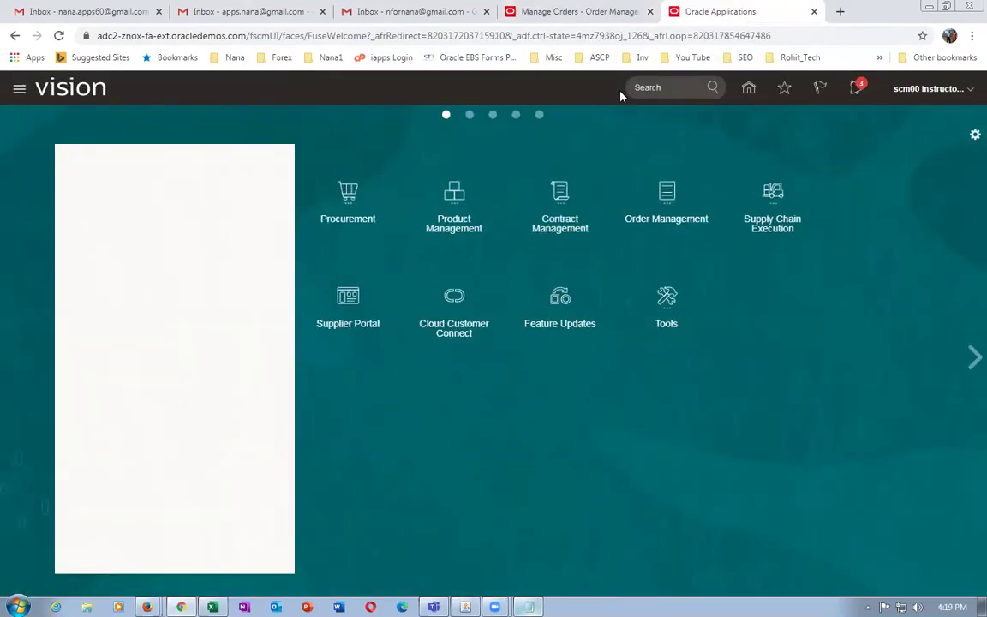
{"action": "left_click", "coordinate": [674, 298]}
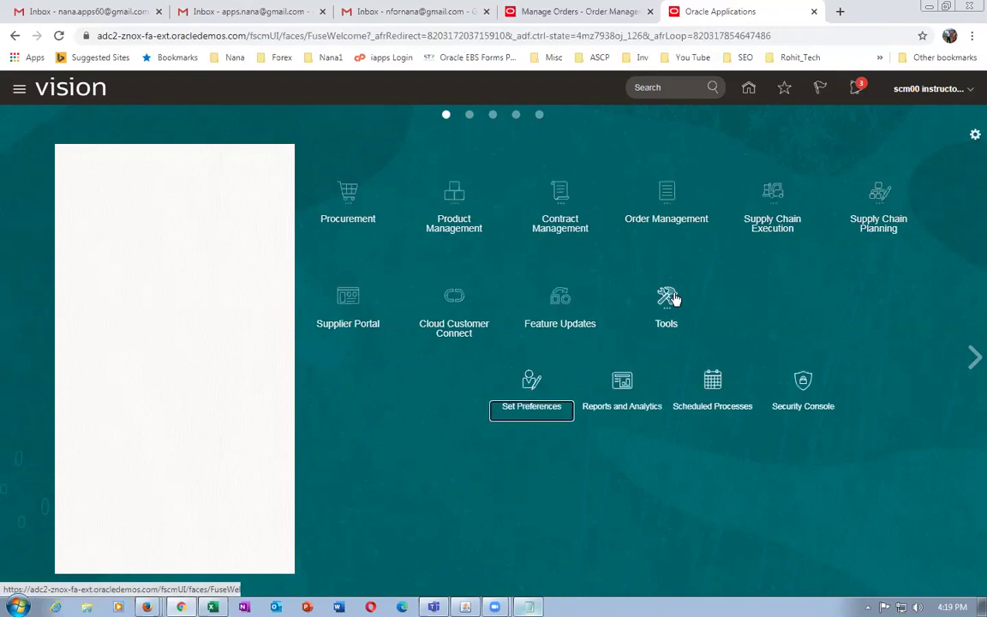
{"action": "left_click", "coordinate": [712, 385]}
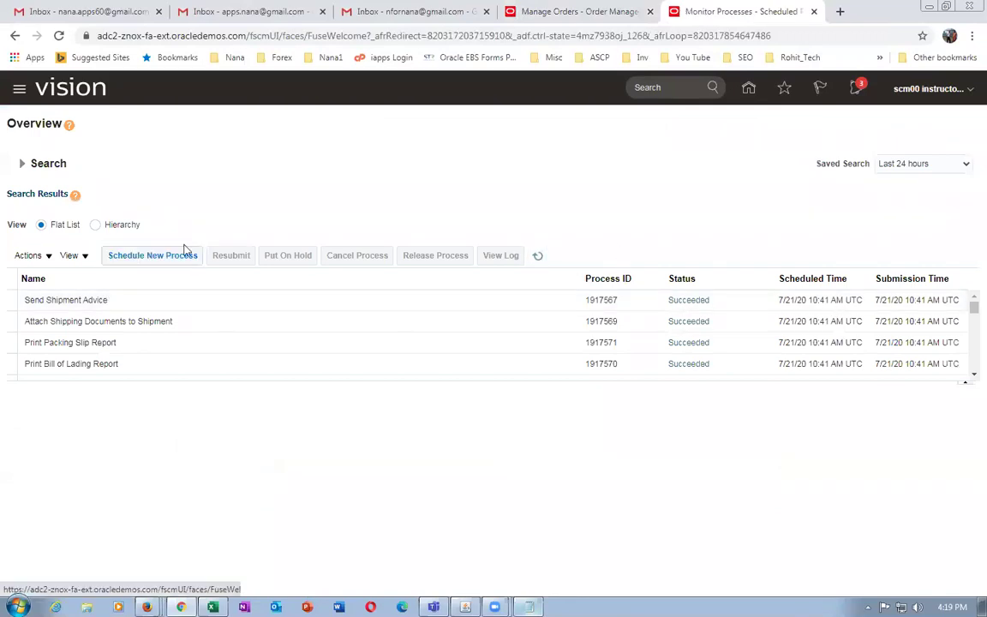
- Try to find the job for a new scheduled process using the names update/close, update close and update
{"action": "left_click", "coordinate": [185, 250]}
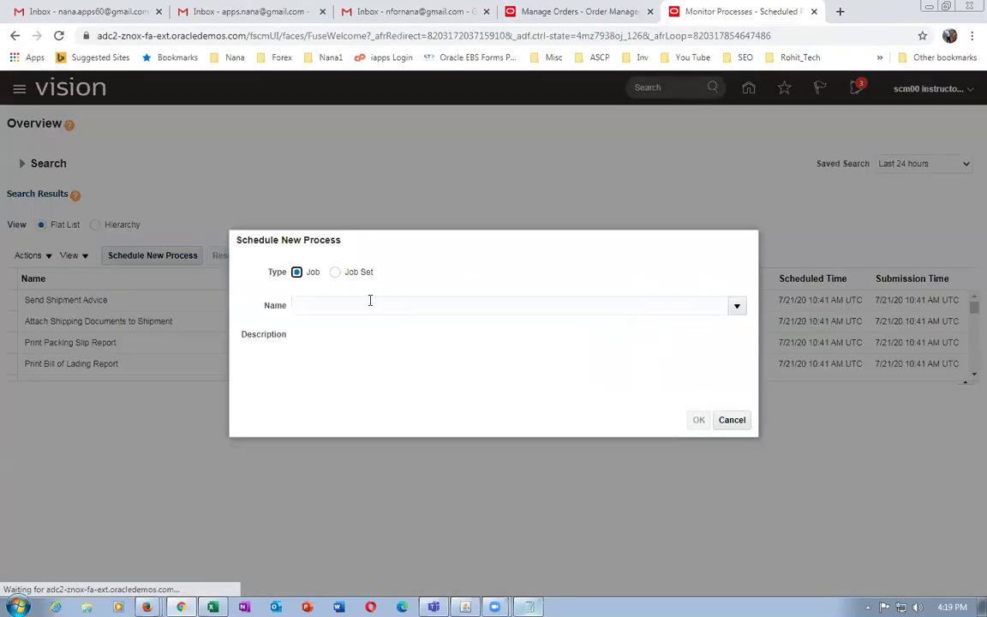
{"action": "left_click", "coordinate": [370, 305]}
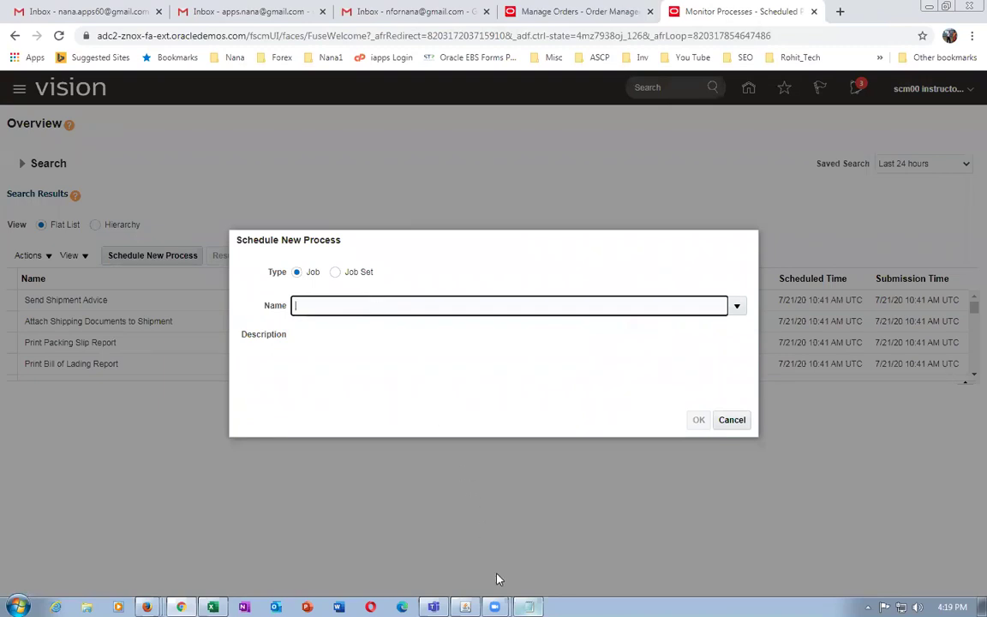
{"action": "left_click", "coordinate": [313, 304]}
{"action": "type", "text": "update/close"}
{"action": "key", "text": "Tab"}
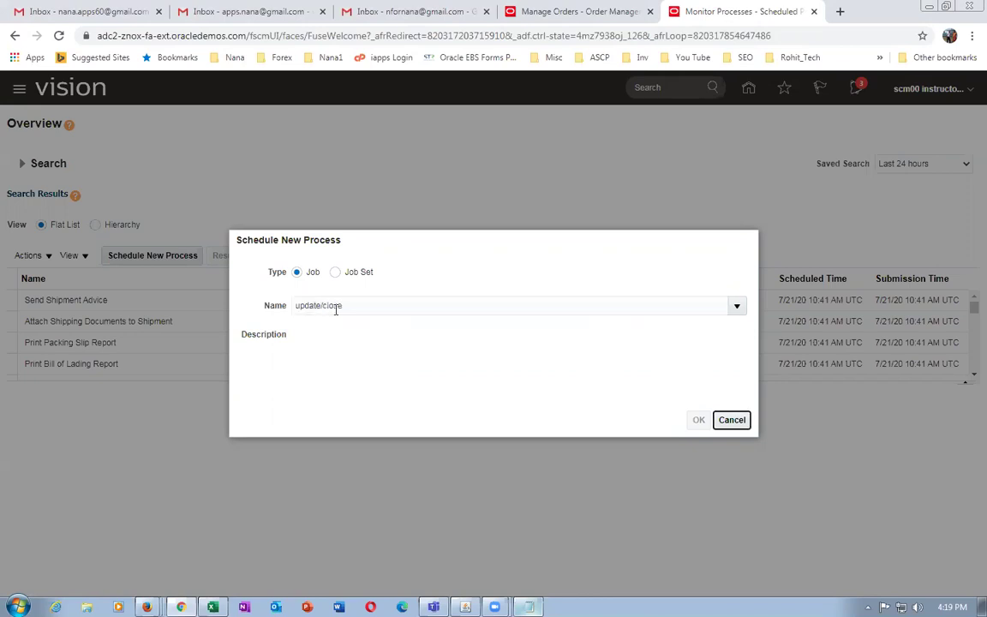
{"action": "left_click", "coordinate": [310, 311]}
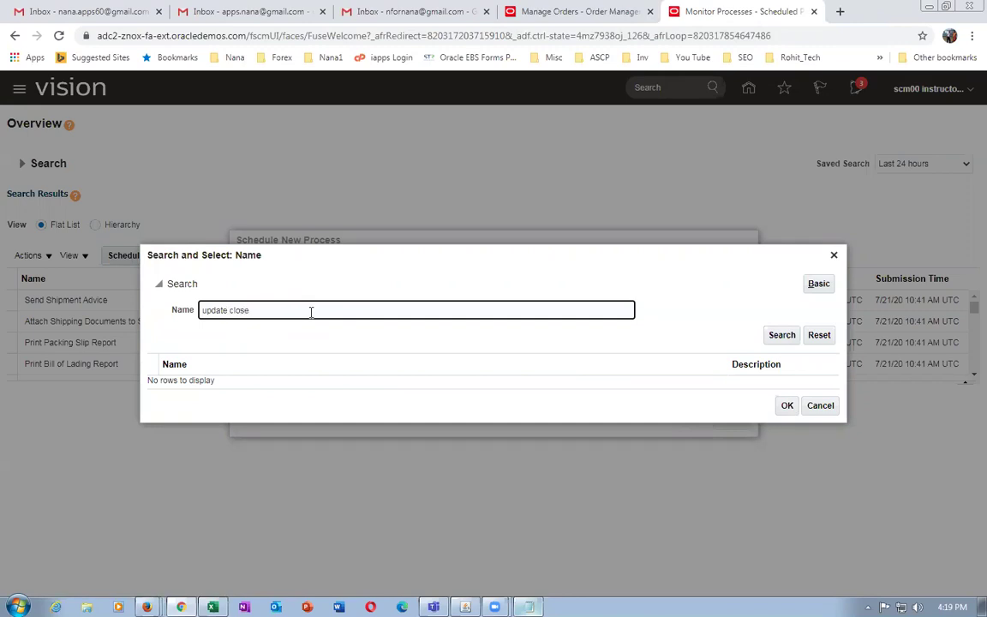
{"action": "left_click", "coordinate": [777, 335]}
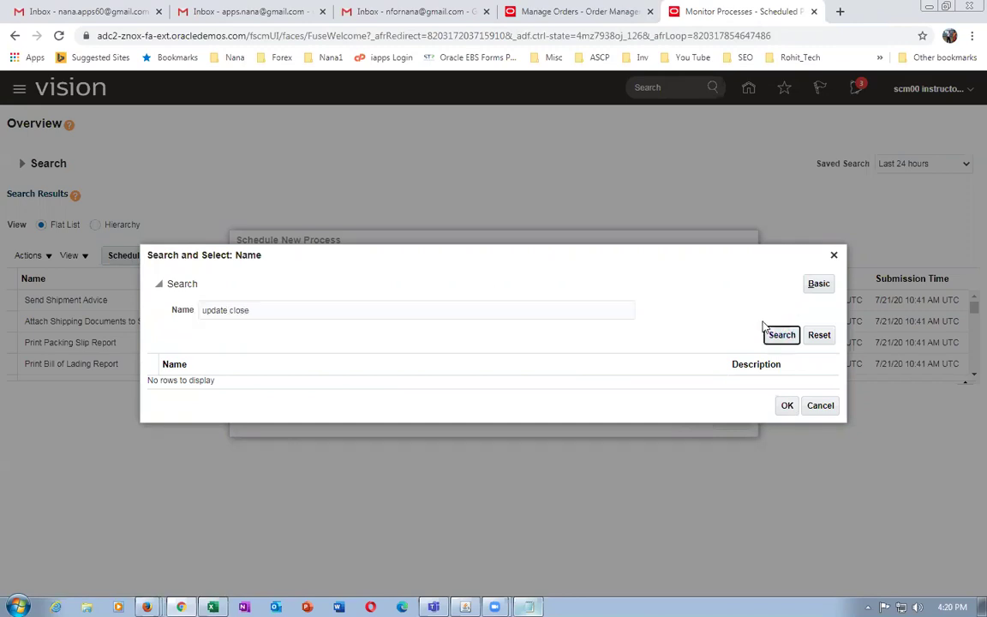
{"action": "left_click", "coordinate": [299, 312]}
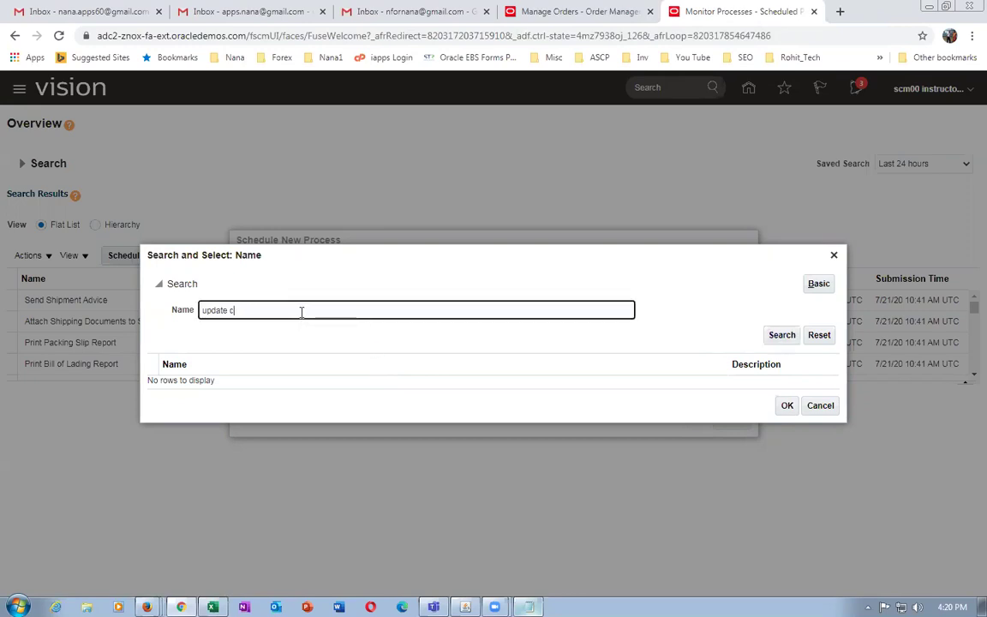
{"action": "left_click", "coordinate": [775, 335]}
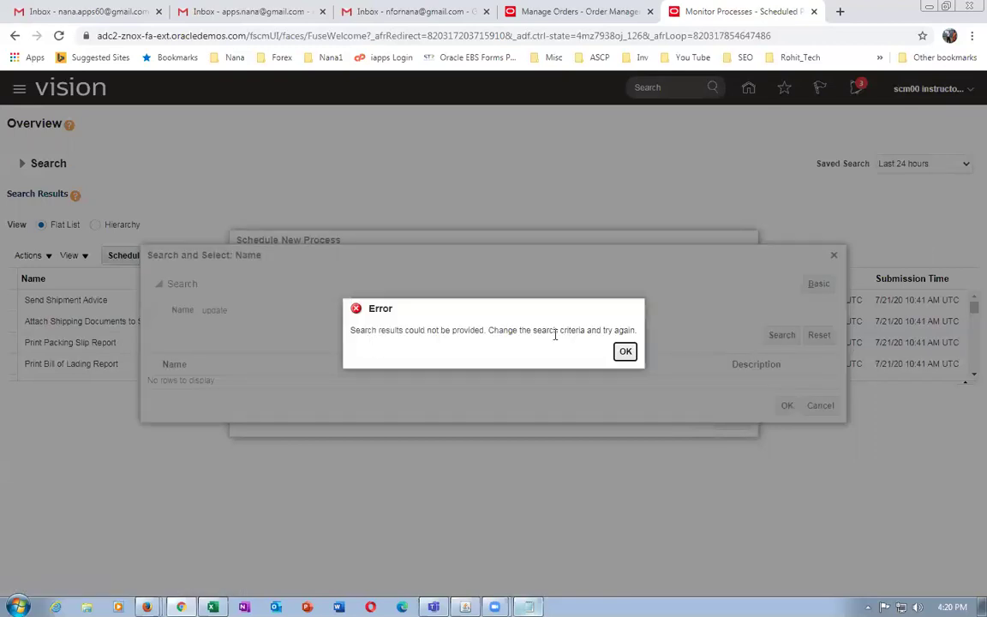
{"action": "key", "text": "Return"}
{"action": "left_click", "coordinate": [820, 405]}
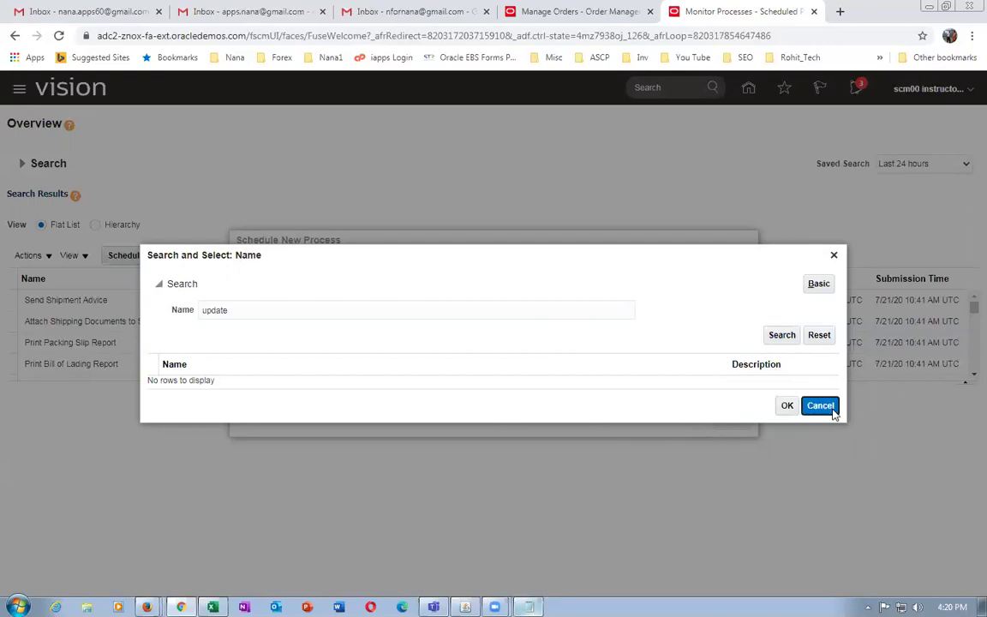
- Try the job name update for the new scheduled process, and cancel the scheduling
{"action": "triple_click", "coordinate": [355, 305]}
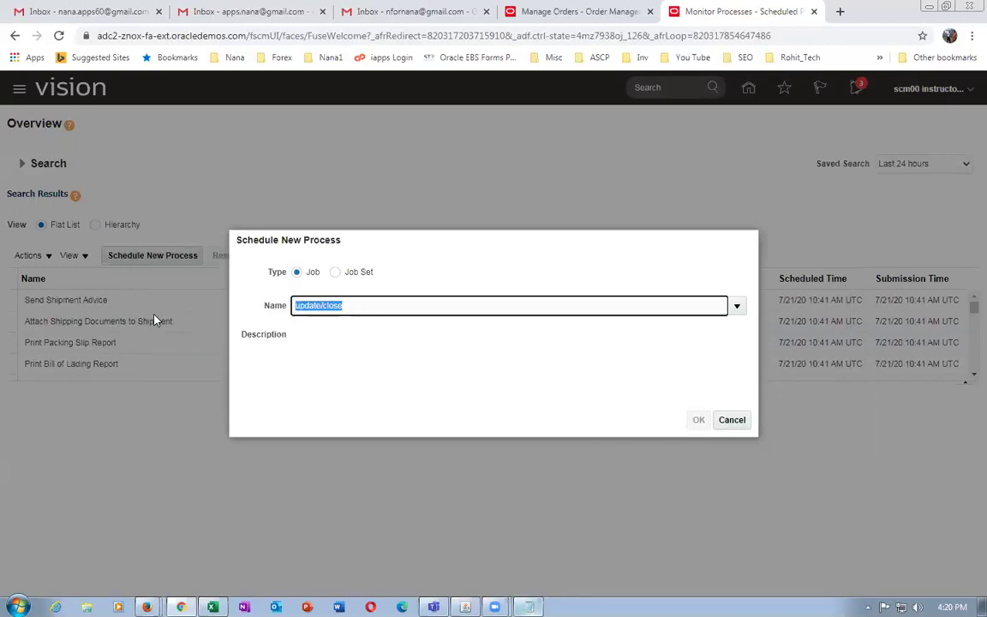
{"action": "key", "text": "BackSpace"}
{"action": "type", "text": "update"}
{"action": "key", "text": "Tab"}
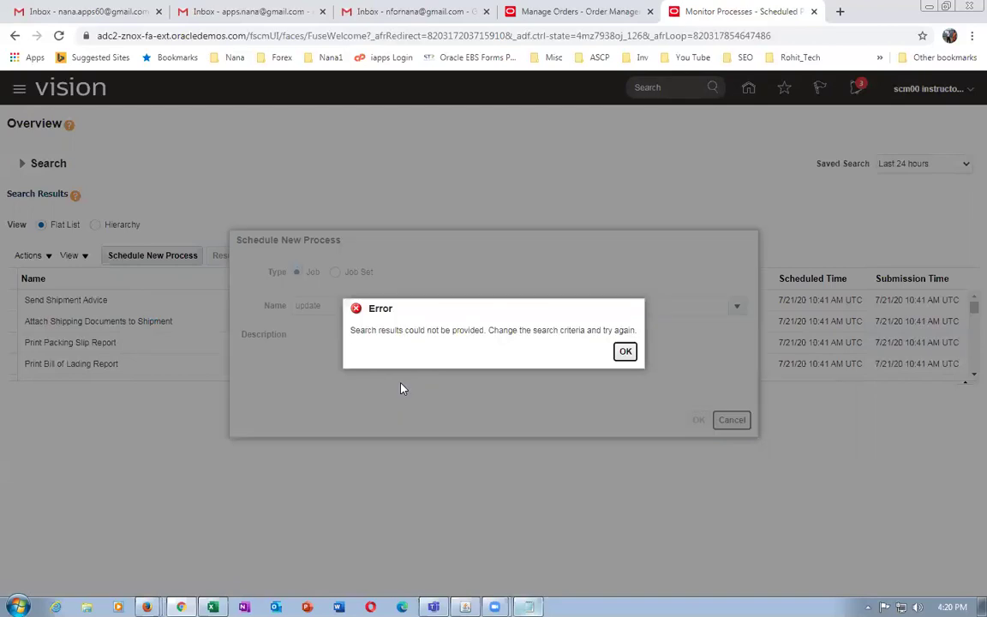
{"action": "key", "text": "Return"}
{"action": "left_click", "coordinate": [720, 423]}
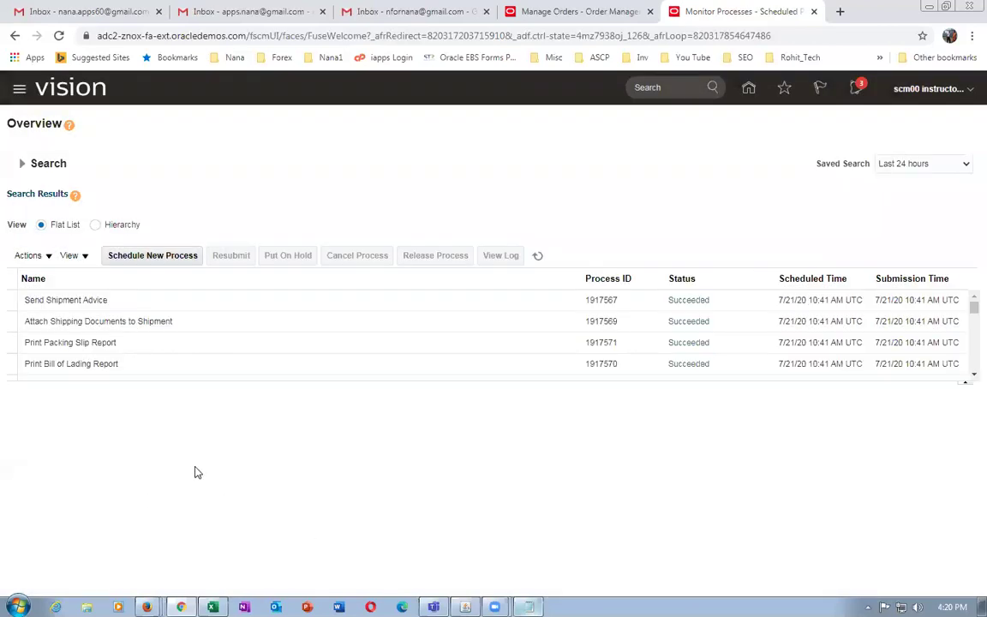
{"action": "left_click", "coordinate": [747, 90]}
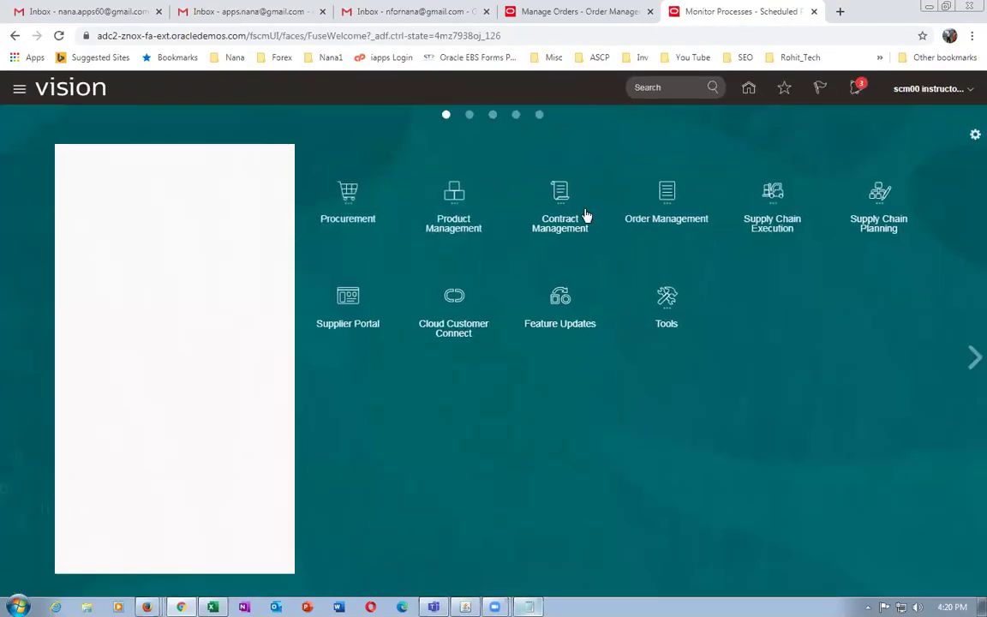
{"action": "left_click", "coordinate": [648, 200]}
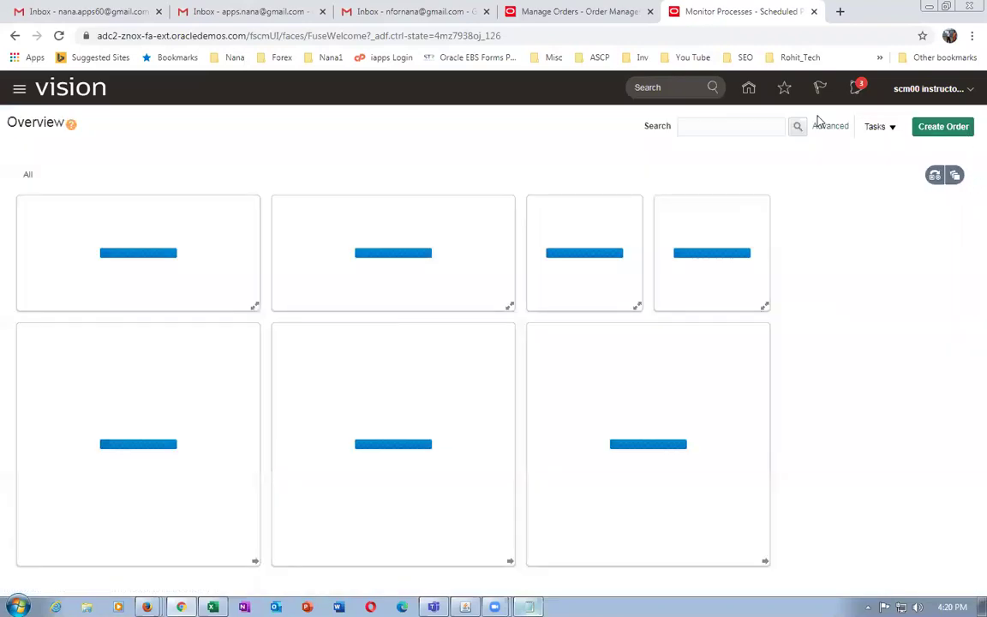
{"action": "left_click", "coordinate": [747, 87]}
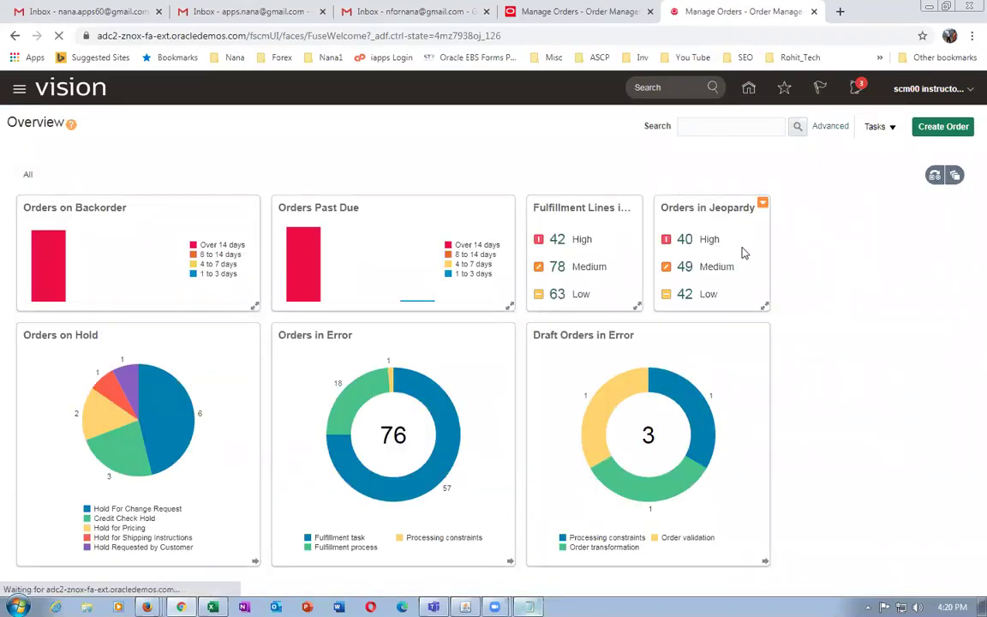
- Reopen Scheduled Processes and start a new process with the Update or Close Sales Orders job
{"action": "left_click", "coordinate": [665, 314]}
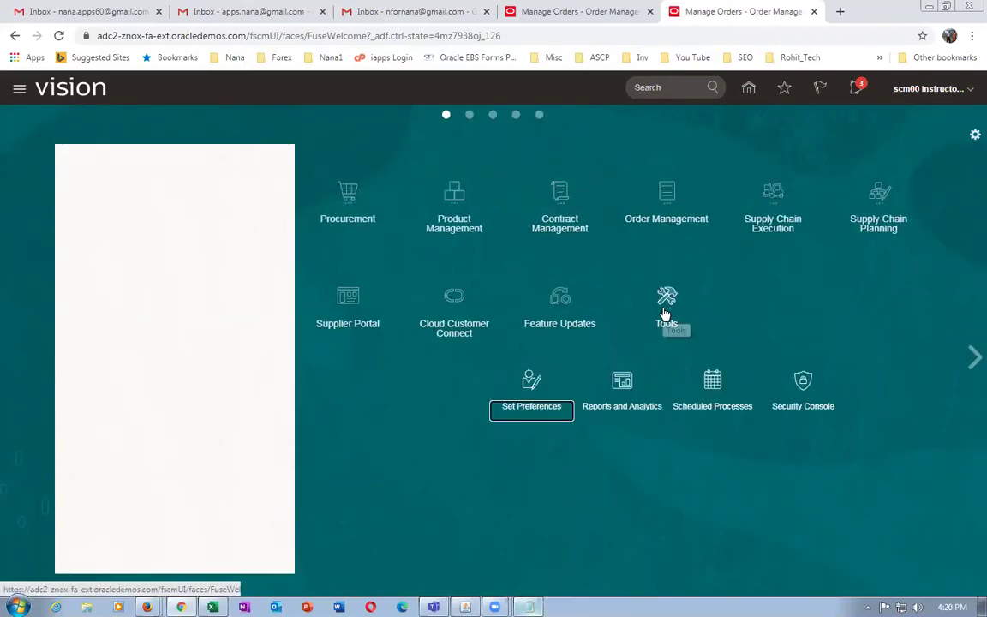
{"action": "left_click", "coordinate": [716, 390]}
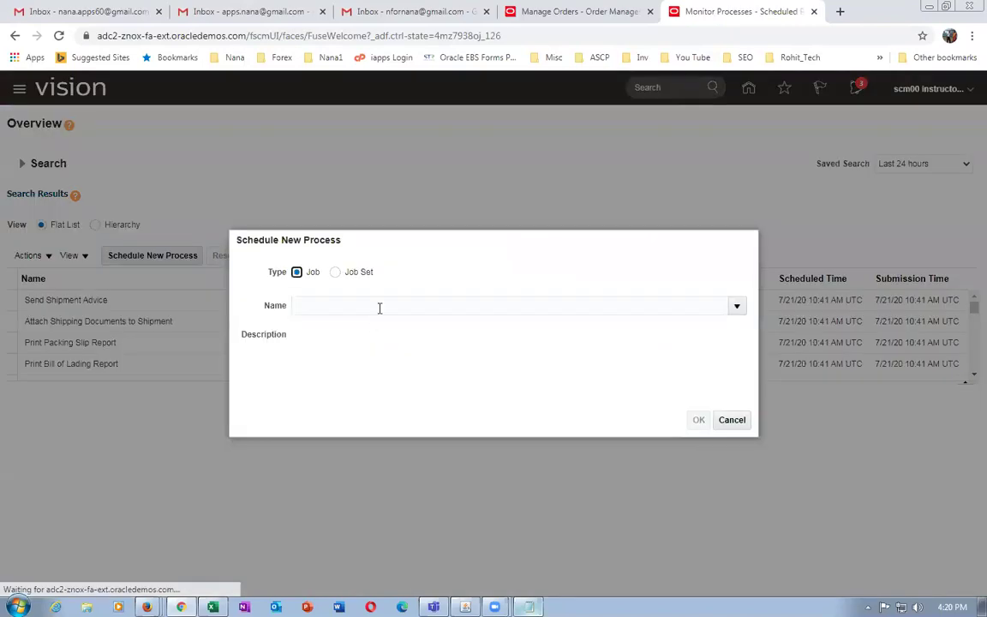
{"action": "type", "text": "date"}
{"action": "key", "text": "Tab"}
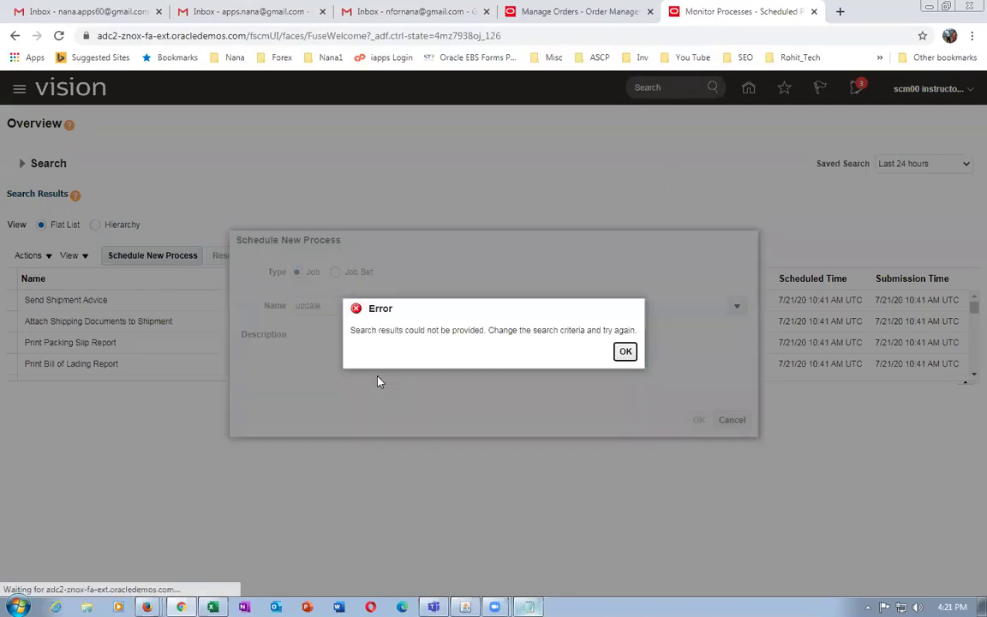
{"action": "left_click", "coordinate": [625, 351]}
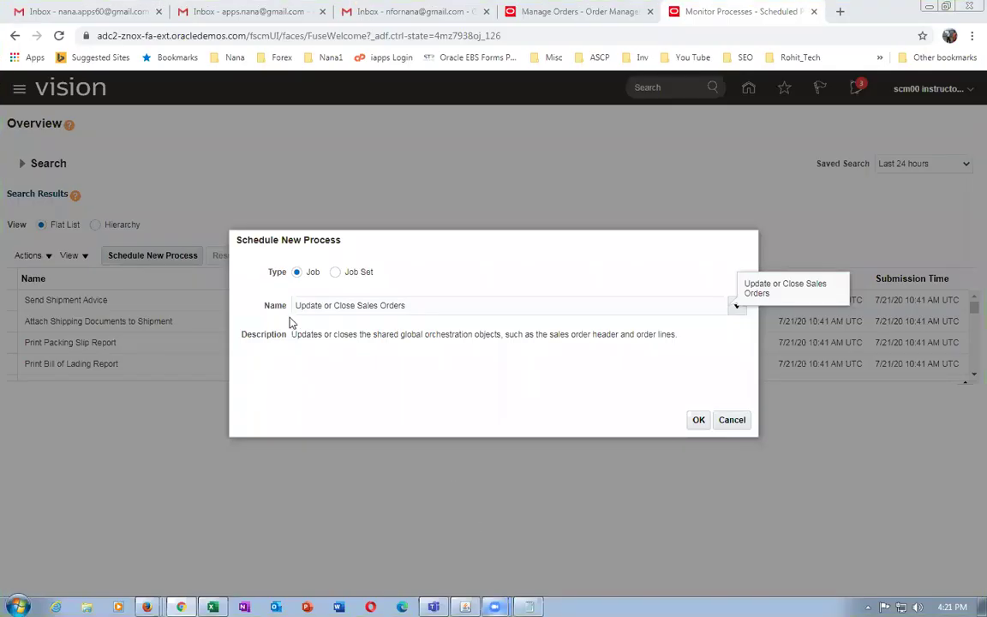
{"action": "left_click", "coordinate": [697, 420]}
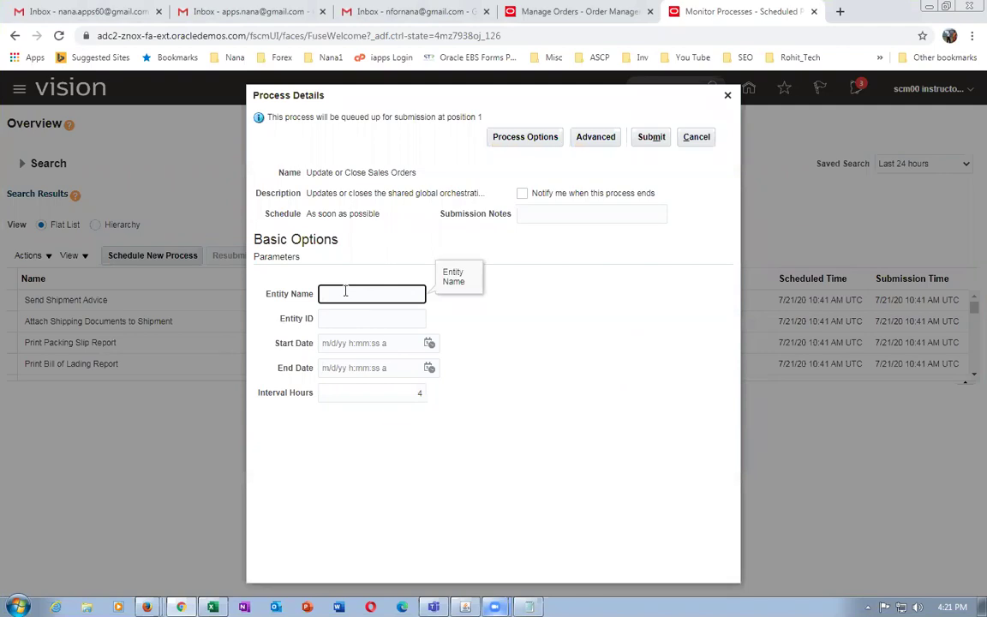
- Set the process's Entity Name to Header and Interval Hours to 0, and submit it
{"action": "type", "text": "r"}
{"action": "left_click", "coordinate": [366, 396]}
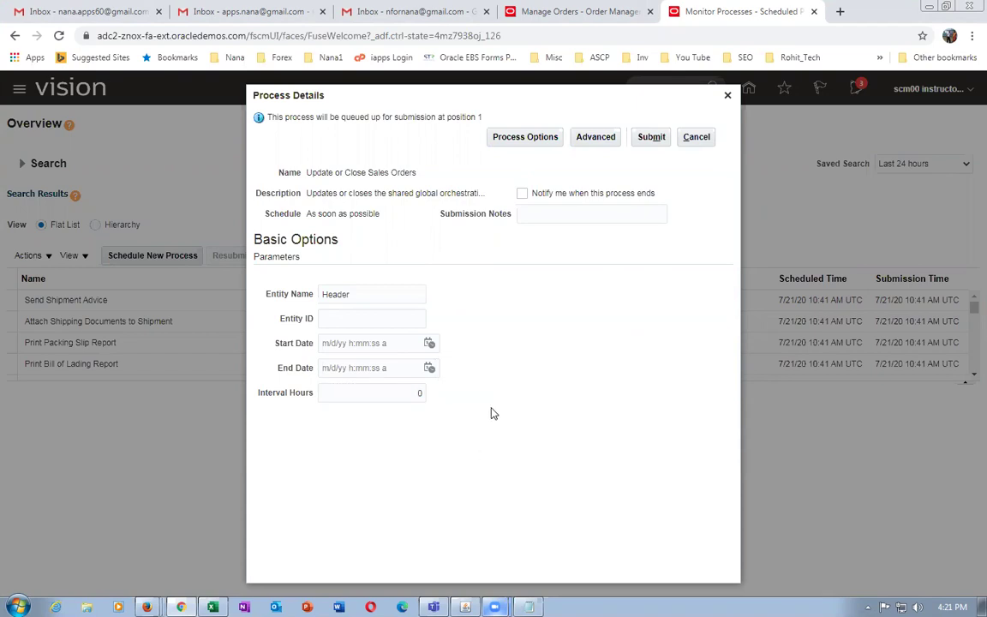
{"action": "left_click", "coordinate": [656, 141]}
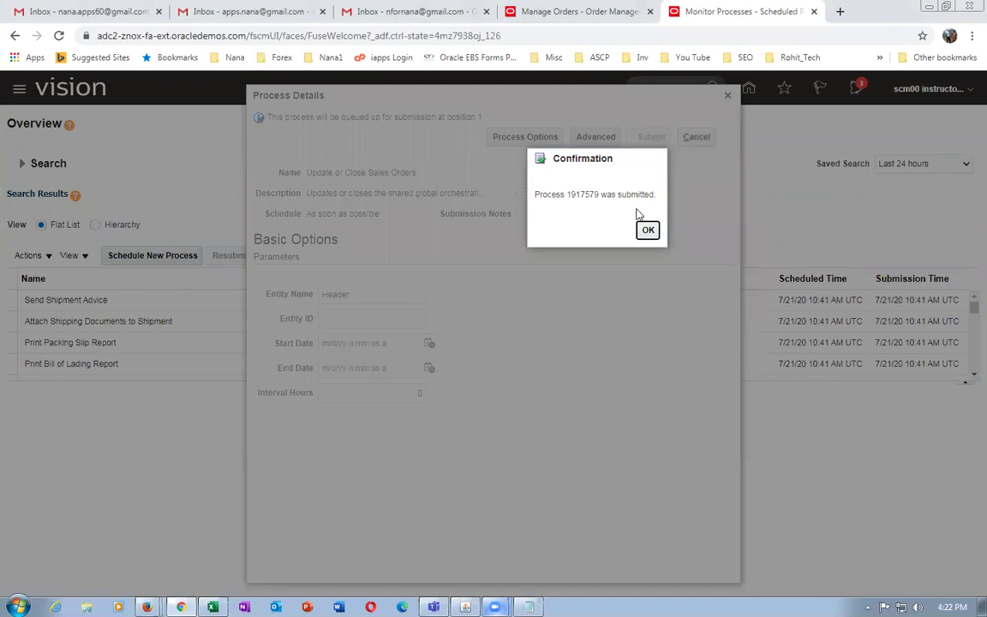
{"action": "left_click", "coordinate": [648, 231]}
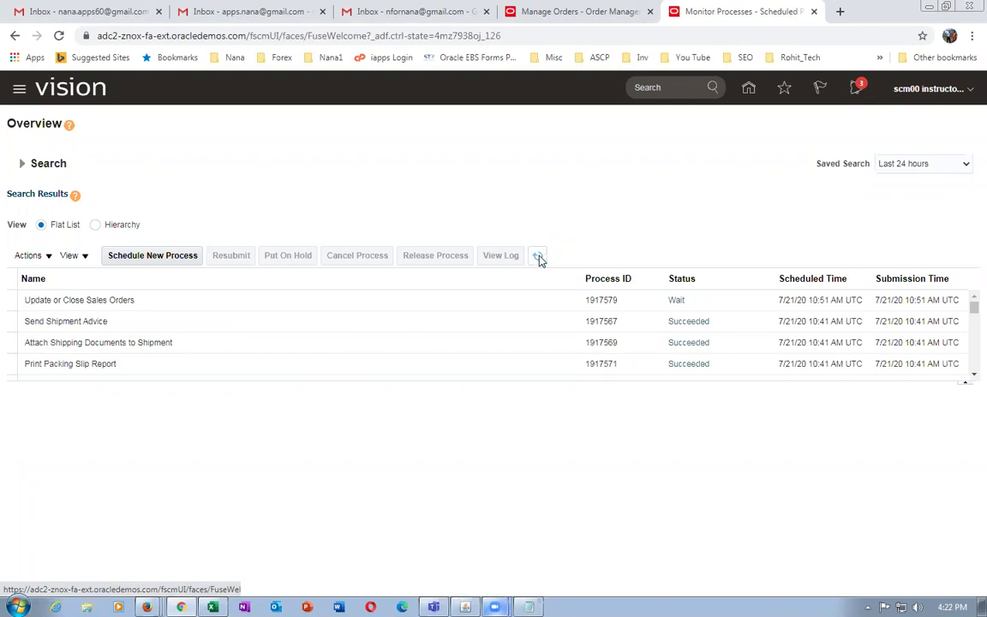
- Refresh the process list to check the Update or Close Sales Orders run, and refresh the open sales order to check its status
{"action": "left_click", "coordinate": [538, 257]}
{"action": "left_click", "coordinate": [538, 257]}
{"action": "left_click", "coordinate": [538, 257]}
{"action": "left_click", "coordinate": [538, 257]}
{"action": "left_click", "coordinate": [566, 12]}
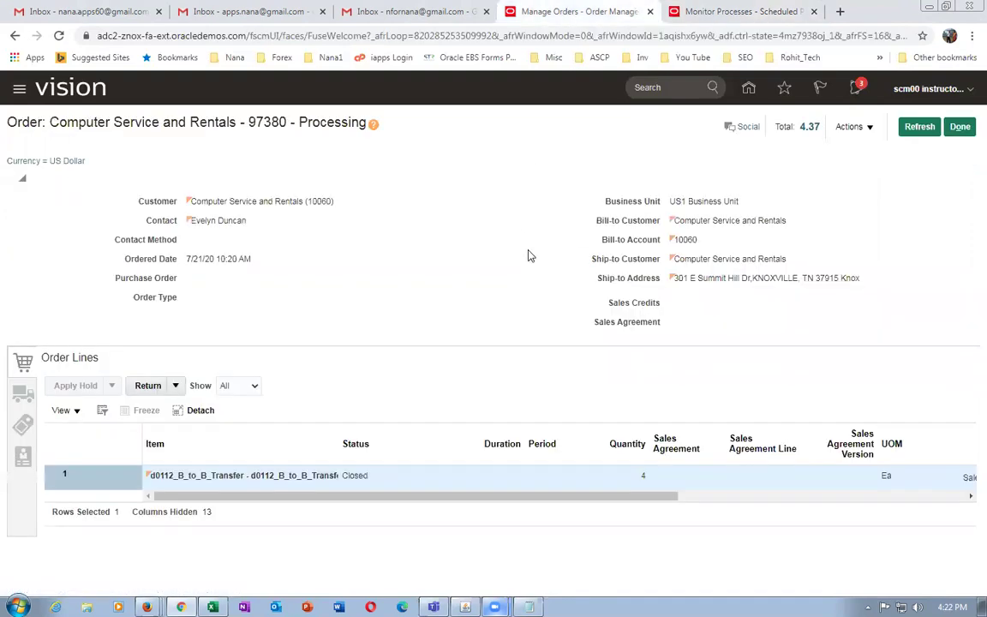
{"action": "left_click", "coordinate": [920, 127]}
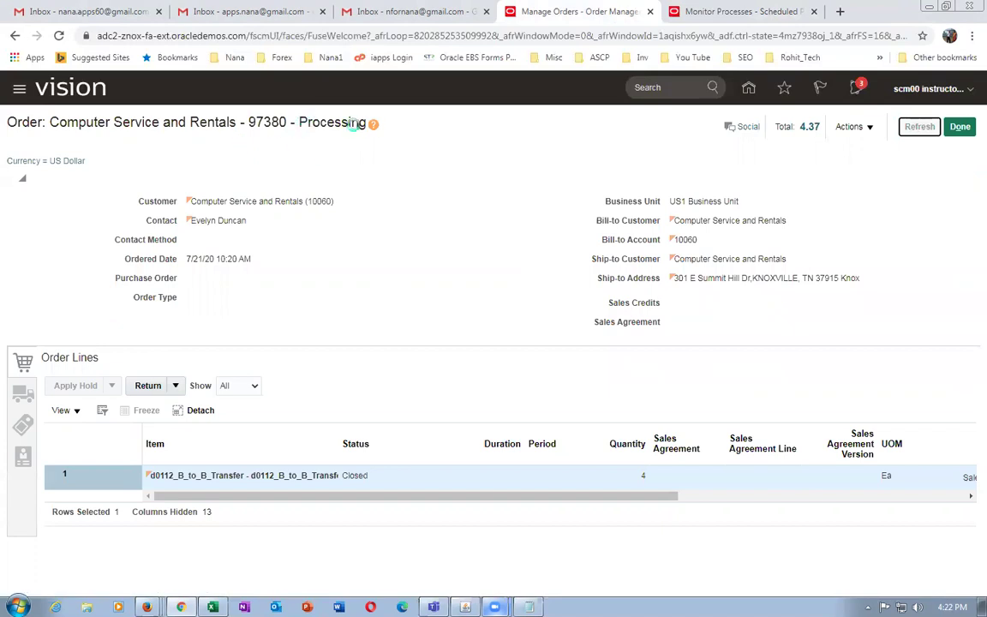